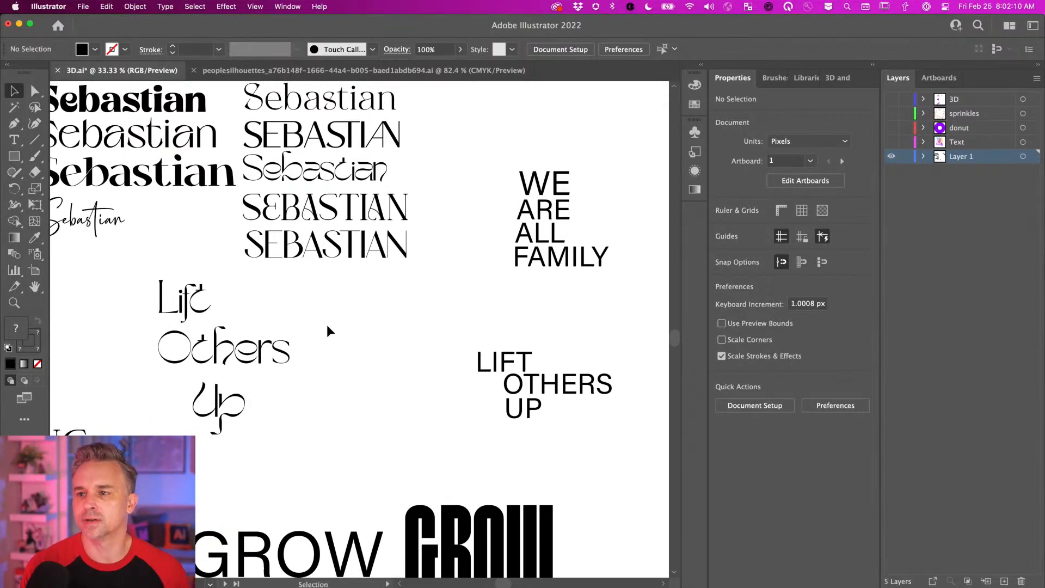
Step: Look over the columns of font samples and the quote text blocks around them on the canvas
mouse_move(389, 586)
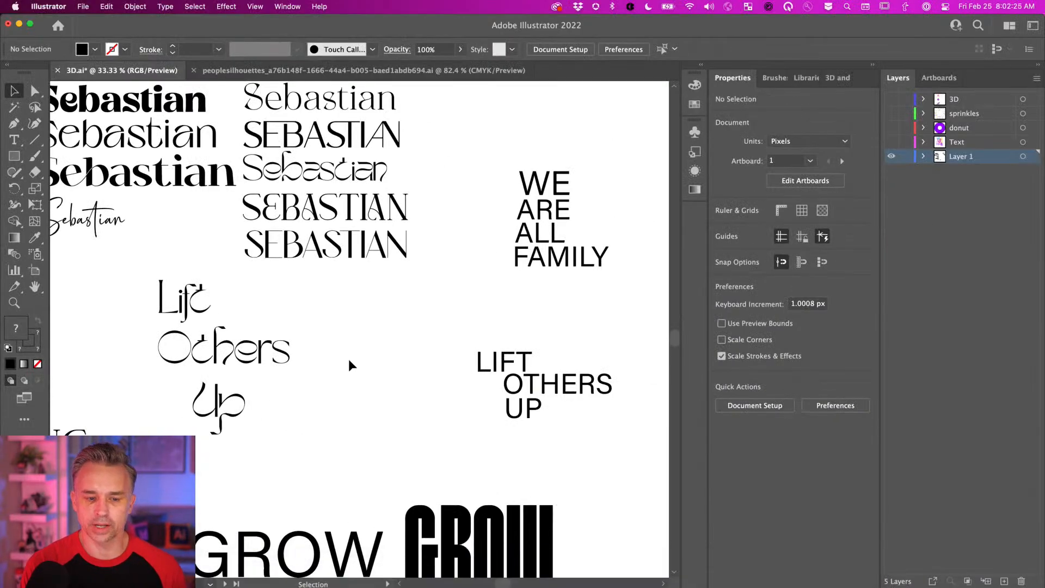
key(space)
drag(258, 303, 351, 390)
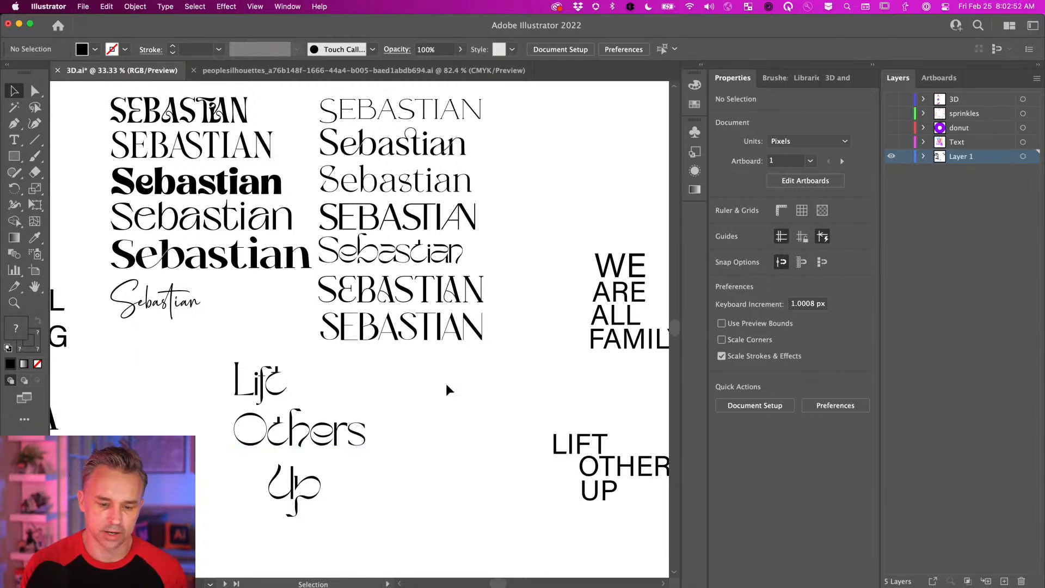
drag(267, 269, 127, 329)
drag(266, 387, 274, 306)
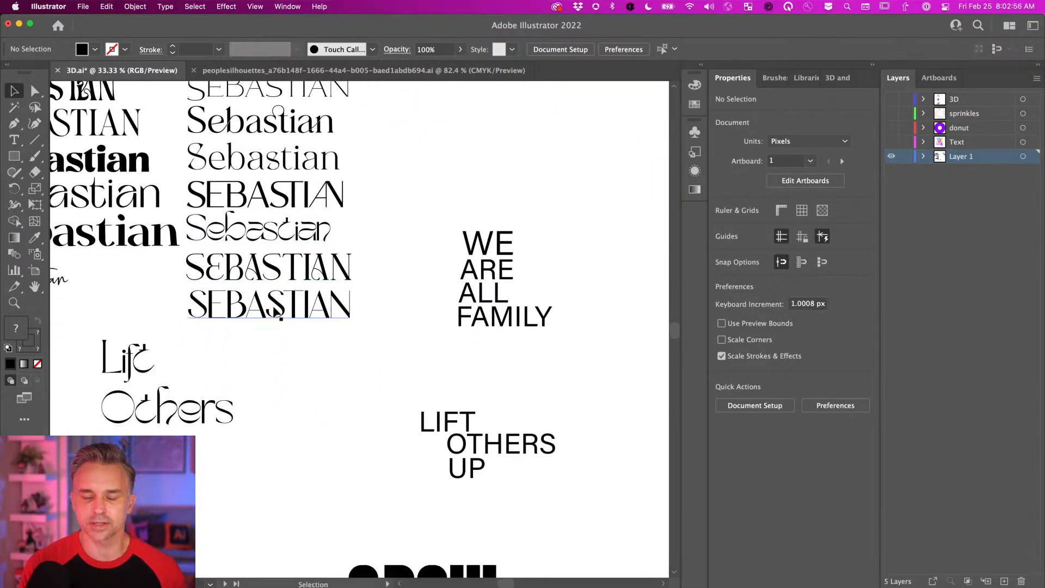
drag(236, 369, 358, 294)
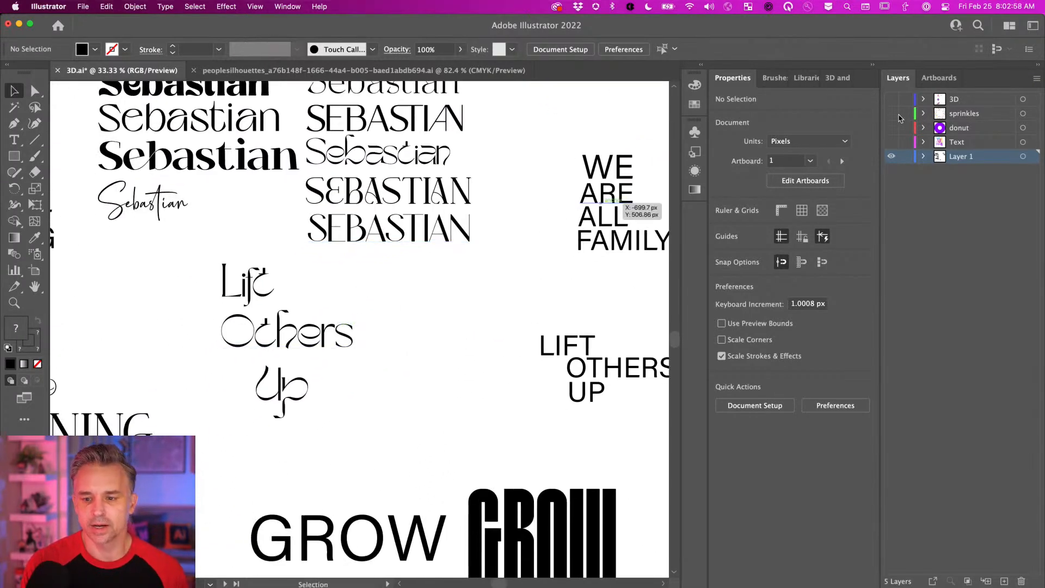
click(871, 66)
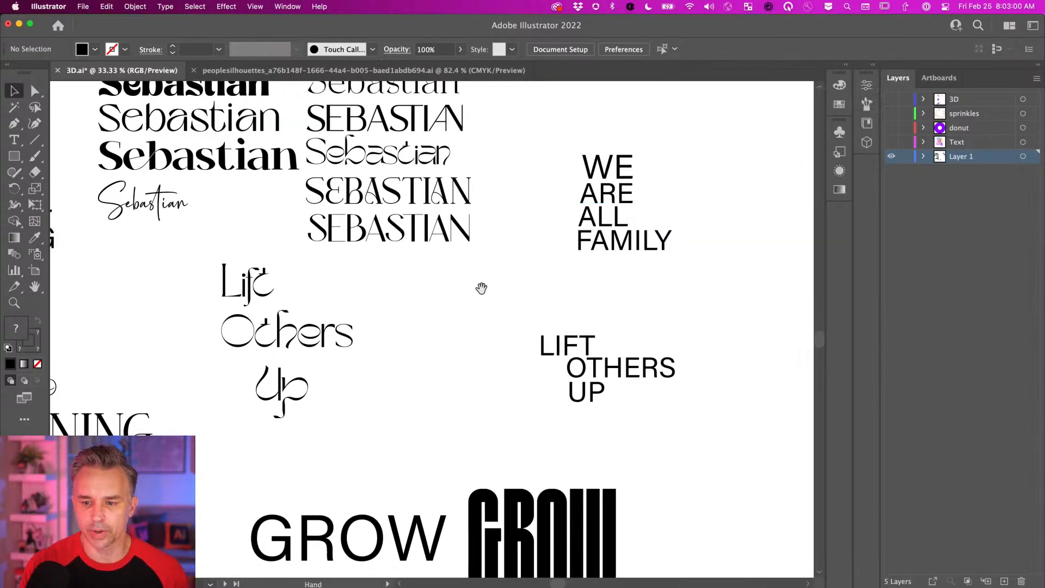
drag(483, 287, 532, 301)
drag(485, 394, 378, 317)
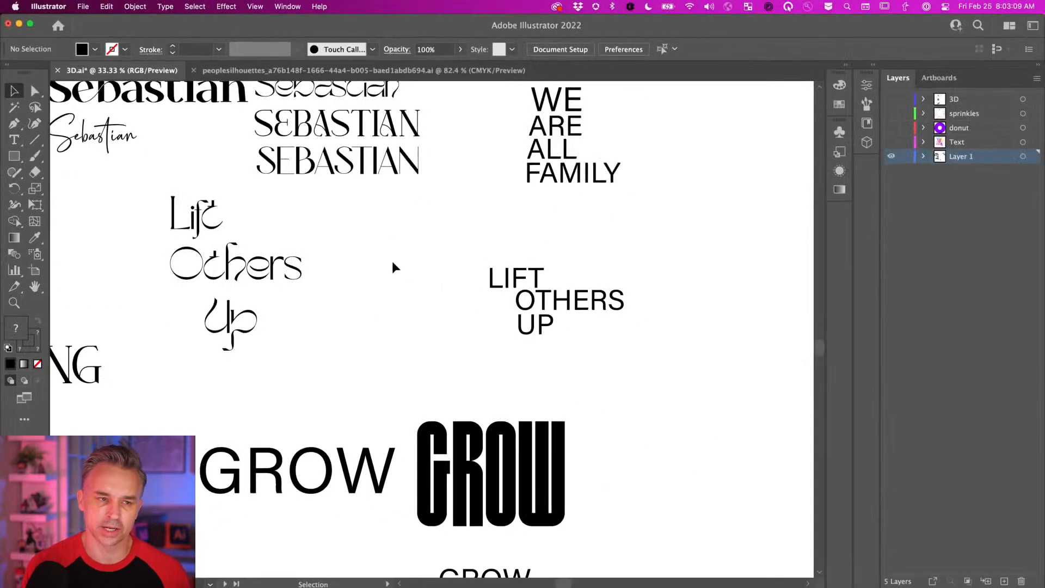
drag(340, 317, 476, 149)
drag(545, 303, 370, 152)
drag(317, 378, 381, 115)
mouse_move(327, 187)
mouse_down()
mouse_move(376, 312)
mouse_move(351, 565)
mouse_up()
drag(273, 298, 310, 536)
drag(518, 328, 479, 462)
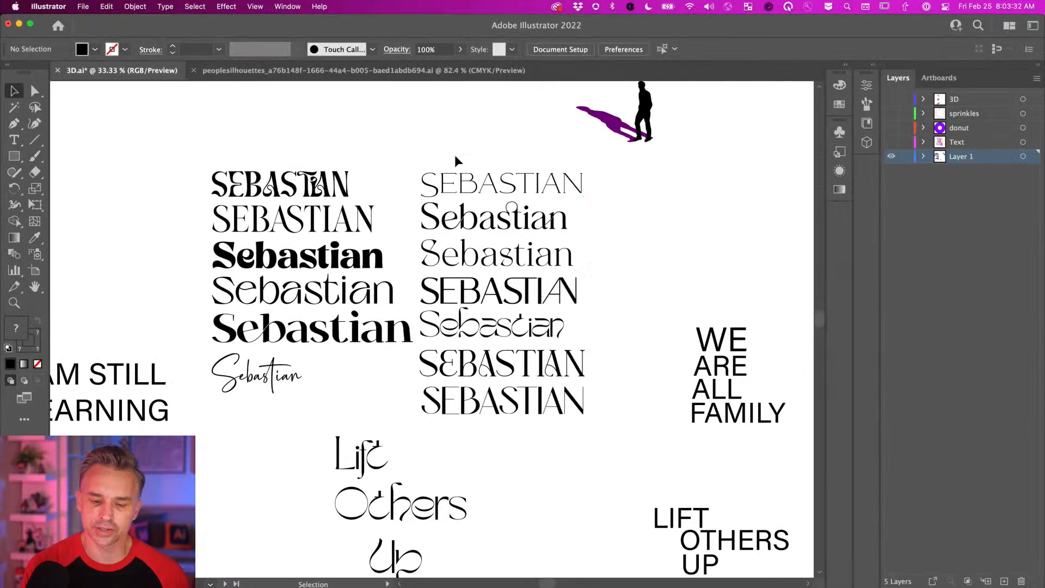
Step: Select the first two samples of the second column and check which fonts they use
click(426, 117)
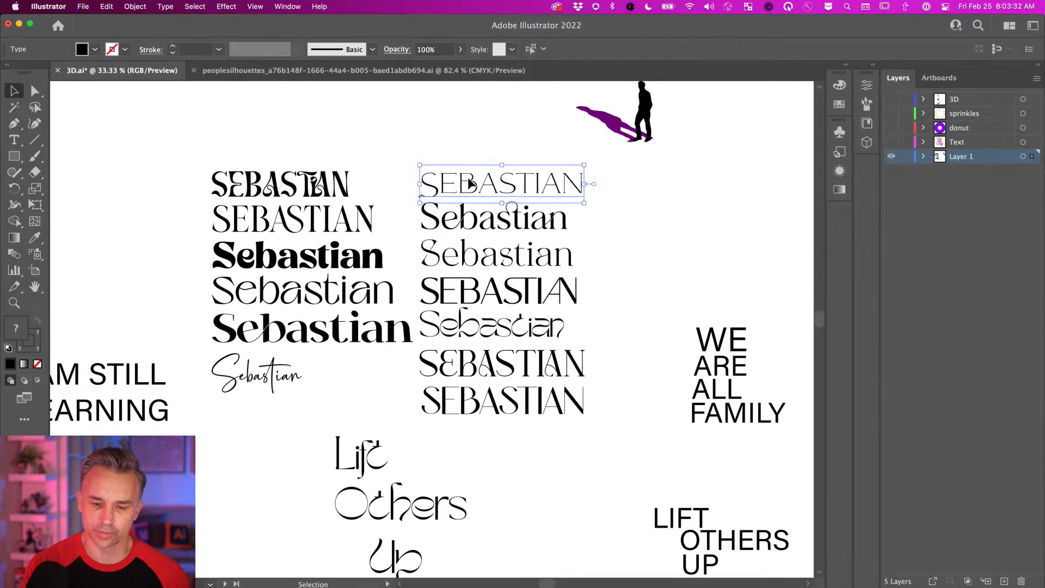
click(873, 68)
click(535, 230)
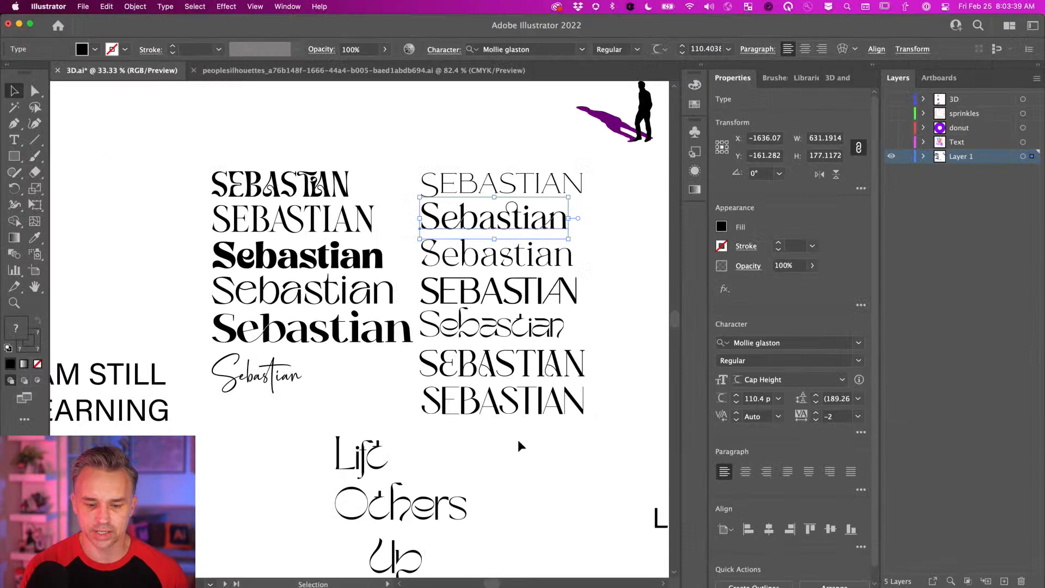
click(518, 439)
Step: Try the fonts of the second-column samples on the WE ARE ALL FAMILY text with the Eyedropper, settling on Vigran Maroll
drag(506, 434, 295, 391)
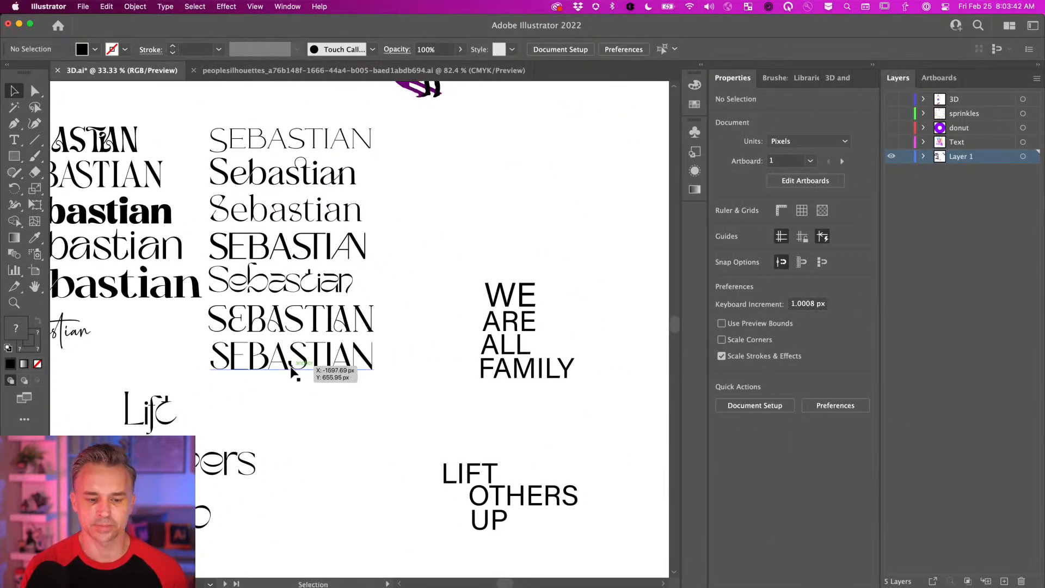
drag(456, 239, 539, 388)
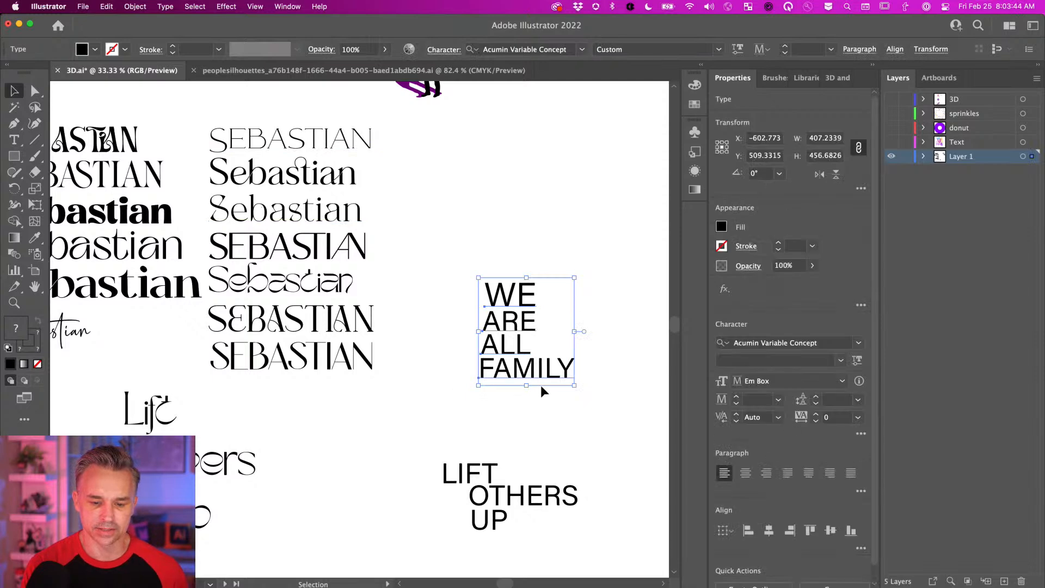
key(i)
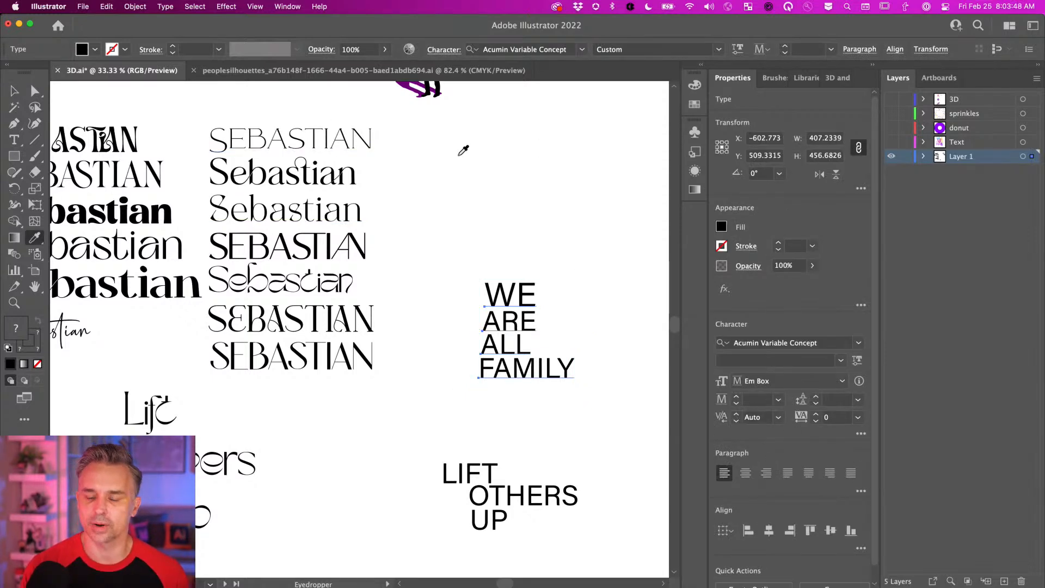
click(332, 139)
click(326, 211)
click(333, 249)
click(344, 284)
click(343, 315)
click(348, 351)
click(331, 318)
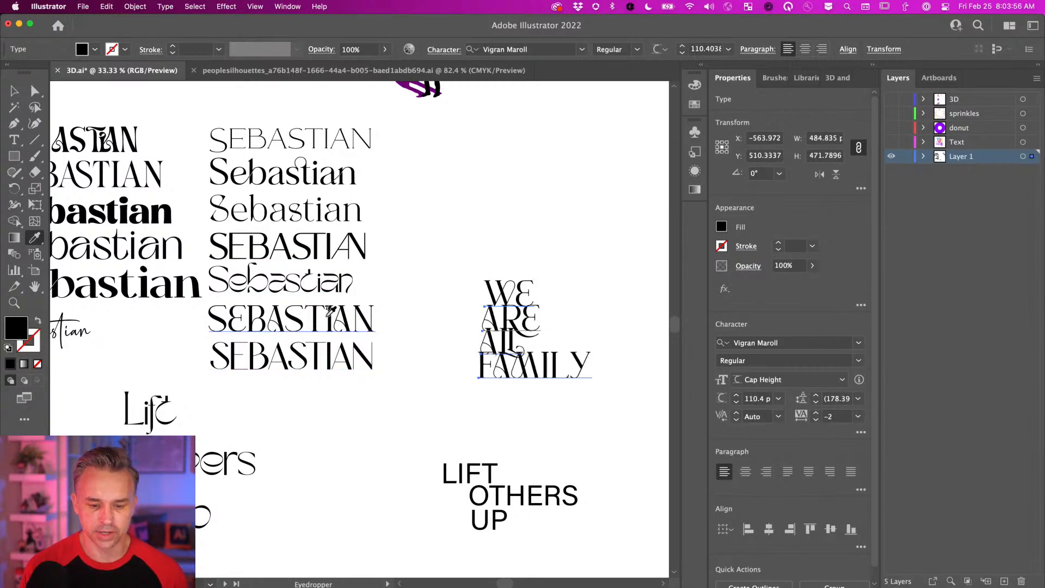
Step: Place two copies of the restyled WE ARE ALL FAMILY text, one below the font samples and one in the empty area beside them
click(14, 91)
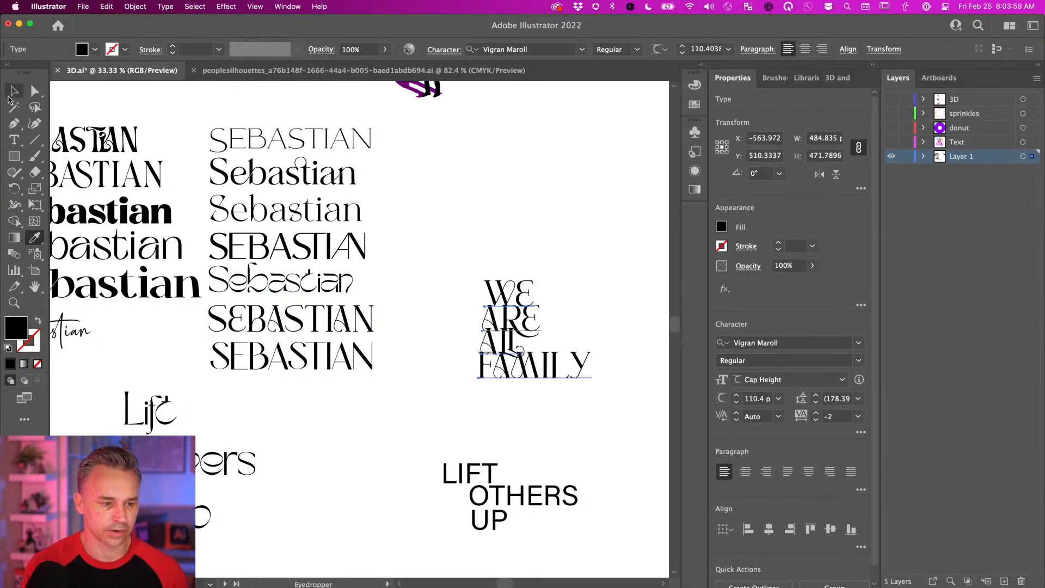
drag(480, 299, 467, 248)
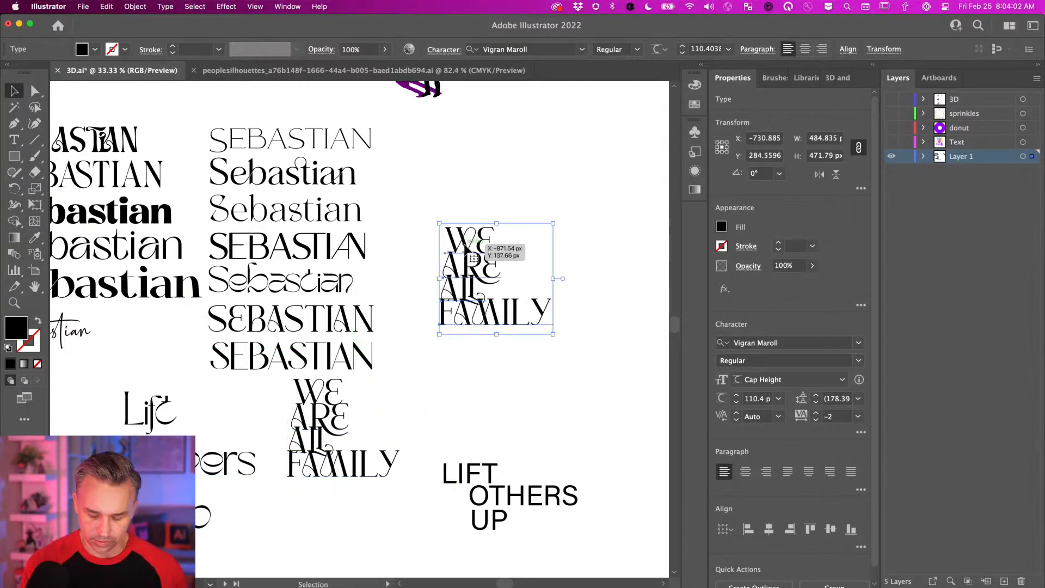
Step: Separate the words of the copy beside the samples, moving WE upward and ARE up and to the right of the stack
key(super+minus)
key(super+minus)
key(super+minus)
key(super+minus)
drag(404, 338, 469, 314)
key(super+plus)
key(super+plus)
key(super+plus)
key(super+plus)
key(super+plus)
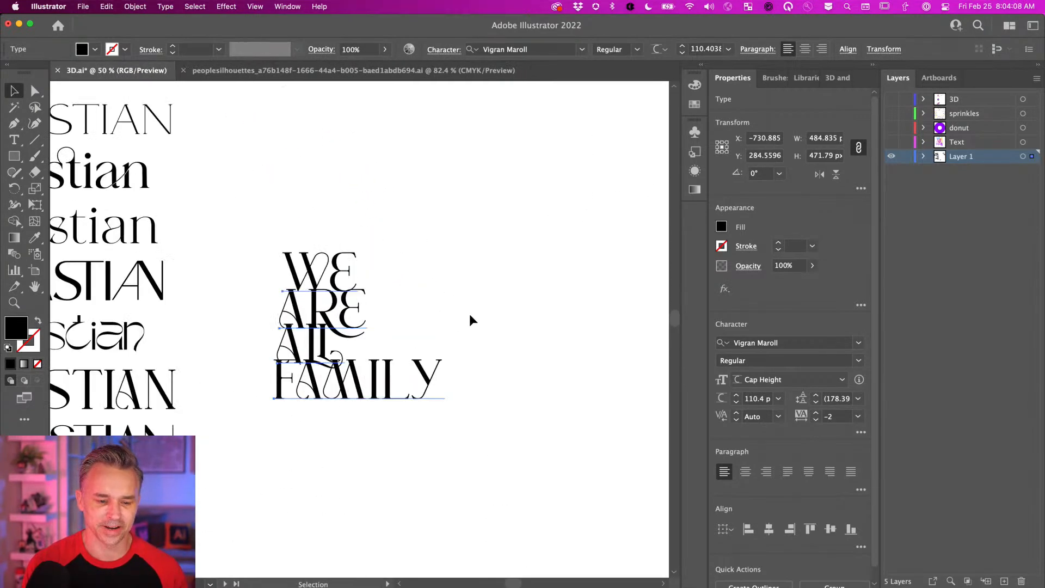
drag(351, 311, 520, 277)
click(495, 280)
click(430, 197)
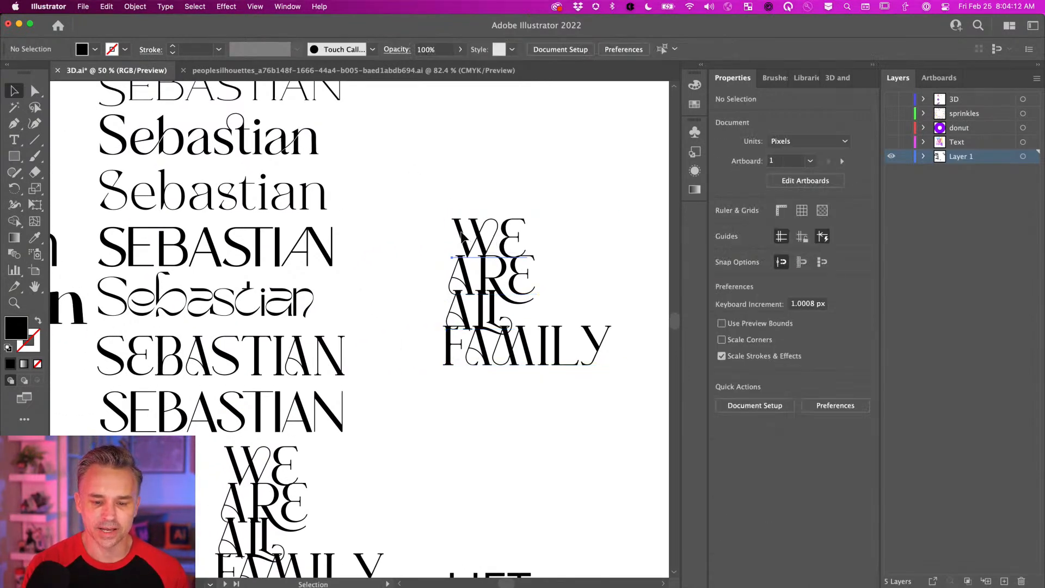
drag(490, 240, 489, 192)
drag(471, 283, 506, 254)
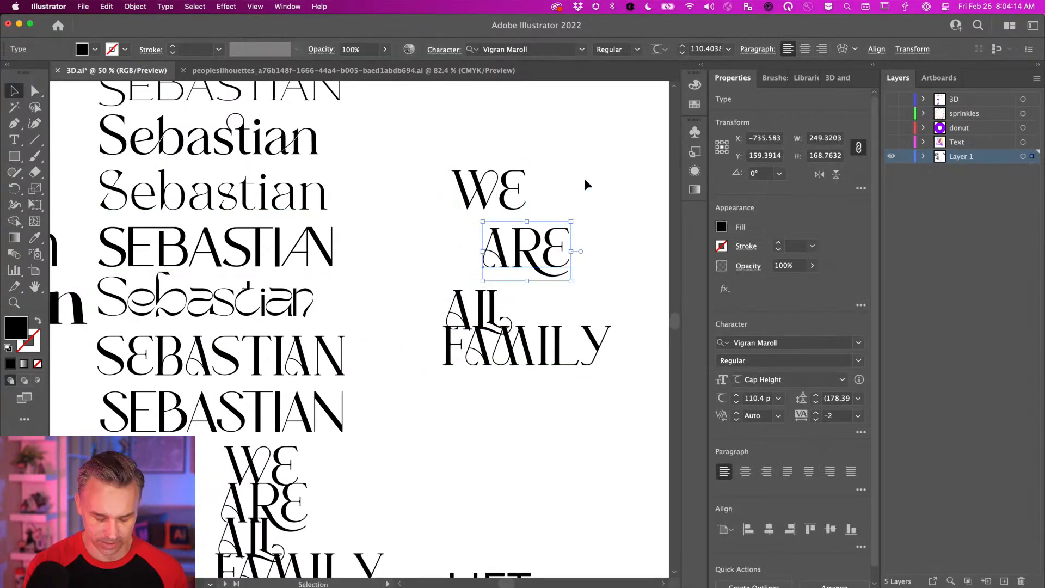
Step: Examine the Vigran Maroll characters and ligatures in the Glyphs list with the R and E of ARE selected
double_click(515, 239)
shift+click(560, 239)
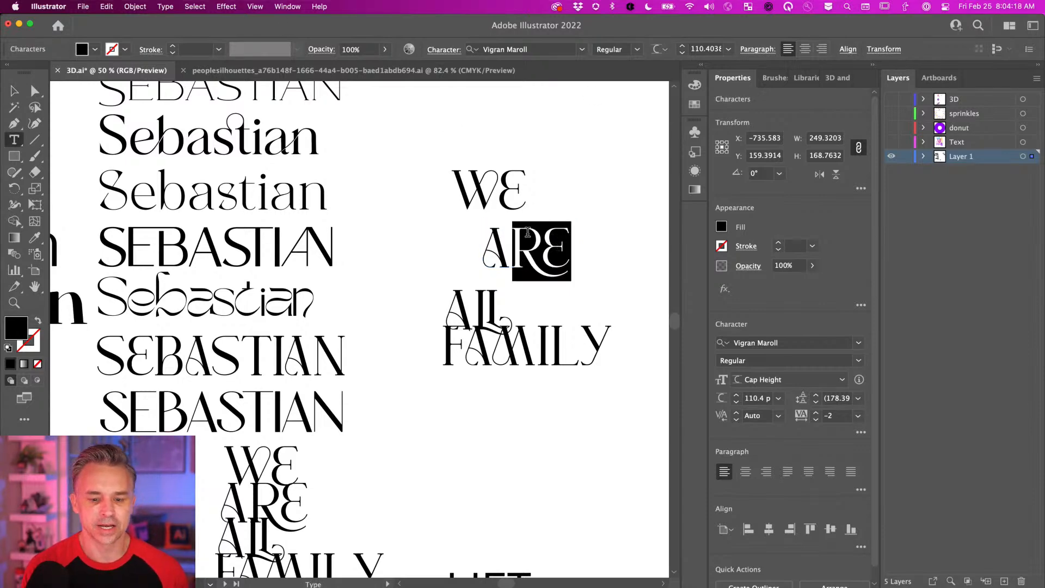
click(287, 6)
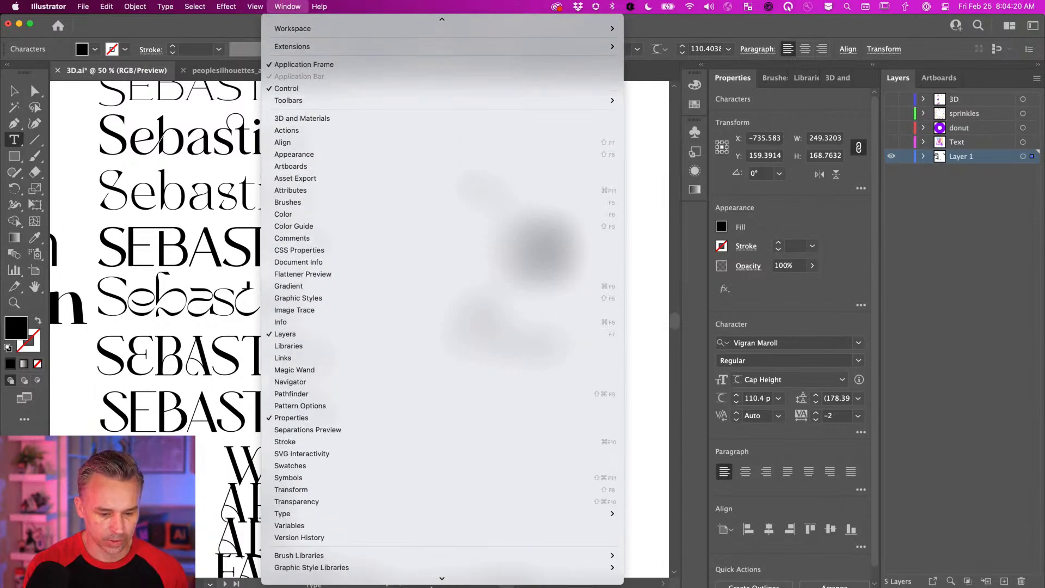
mouse_move(402, 468)
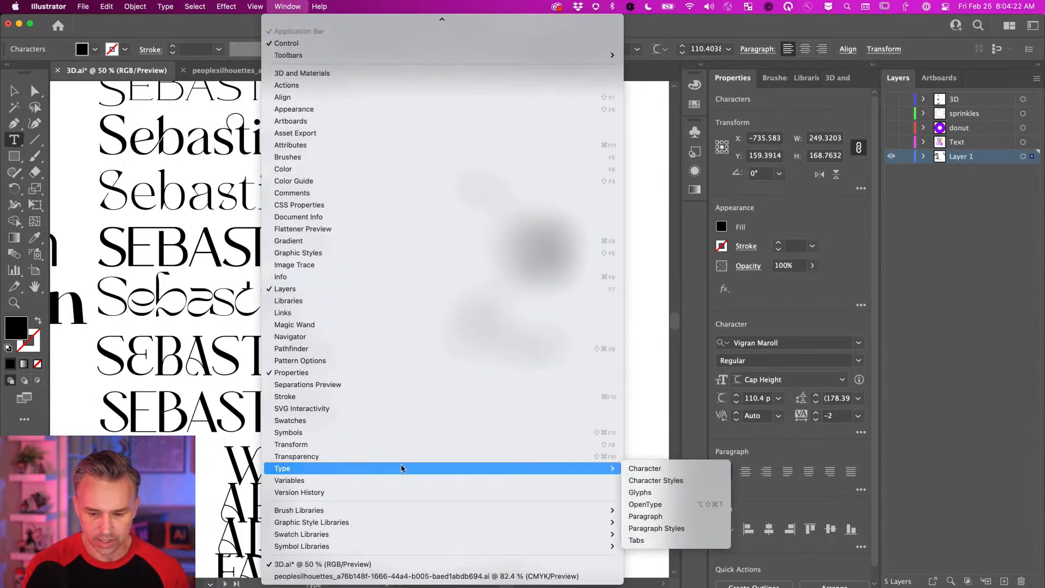
click(648, 493)
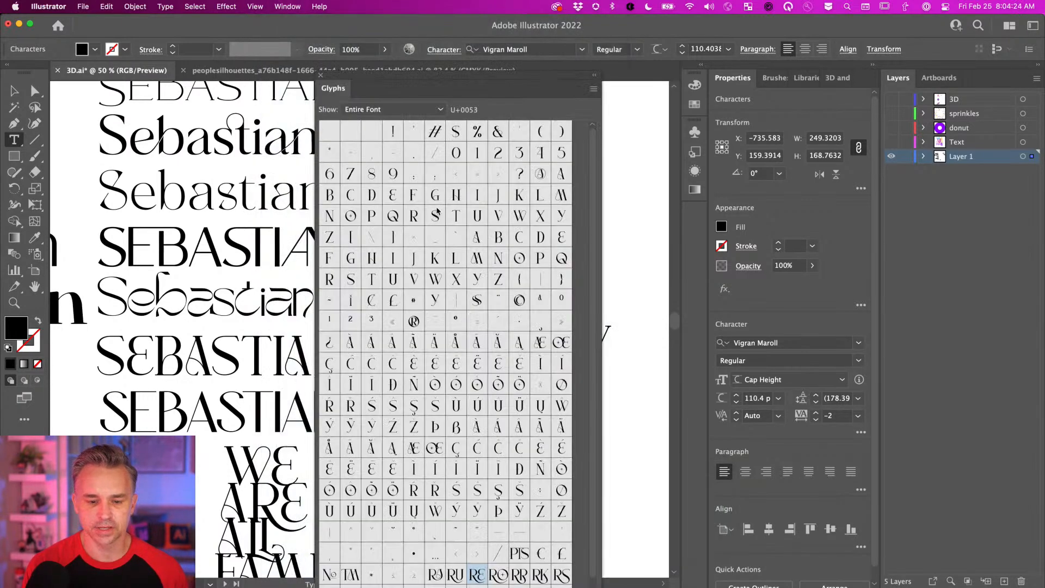
scroll(463, 524, down, 1)
drag(490, 76, 704, 18)
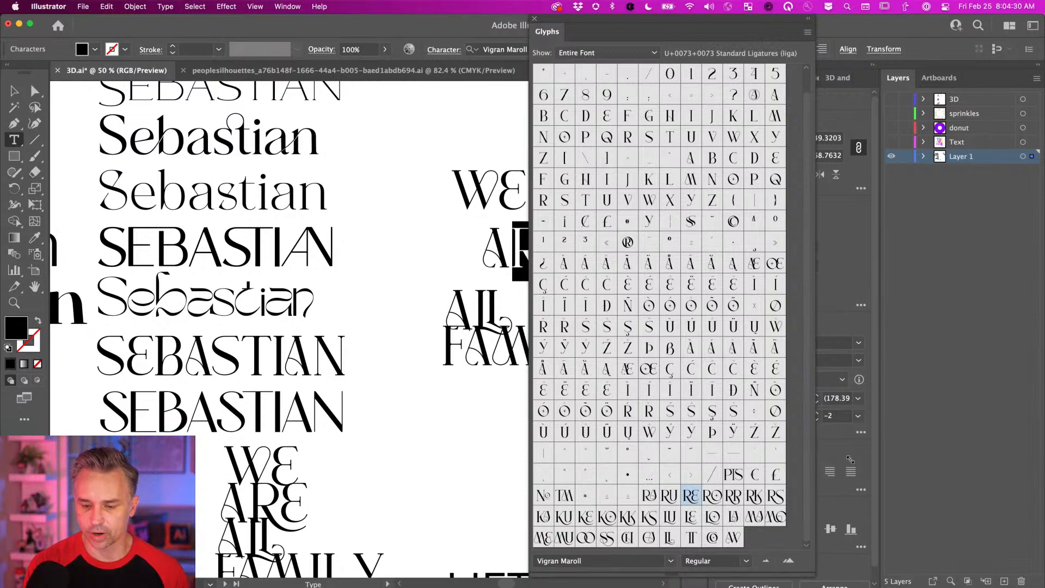
drag(839, 507, 855, 429)
scroll(730, 275, down, 5)
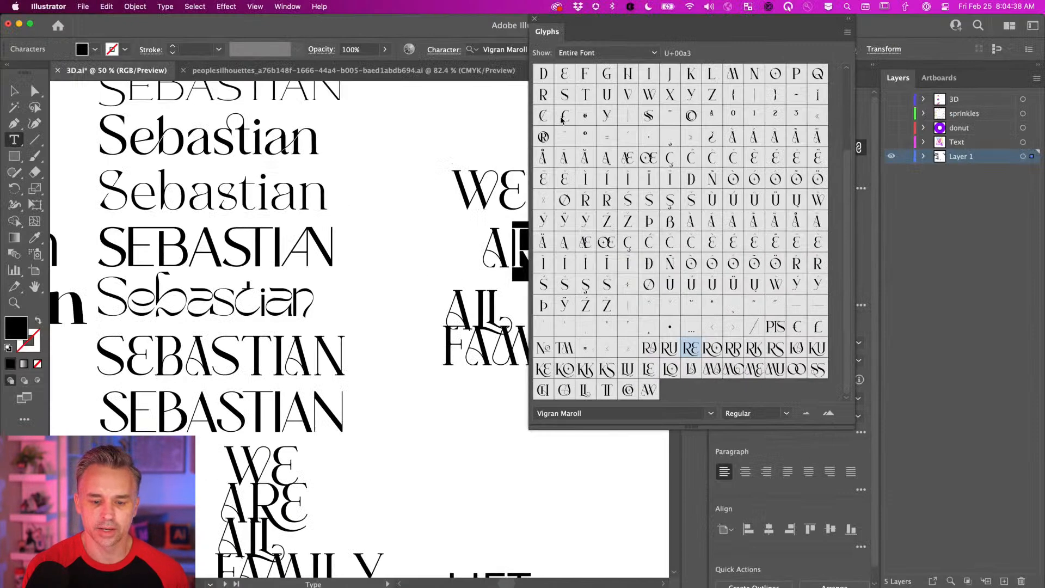
drag(610, 44, 415, 319)
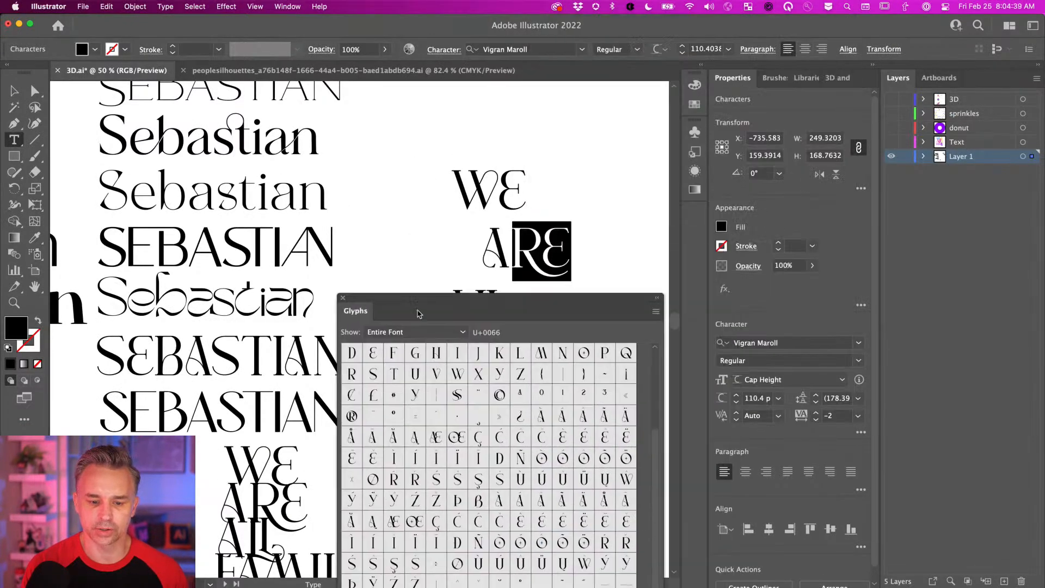
click(339, 298)
key(Escape)
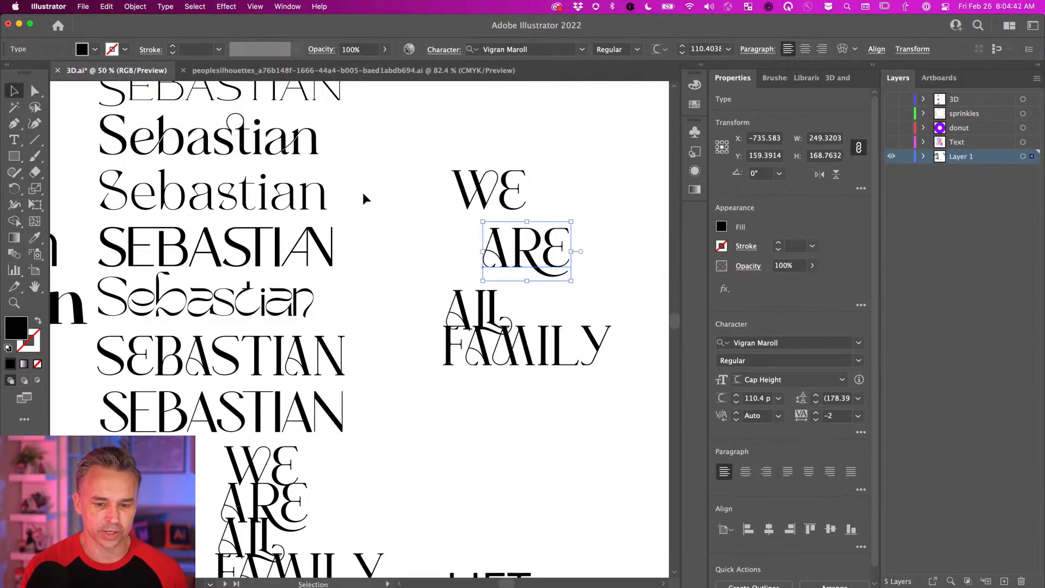
Step: Rearrange the words so ARE and ALL sit side by side above FAMILY, with WE above them
click(453, 246)
drag(498, 252, 470, 249)
drag(484, 299, 542, 291)
drag(434, 233, 444, 277)
click(479, 188)
drag(479, 188, 498, 245)
drag(546, 318, 546, 311)
click(500, 246)
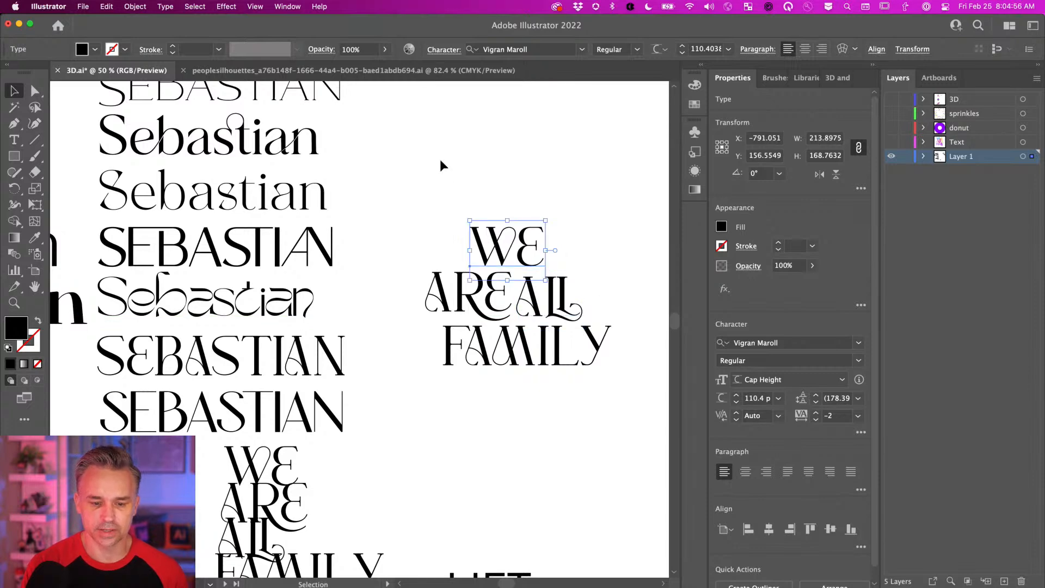
Step: Select WE, ARE and ALL together and nudge them right until they sit centred over FAMILY
click(407, 194)
drag(405, 193, 596, 293)
key(shift+Right)
key(shift+Right)
key(shift+Right)
key(shift+Right)
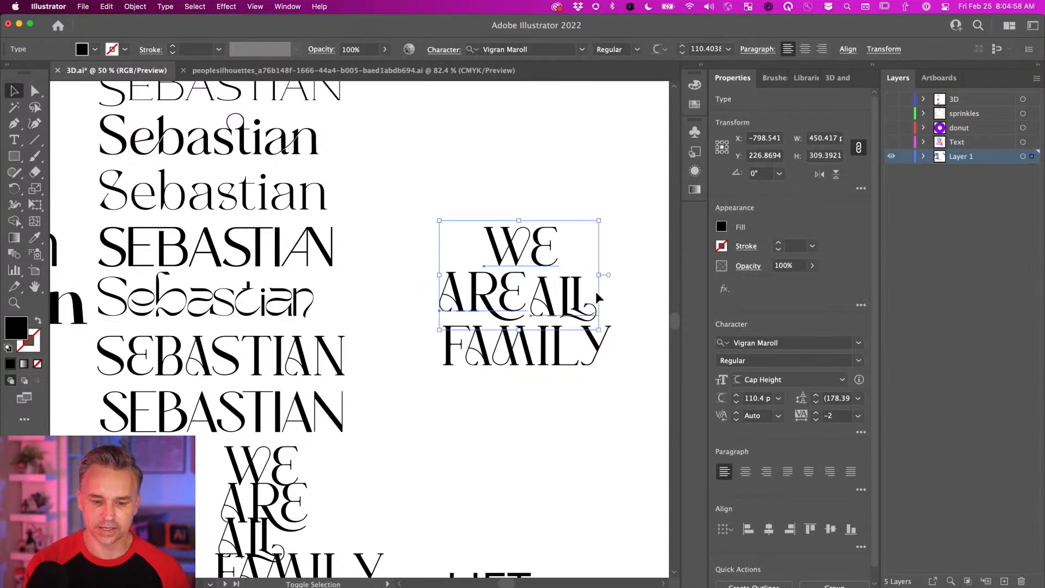
Step: Duplicate the arranged WE ARE ALL FAMILY block below itself and give the copy the last sample's Amelaryas Personal use font
drag(388, 246, 544, 328)
drag(463, 249, 555, 407)
key(super+minus)
key(i)
click(245, 327)
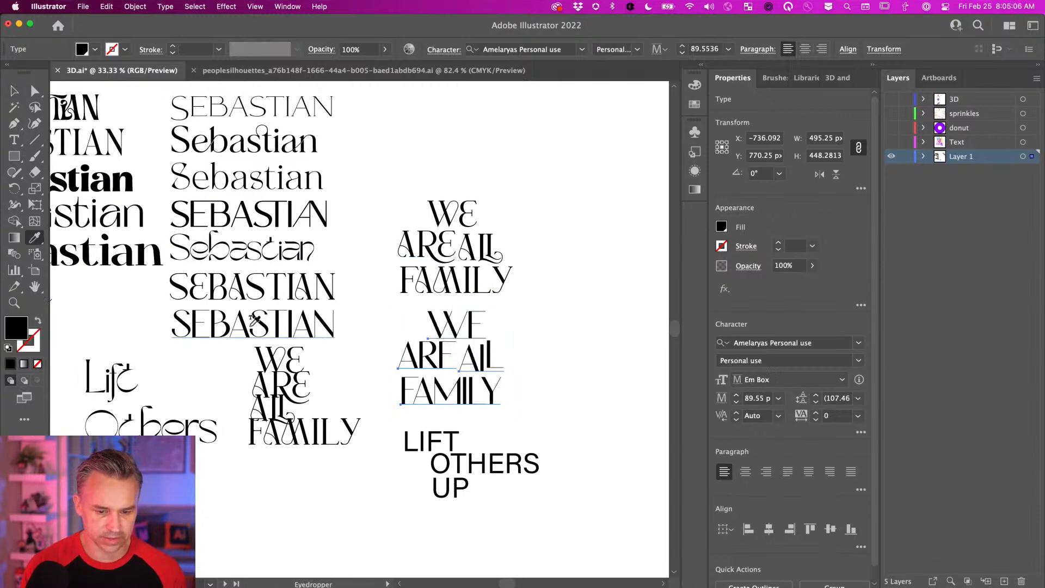
click(14, 91)
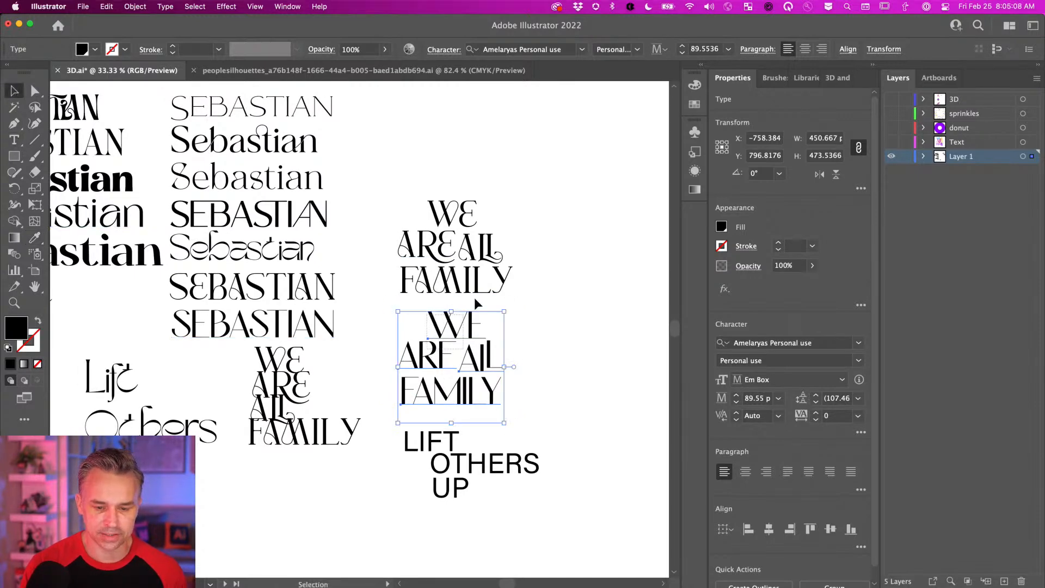
Step: Move the Amelaryas version of the block into the empty area up and to the right of the Vigran Maroll version
drag(450, 339, 554, 193)
click(381, 300)
click(489, 394)
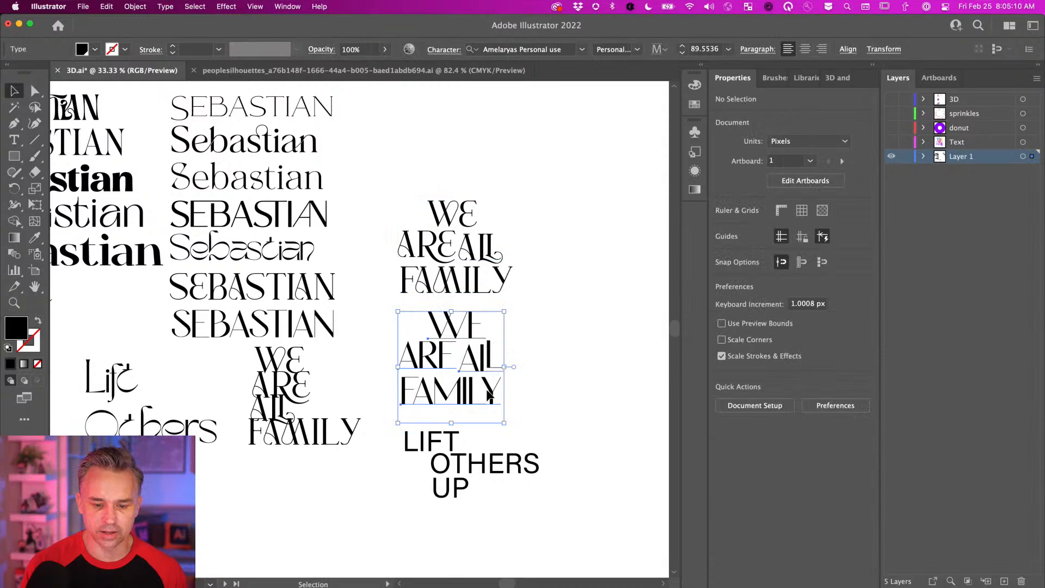
drag(489, 395, 628, 196)
drag(573, 97, 467, 197)
click(567, 188)
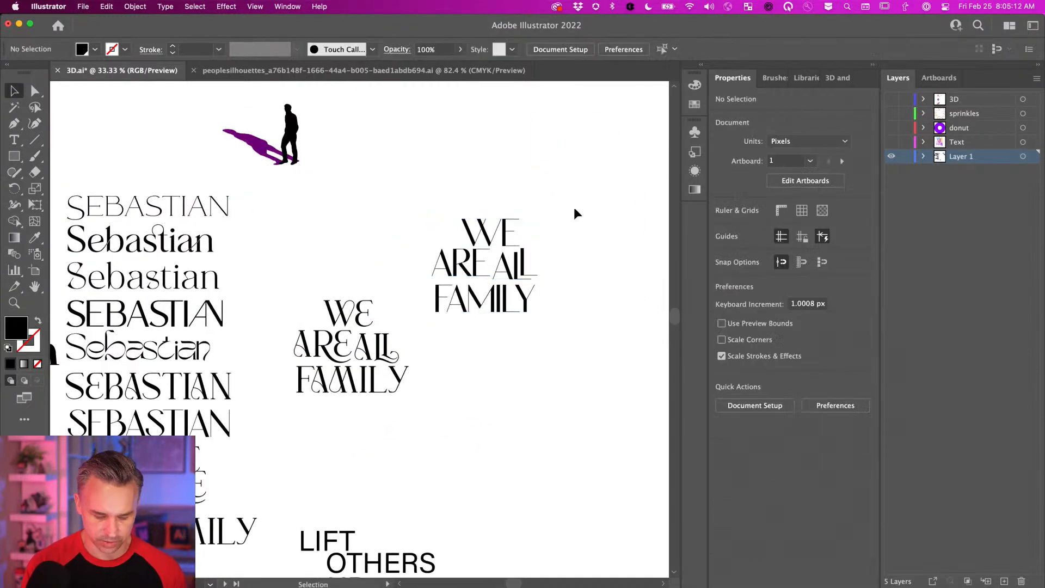
double_click(510, 268)
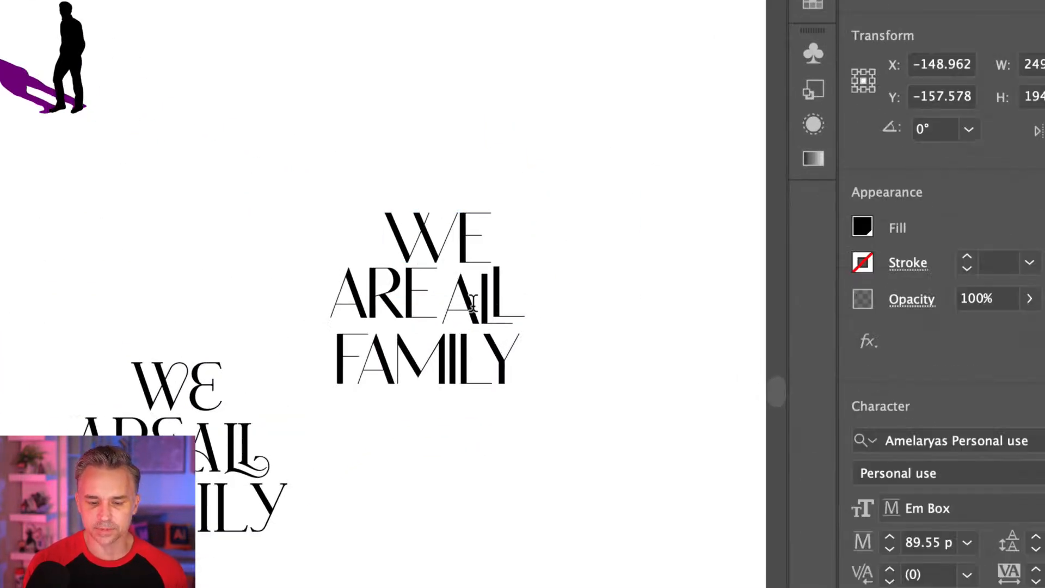
scroll(494, 298, down, 8)
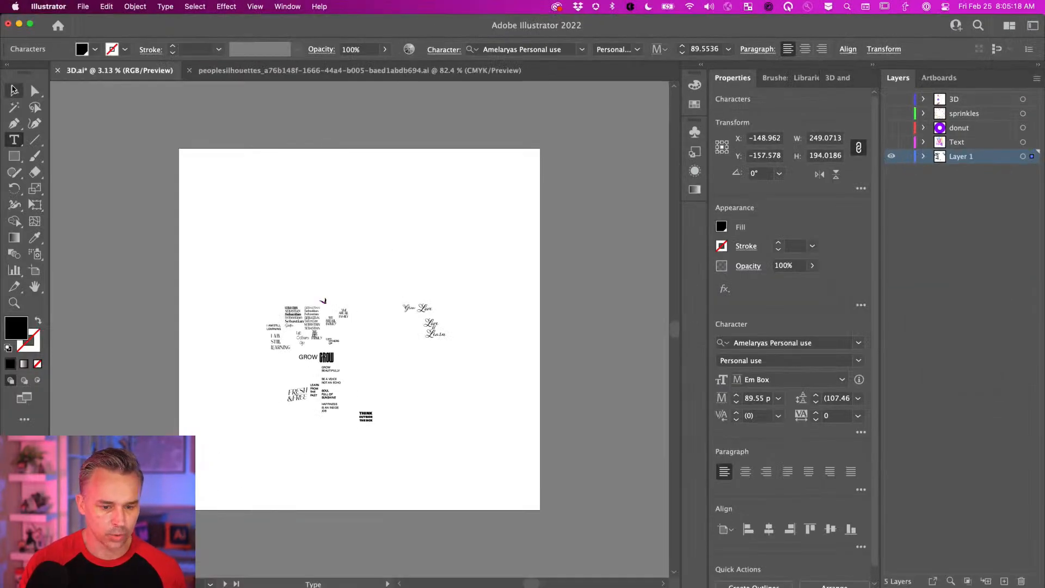
click(13, 90)
key(super+equal)
key(super+equal)
key(super+equal)
key(super+equal)
key(super+equal)
key(super+equal)
key(super+equal)
key(super+equal)
key(super+equal)
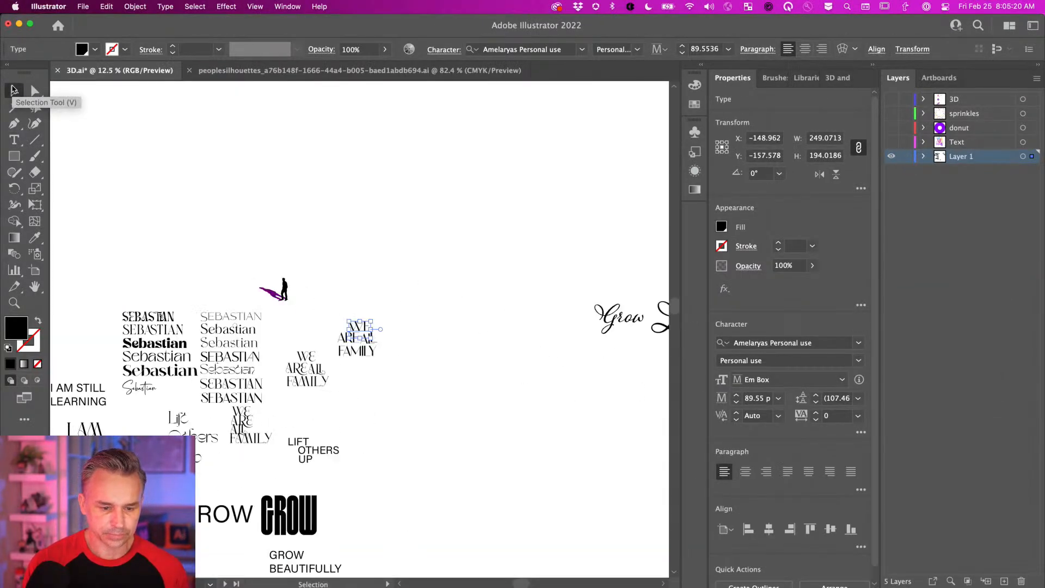
drag(252, 241, 319, 165)
click(377, 159)
double_click(472, 312)
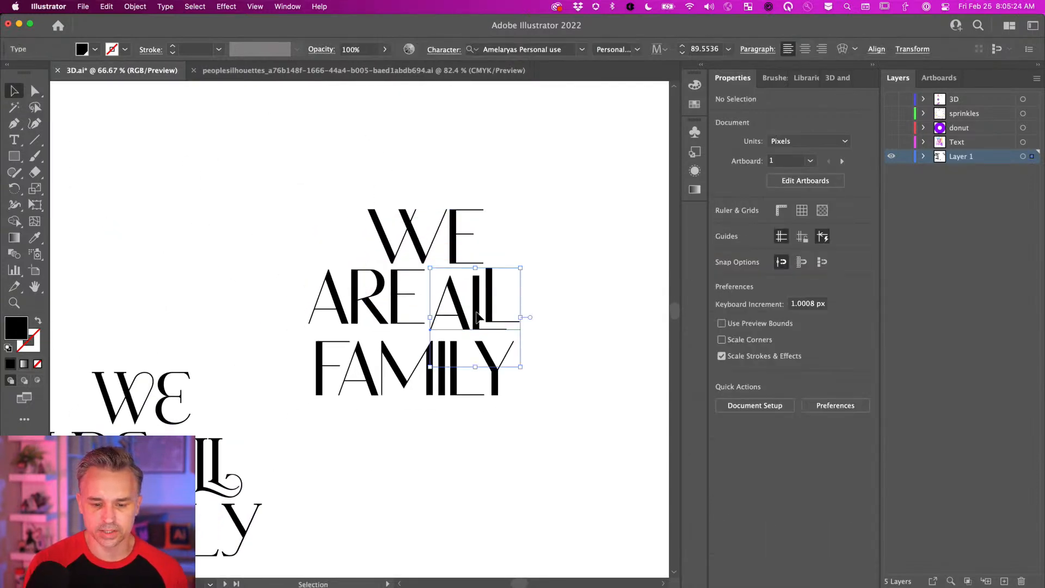
double_click(471, 312)
click(470, 290)
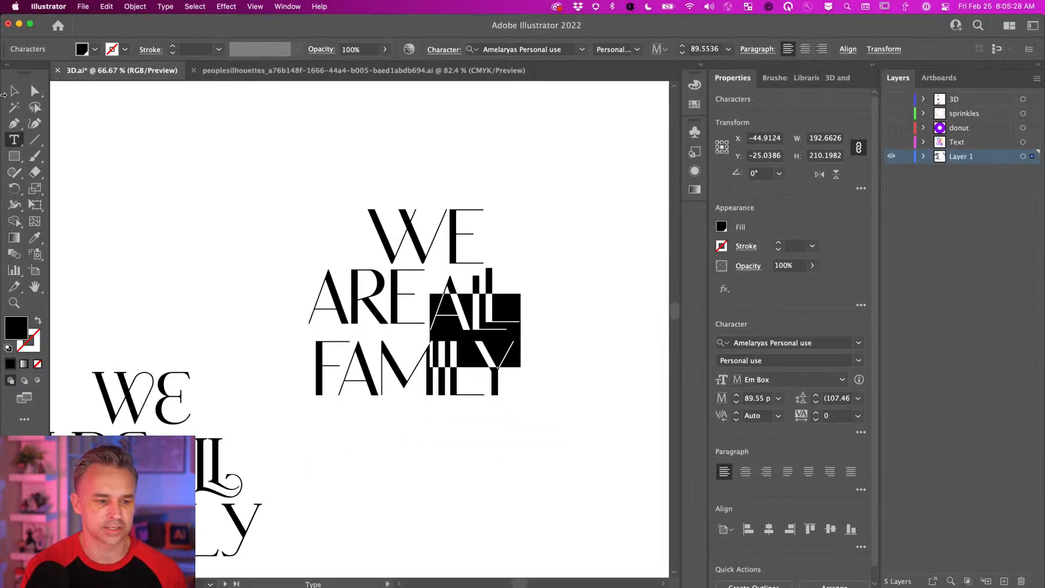
key(Escape)
Step: Move WE up and ARE up beside it in the Amelaryas version, then enlarge ALL to about 153 pt above FAMILY
drag(371, 220, 349, 161)
drag(378, 293, 357, 222)
mouse_move(458, 301)
mouse_down()
mouse_move(414, 283)
mouse_move(402, 297)
mouse_move(452, 305)
mouse_up()
drag(346, 246, 510, 236)
drag(433, 302, 343, 302)
mouse_move(416, 265)
mouse_down()
mouse_move(475, 204)
mouse_move(403, 302)
mouse_move(402, 281)
mouse_up()
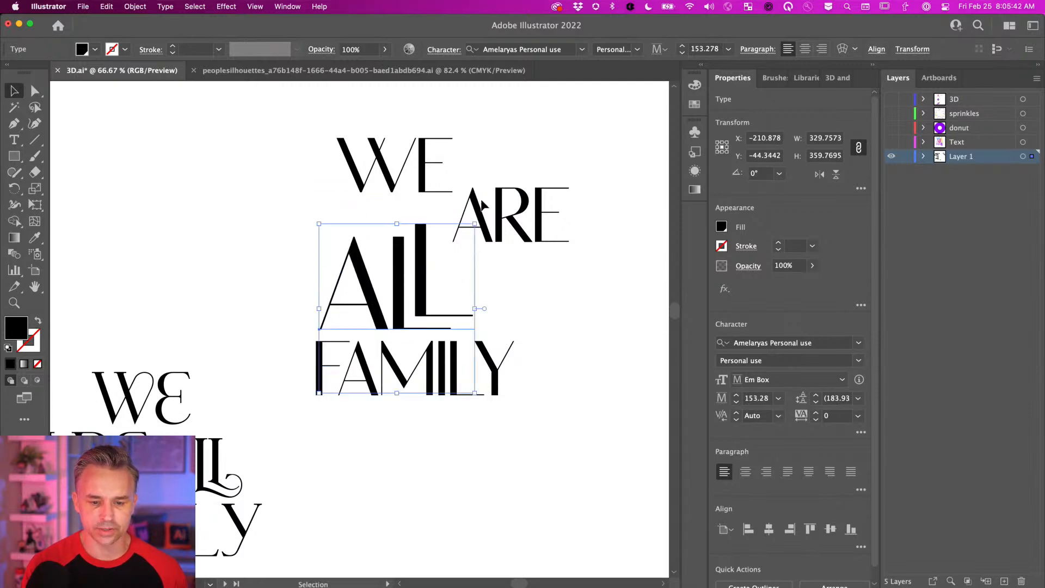
Step: Reposition WE so it sits close above the enlarged ALL, leaving ARE to its right
click(489, 158)
click(341, 179)
drag(367, 175, 329, 206)
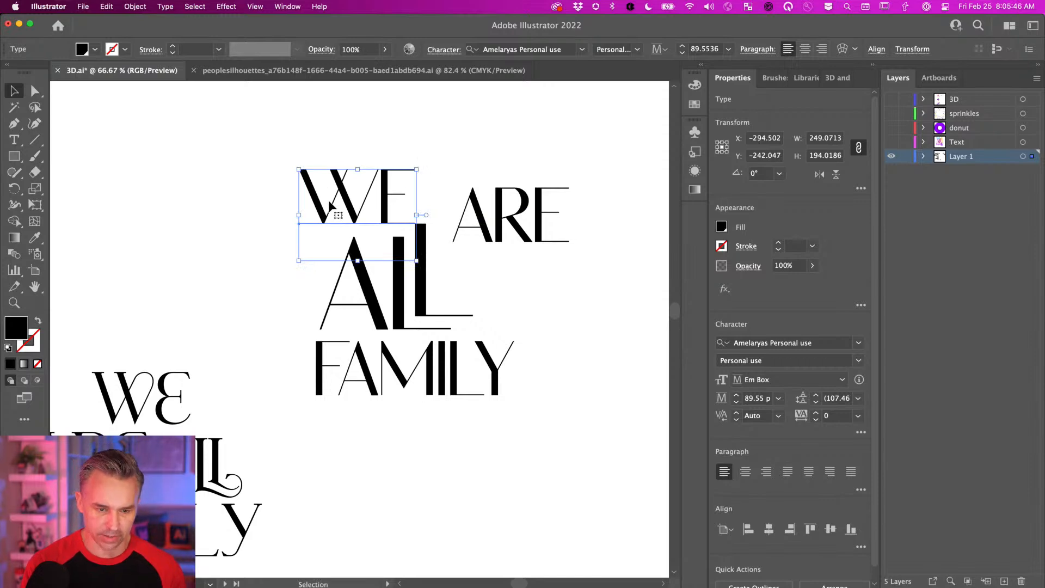
key(super+equal)
scroll(330, 206, down, 2)
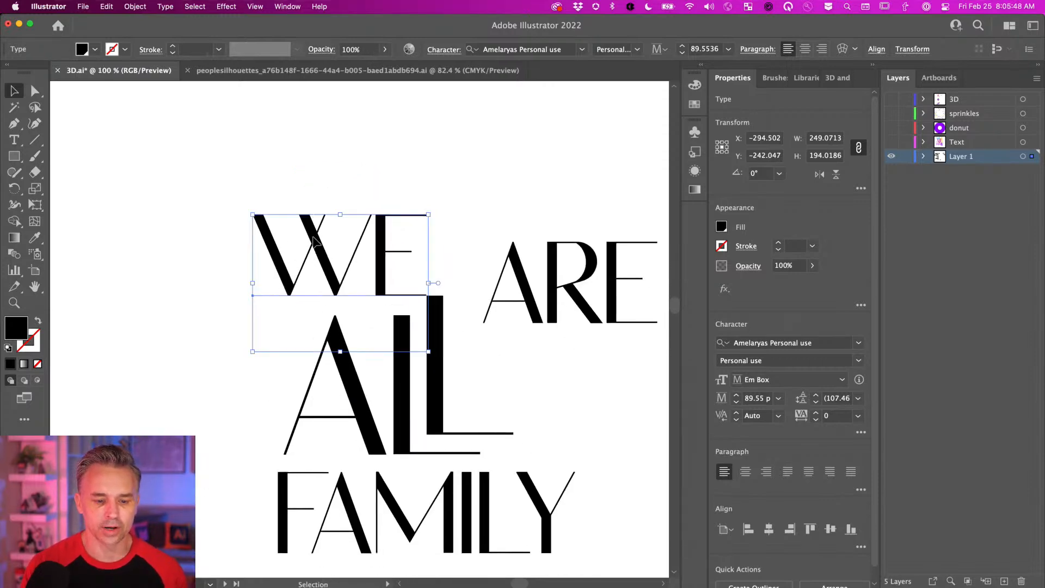
drag(328, 226, 310, 212)
Step: Use the Touch Type tool to lower the W of WE so it sits just above the A of ALL
click(12, 142)
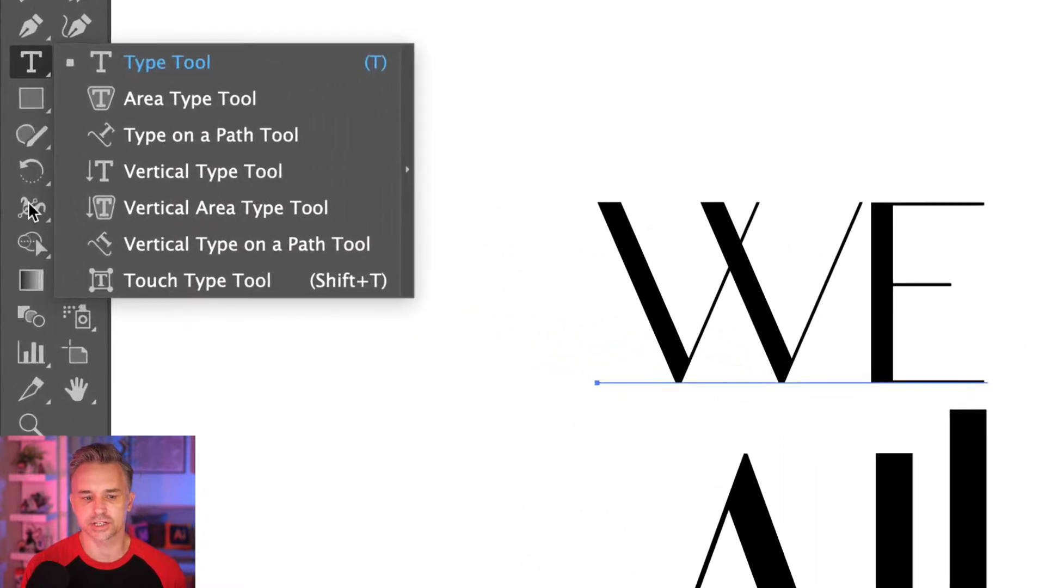
click(83, 237)
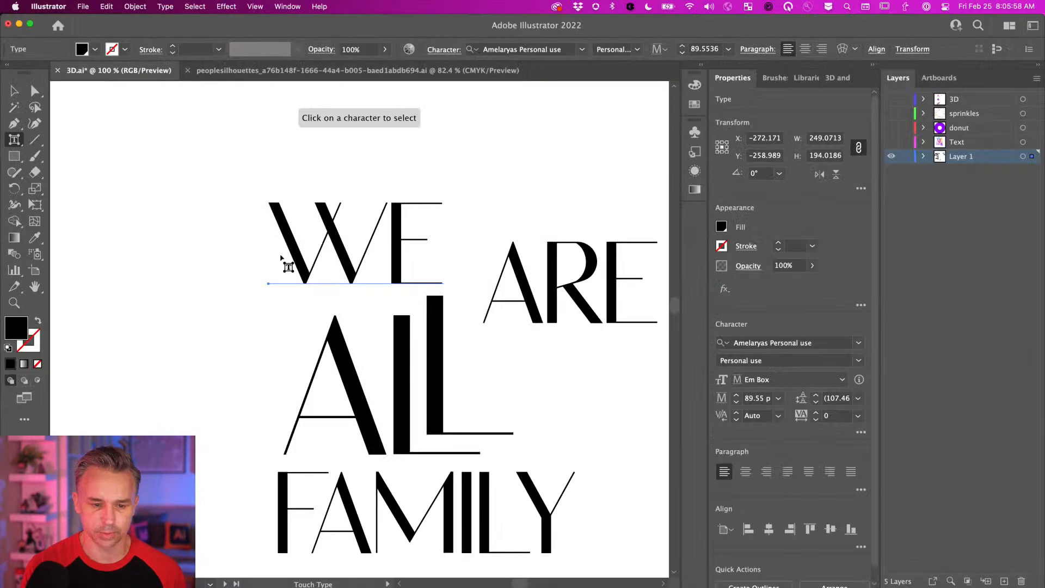
click(725, 338)
drag(295, 258, 301, 293)
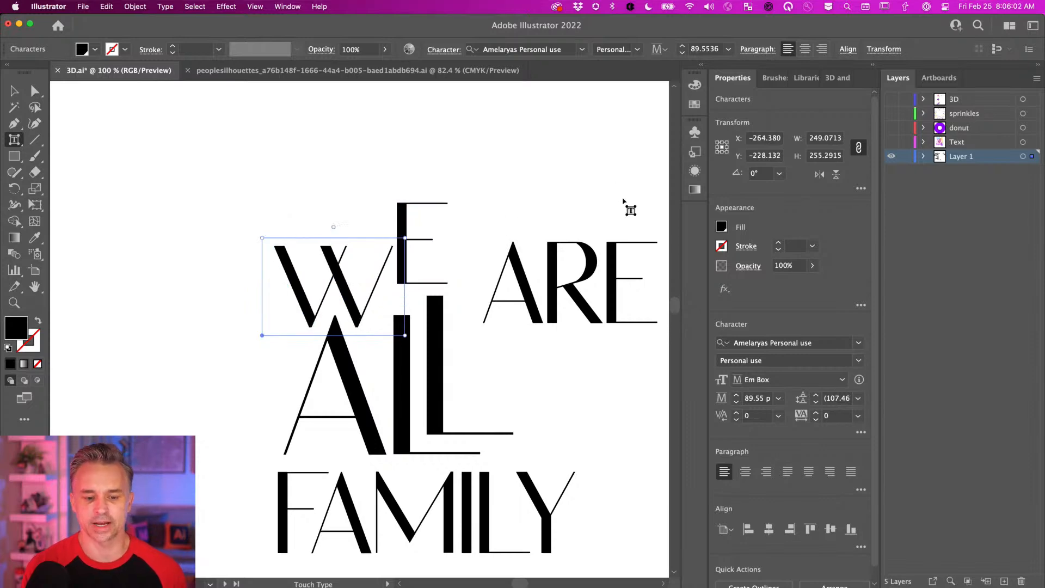
Step: Move the word ARE left and down, closer to WE and ALL
click(556, 294)
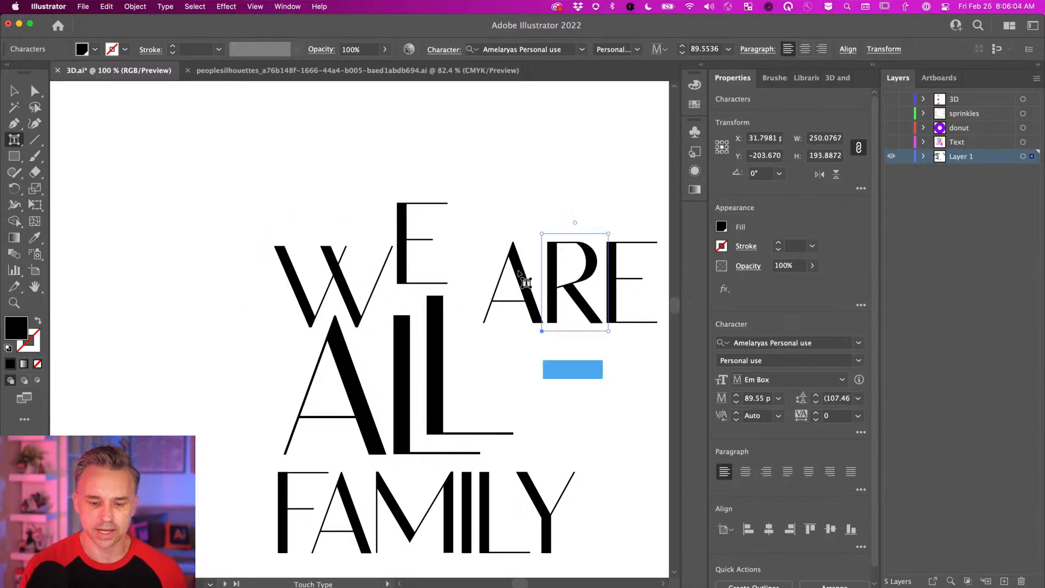
click(522, 284)
click(14, 91)
click(507, 269)
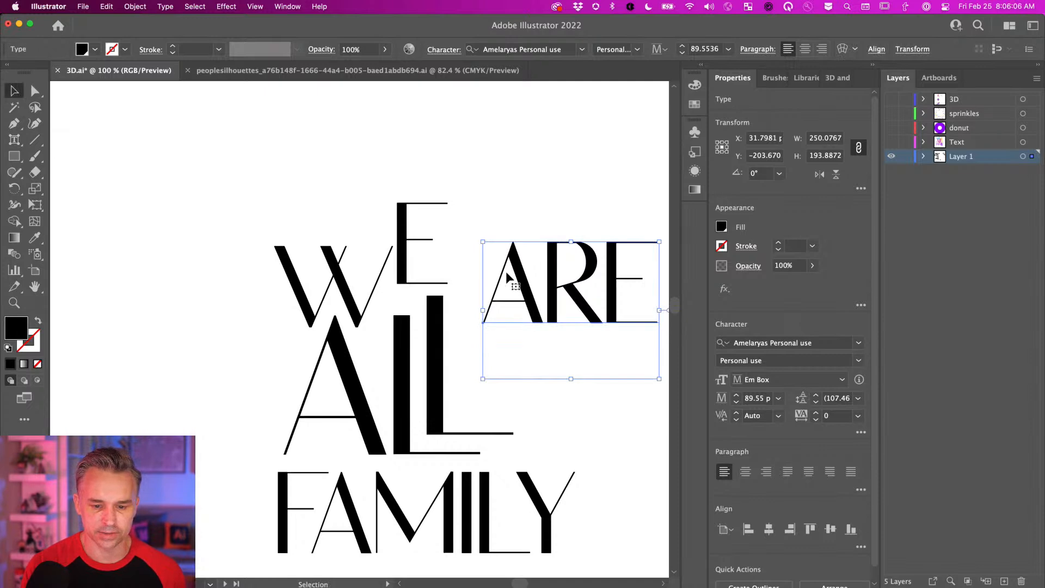
drag(503, 267, 469, 325)
Step: Arrange the letters of ARE individually with the Touch Type tool so they step down along ALL's right side toward FAMILY
click(14, 139)
drag(537, 245, 534, 430)
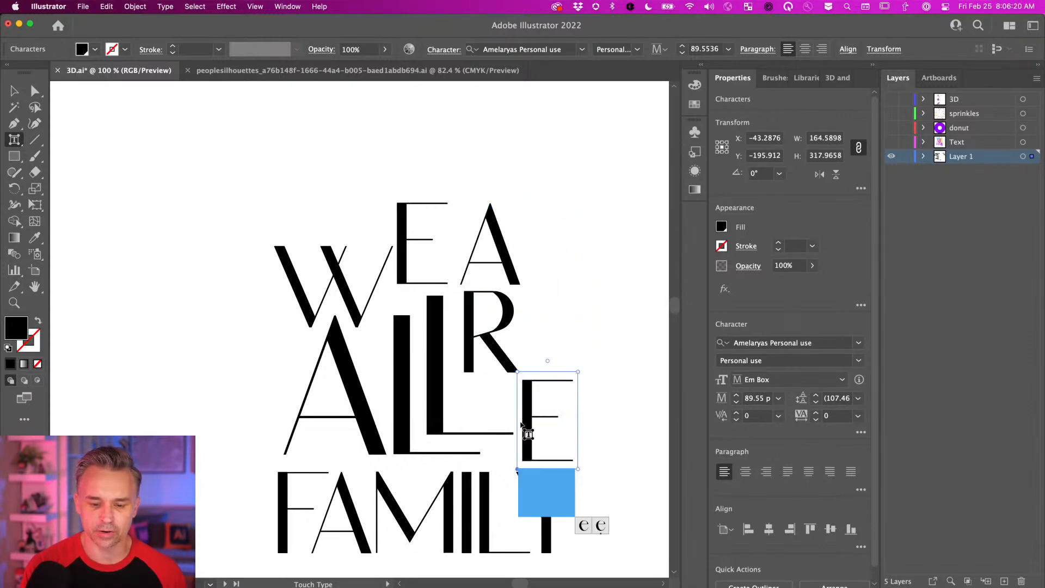
click(490, 338)
drag(490, 340, 501, 335)
click(536, 422)
drag(536, 419, 528, 420)
click(14, 91)
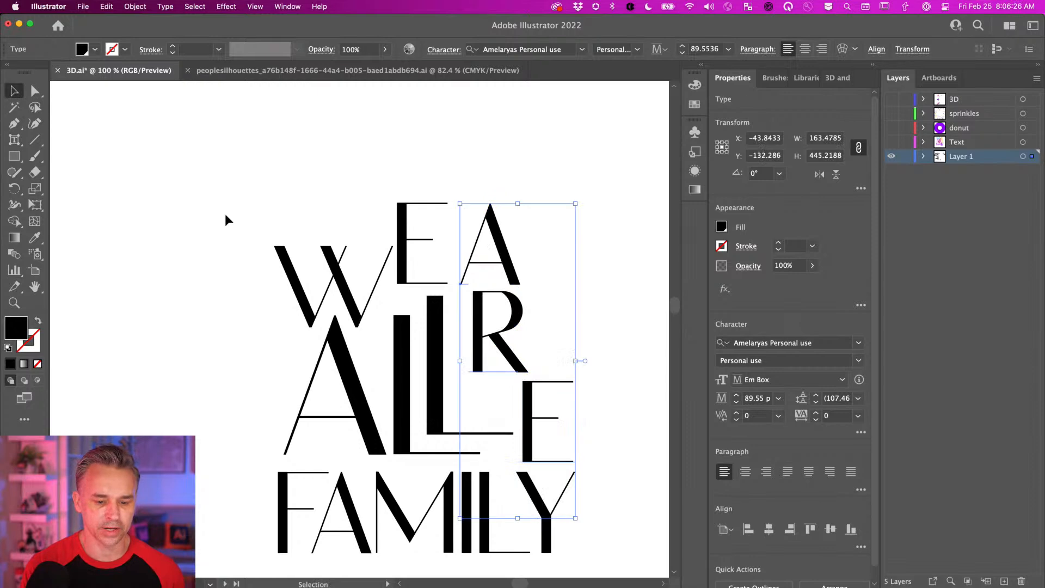
click(228, 297)
Step: Show the color swatches and fill the word WE with pink
drag(219, 333, 211, 276)
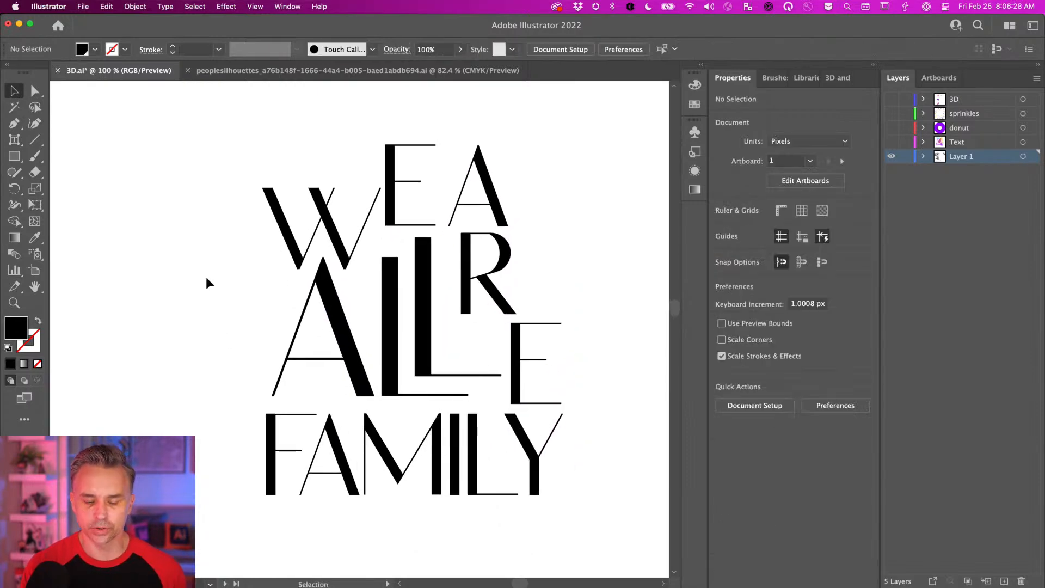
click(403, 180)
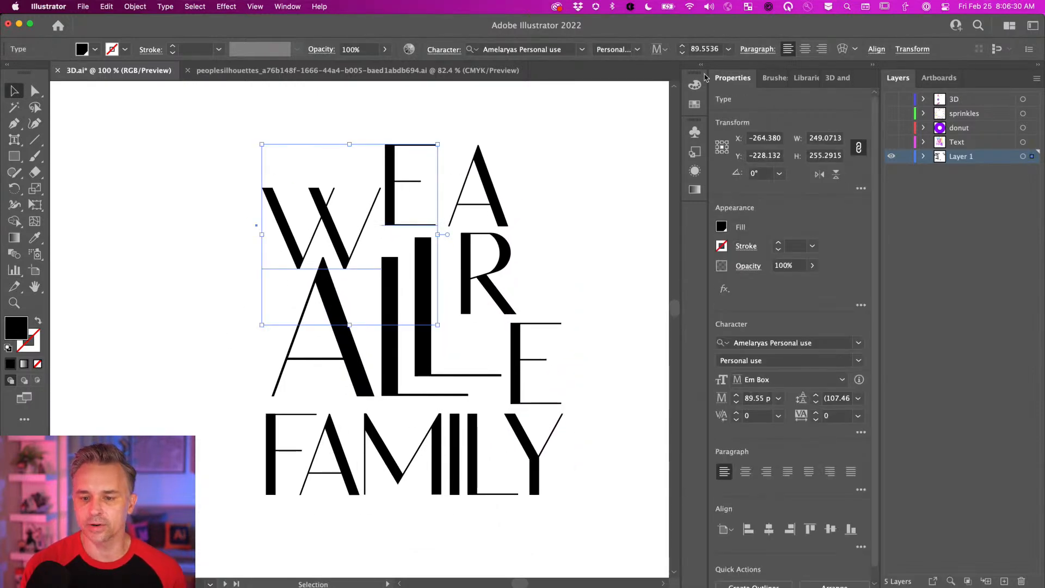
click(873, 65)
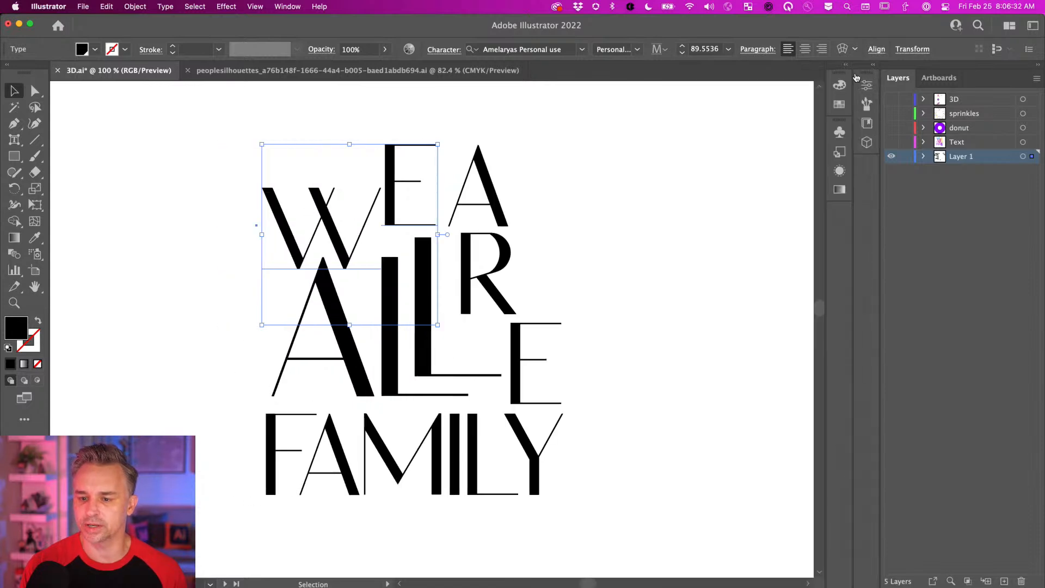
click(848, 65)
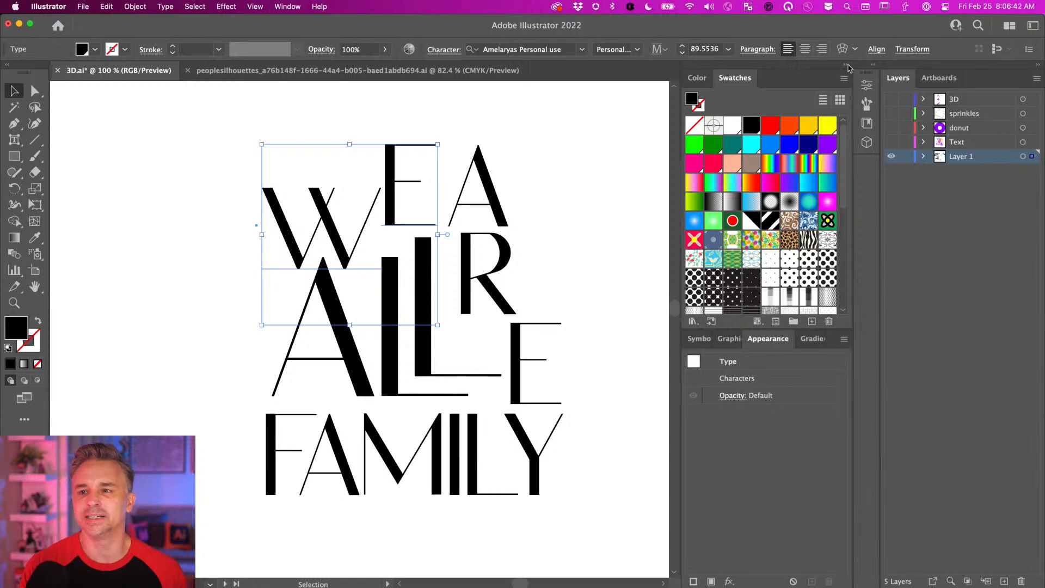
click(690, 163)
click(652, 141)
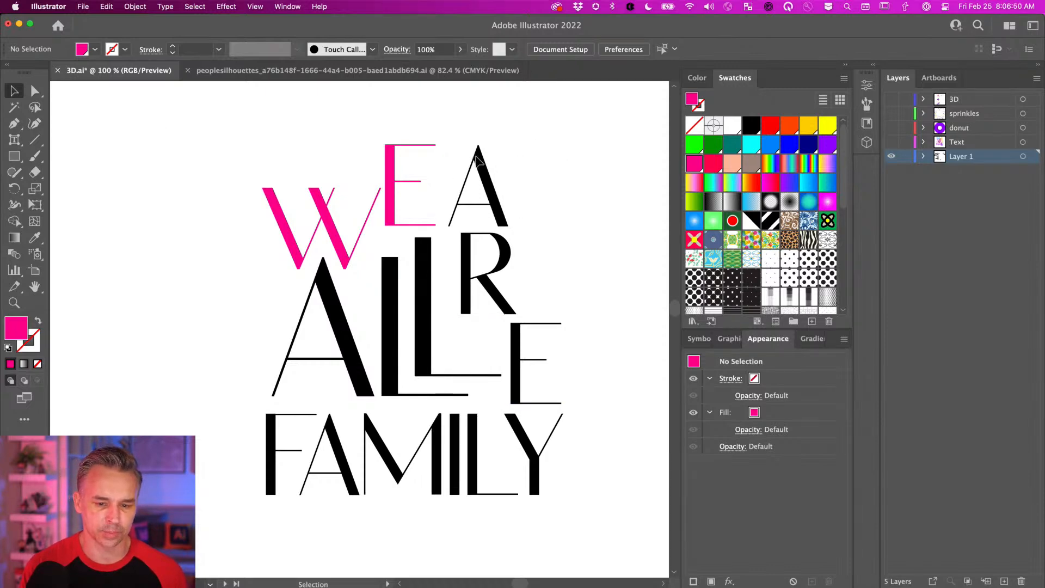
Step: Fill ARE with violet and ALL with golden yellow
click(471, 301)
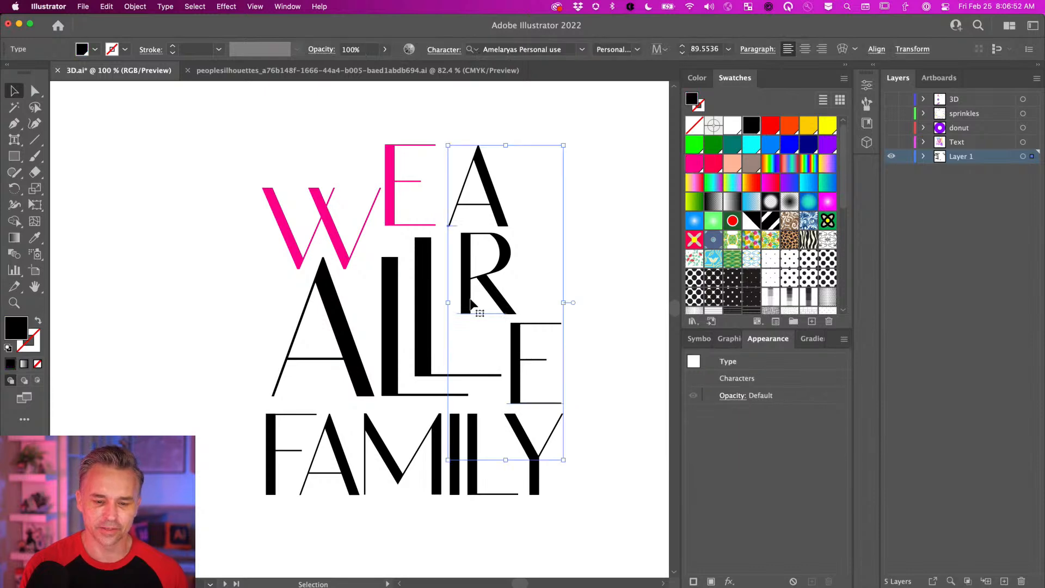
click(828, 145)
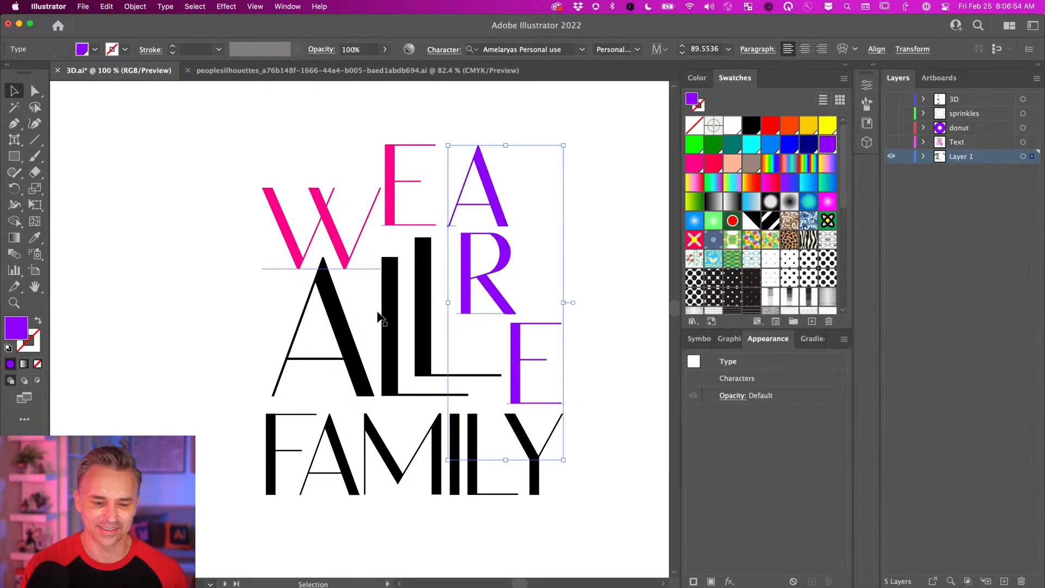
click(388, 346)
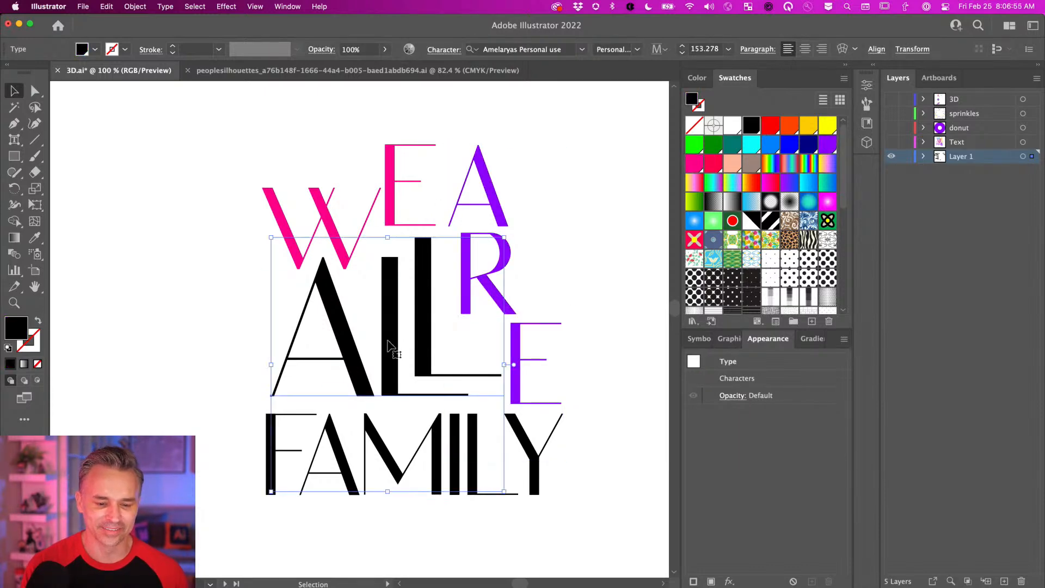
click(809, 125)
Step: Fill FAMILY with bright blue and clear the selection
click(337, 467)
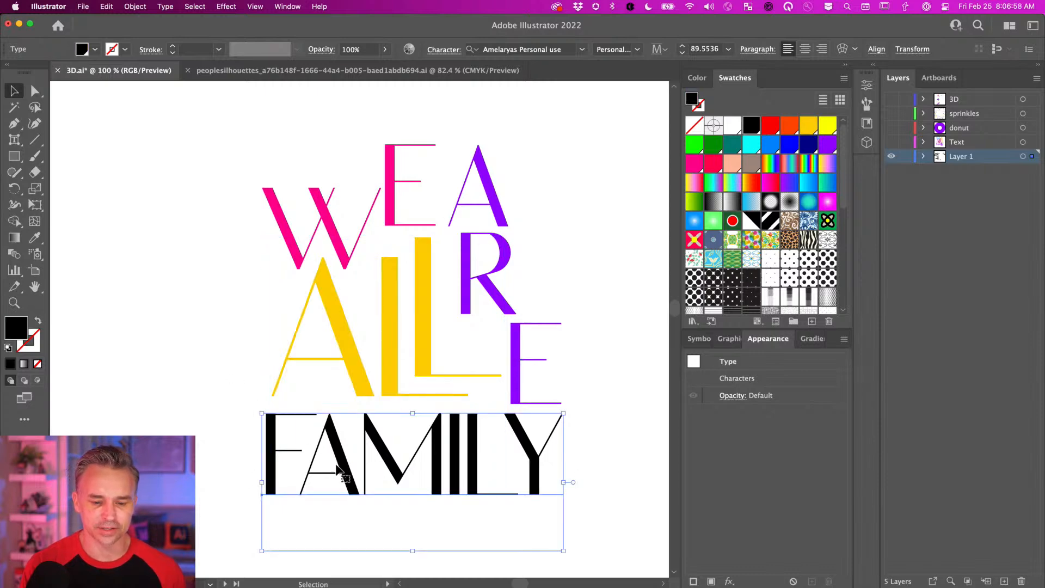
click(768, 147)
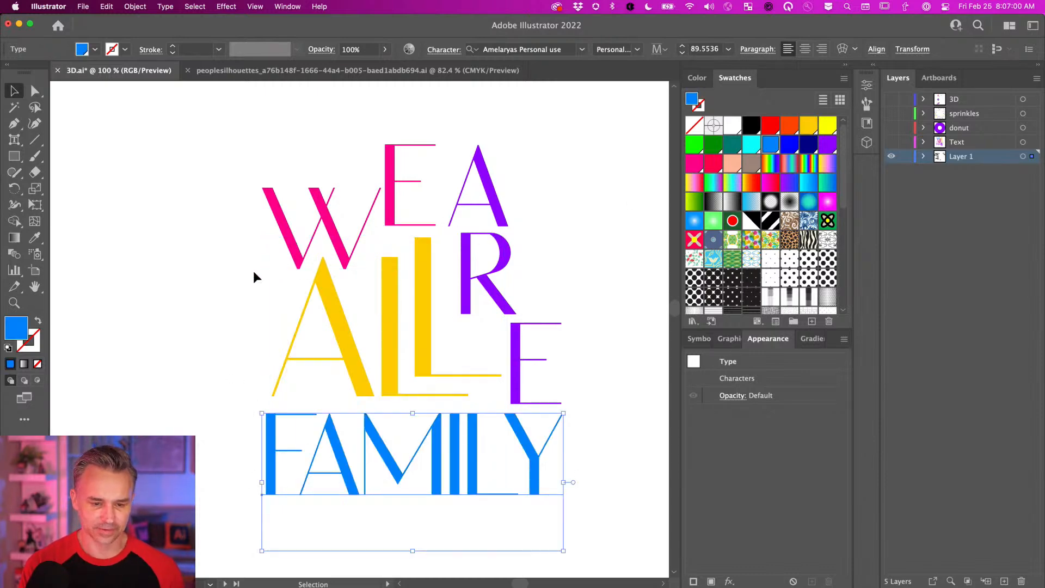
click(155, 271)
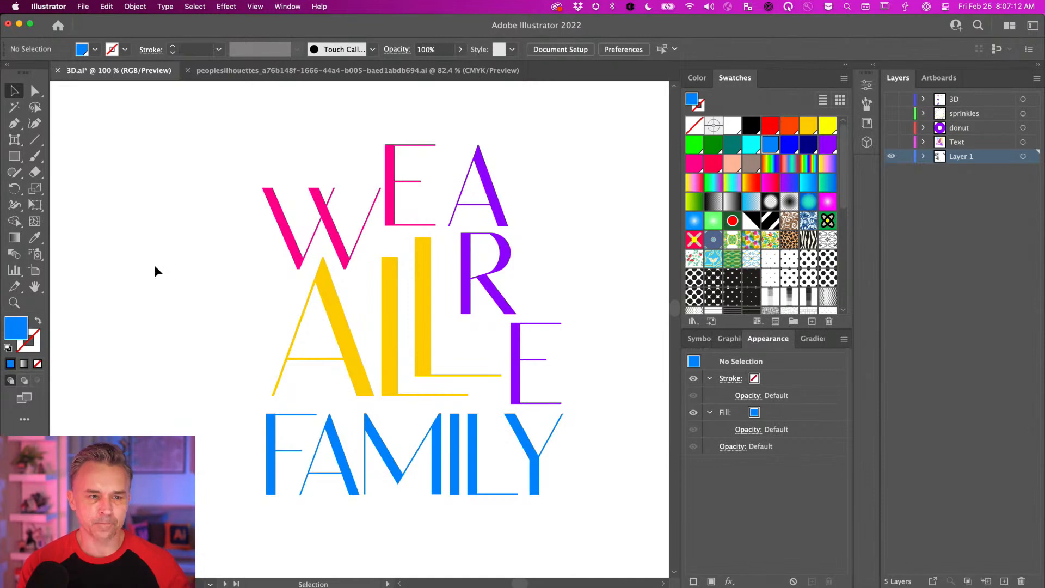
Step: Select only the word WE in the black Vigran Maroll version of the quote
key(super+minus)
key(super+minus)
key(super+minus)
scroll(195, 329, down, 1)
drag(195, 329, 374, 356)
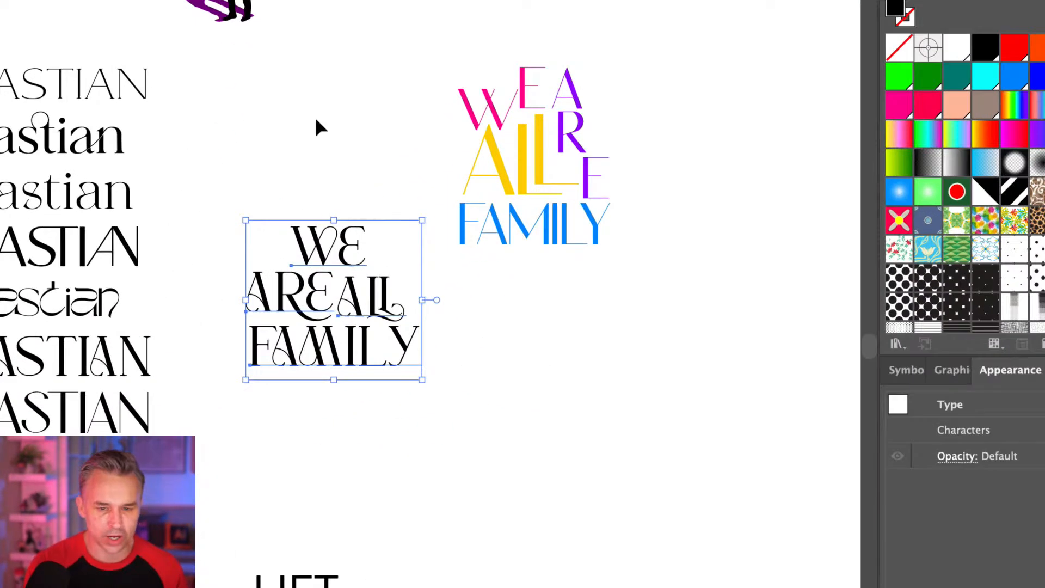
click(313, 140)
click(336, 241)
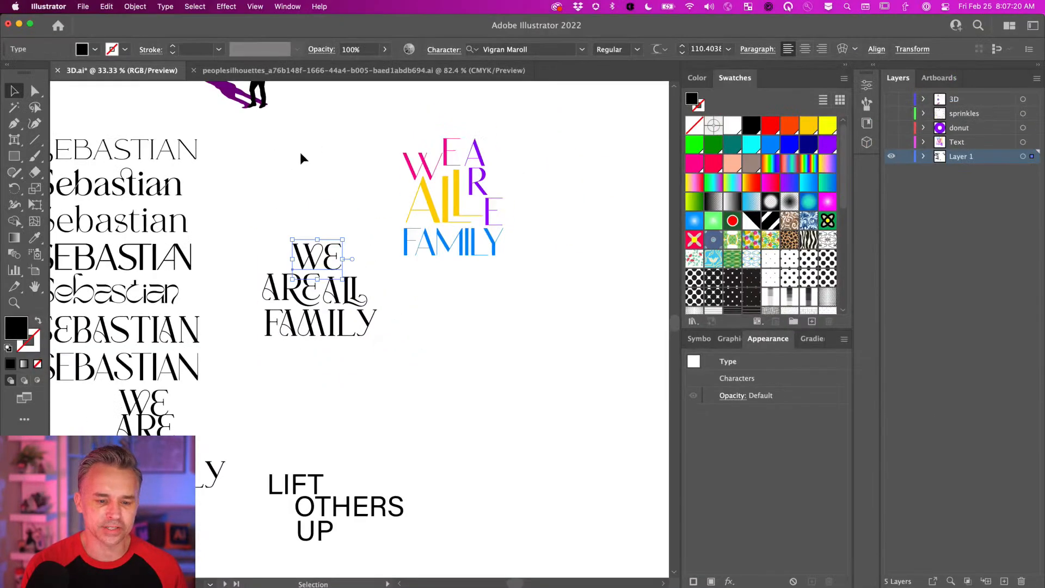
double_click(34, 237)
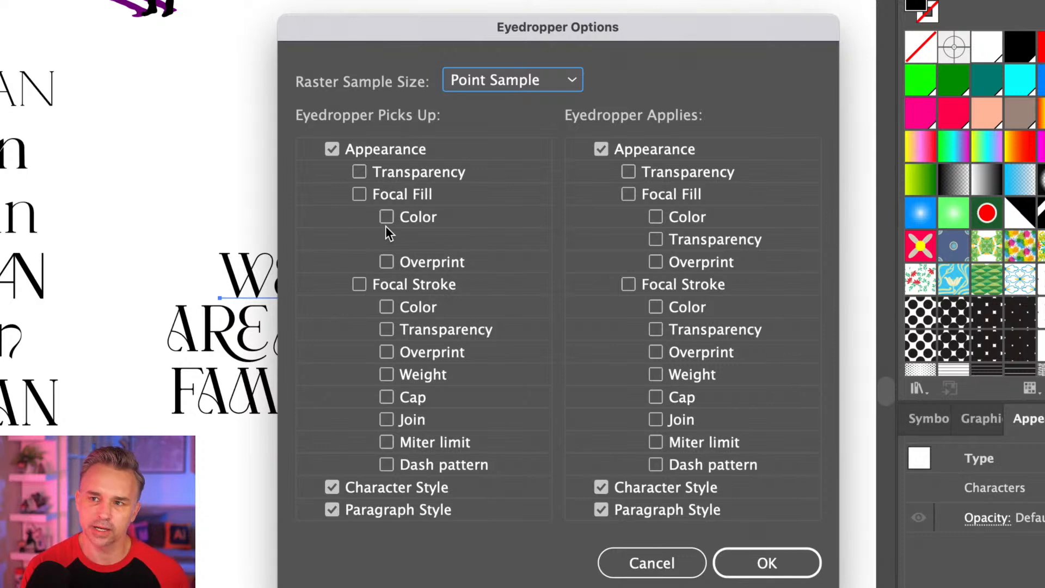
click(307, 148)
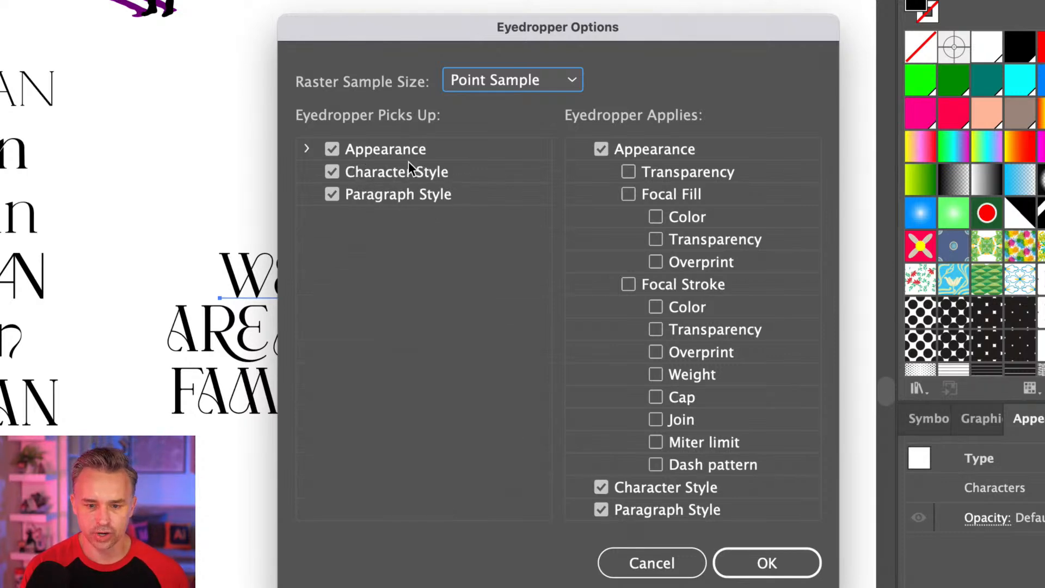
click(309, 148)
click(308, 148)
click(308, 148)
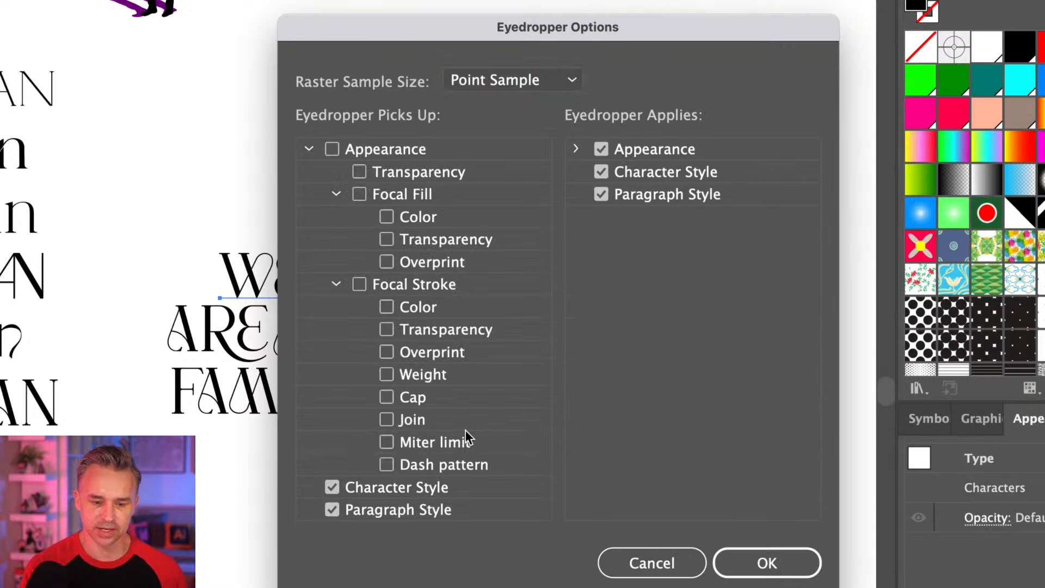
click(388, 306)
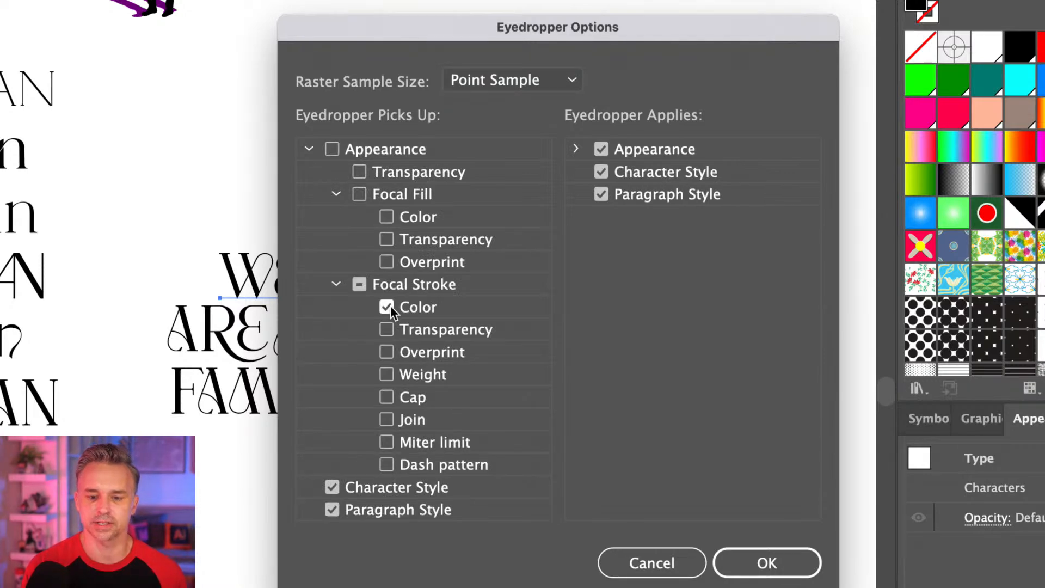
click(331, 148)
click(640, 560)
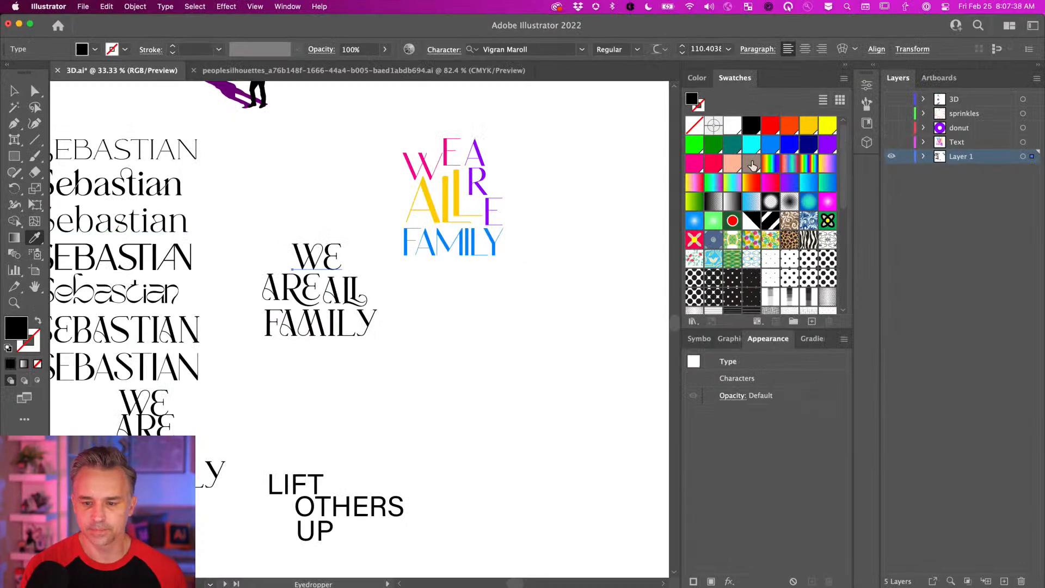
Step: Fill WE with pink and ALL with golden yellow in the Vigran Maroll version
click(699, 168)
click(14, 90)
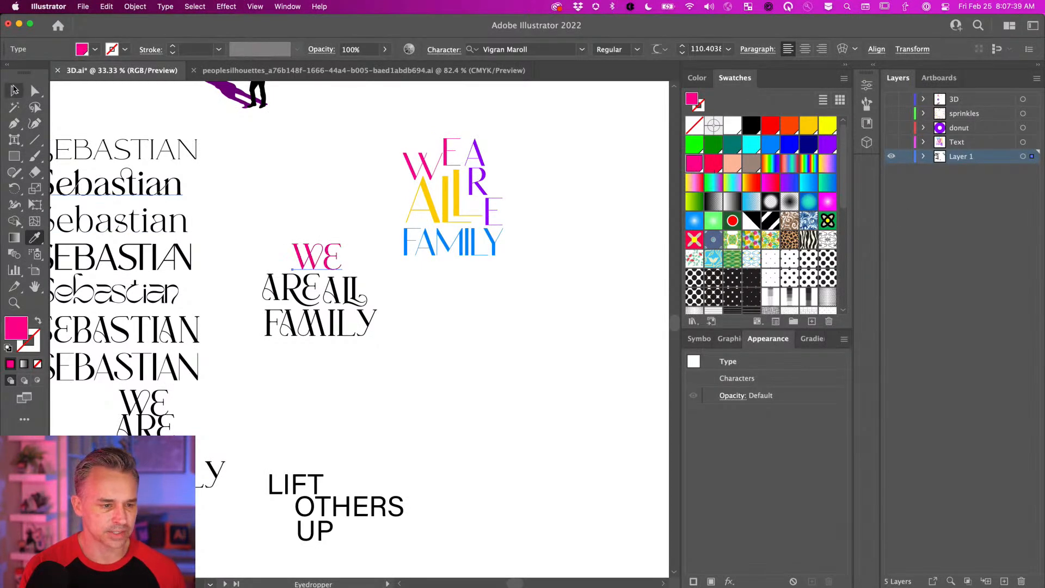
click(322, 295)
click(322, 294)
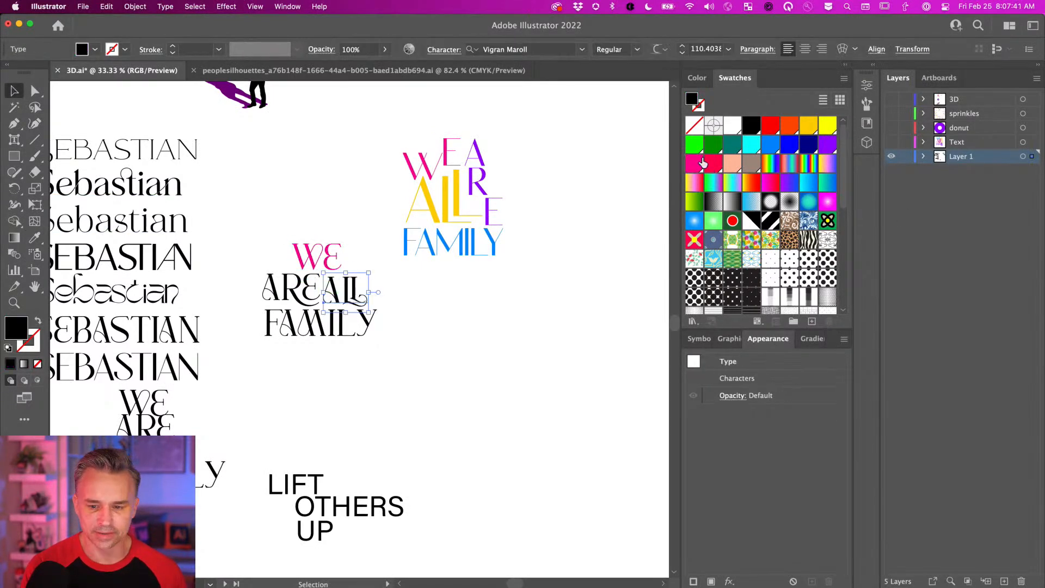
click(804, 129)
Step: Fill ARE with bright blue in the Vigran Maroll version
click(282, 289)
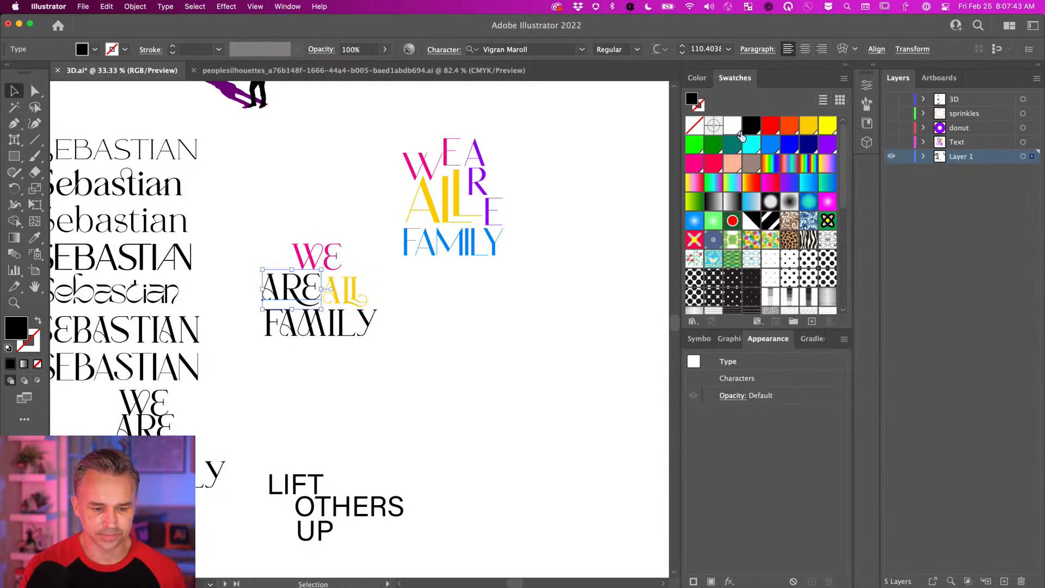
click(694, 145)
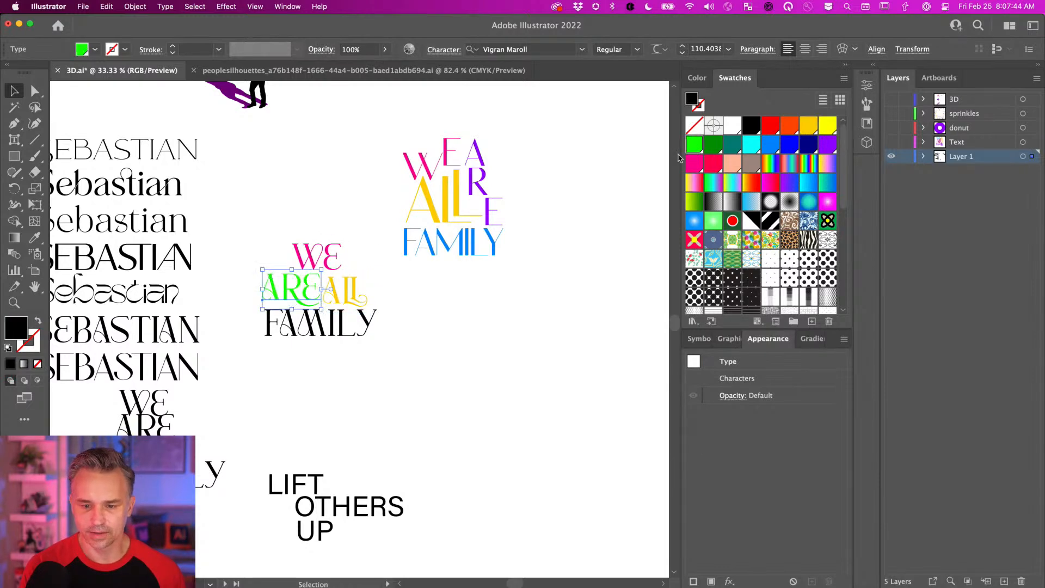
click(762, 146)
Step: Fill FAMILY with purple in the Vigran Maroll version and clear the selection
click(315, 331)
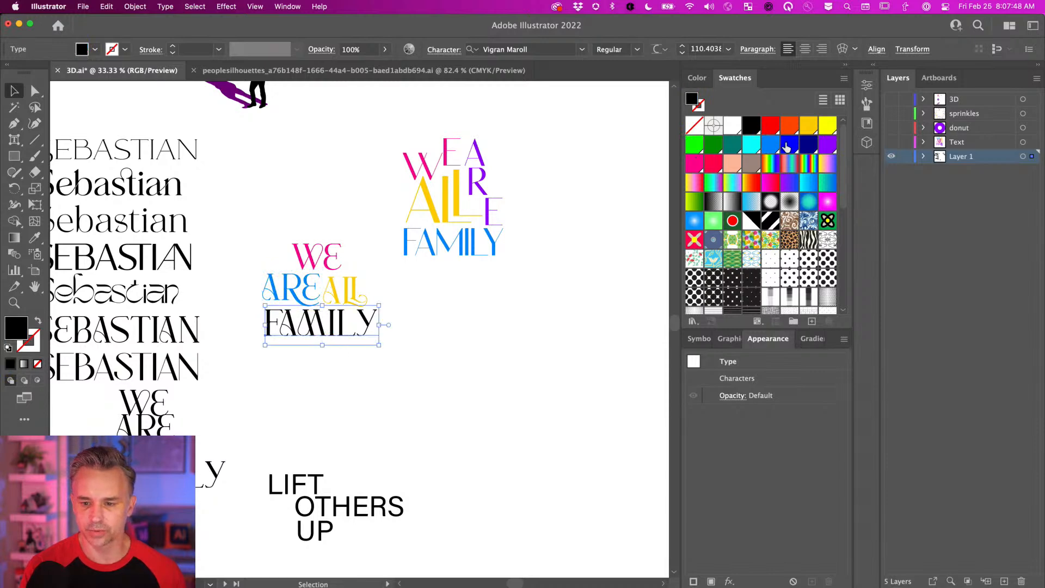
click(826, 145)
click(270, 227)
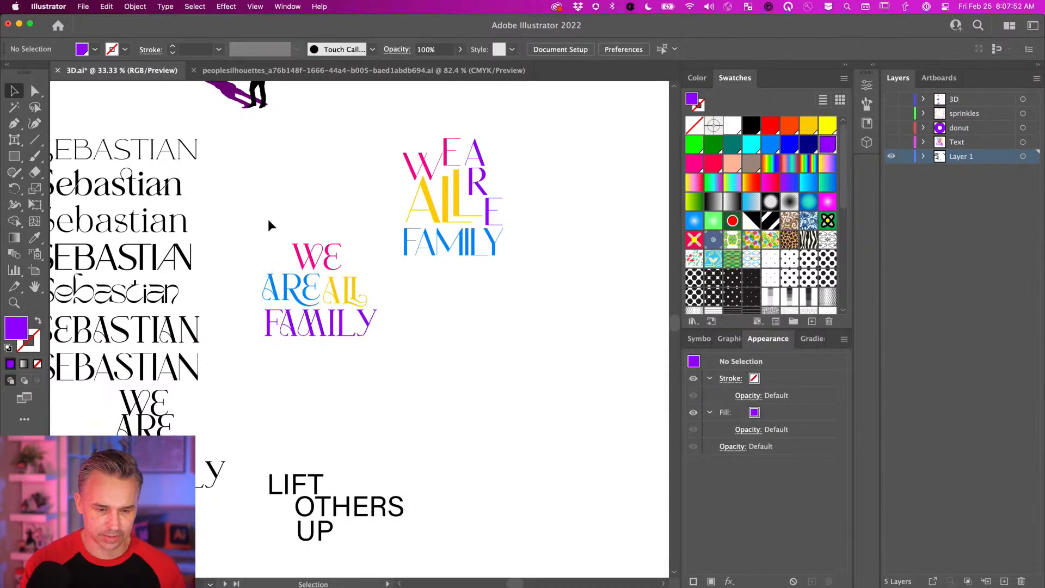
Step: Move the Vigran Maroll quote onto the first artboard and the Amelaryas quote onto the second artboard of the top row
drag(268, 221, 364, 356)
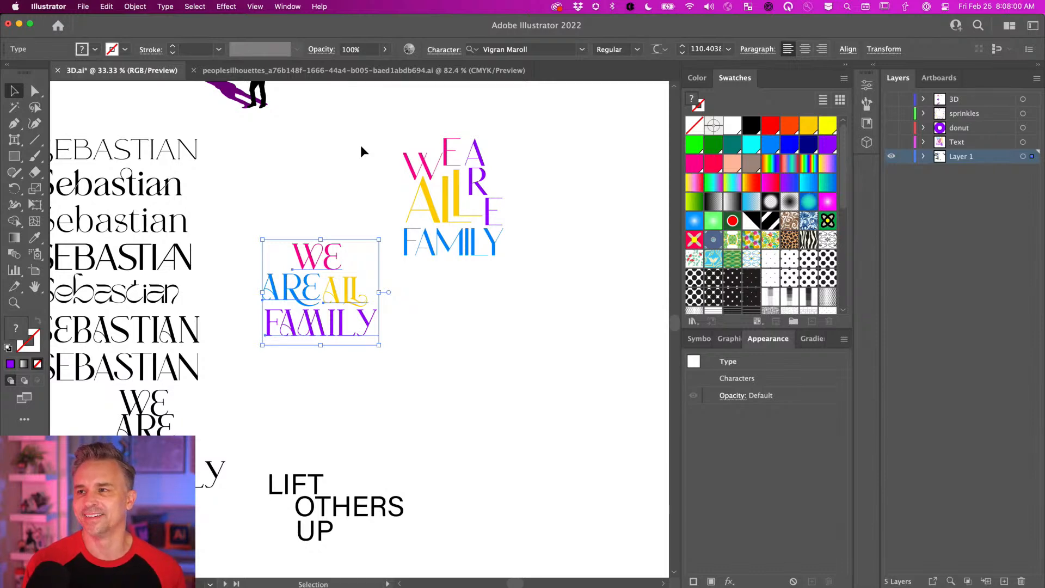
key(super+minus)
key(super+minus)
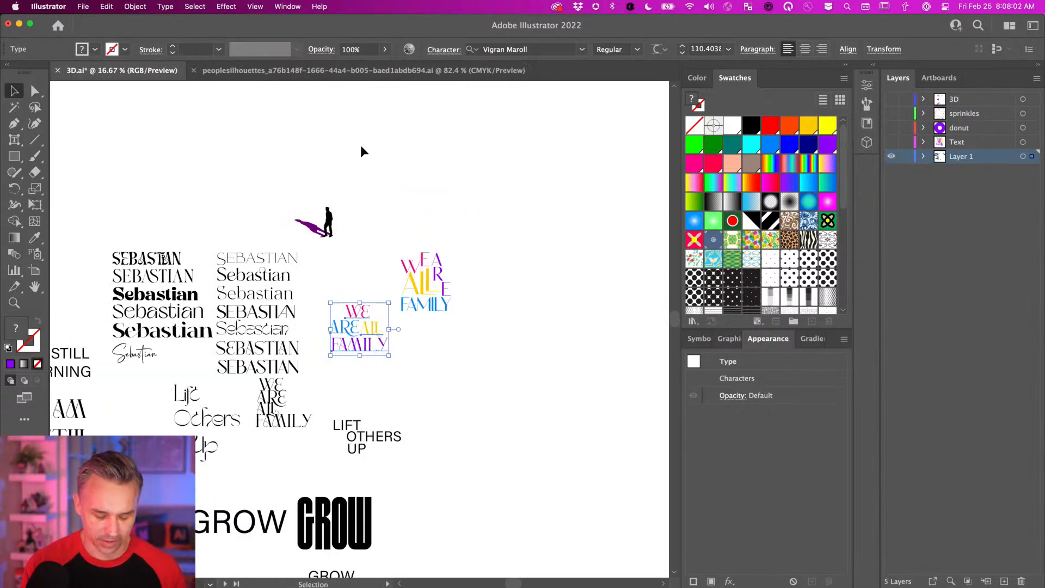
key(super+shift+h)
drag(528, 314, 390, 233)
drag(203, 238, 352, 277)
drag(294, 208, 499, 315)
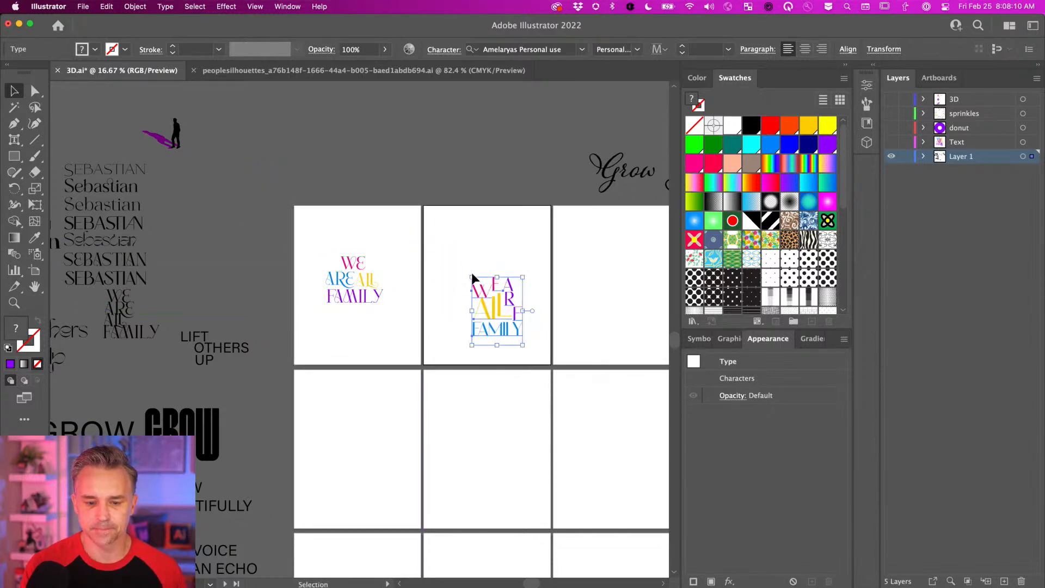
Step: Enlarge both WE ARE ALL FAMILY quotes to fill more of their artboards
drag(472, 278, 455, 248)
click(328, 265)
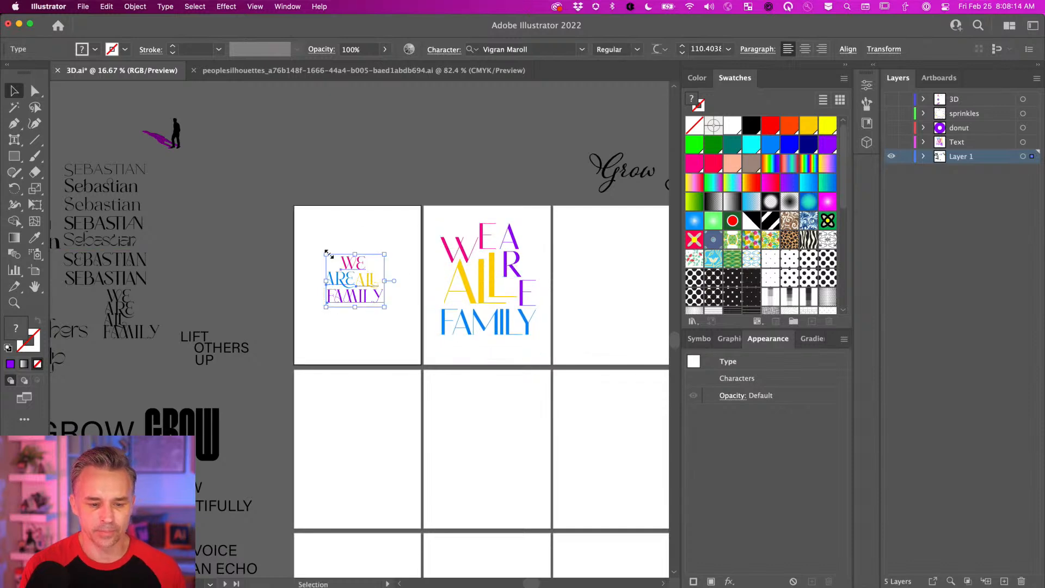
drag(330, 255, 339, 285)
click(352, 191)
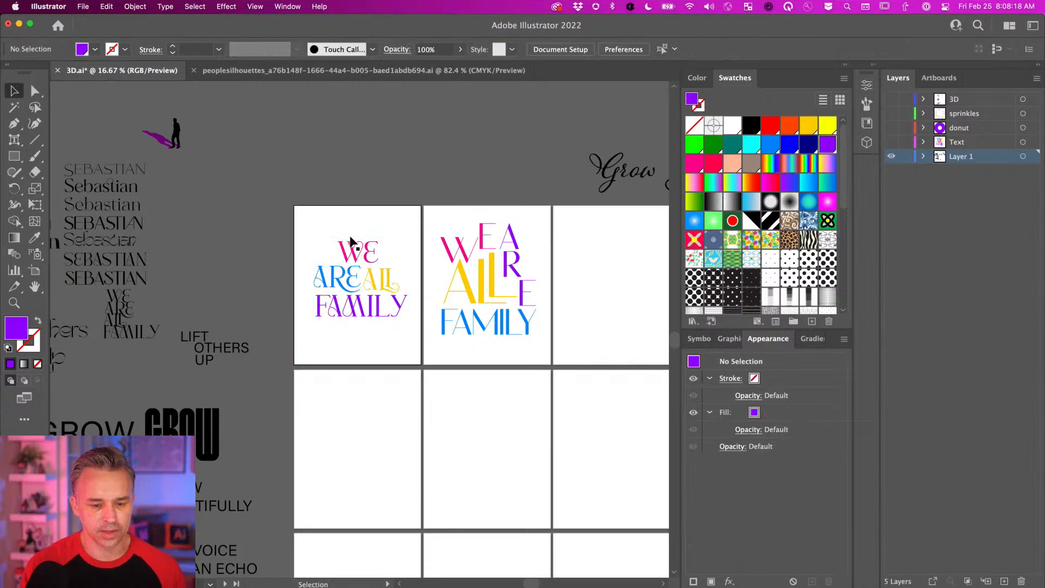
Step: Open up the spacing in the first artboard's quote by nudging the words WE and ARE upward
drag(352, 249, 352, 243)
drag(333, 314, 297, 326)
key(super+equal)
drag(293, 270, 290, 261)
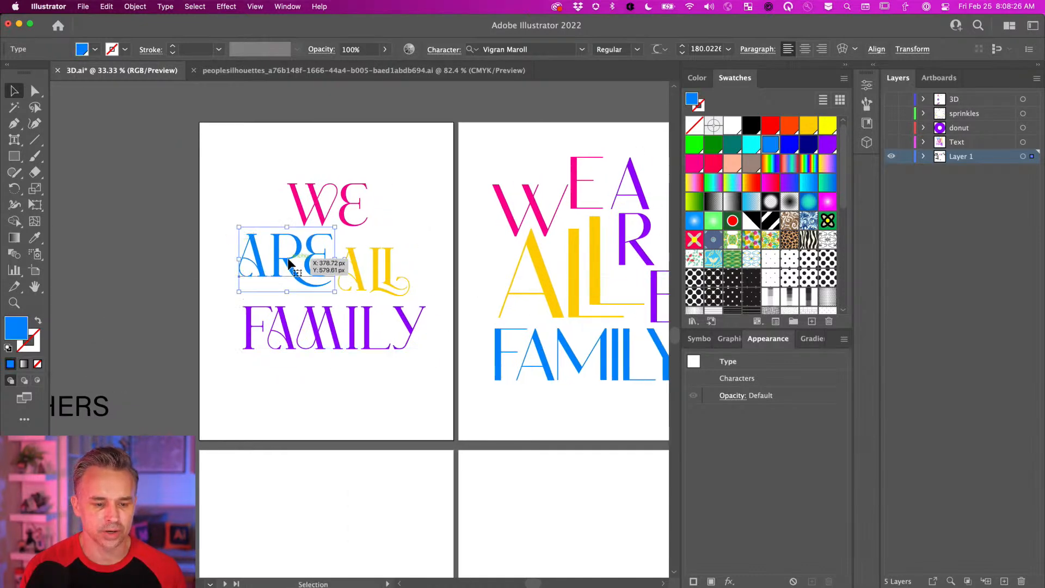
click(232, 177)
drag(231, 175, 132, 184)
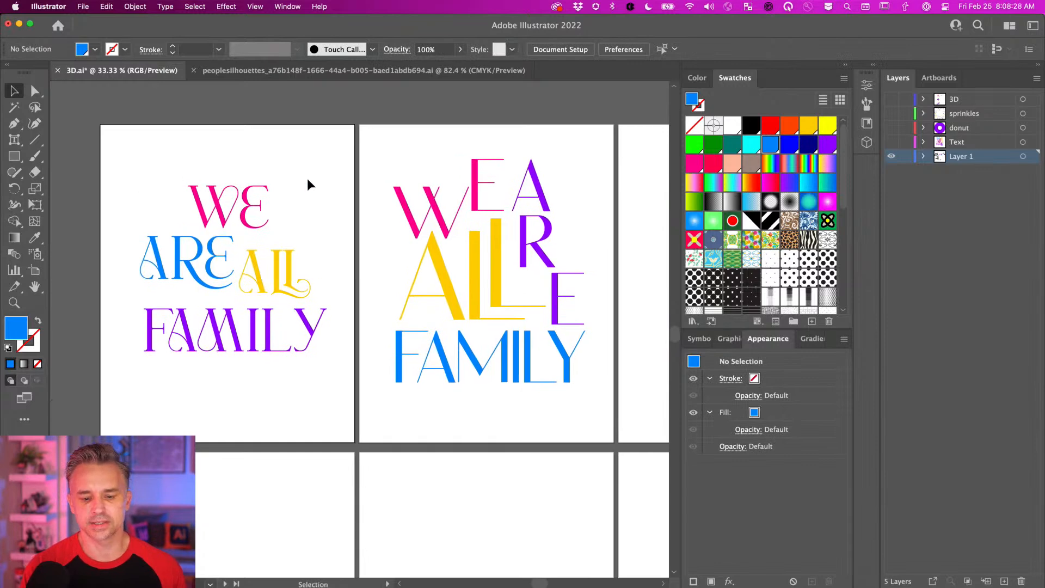
Step: Nudge FAMILY downward and the pink WE upward in the second artboard's quote
drag(472, 356, 473, 362)
drag(454, 209, 451, 203)
click(464, 271)
click(189, 162)
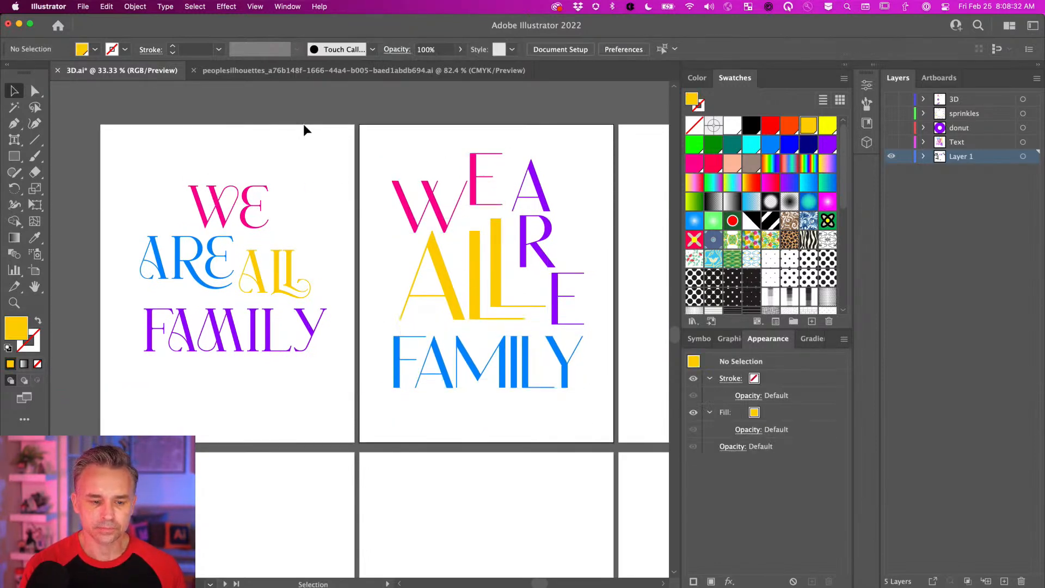
Step: Select all four words of the Vigran Maroll quote on the first artboard
drag(154, 155, 240, 161)
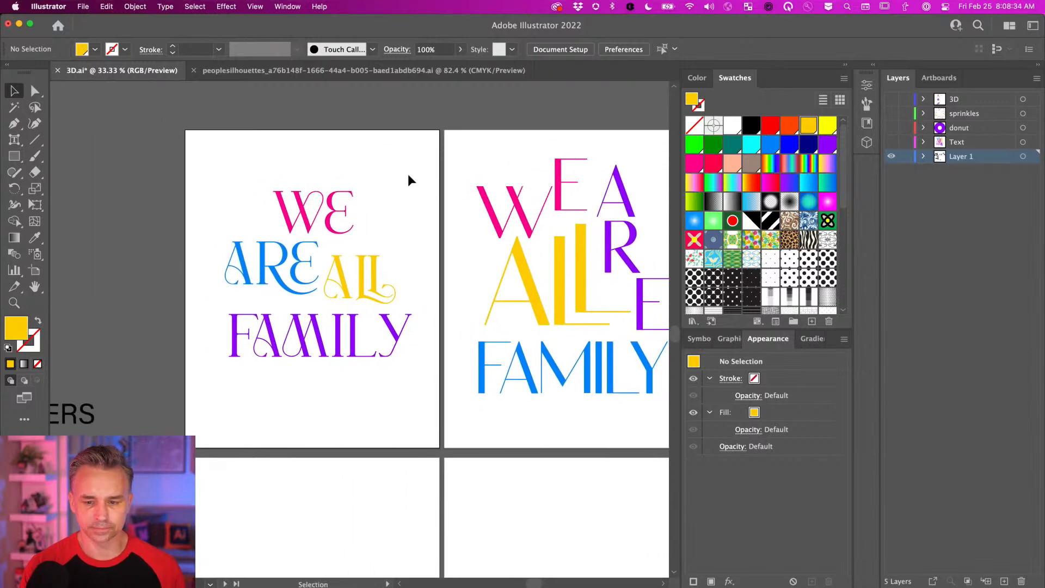
key(super+equal)
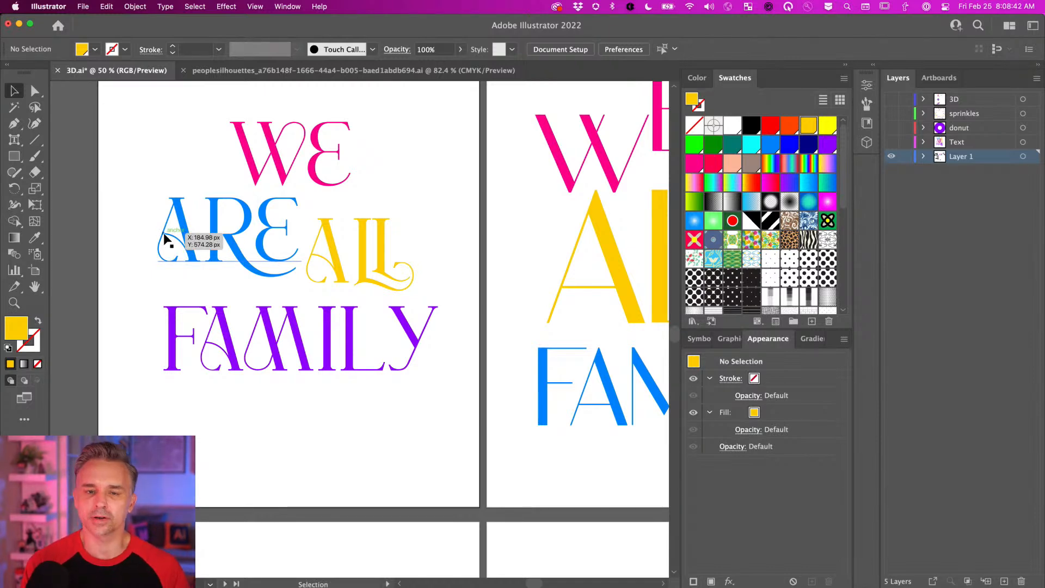
scroll(132, 180, up, 2)
scroll(133, 180, left, 2)
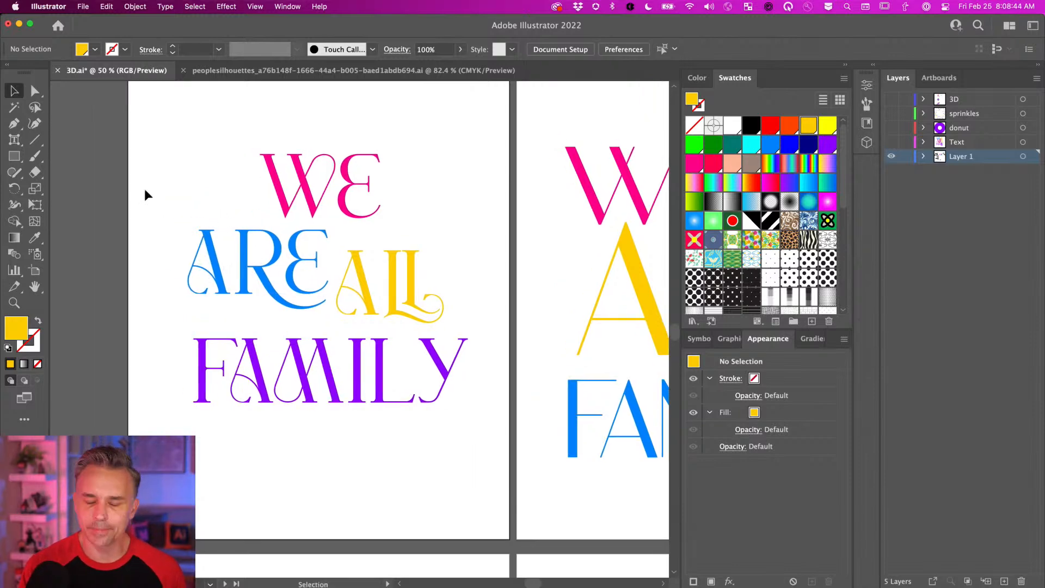
drag(154, 148, 457, 460)
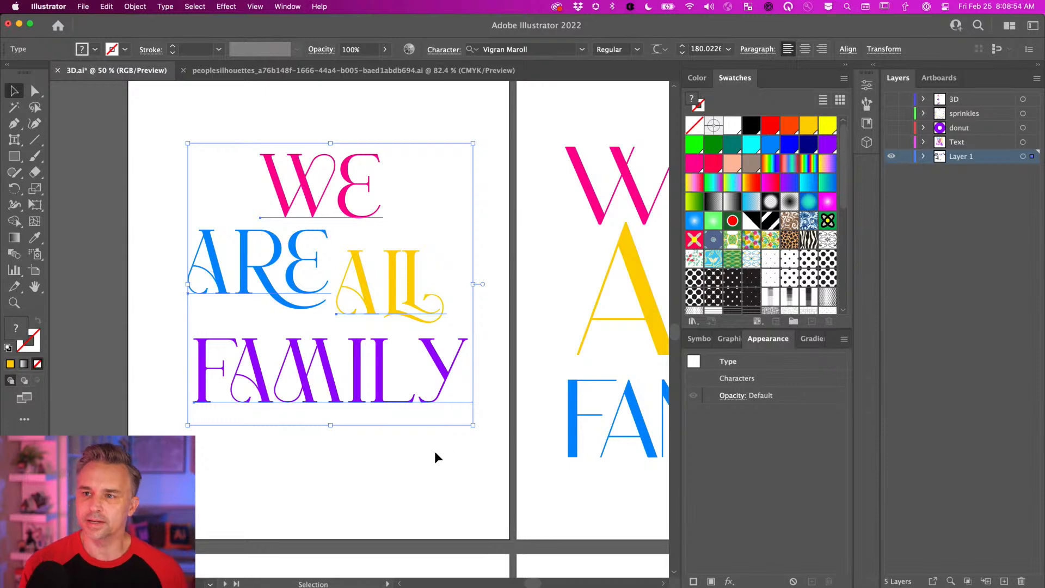
Step: Examine which appearance, character and paragraph attributes the Eyedropper picks up and applies, leaving its options unchanged
double_click(34, 237)
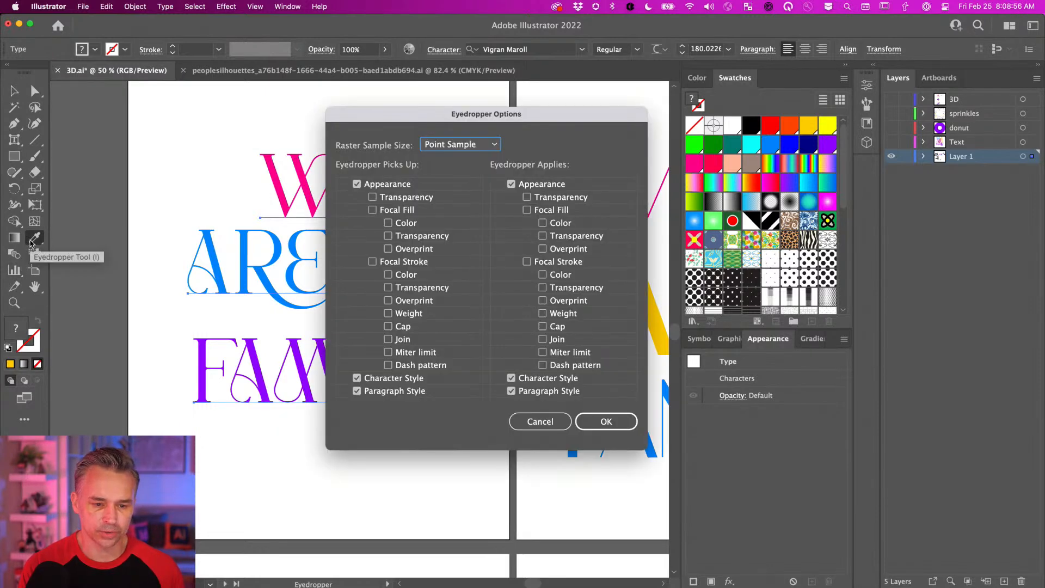
drag(357, 113, 161, 108)
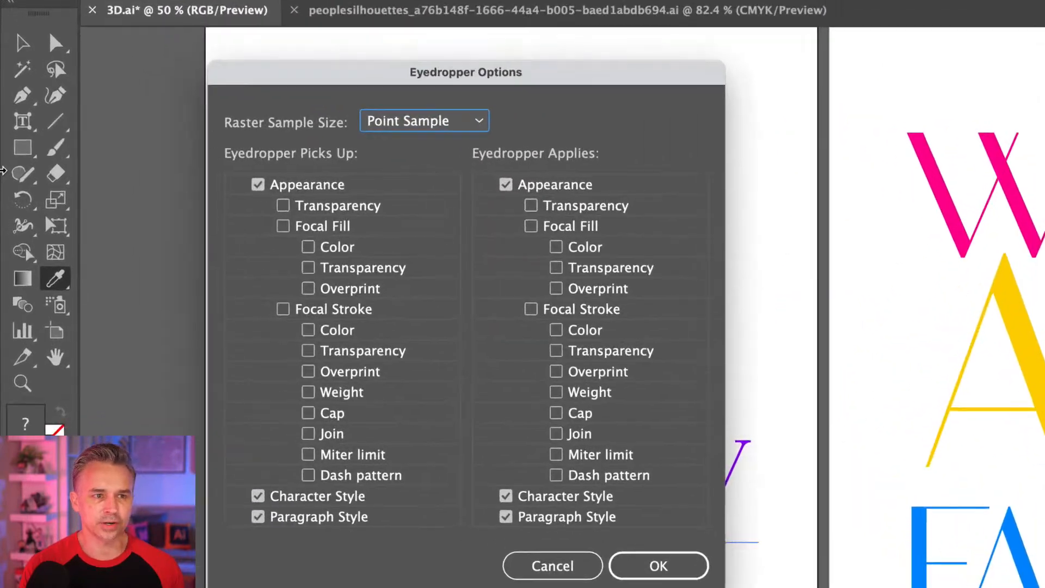
drag(239, 84, 252, 43)
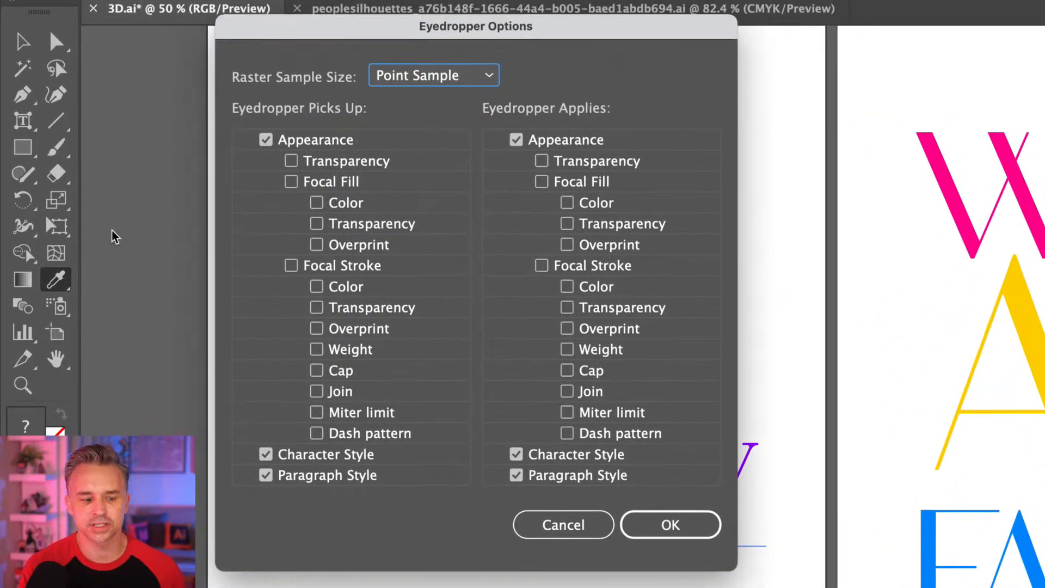
click(242, 139)
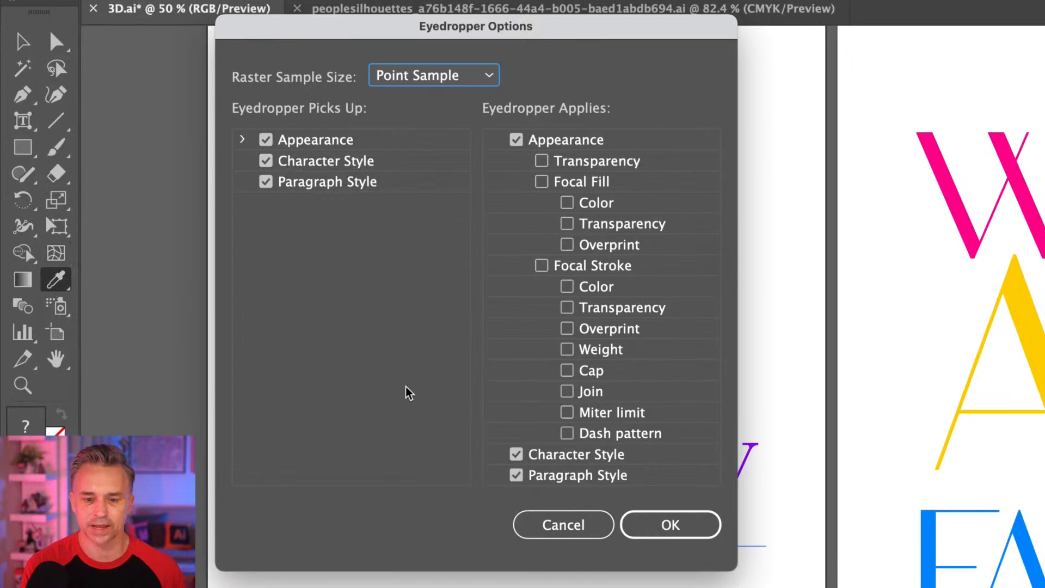
click(502, 141)
click(563, 524)
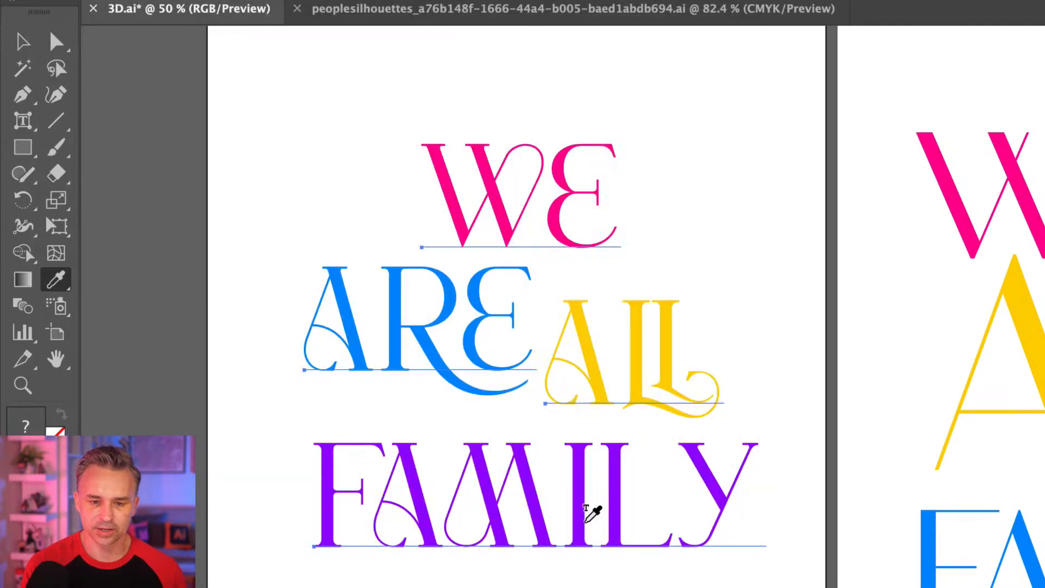
Step: Apply the 3D Extrude & Bevel effect to the selected Vigran Maroll quote and clear the selection
click(13, 91)
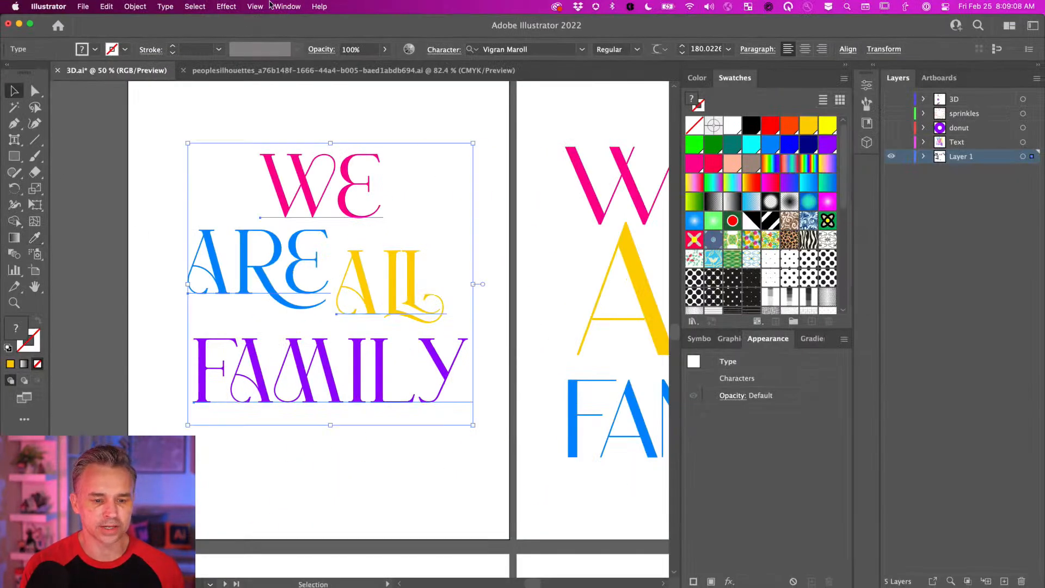
click(191, 6)
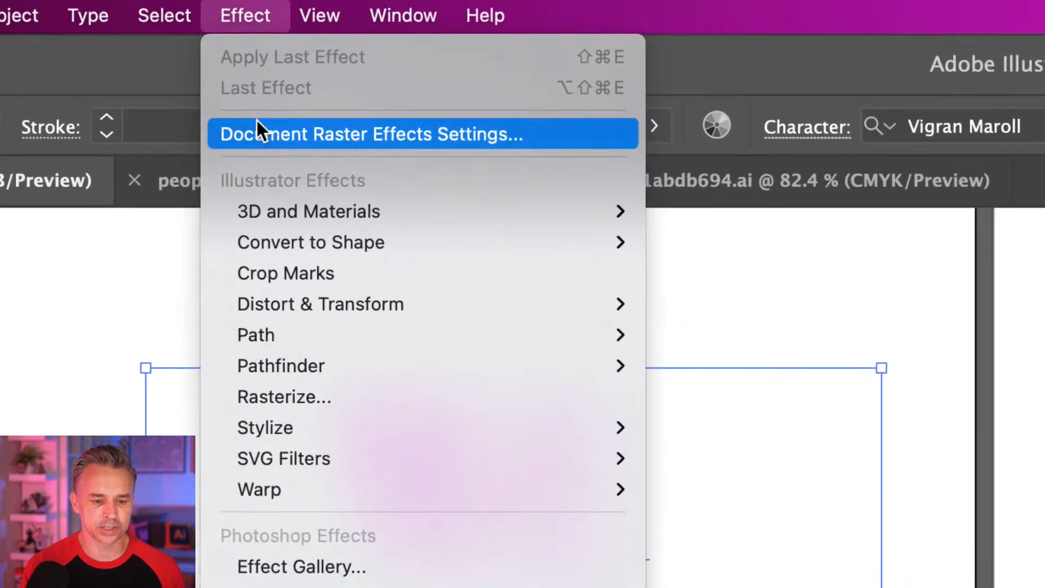
mouse_move(235, 79)
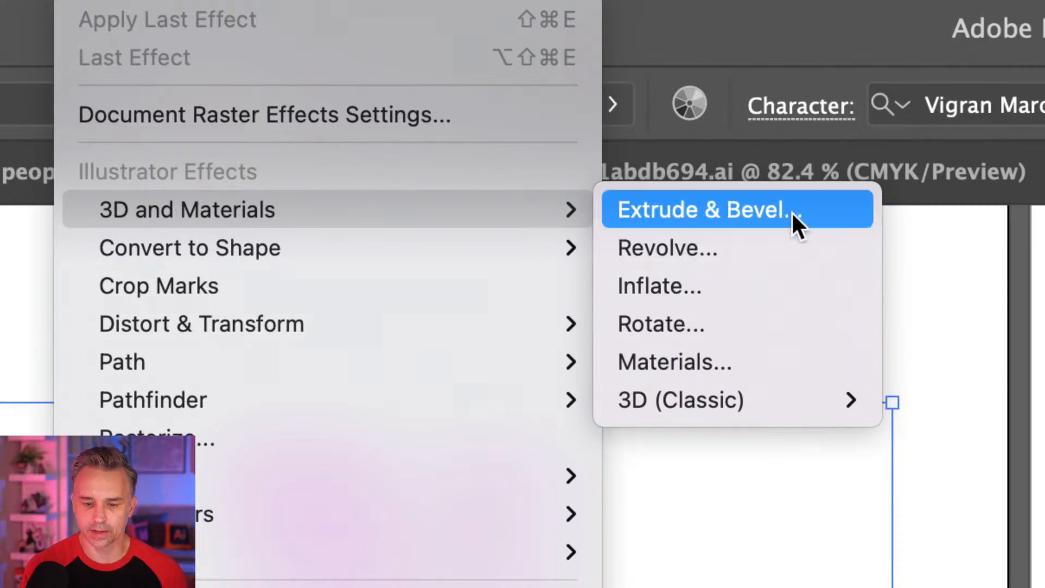
mouse_move(716, 405)
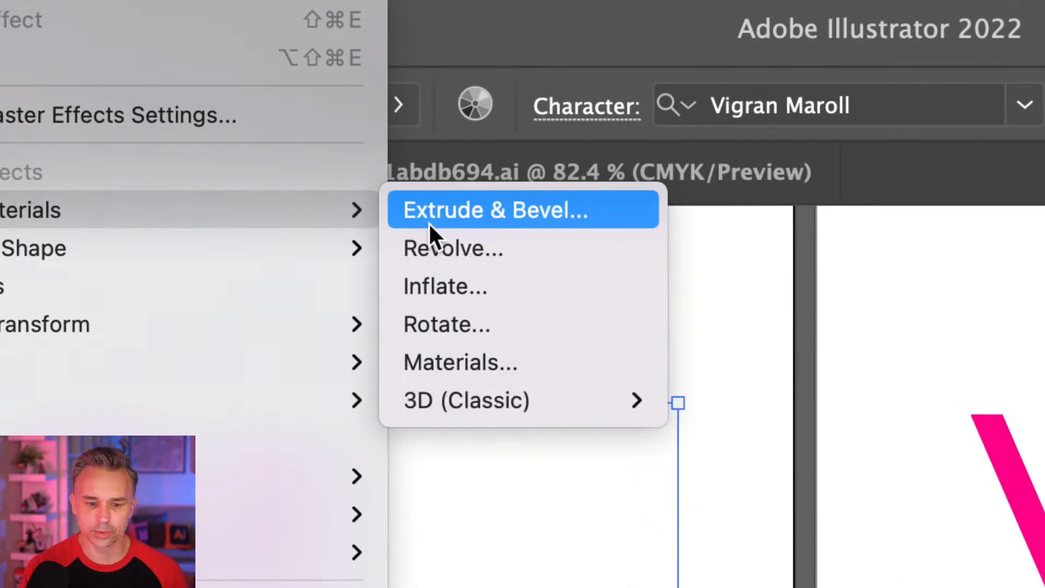
click(446, 208)
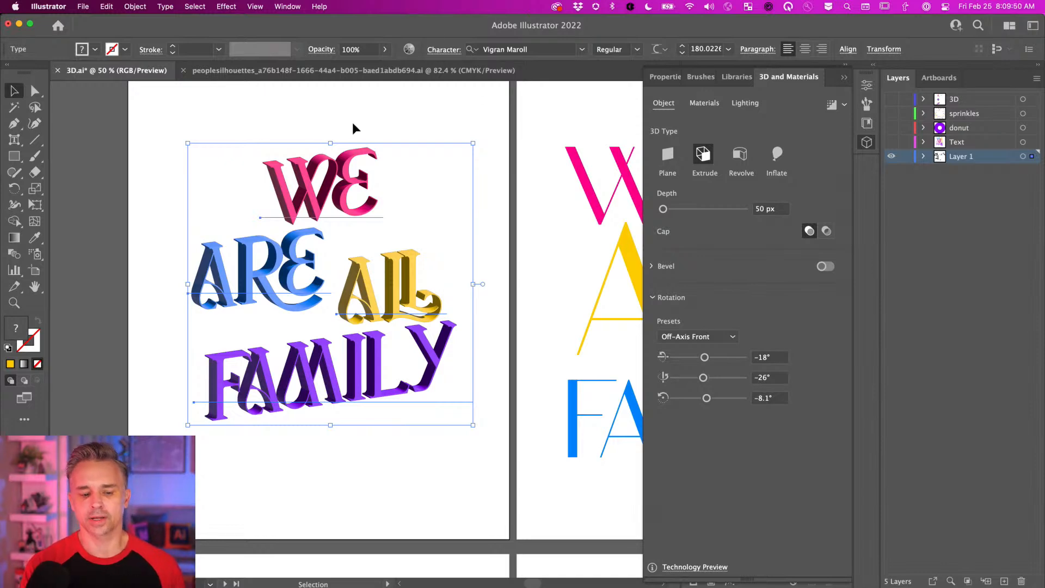
click(258, 107)
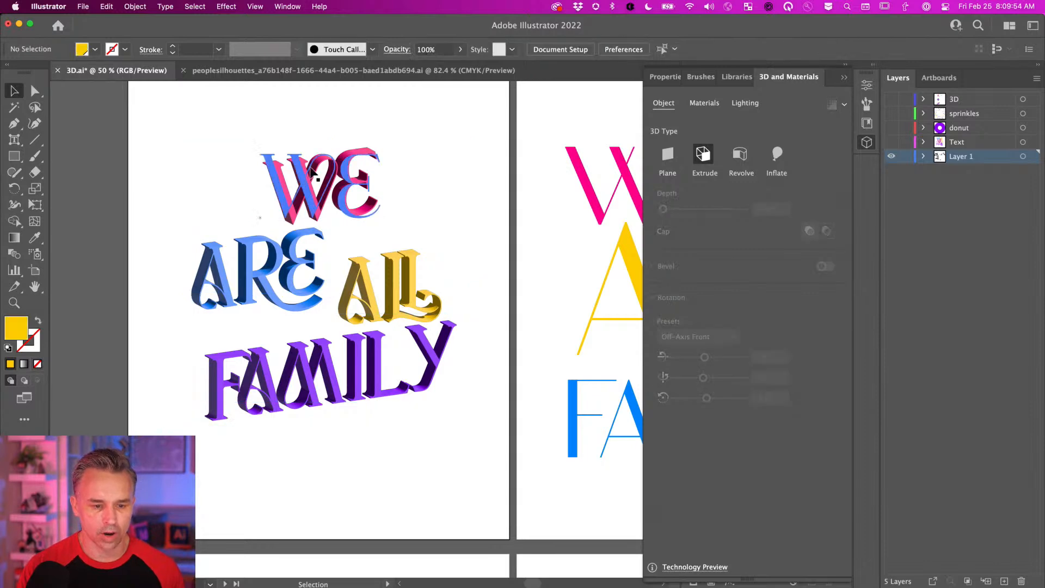
Step: Inspect the 3D settings of WE, ARE, ALL and FAMILY by selecting each extruded word in turn
click(297, 185)
click(263, 293)
click(396, 288)
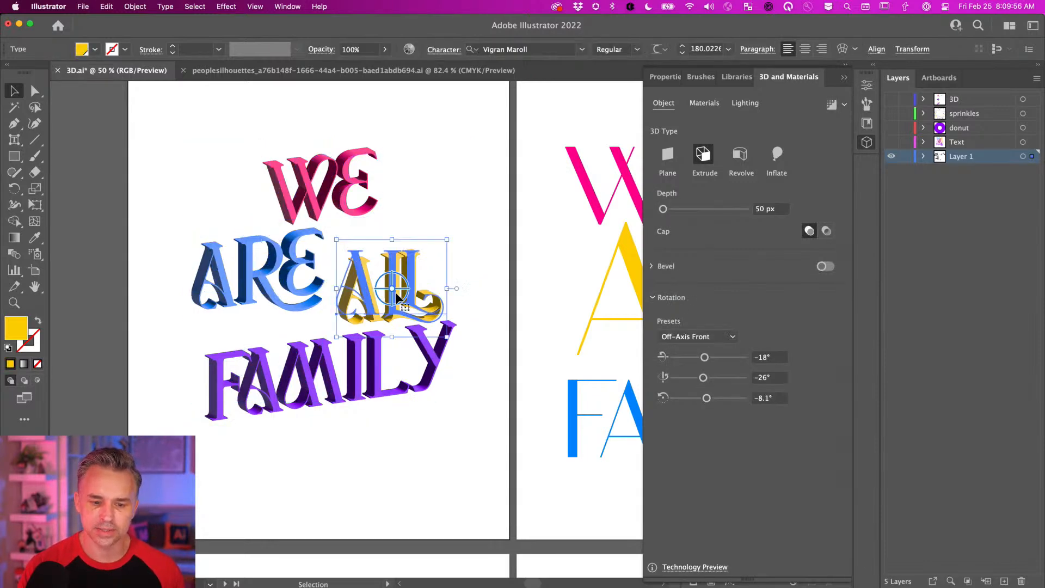
click(315, 375)
click(113, 154)
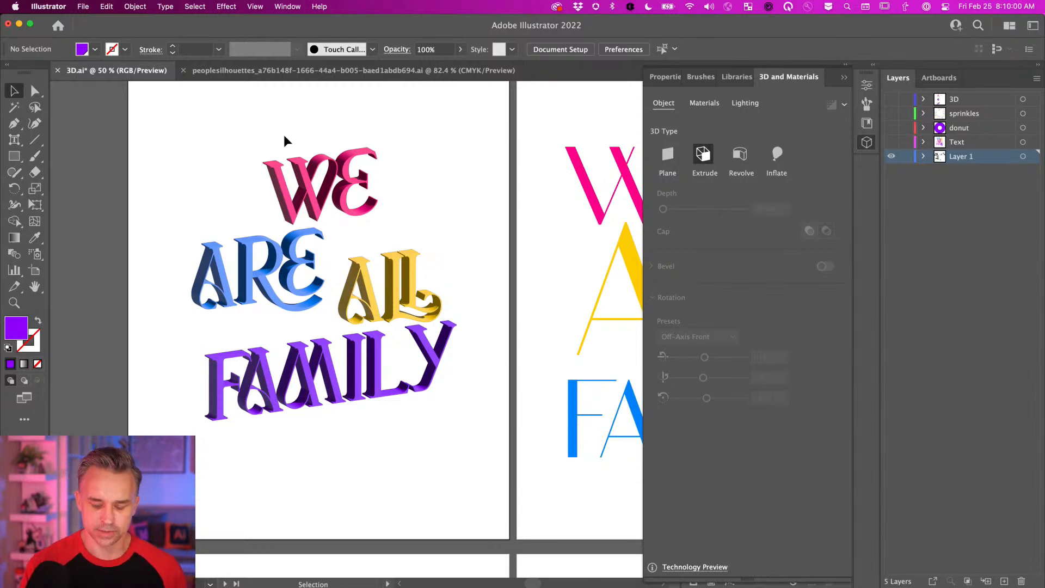
Step: Move the flat quote from the second artboard to the first artboard of the second row
key(super+minus)
key(super+minus)
key(super+minus)
scroll(322, 163, down, 3)
scroll(322, 164, right, 4)
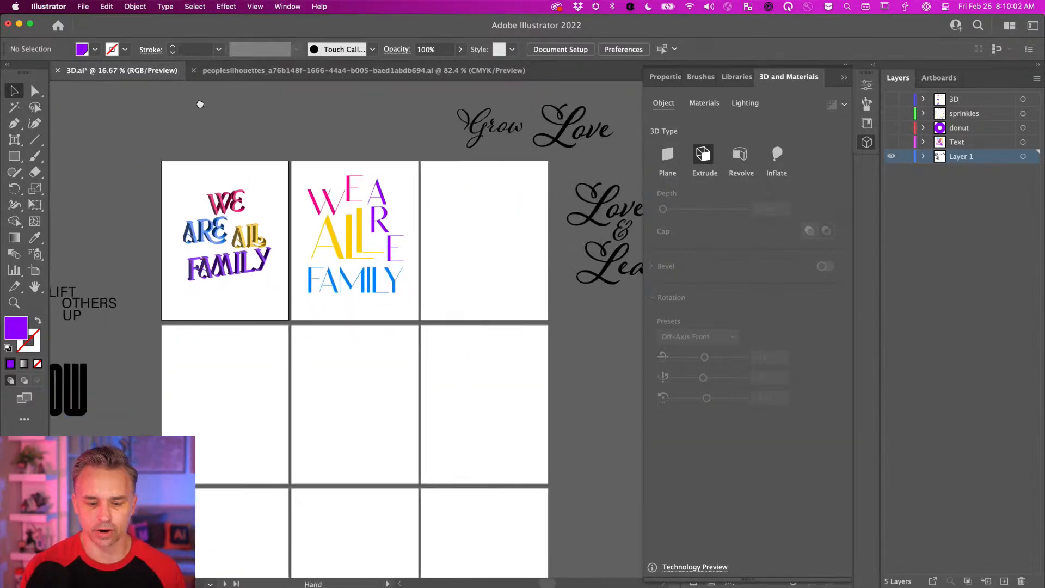
drag(330, 189, 333, 191)
drag(349, 252, 230, 424)
Step: Duplicate the extruded WE ARE ALL FAMILY quote onto the second artboard of the top row
drag(158, 176, 361, 277)
key(super+equal)
key(super+equal)
key(super+equal)
key(super+equal)
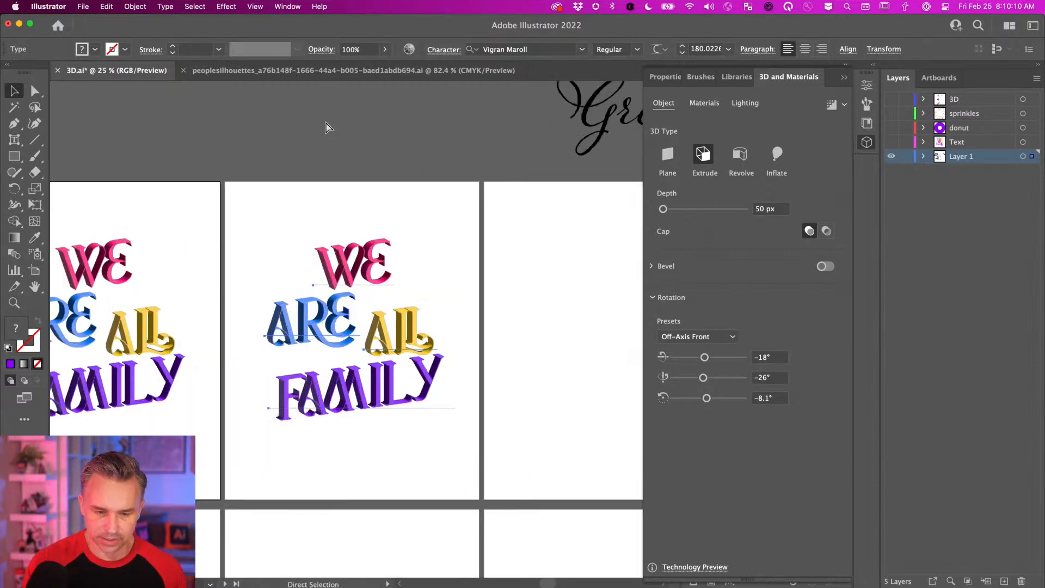
drag(326, 121, 354, 97)
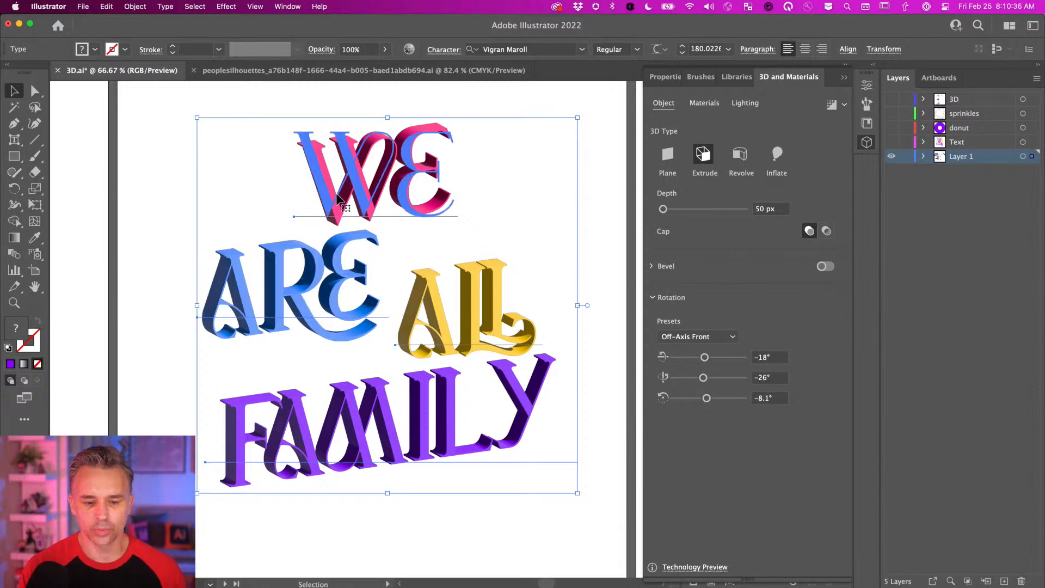
Step: Dock the 3D and Materials settings open, collapse the swatches and appearance groups, and review the rotation presets without changing Off-Axis Front
click(726, 337)
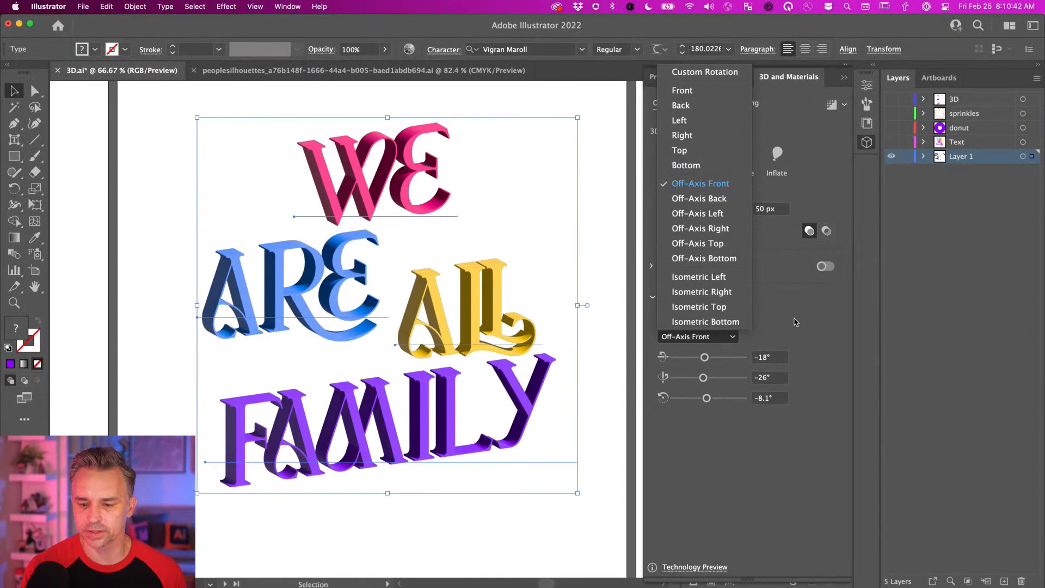
click(819, 308)
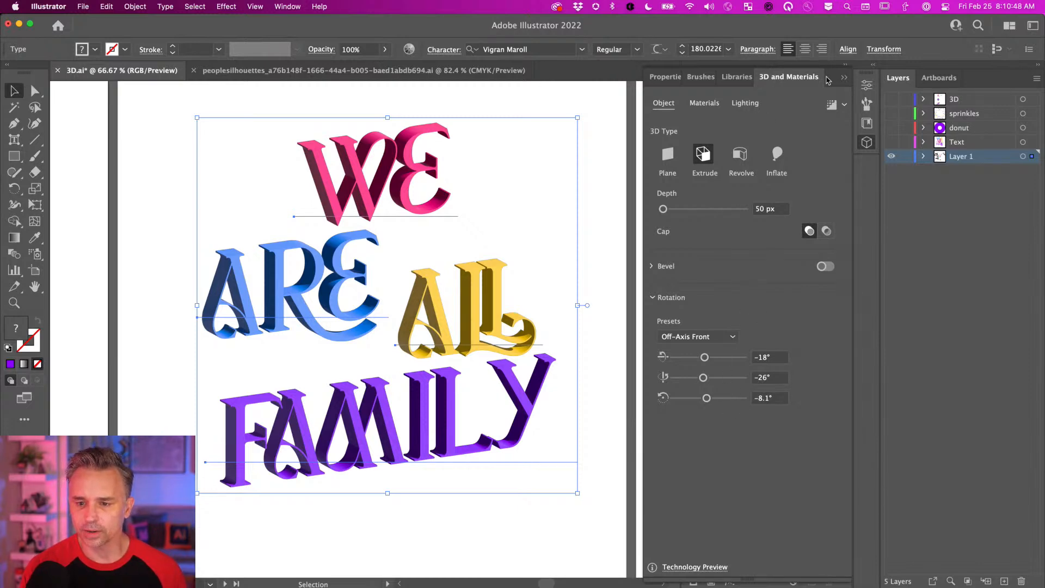
mouse_move(835, 77)
mouse_down()
mouse_move(815, 131)
mouse_move(839, 78)
mouse_up()
click(873, 66)
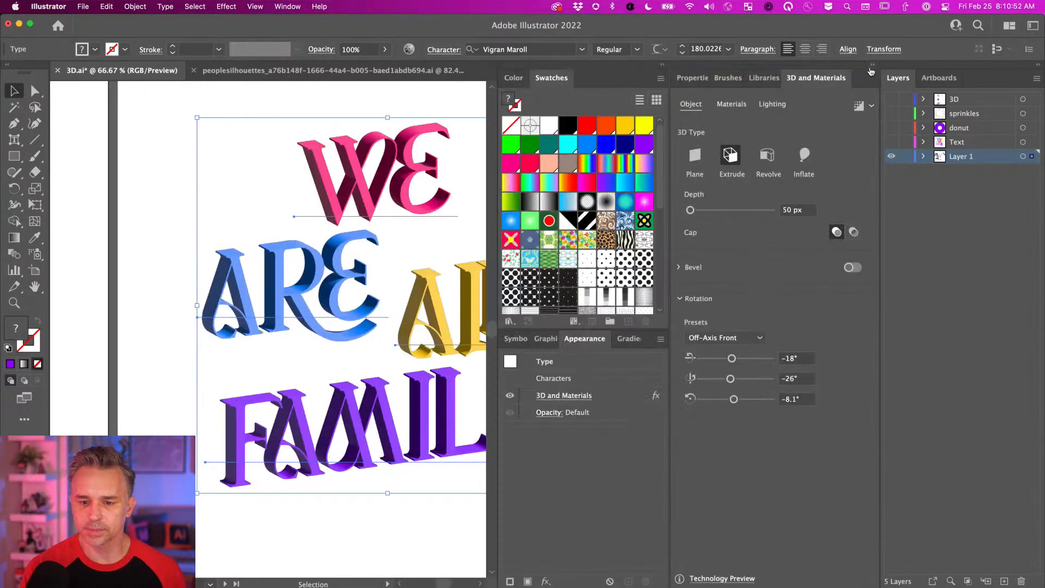
click(664, 66)
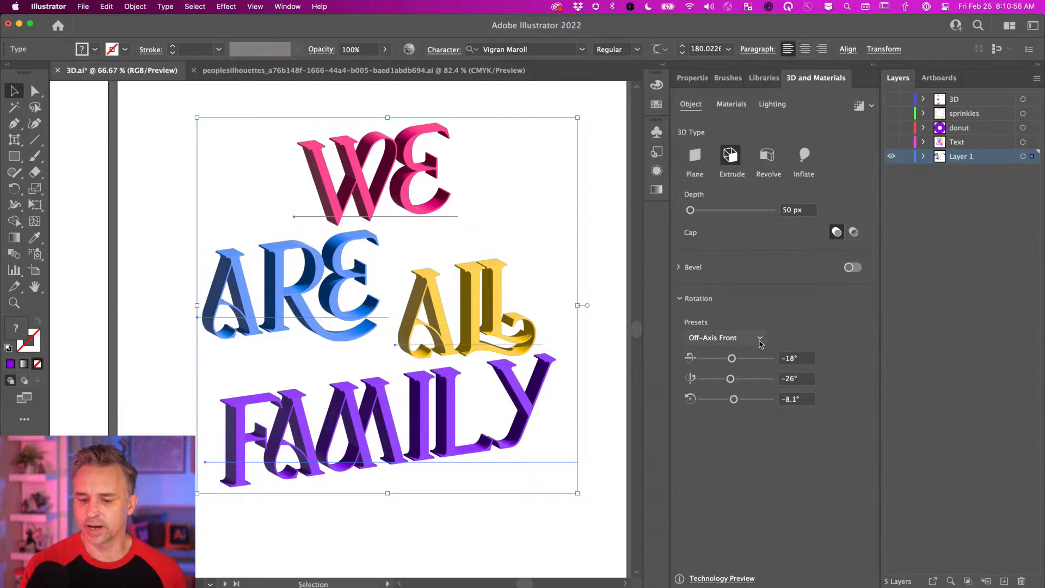
click(750, 341)
click(838, 323)
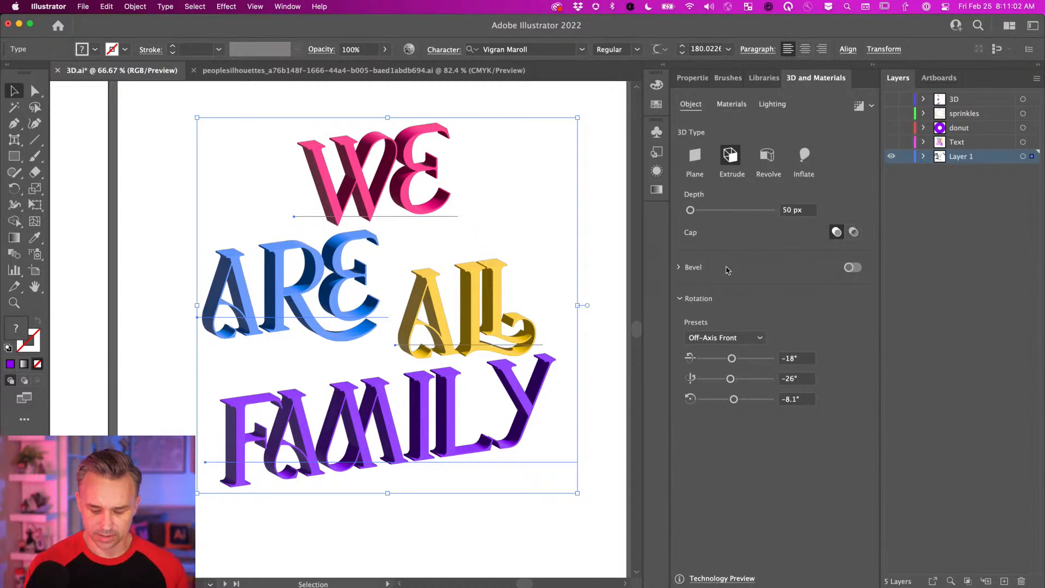
Step: Turn on the bevel for the duplicated extruded quote and set its bevel shape to Convex
key(super+minus)
key(super+minus)
key(super+minus)
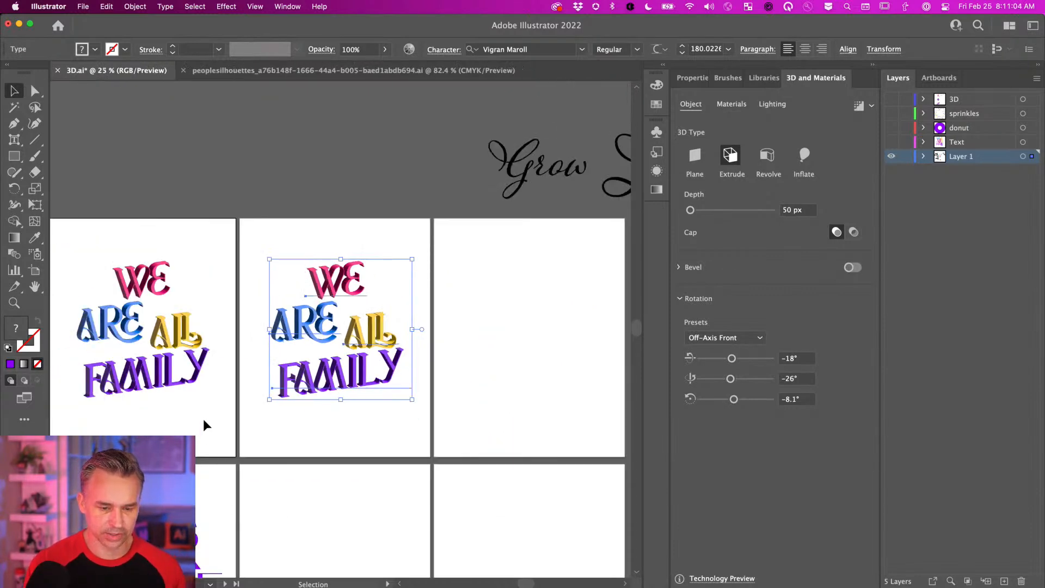
key(super+equal)
key(super+equal)
key(v)
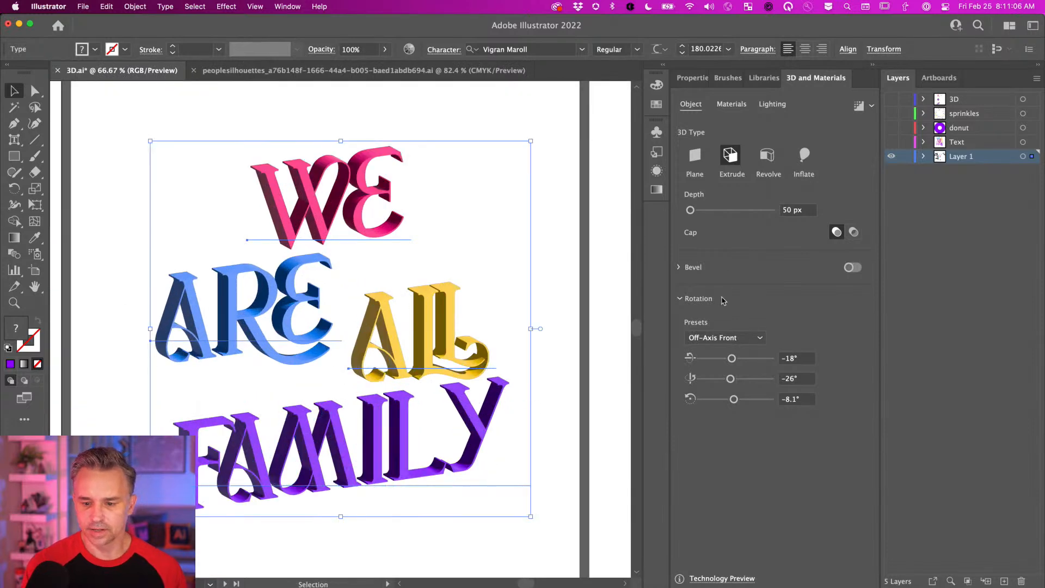
click(750, 338)
click(821, 322)
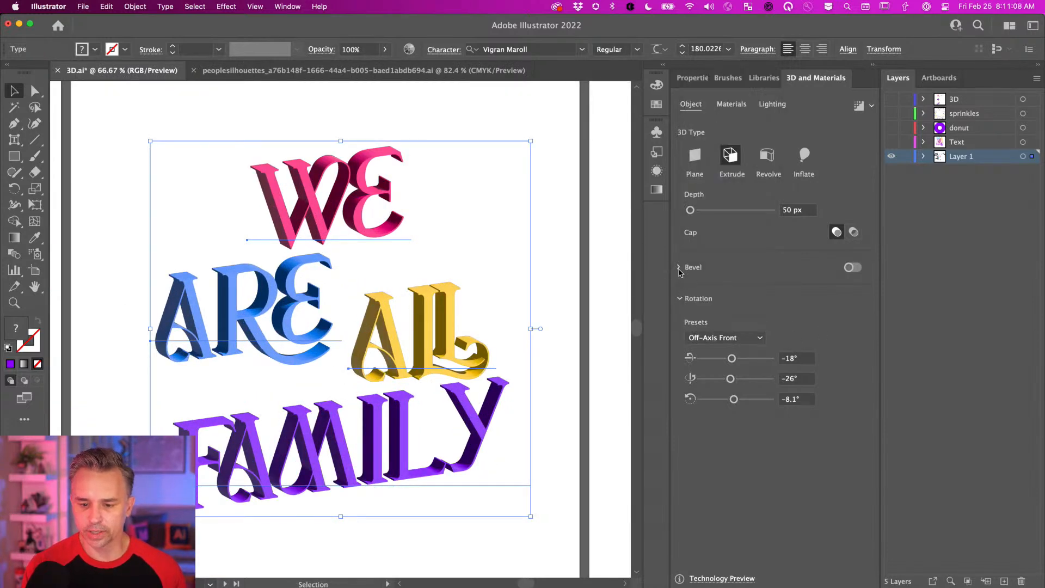
click(851, 267)
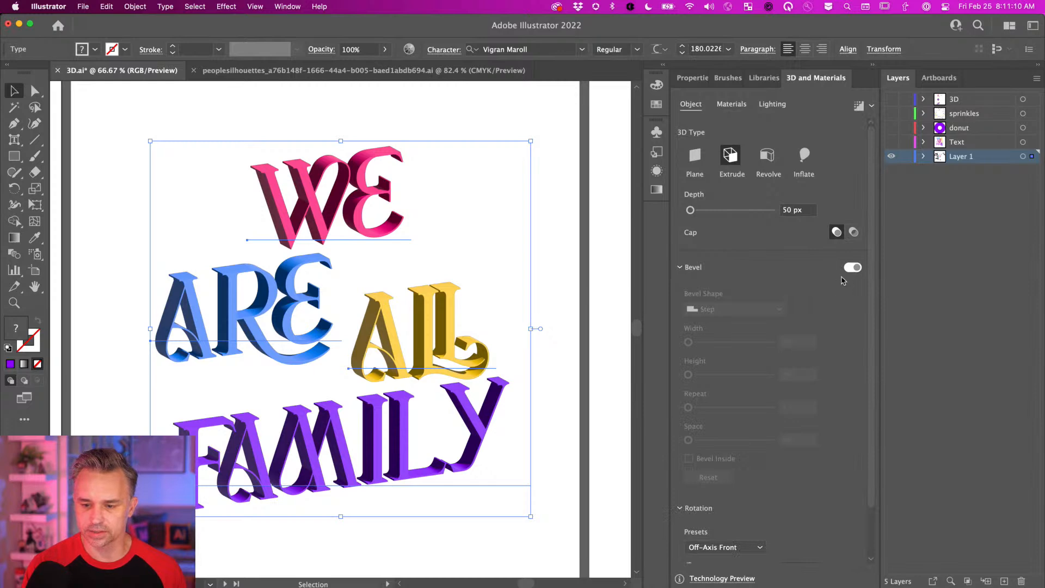
click(713, 308)
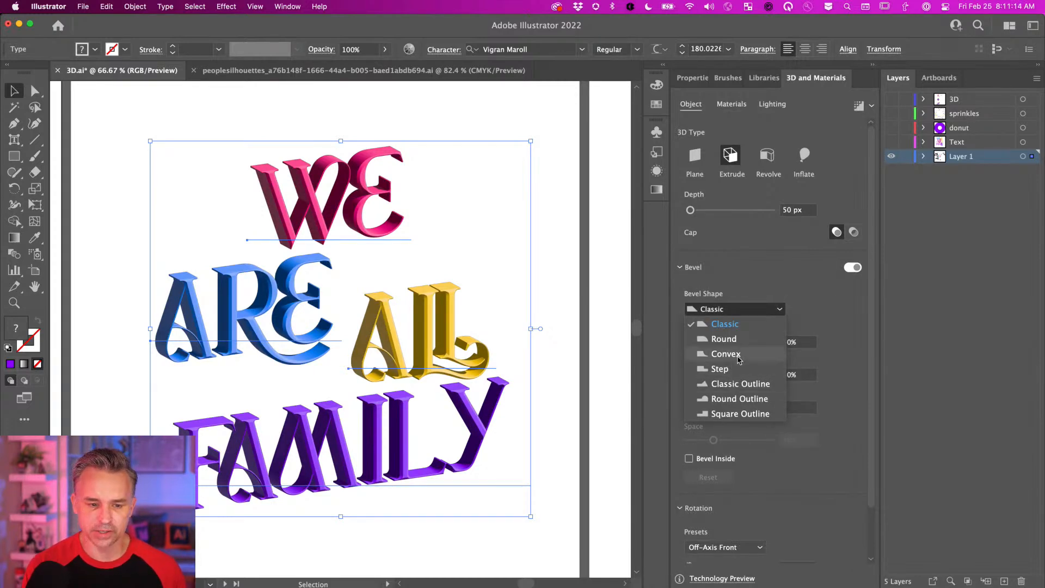
click(739, 357)
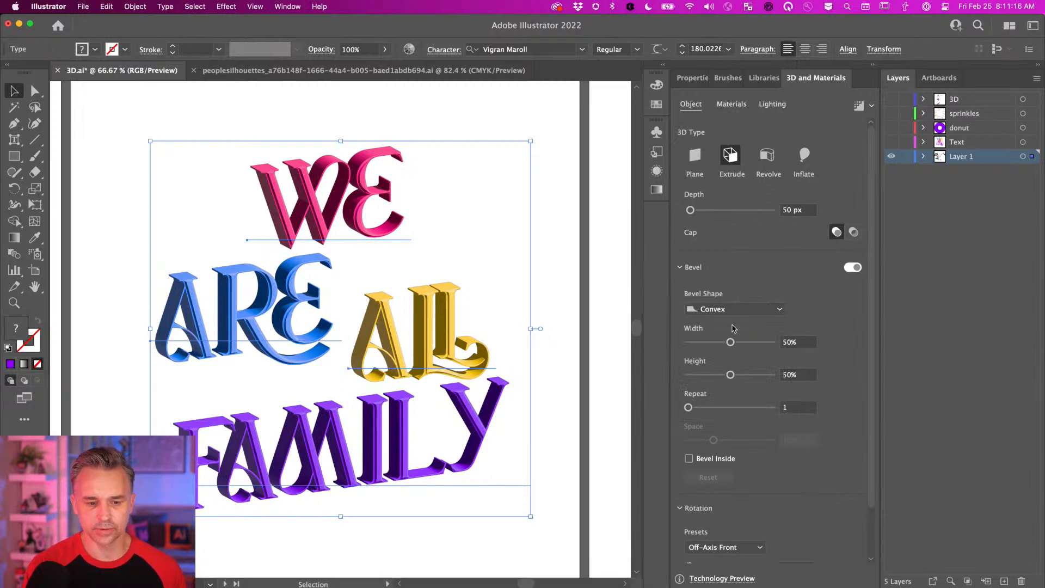
Step: Set the rotation preset of the beveled quote to Front
scroll(733, 328, down, 2)
click(737, 492)
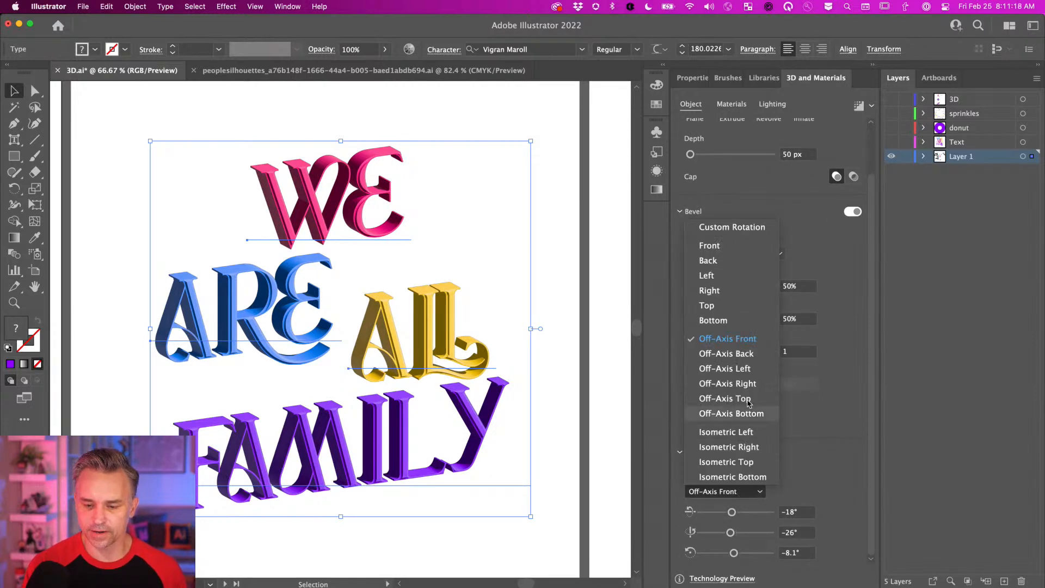
click(729, 252)
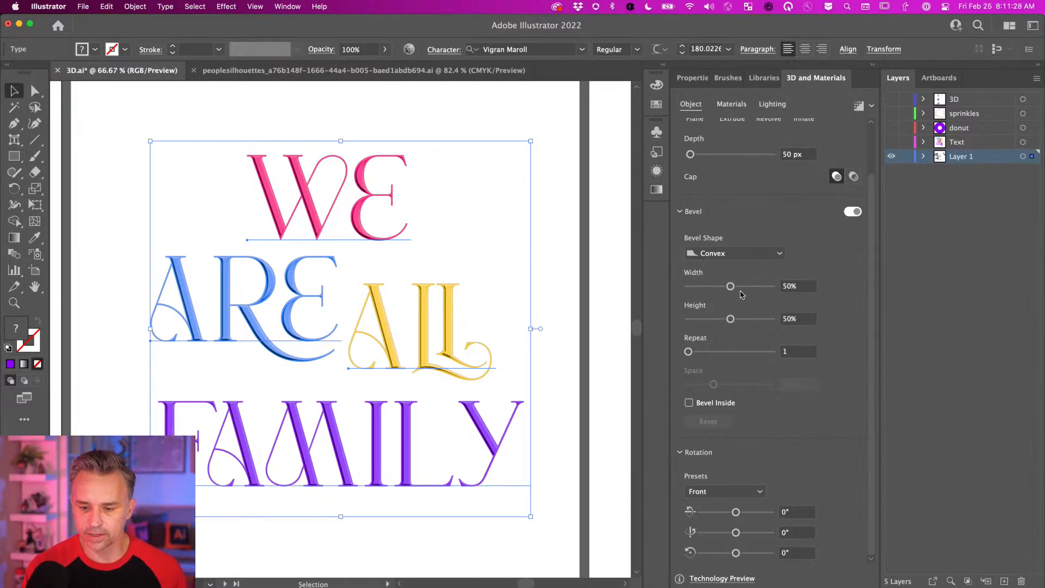
Step: Change the bevel shape to Step and set its repeat to 2
click(725, 252)
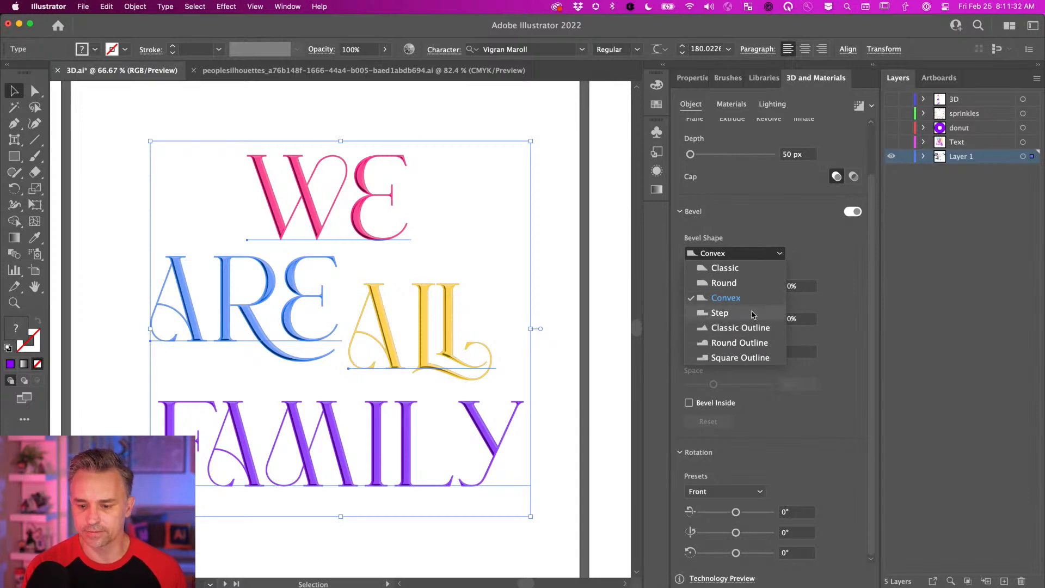
click(753, 314)
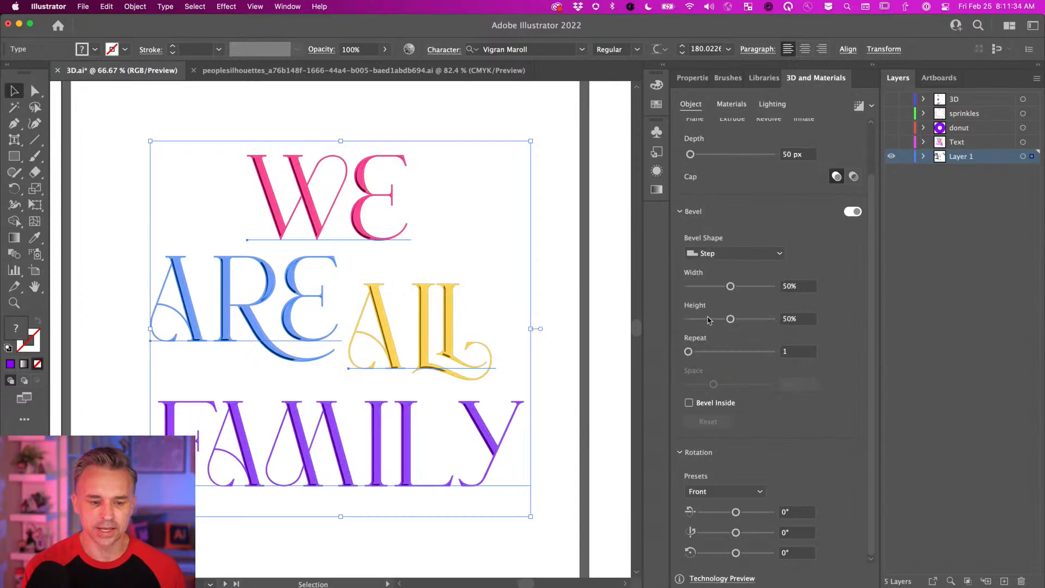
mouse_move(689, 352)
mouse_down()
mouse_move(716, 353)
mouse_move(697, 352)
mouse_up()
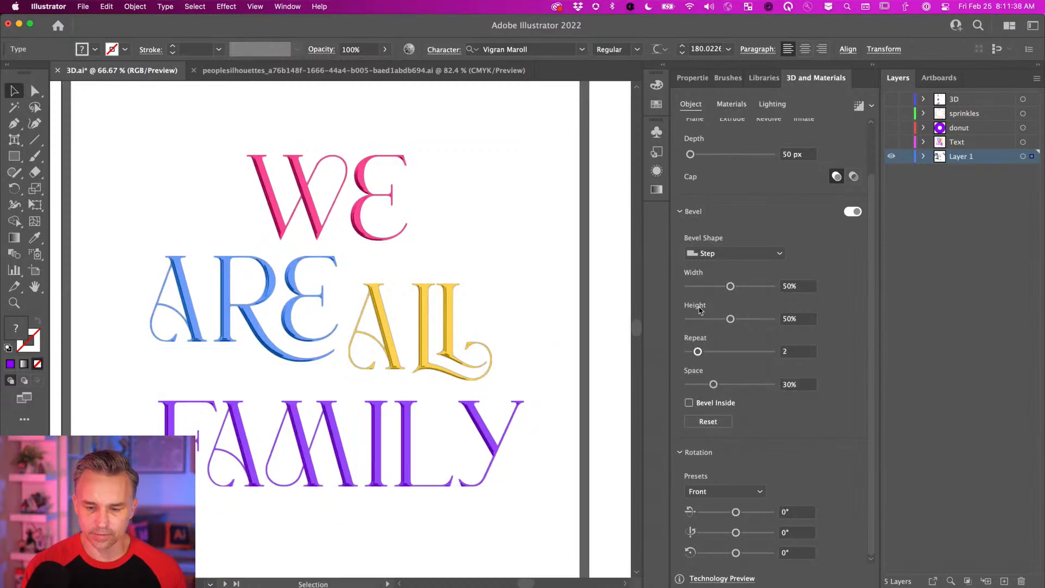
Step: Set the quote's rotation preset to Off-Axis Front and its bevel to 4 repeats with 68% space
click(732, 491)
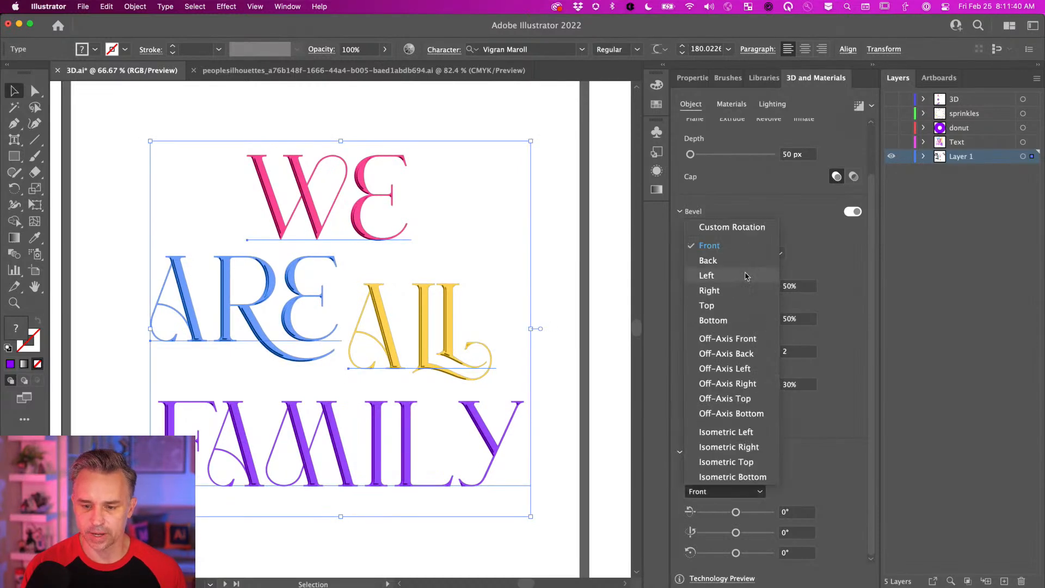
click(738, 338)
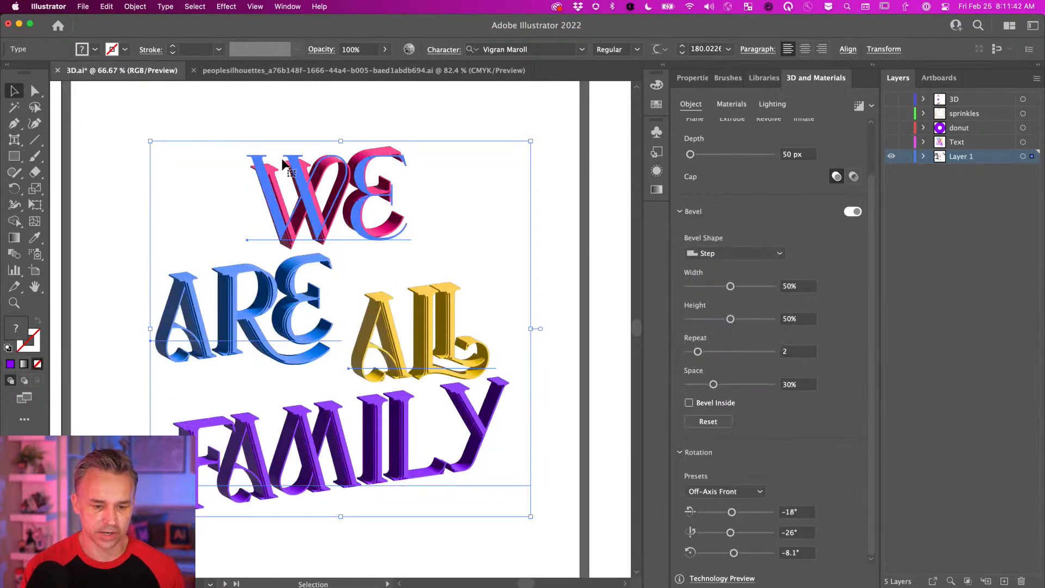
key(super+equal)
key(super+equal)
key(super+equal)
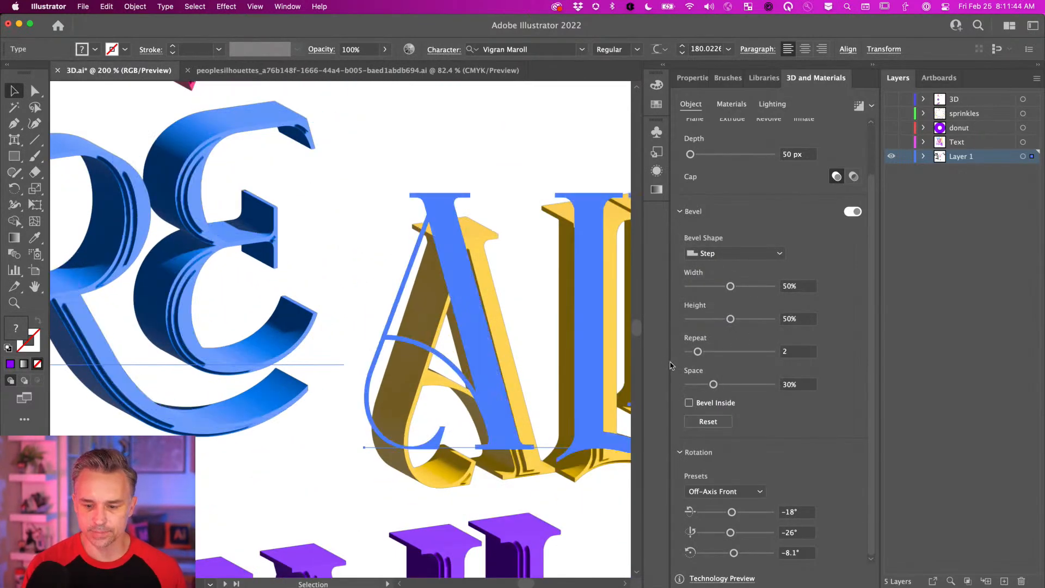
drag(714, 385, 747, 386)
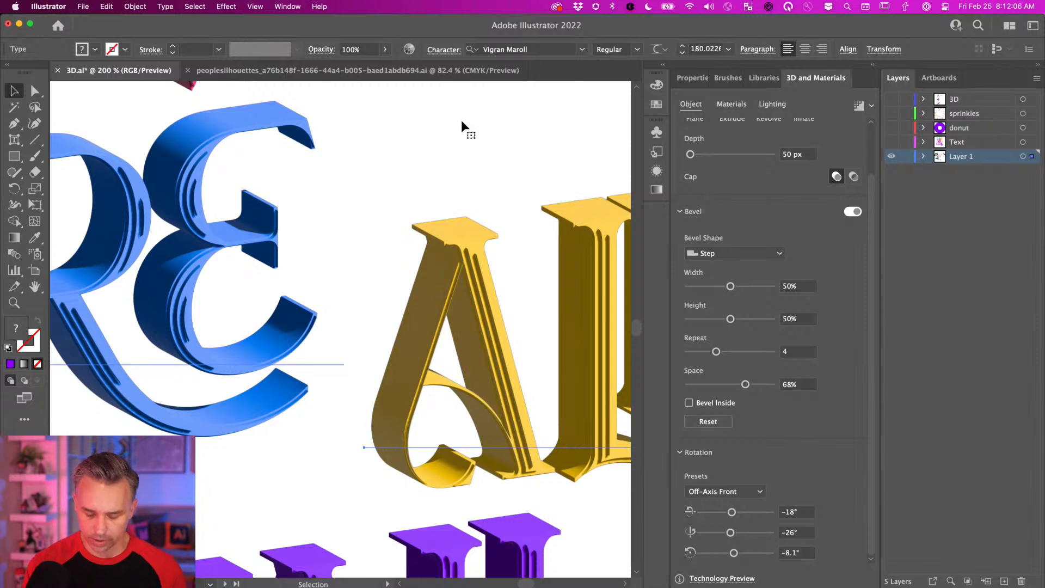
Step: Return the whole beveled quote to the Front rotation preset
key(super+minus)
key(super+minus)
key(super+minus)
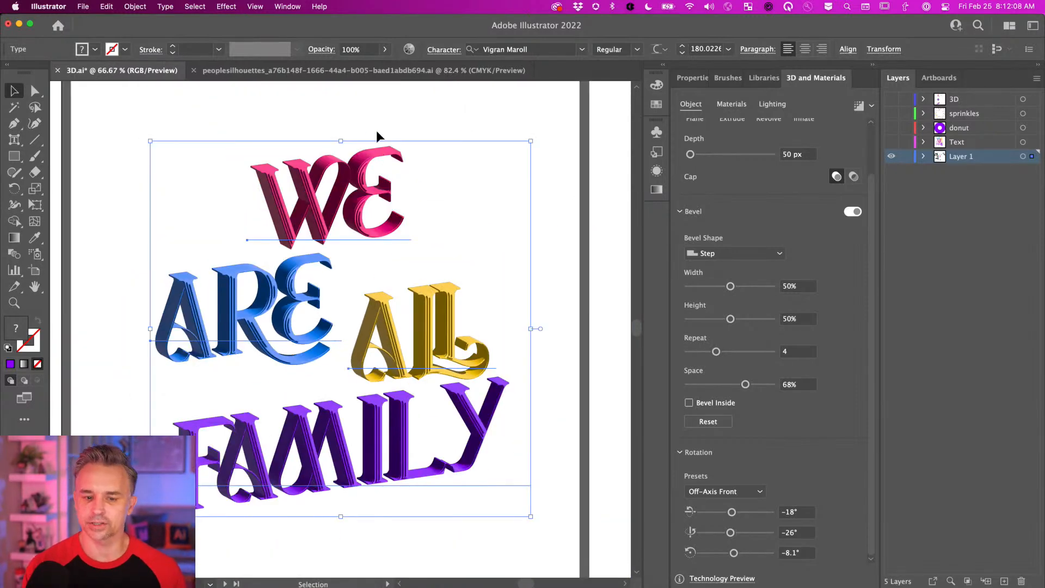
drag(329, 105, 366, 103)
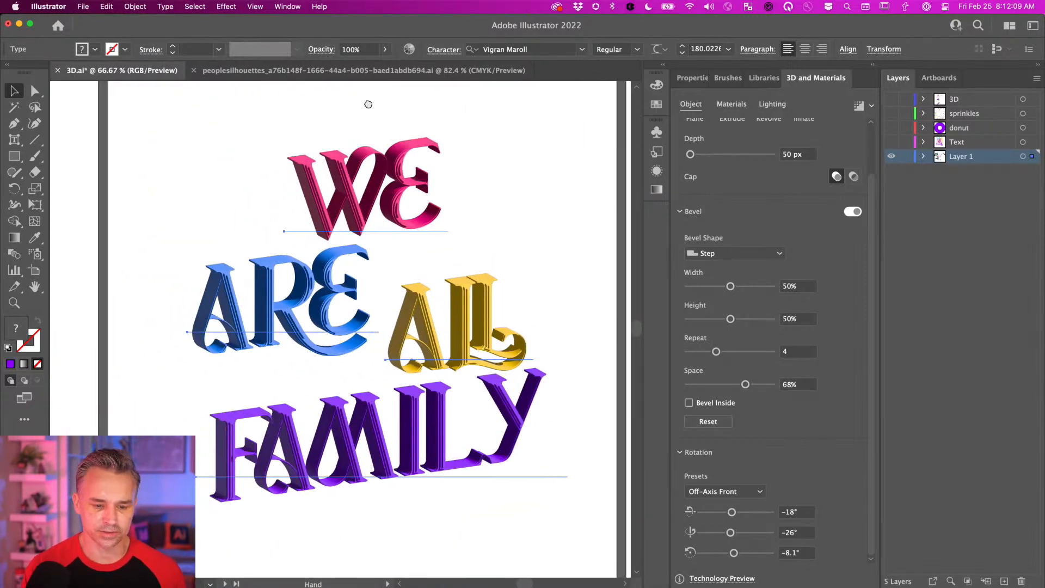
click(741, 491)
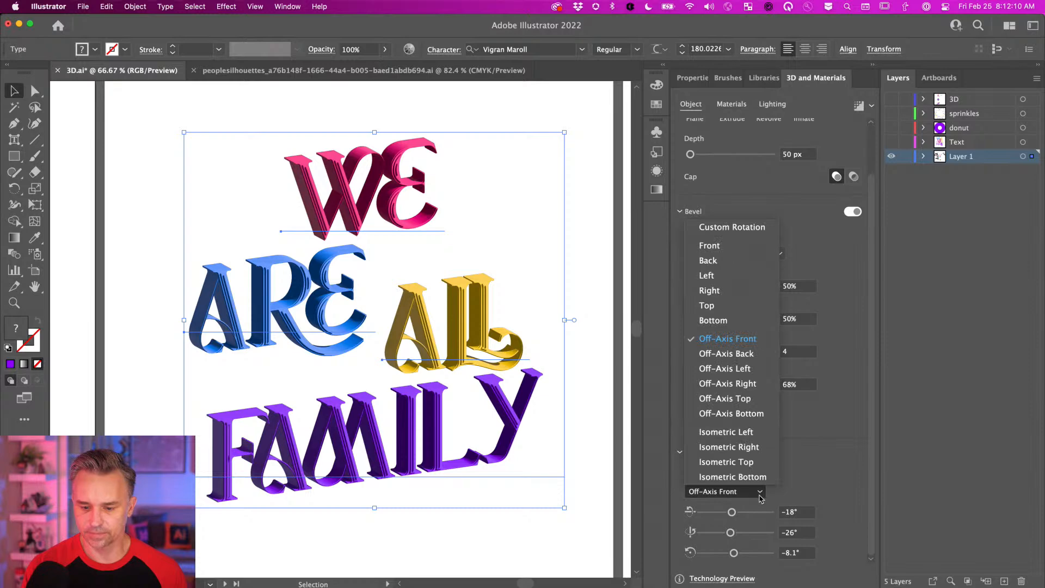
click(704, 246)
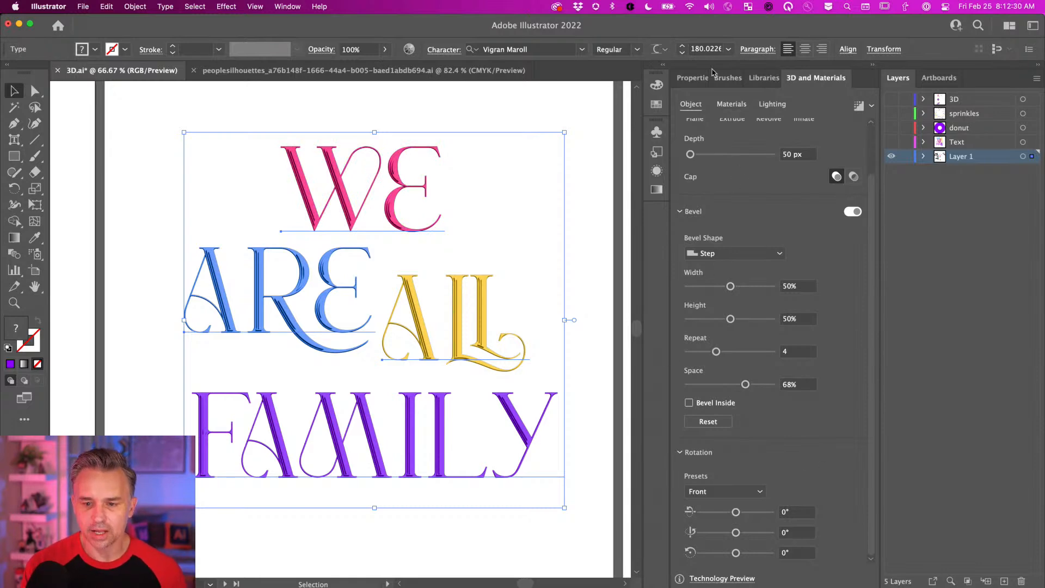
Step: Enable shadows in the quote's lighting settings, and set the light rotation to -136° and its height to 80°
scroll(775, 170, up, 2)
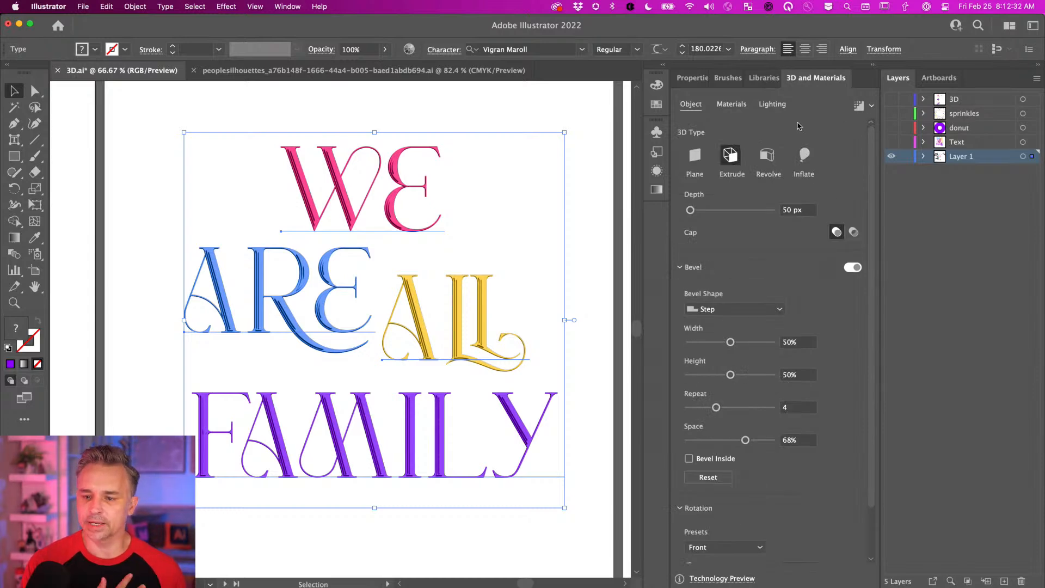
click(725, 107)
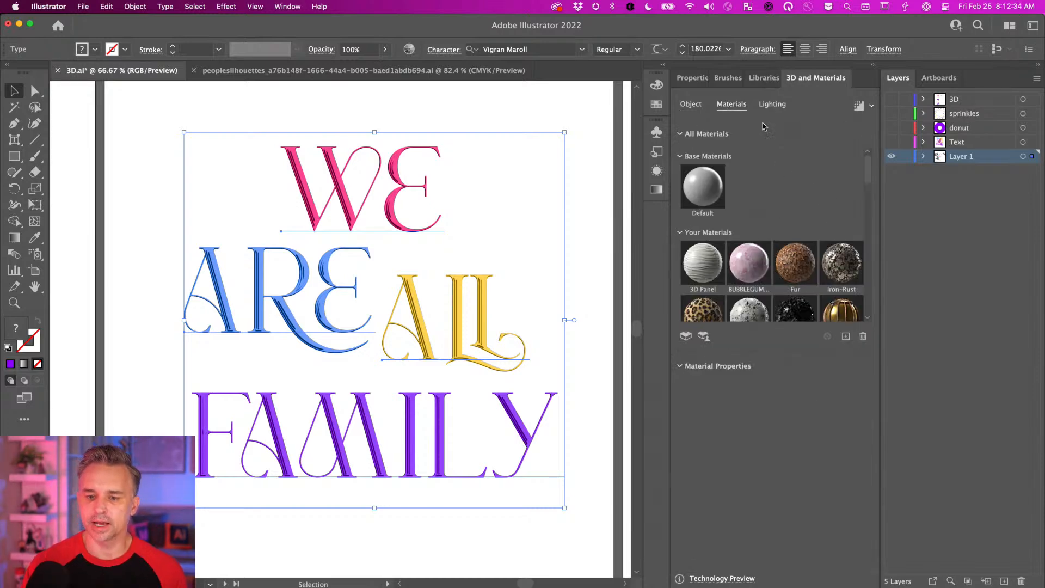
click(778, 105)
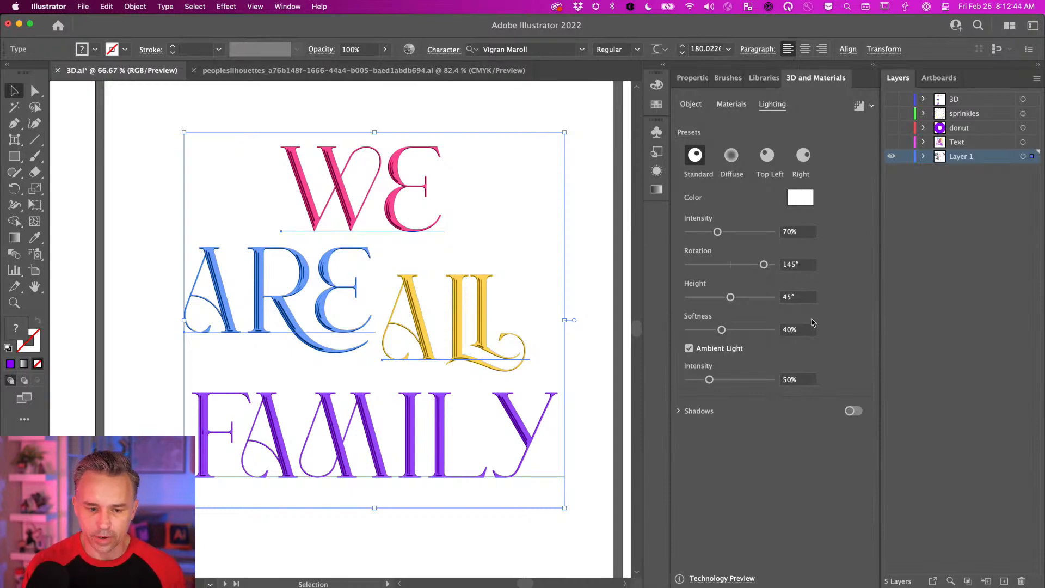
click(852, 411)
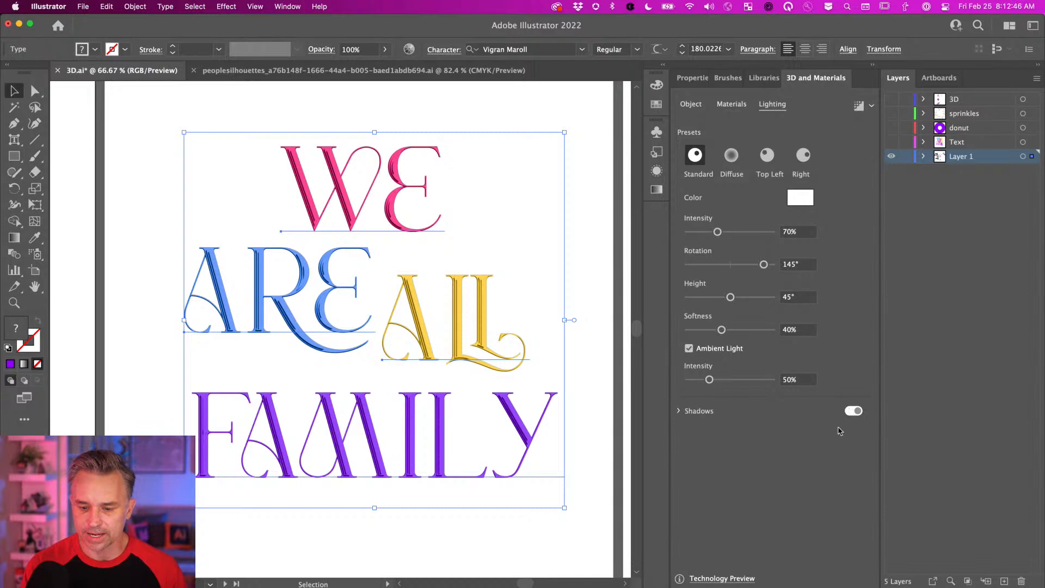
click(679, 412)
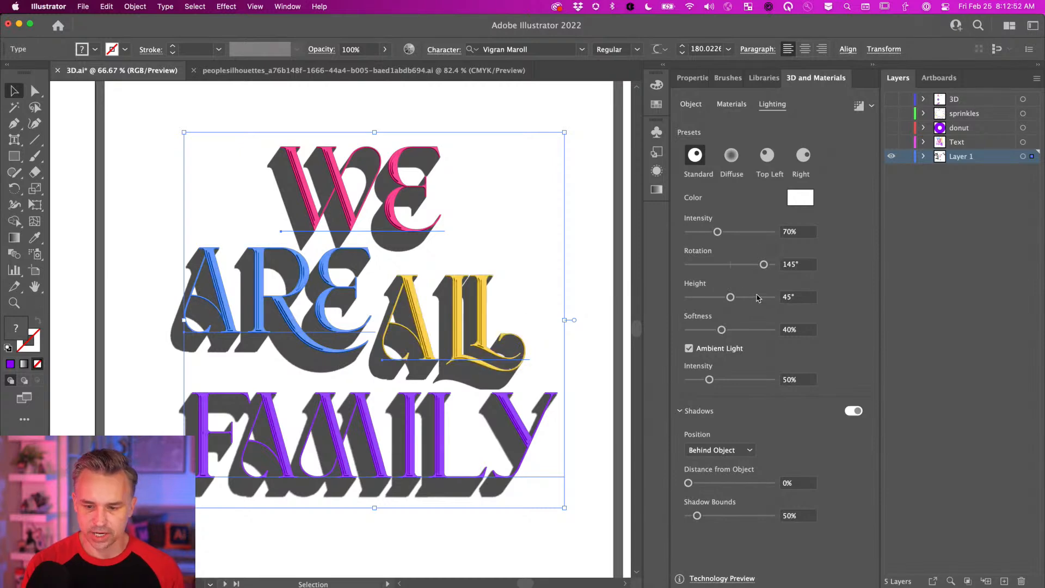
drag(762, 268, 698, 266)
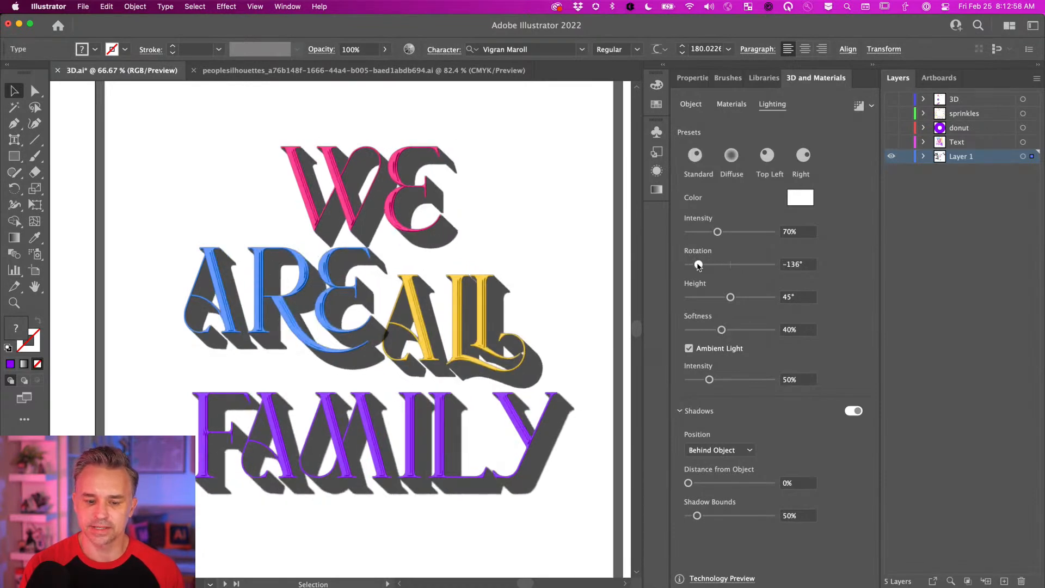
drag(727, 299, 762, 298)
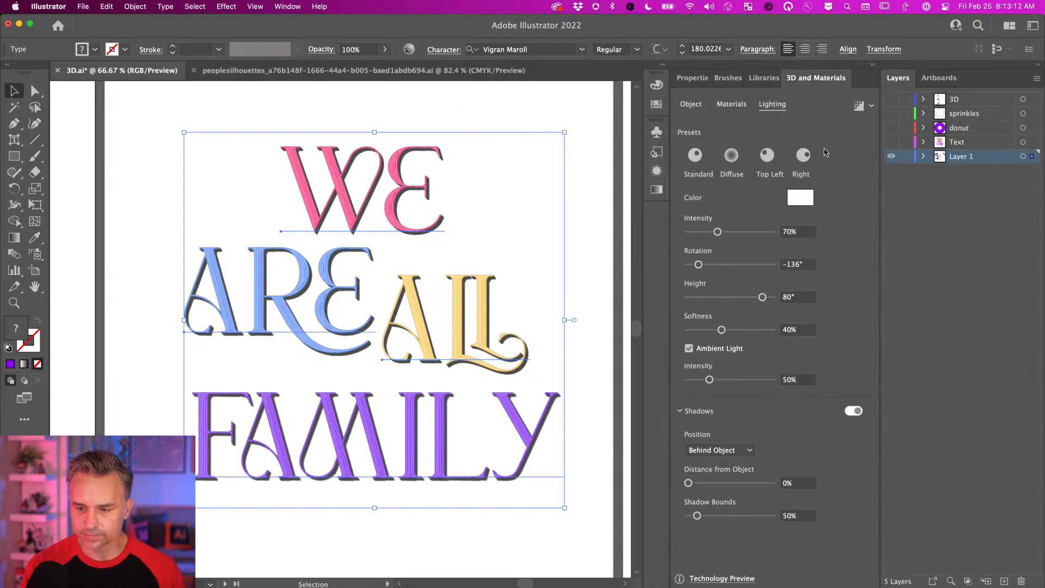
Step: Render the quote with ray tracing at Low quality with noise reduction, and deselect it to check the bevel detail
click(873, 106)
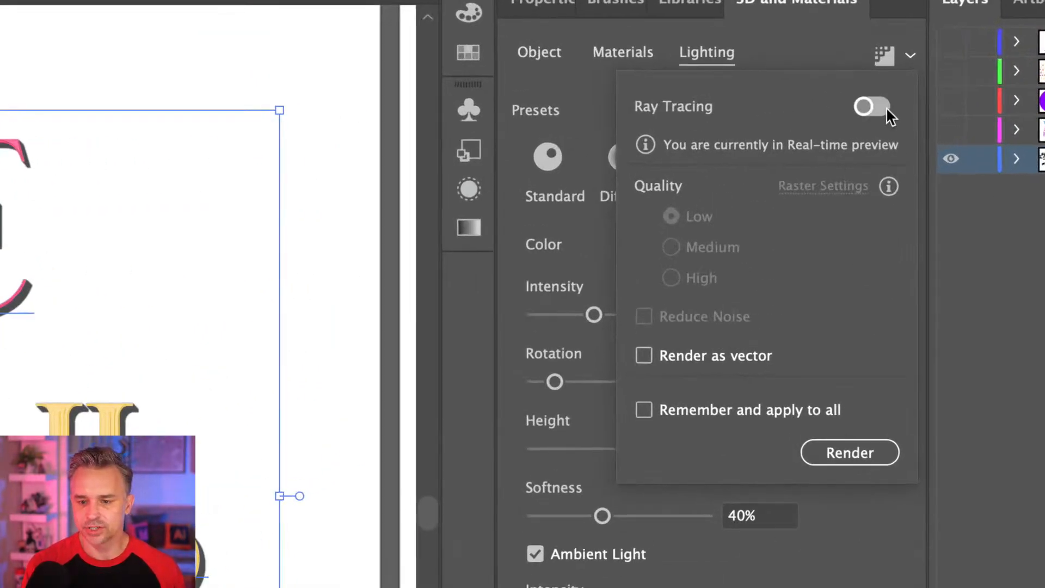
click(866, 107)
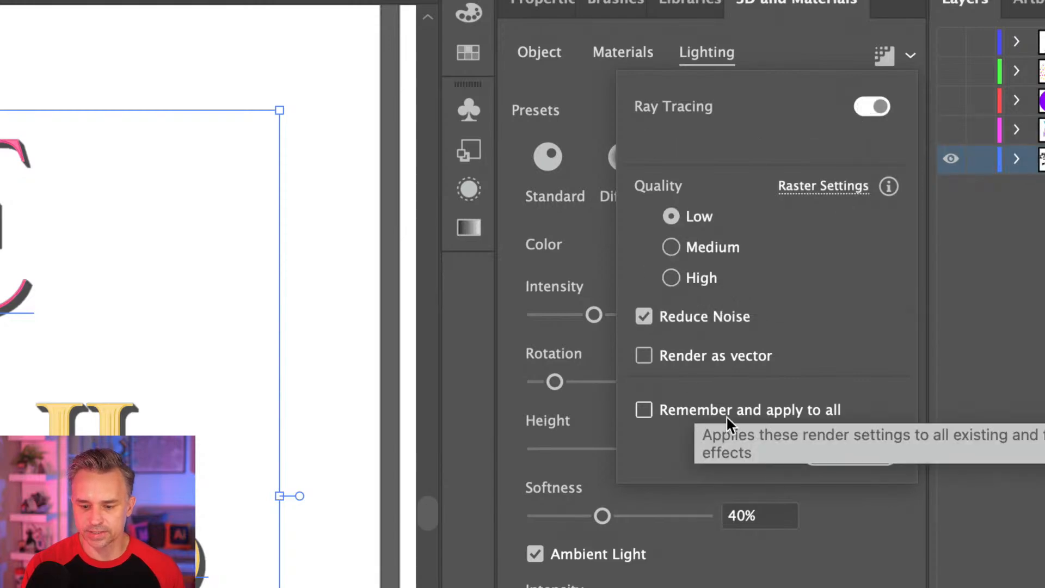
click(844, 452)
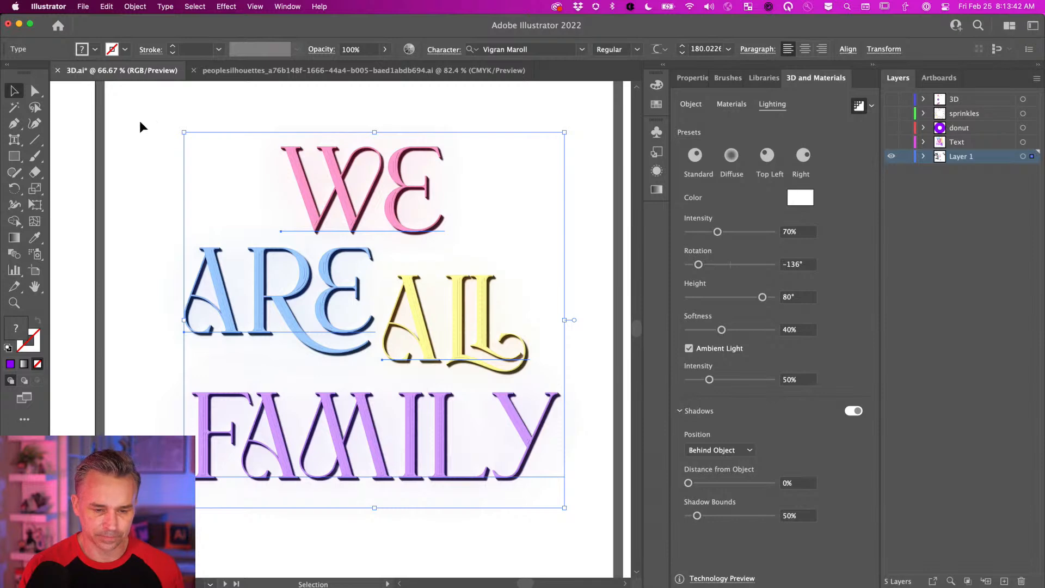
click(140, 127)
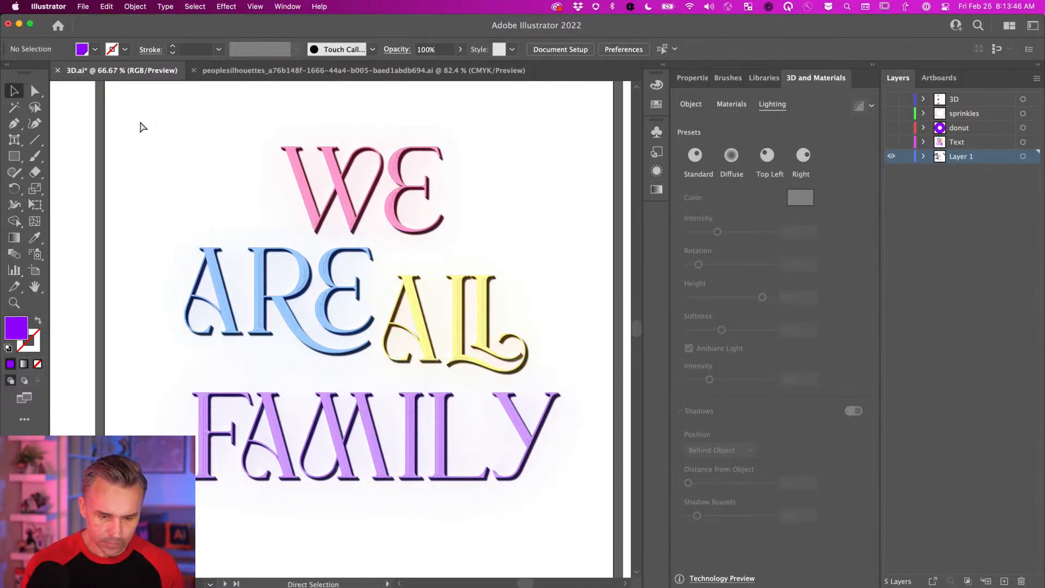
key(super+1)
key(super+equal)
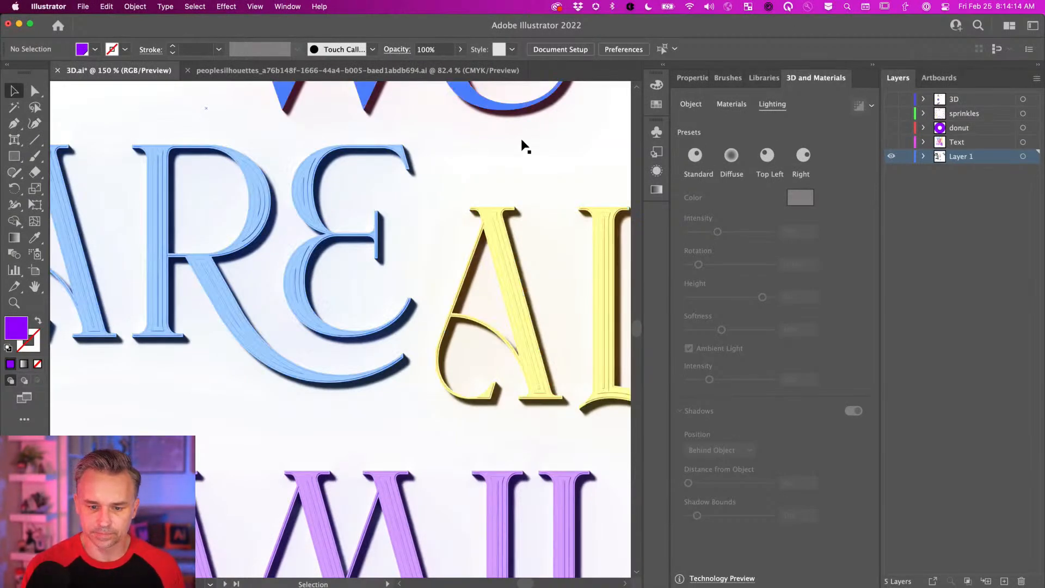
key(super+minus)
key(super+minus)
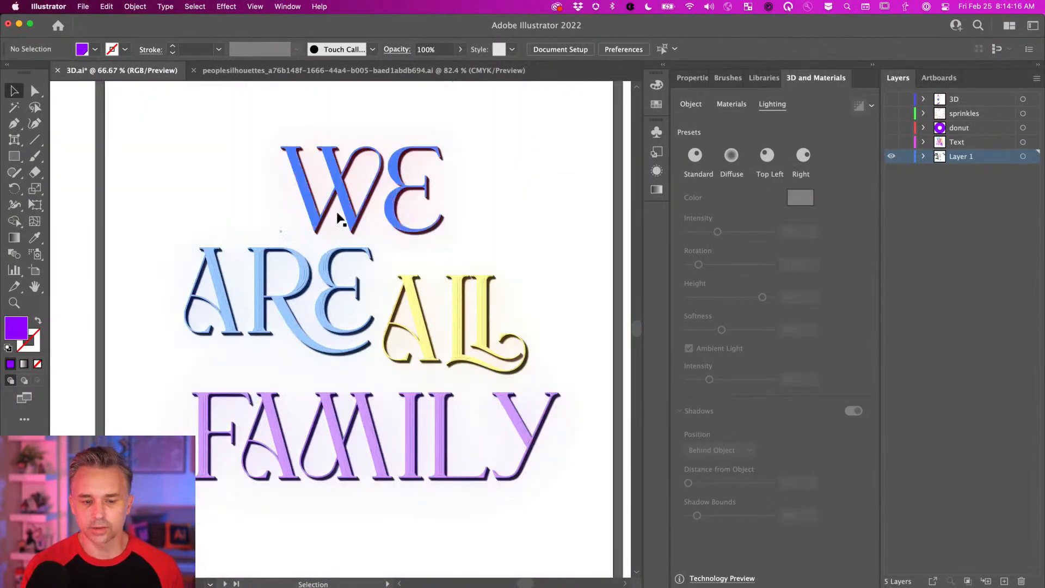
Step: Reselect all four words of the quote and switch off ray tracing in their render settings
click(873, 108)
click(158, 136)
drag(158, 136, 496, 510)
click(873, 107)
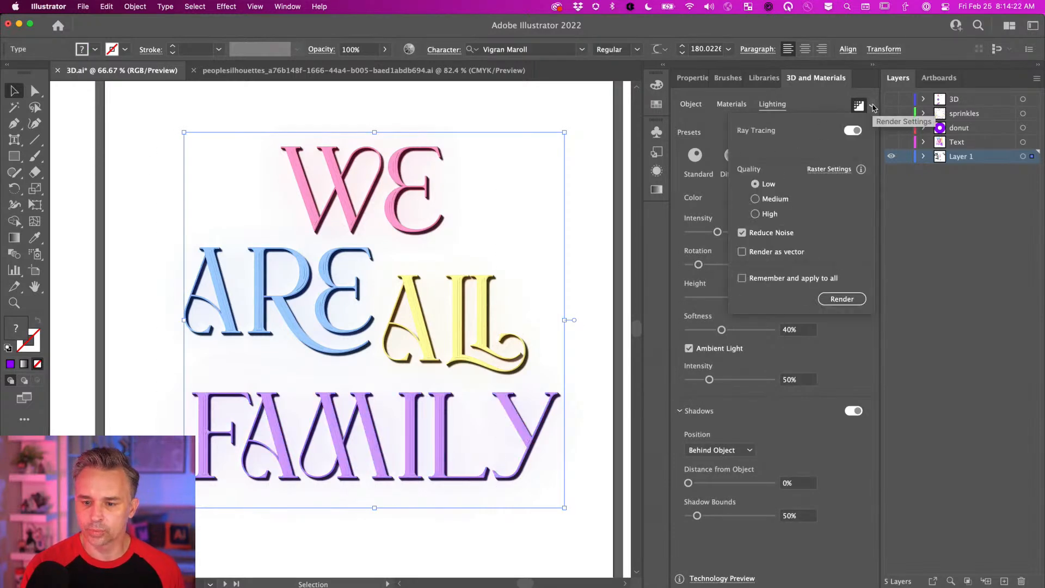
click(852, 131)
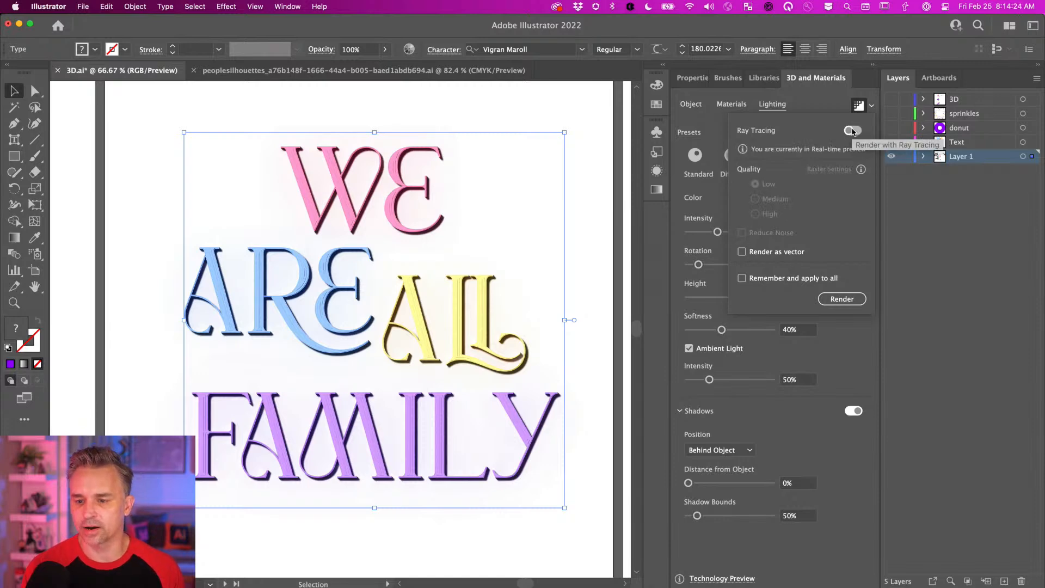
click(829, 99)
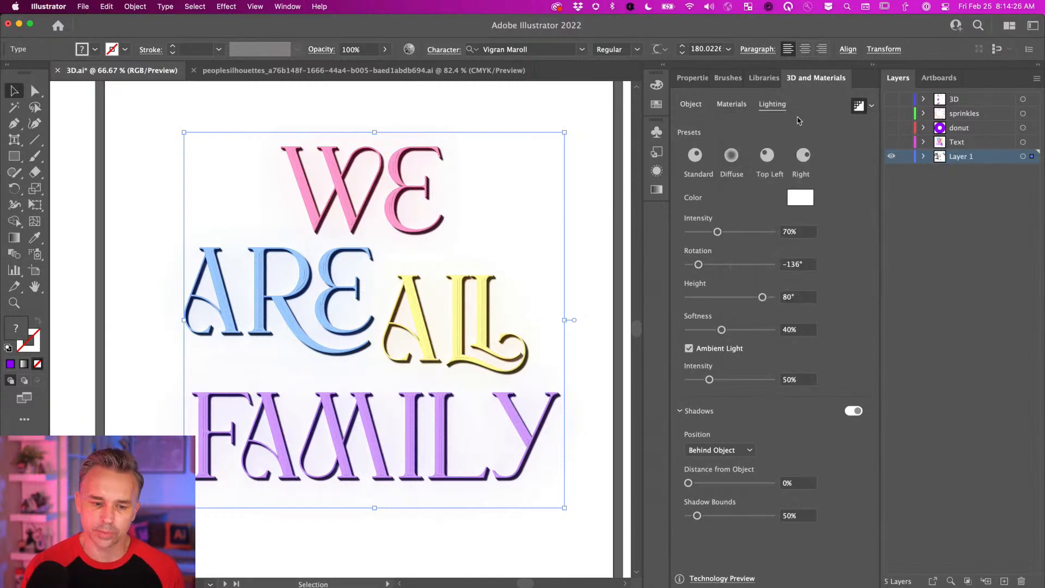
Step: Reselect the whole quote, set its ambient light intensity to 2%, and switch off ray tracing
click(315, 104)
drag(197, 112, 494, 489)
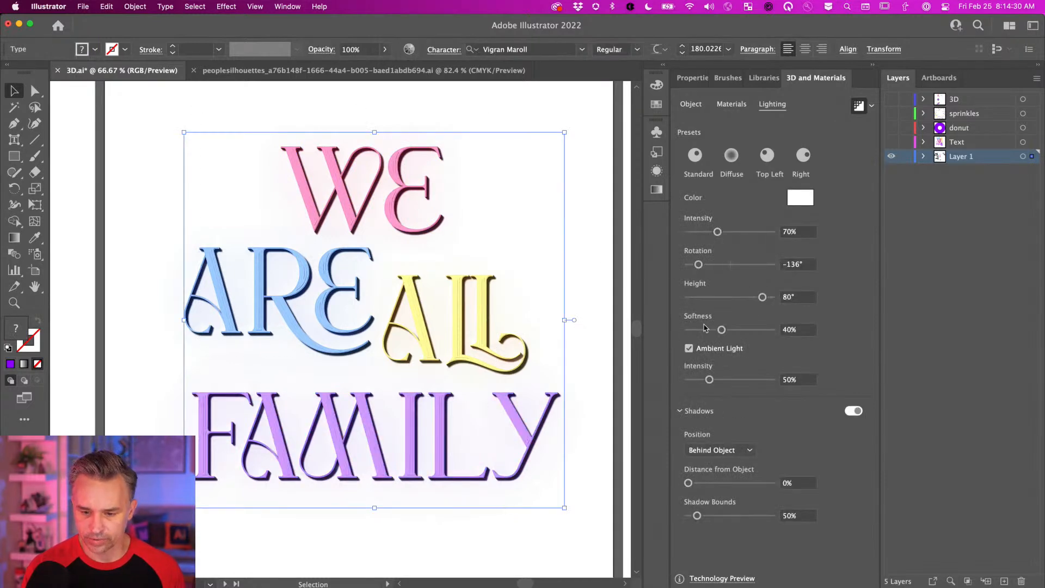
mouse_move(709, 379)
mouse_down()
mouse_move(721, 381)
mouse_move(691, 381)
mouse_up()
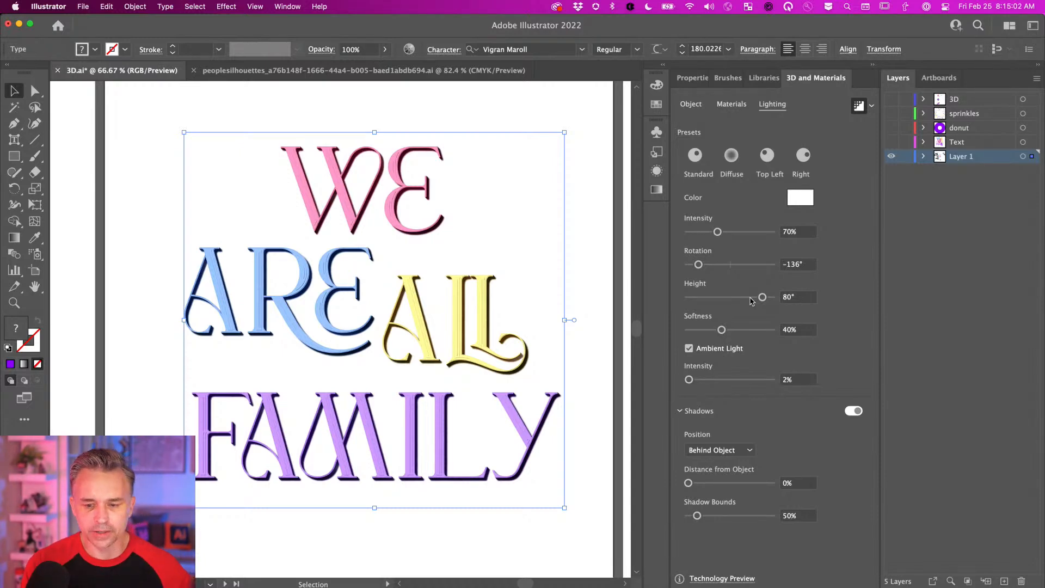
click(860, 107)
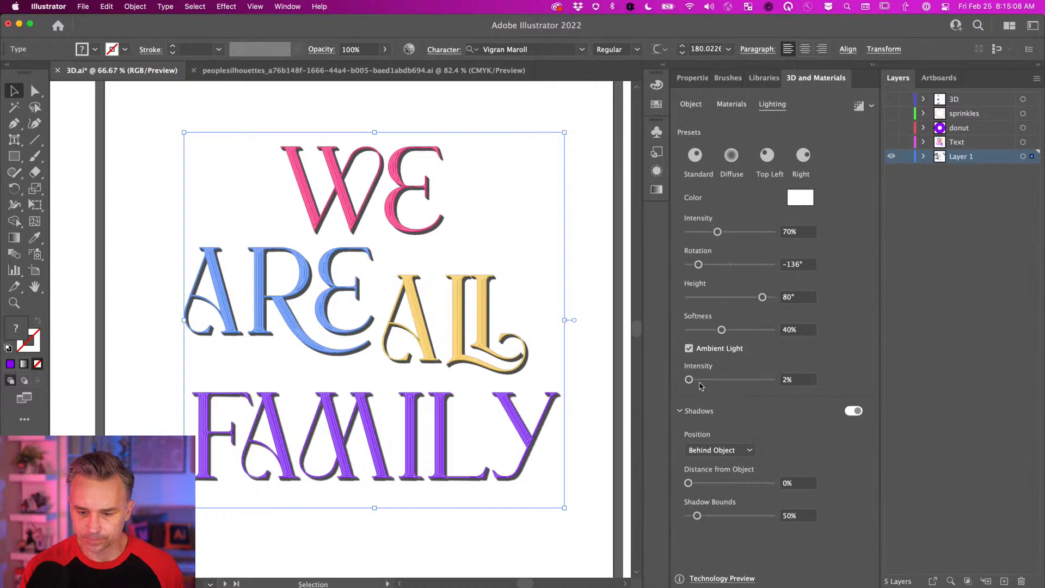
Step: Set the quote's light intensity to 55% and light height to 69°, and deselect it to check the ray-traced render
drag(716, 232, 711, 236)
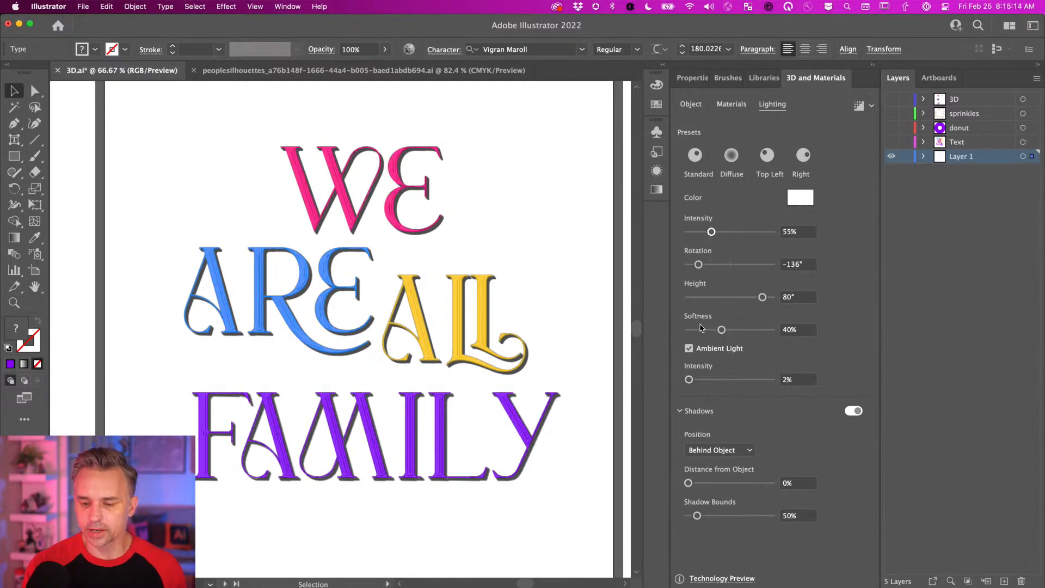
drag(762, 297, 754, 303)
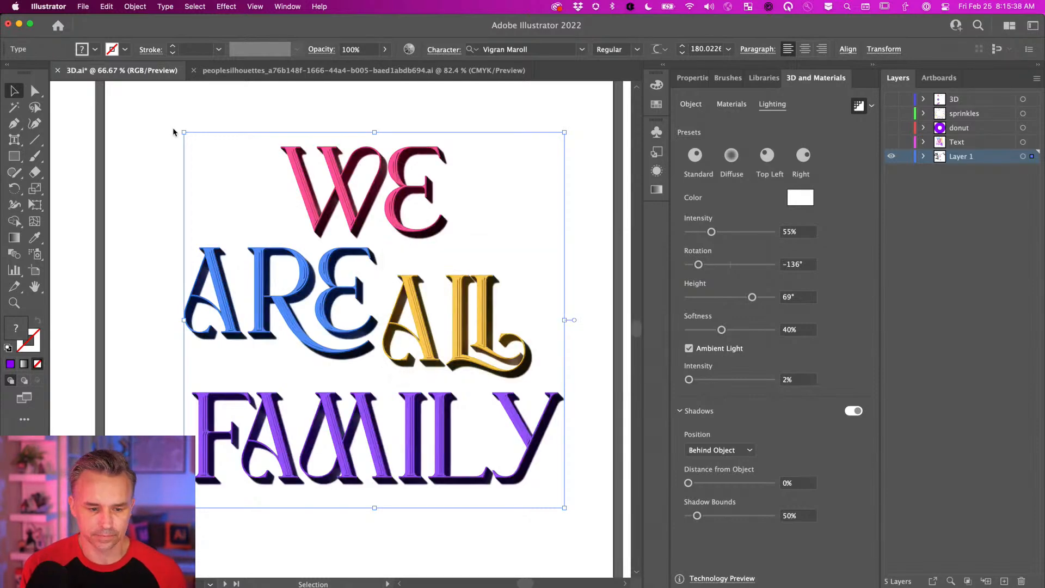
click(152, 170)
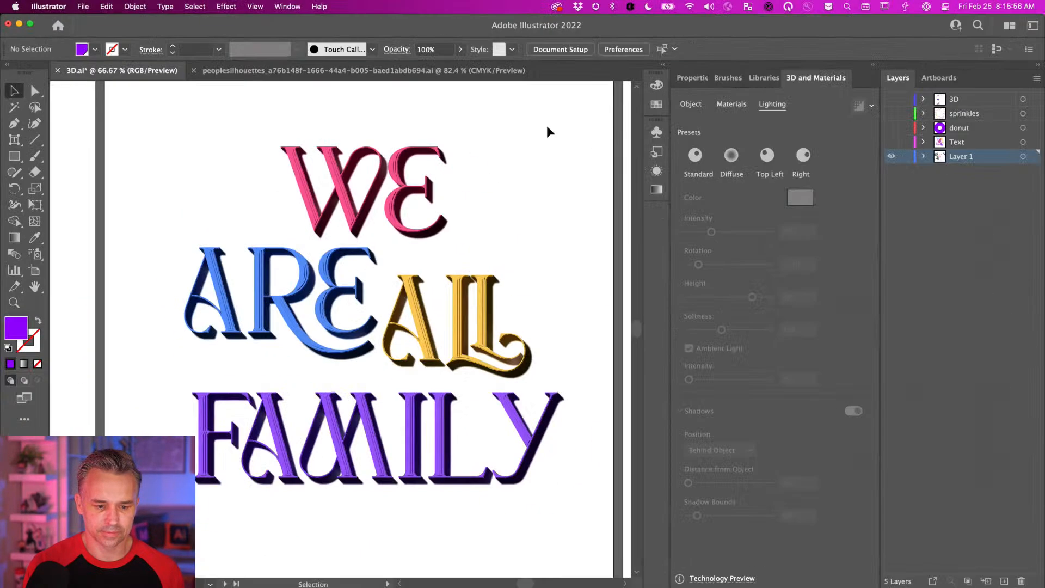
Step: Reselect all four words without ray tracing and set light intensity to 14%, softness to 100% and ambient light intensity to 126%
drag(188, 148, 526, 508)
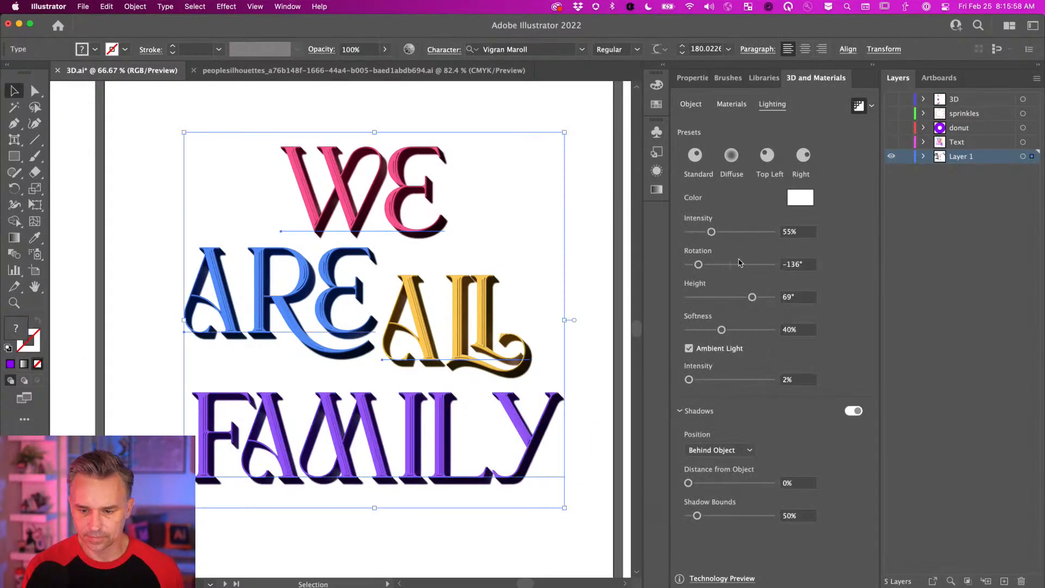
click(859, 107)
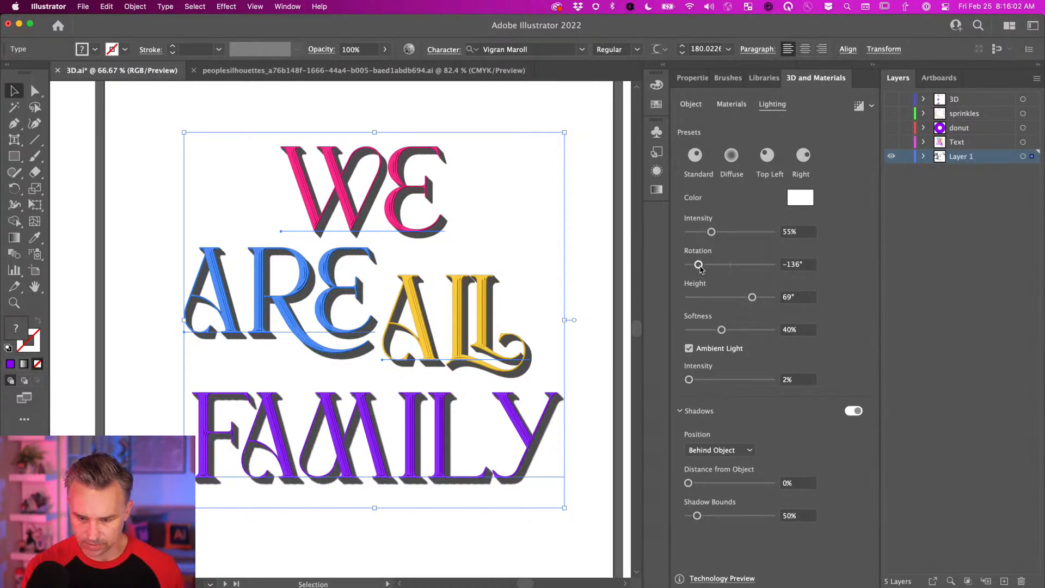
drag(689, 379, 724, 380)
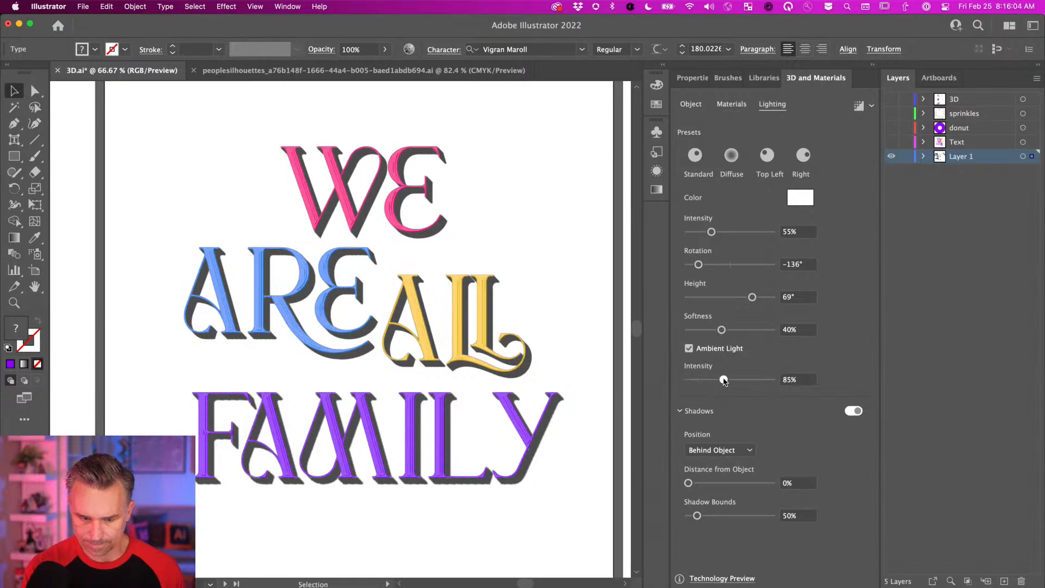
drag(711, 232, 697, 233)
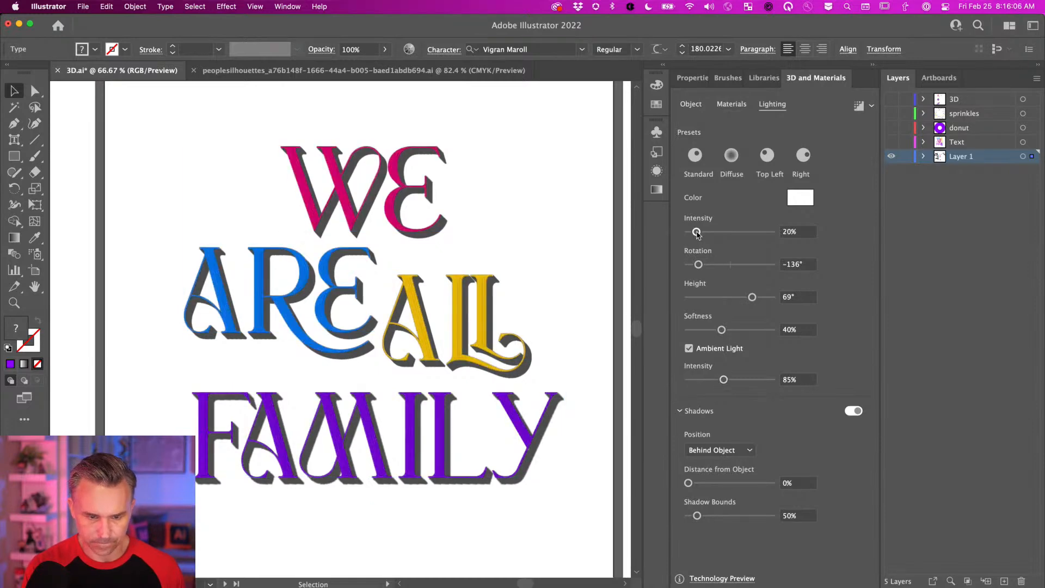
click(730, 379)
drag(722, 329, 788, 336)
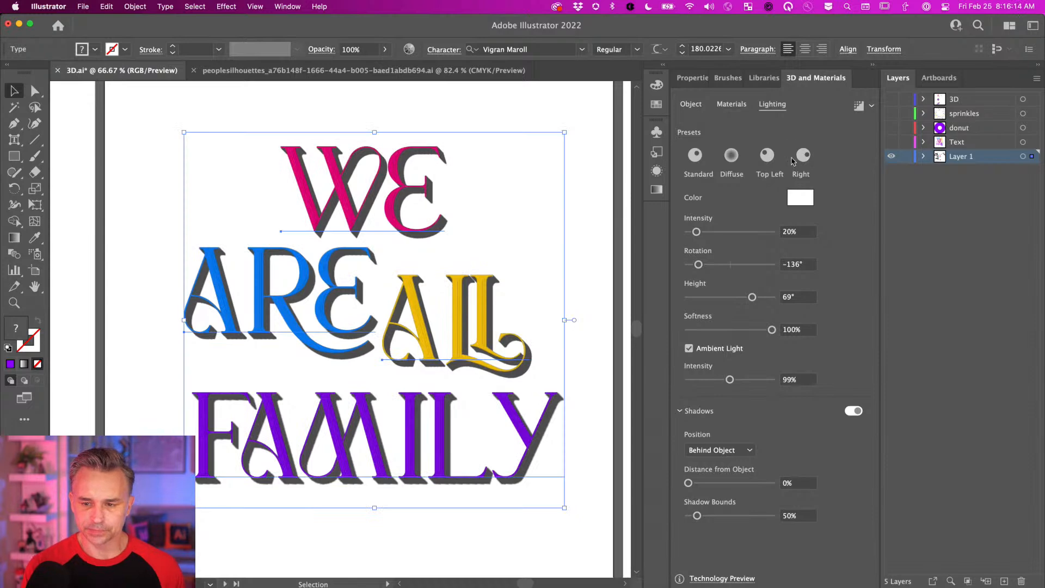
drag(693, 233, 693, 233)
click(741, 380)
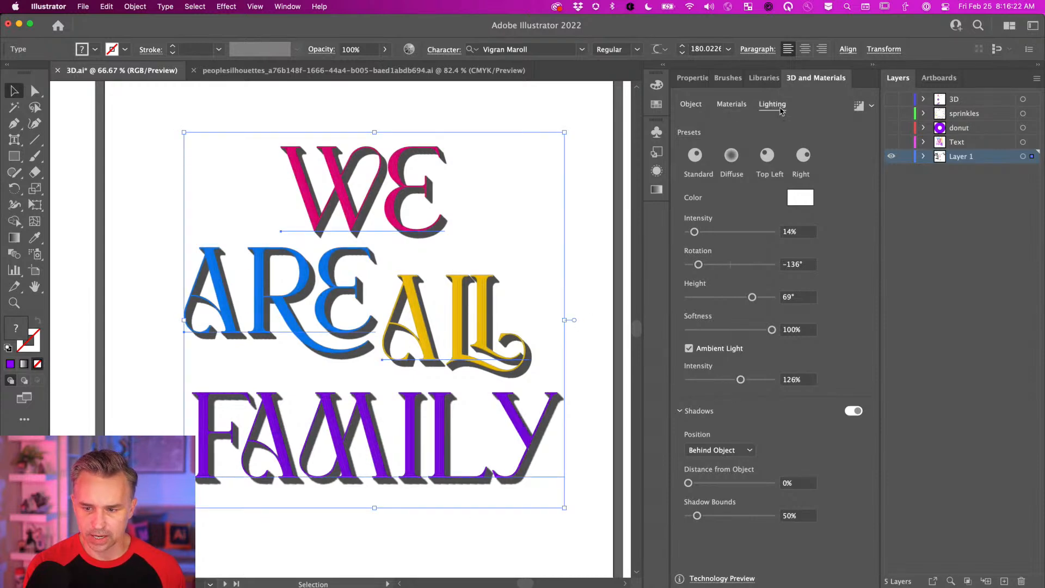
Step: Render the quote with ray tracing and enlarge its shadow bounds to 133%
click(859, 105)
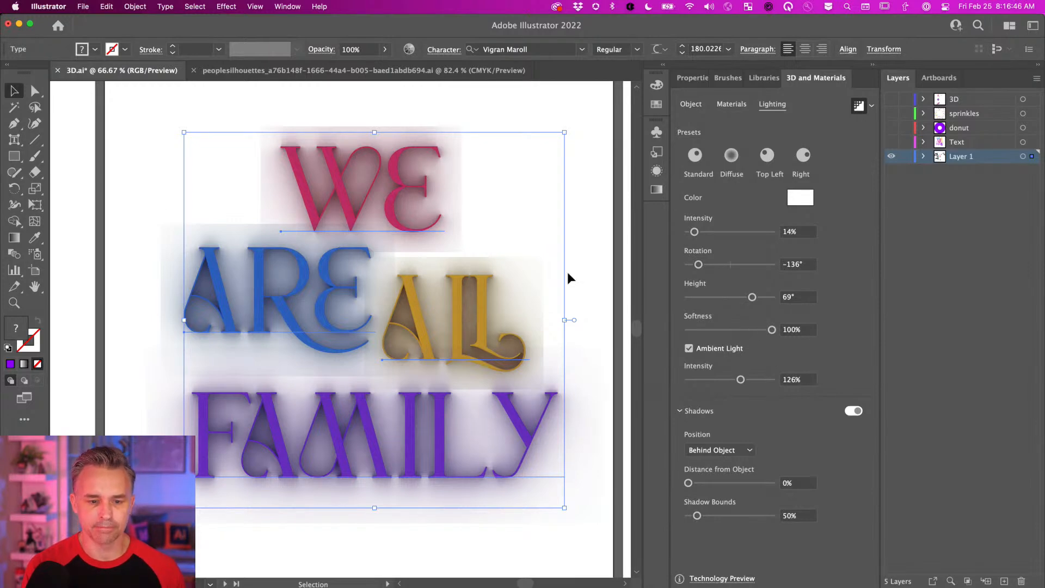
click(131, 153)
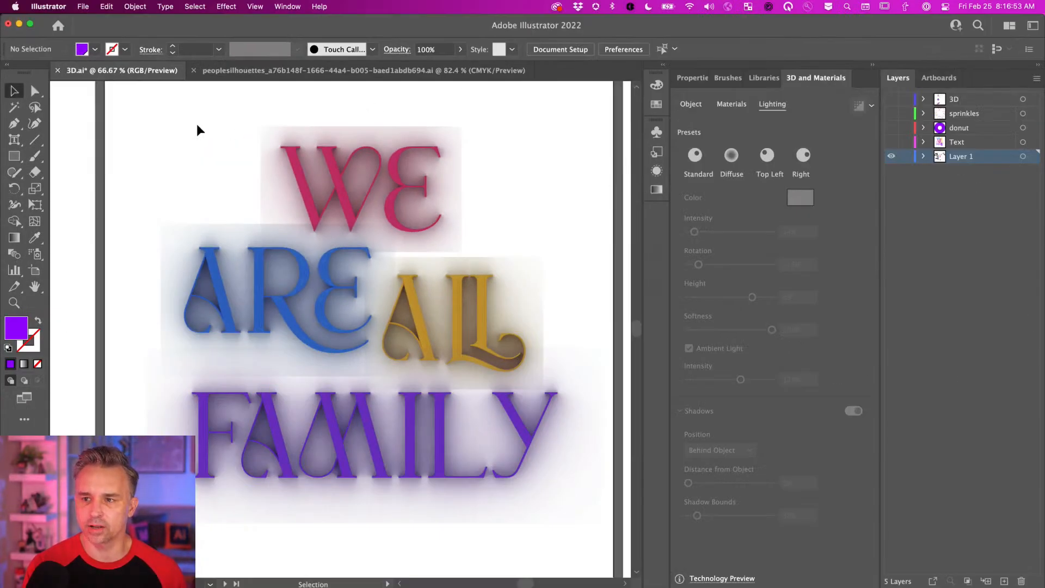
drag(188, 117, 504, 512)
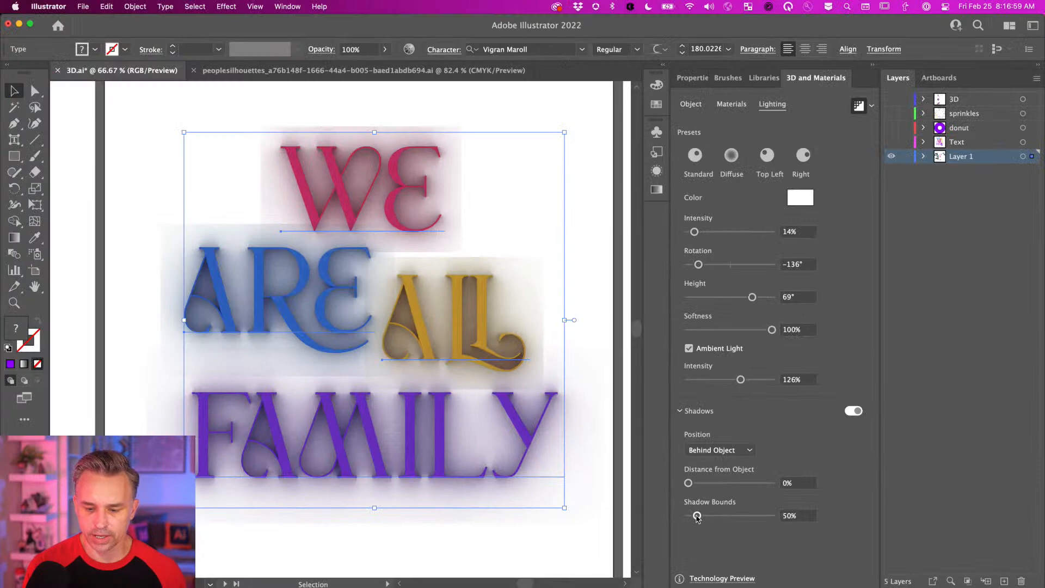
drag(546, 472, 586, 470)
drag(710, 517, 717, 519)
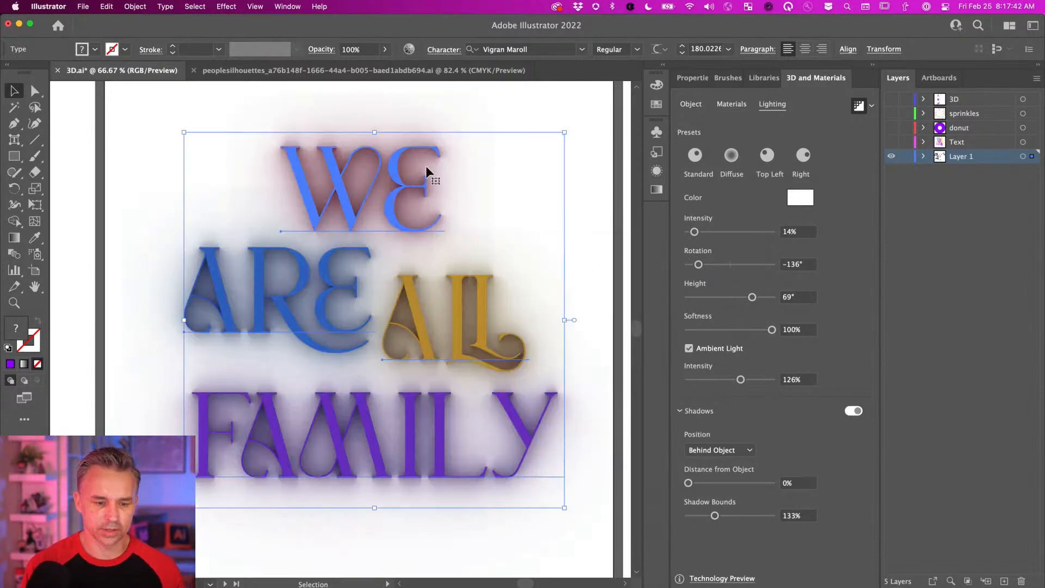
click(127, 176)
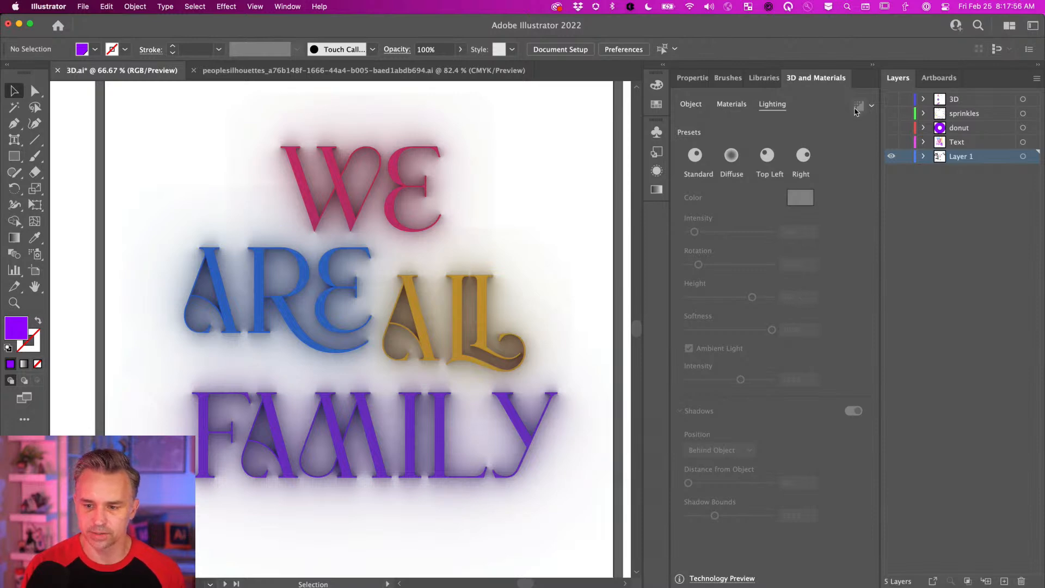
Step: Set the quote's light intensity to 40%, height to 77° and softness to 79%, and render it again with ray tracing
drag(159, 108, 129, 131)
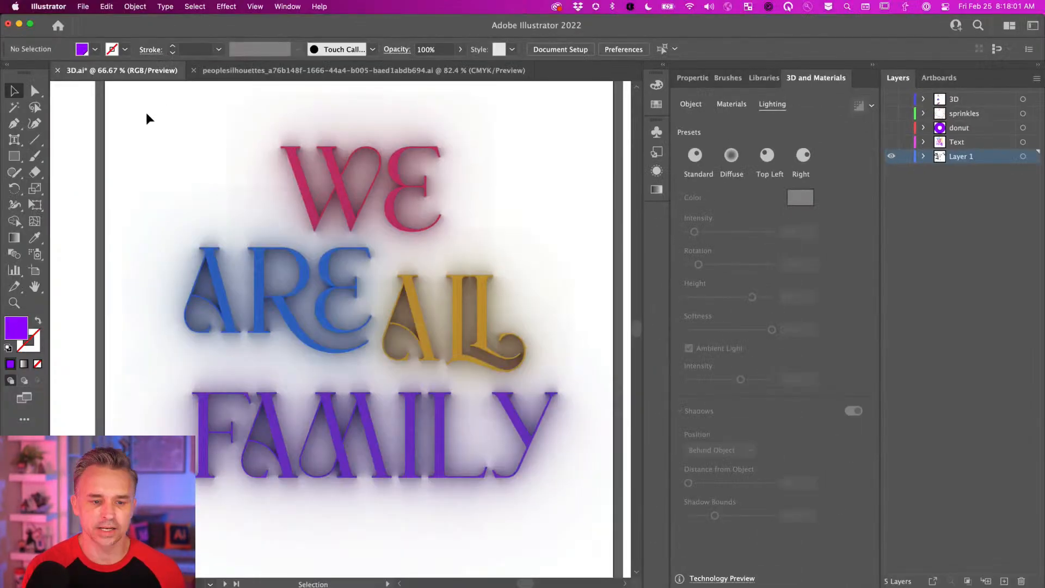
drag(145, 113, 560, 496)
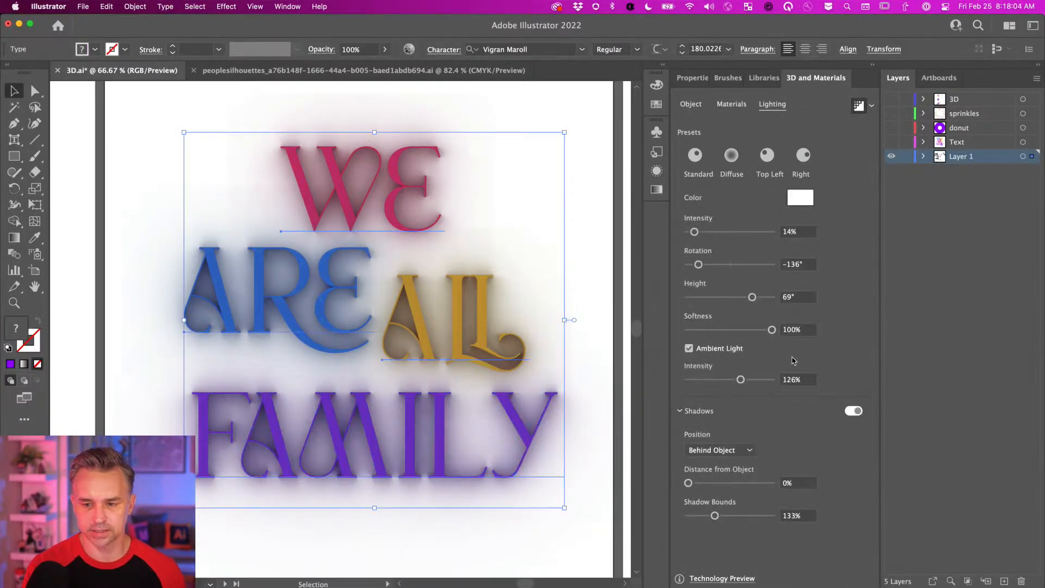
drag(761, 329, 756, 330)
drag(695, 231, 706, 233)
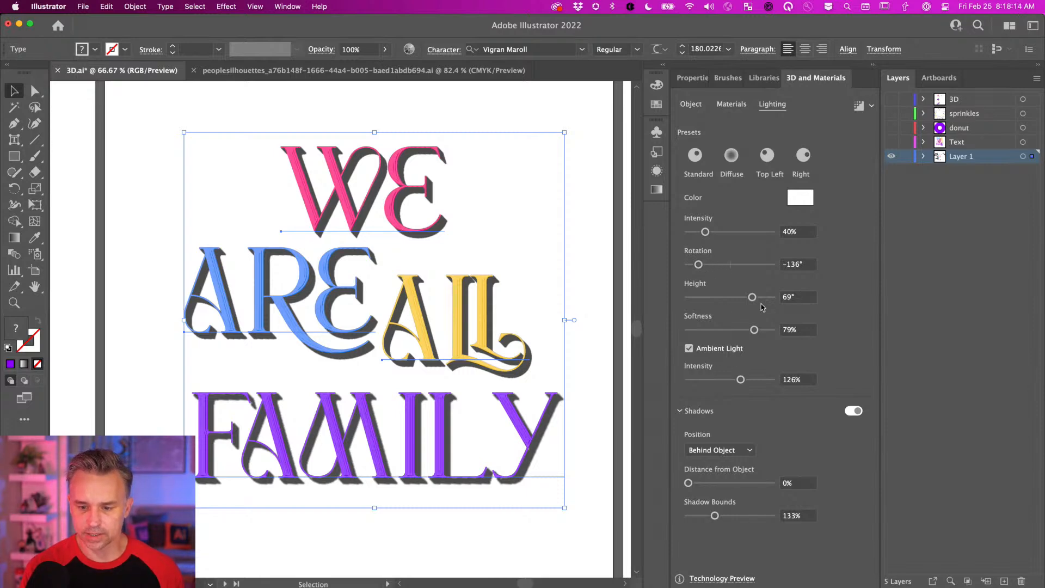
drag(752, 297, 760, 299)
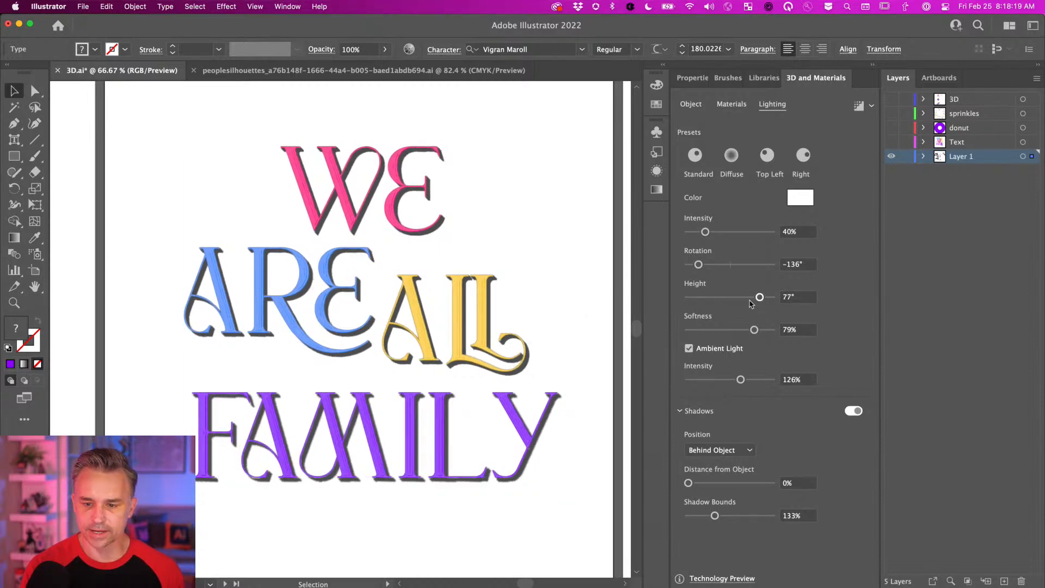
click(856, 105)
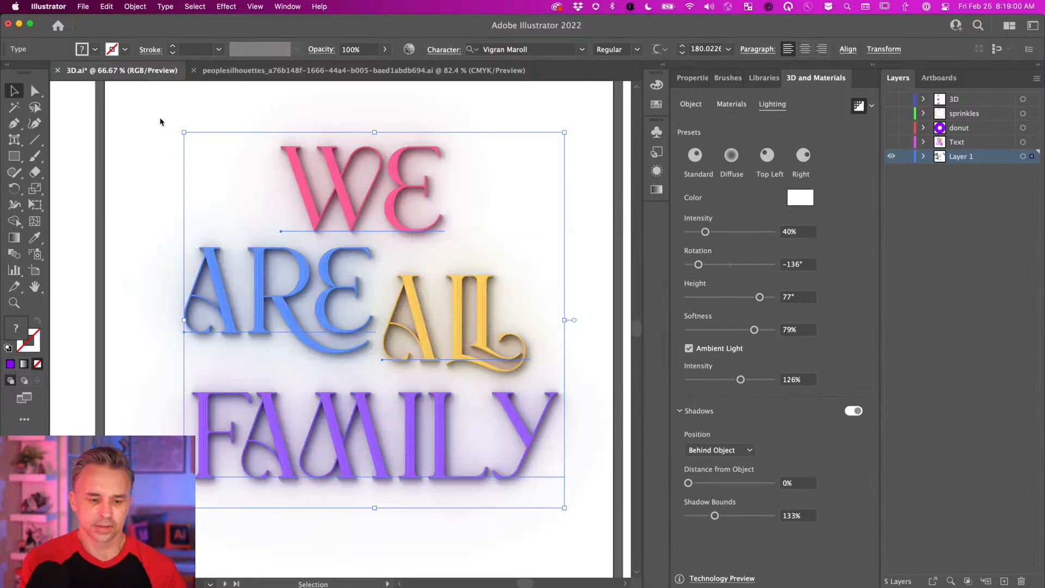
click(115, 137)
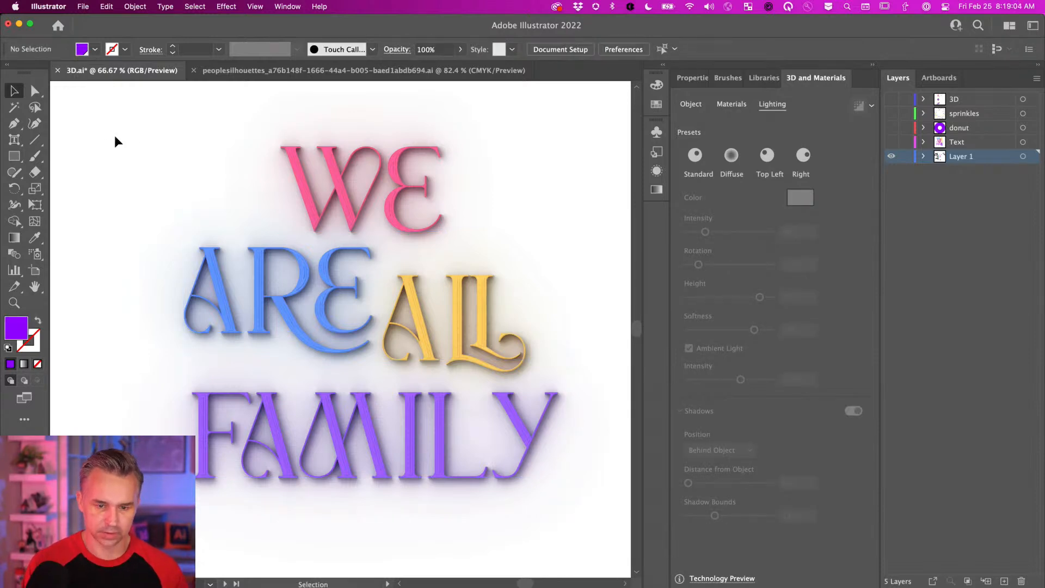
Step: Examine the ray-traced quote without the surrounding interface, beside the tilted extruded version and up close at 100%
key(Tab)
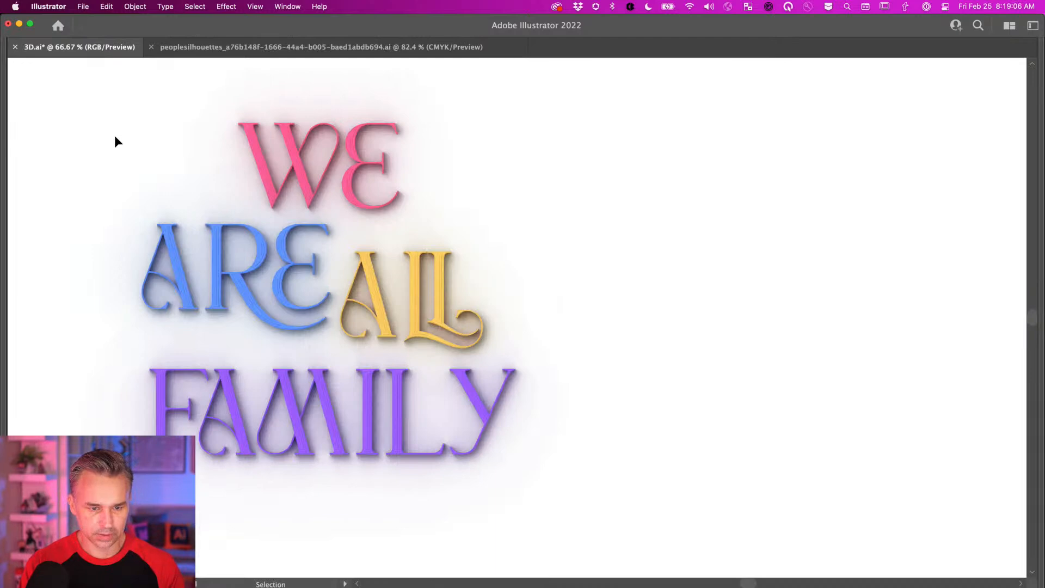
key(space)
drag(123, 181, 446, 228)
key(space)
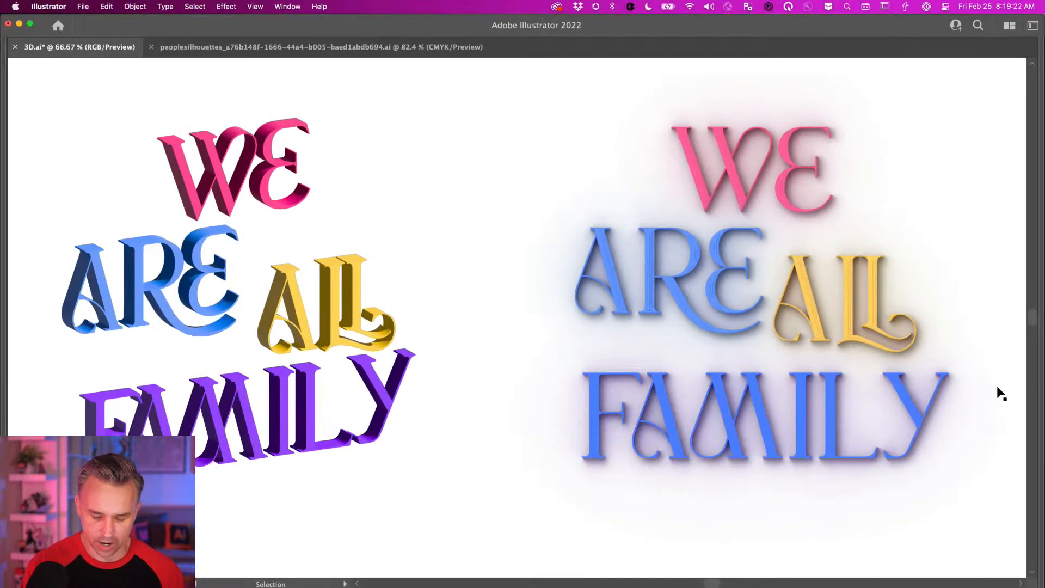
key(super+equal)
drag(512, 256, 207, 270)
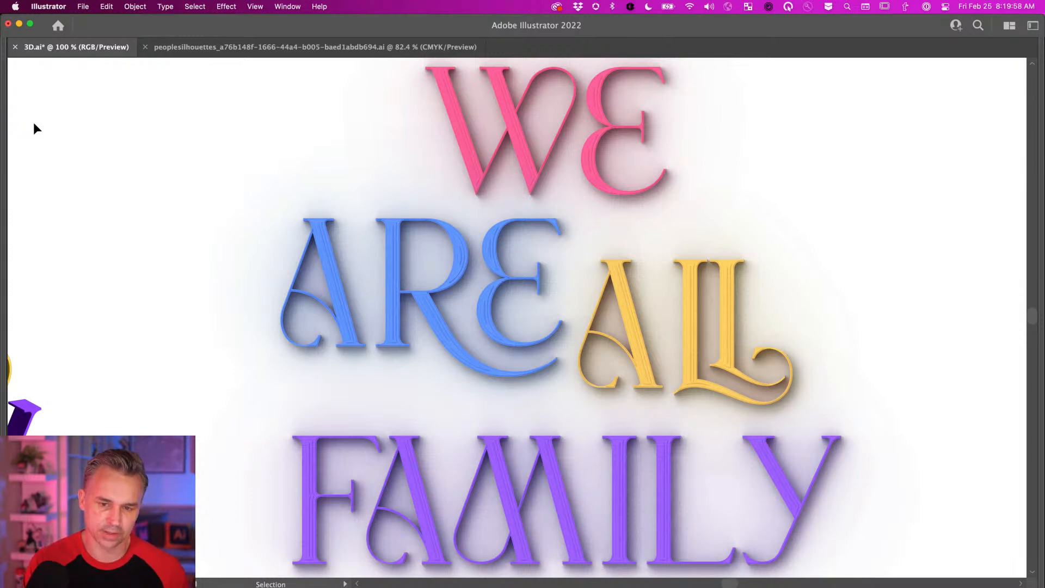
key(Tab)
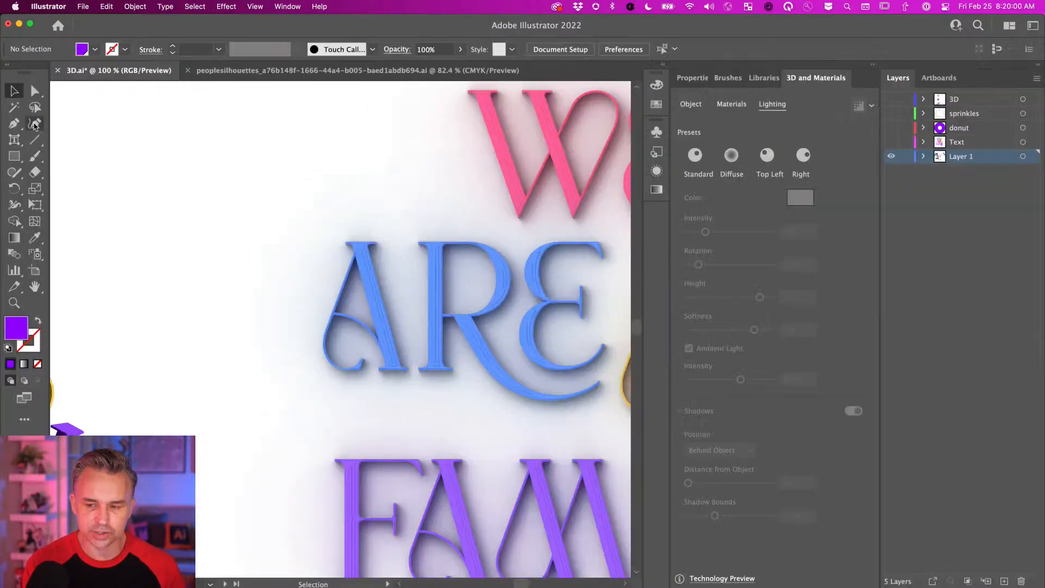
scroll(149, 191, right, 5)
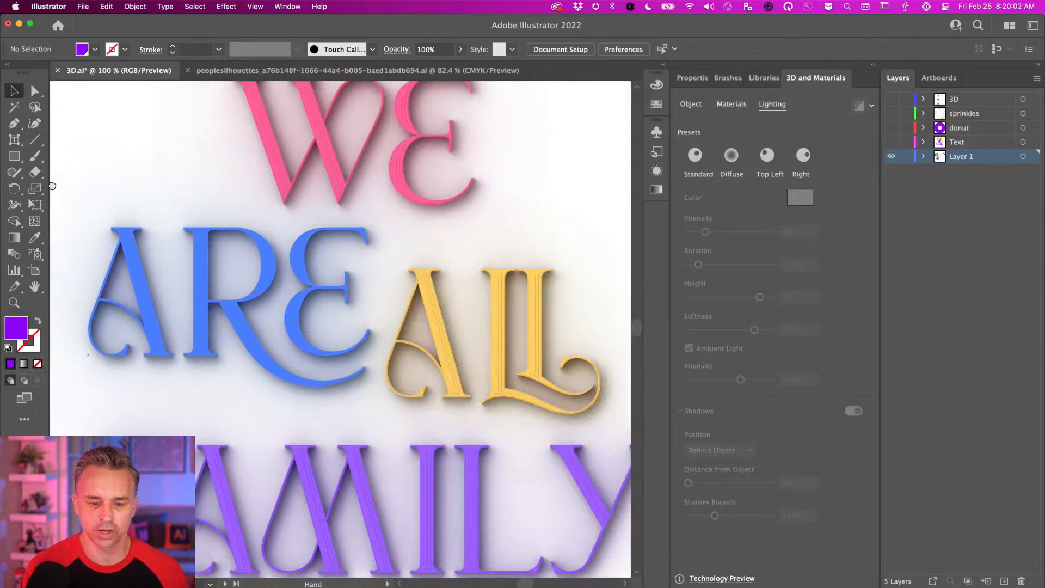
key(super+minus)
key(super+minus)
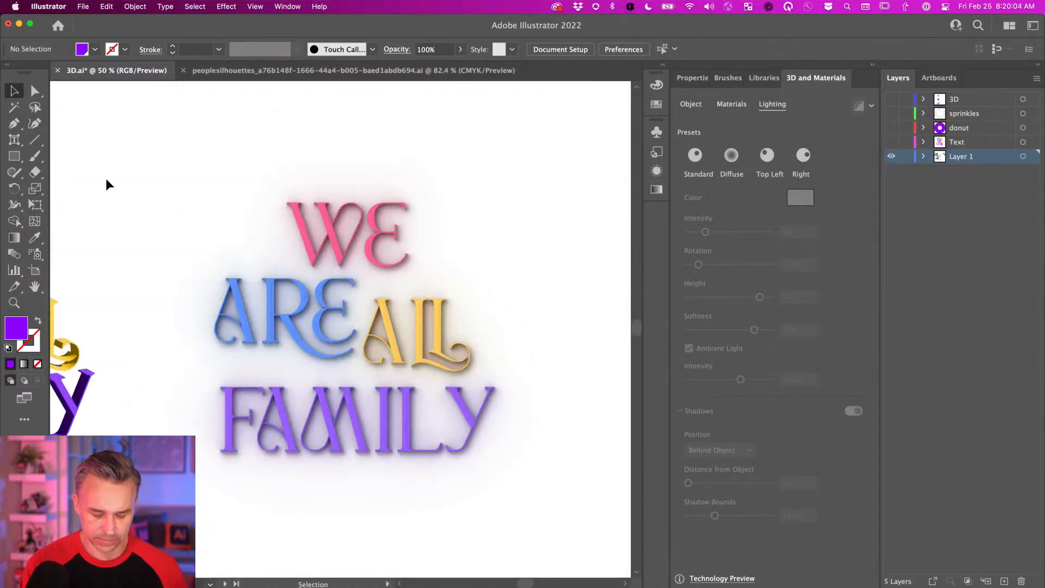
Step: Show the artboard edges again and rename the artboard holding the ray-traced quote as WeAreFamily
key(shift+super+h)
drag(105, 180, 171, 189)
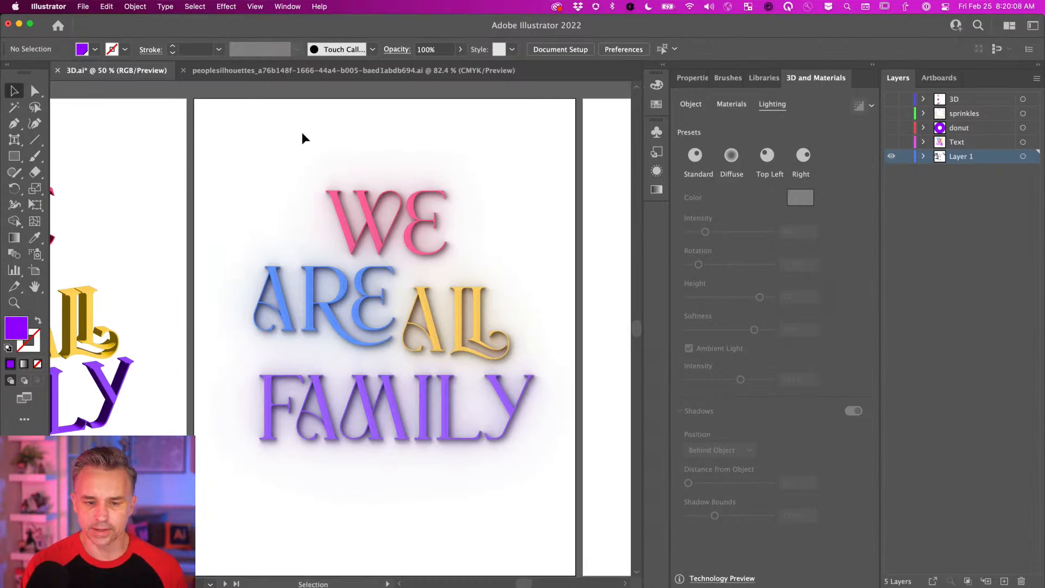
click(34, 270)
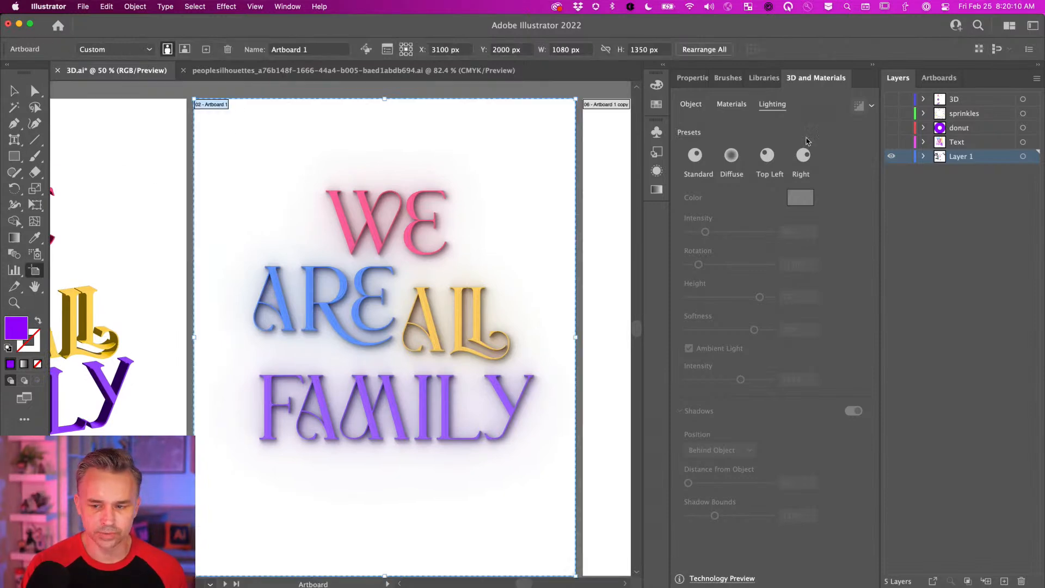
click(938, 78)
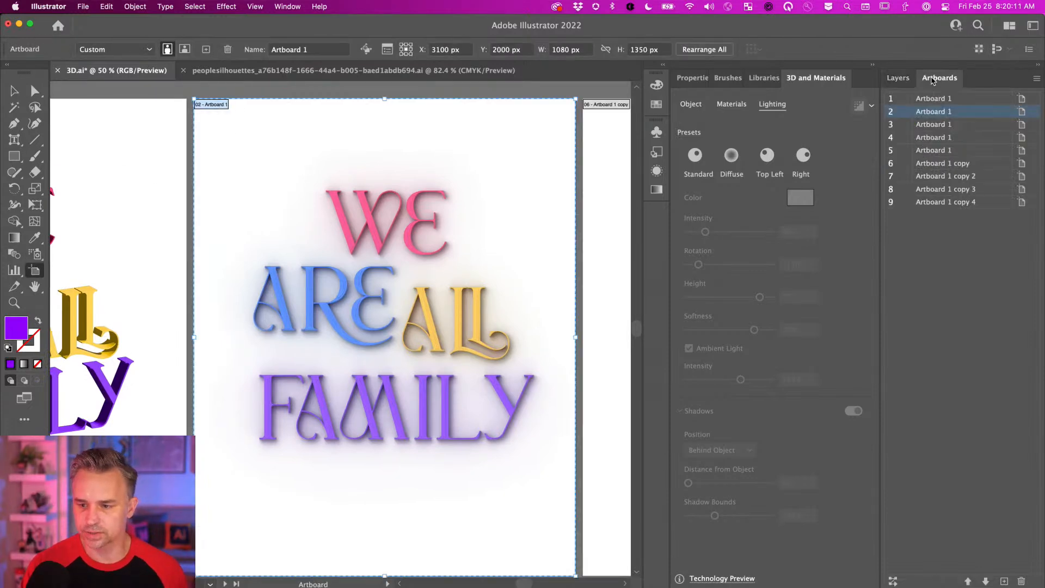
double_click(930, 112)
text(We)
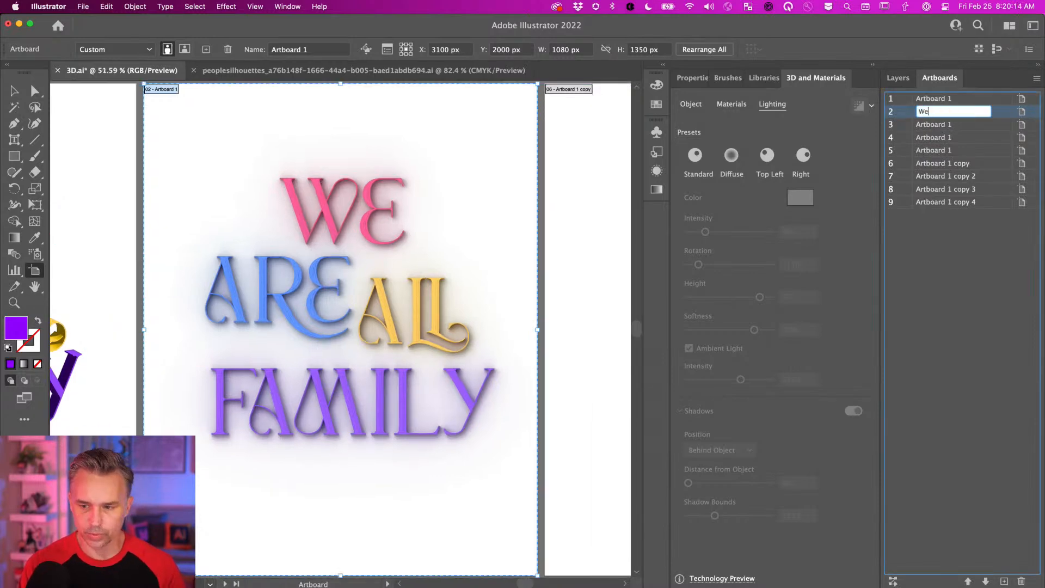
text(AreFamily)
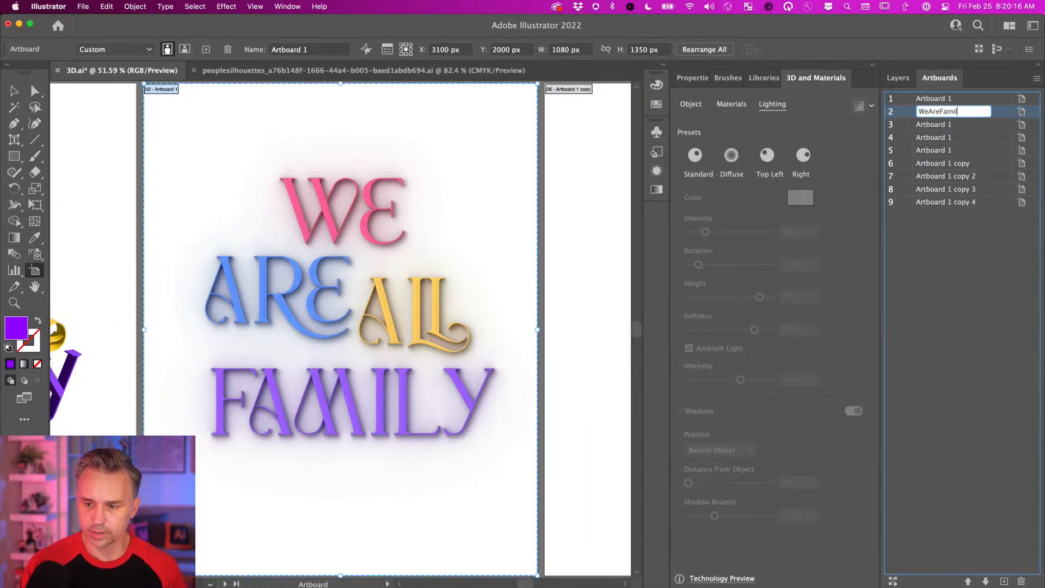
key(Return)
click(15, 91)
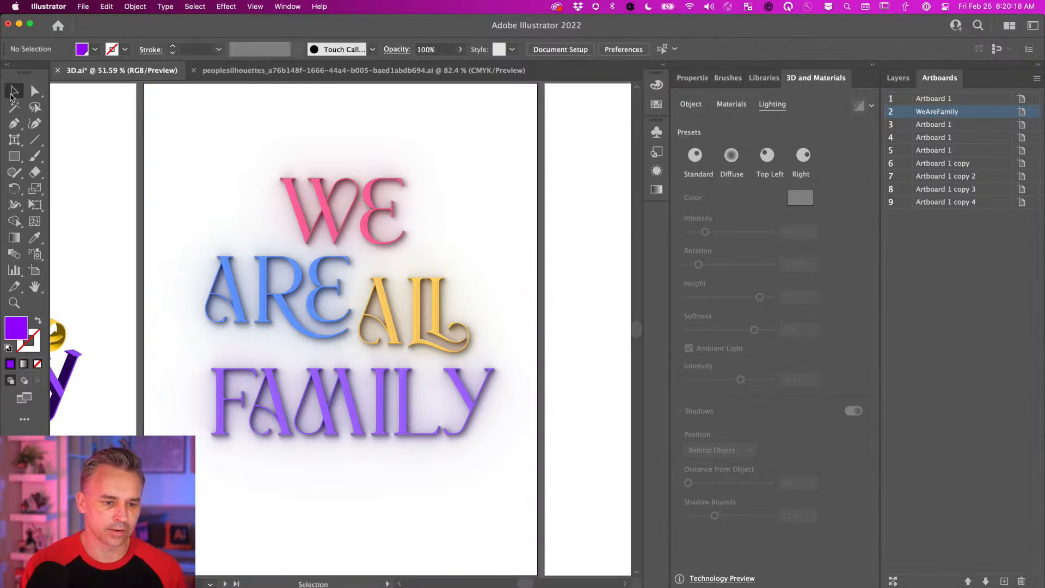
Step: Export only the WeAreFamily artboard for screens as a JPG 80 at 1x scale to the Desktop
click(83, 6)
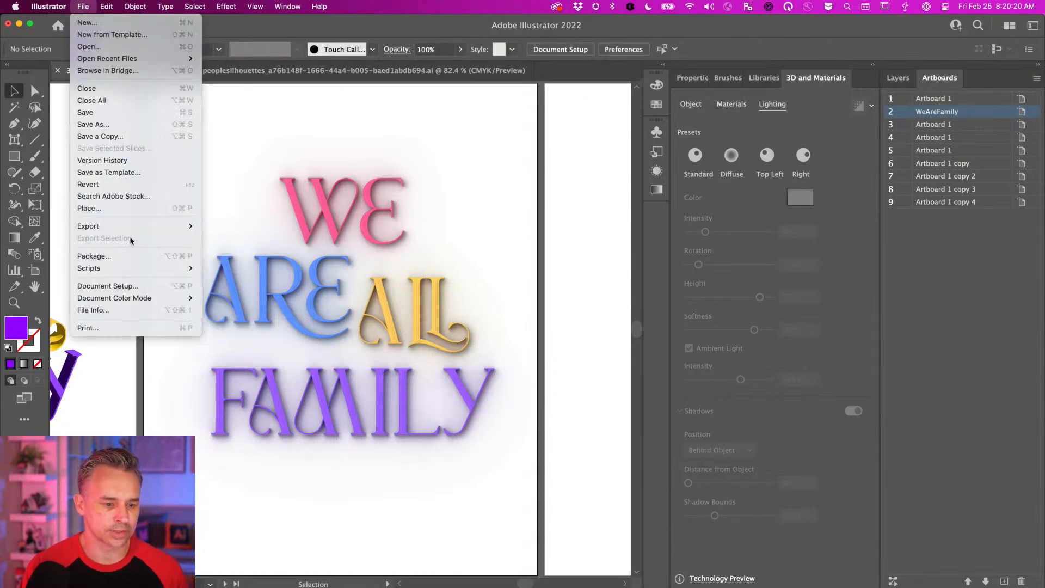
mouse_move(132, 226)
click(241, 225)
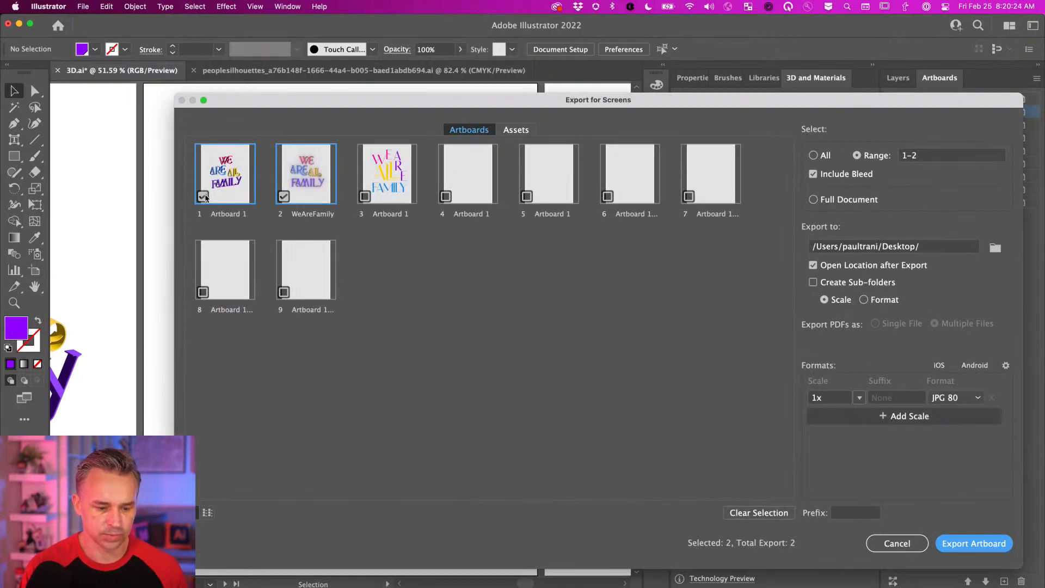
click(203, 196)
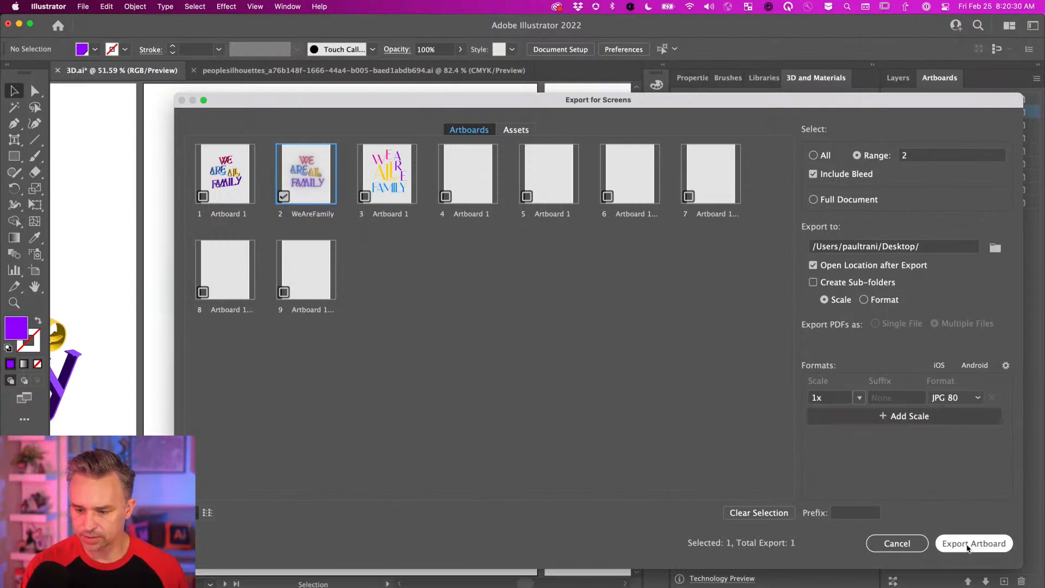
click(968, 544)
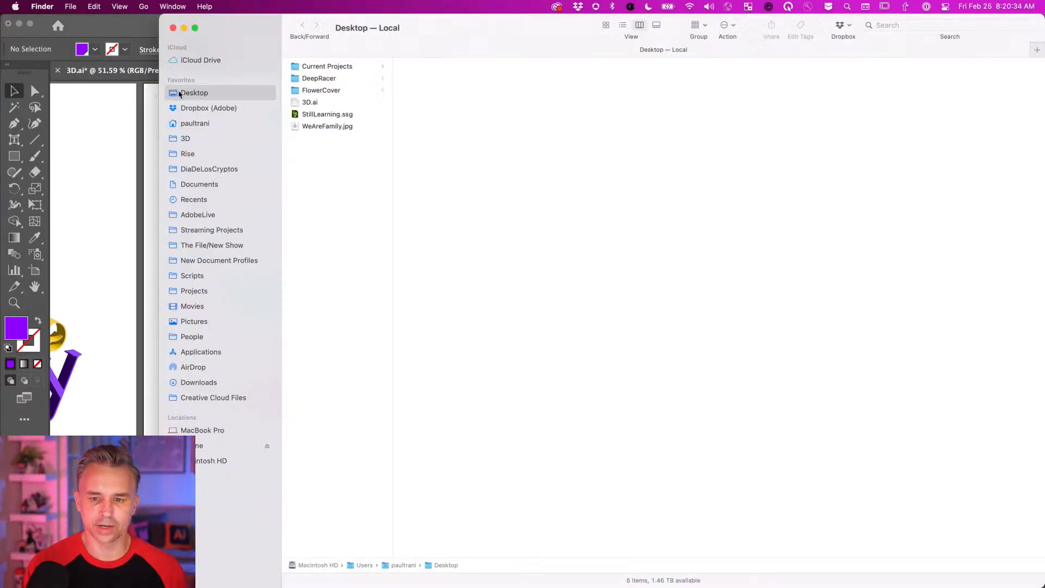
Step: Preview the exported WeAreFamily.jpg in Finder's Desktop folder and close the Finder window
drag(159, 15, 393, 121)
drag(480, 136, 277, 67)
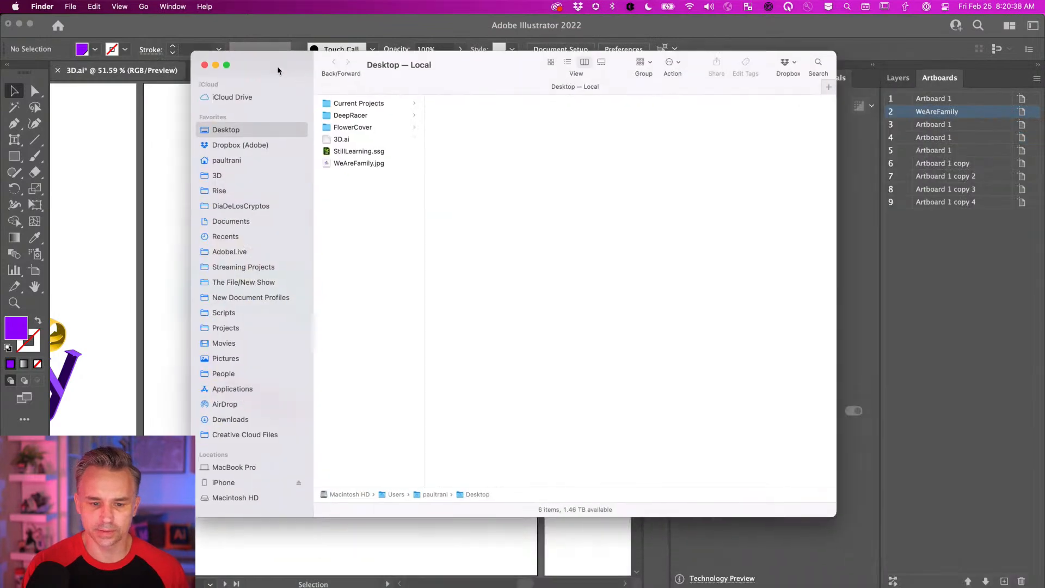
click(334, 163)
key(space)
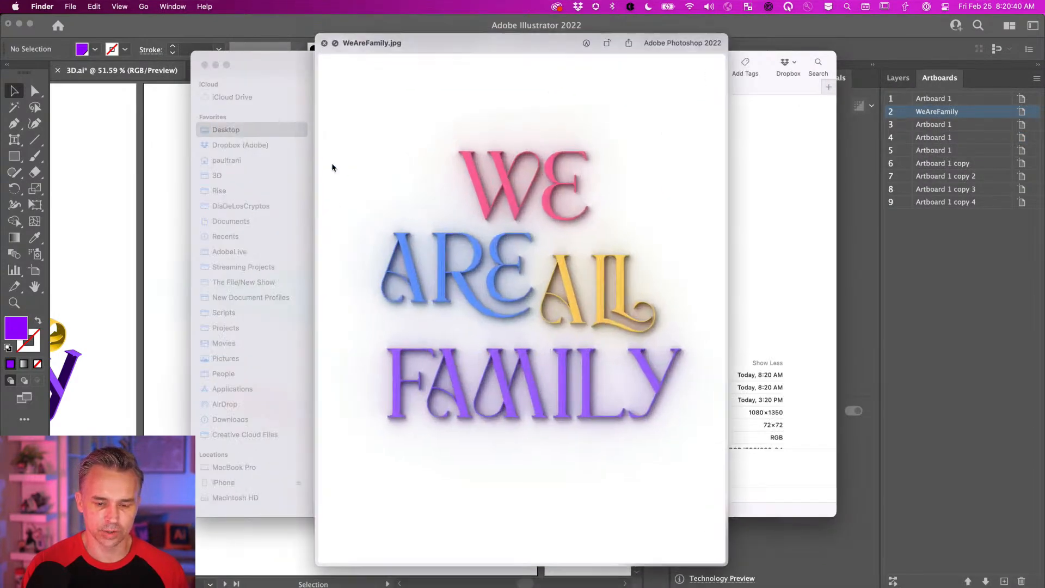
key(space)
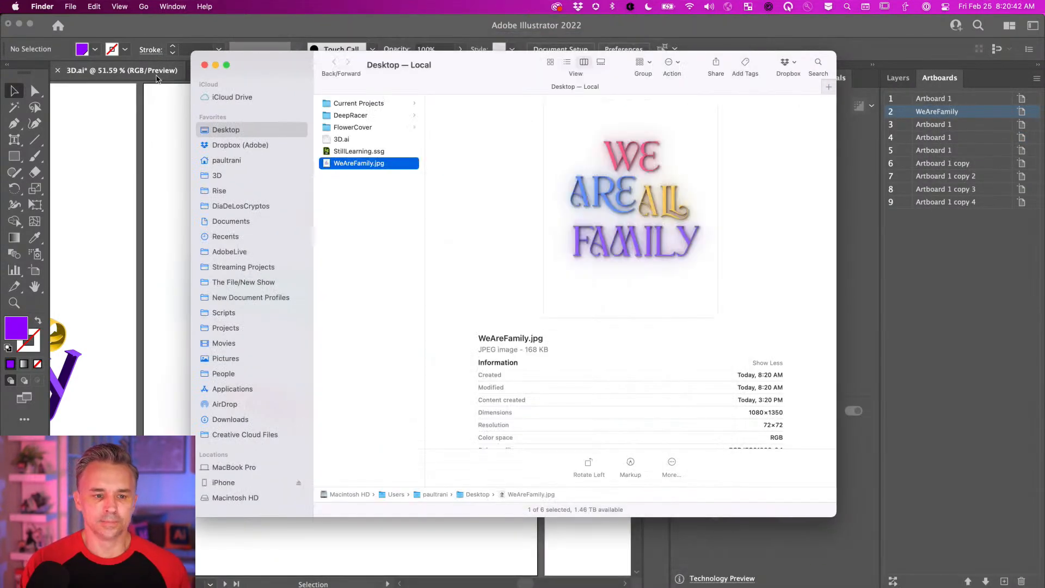
click(205, 65)
Step: Select the four words of the tilted extruded quote, open Asset Export and set the export format to OBJ
click(214, 20)
key(space)
drag(194, 146, 571, 140)
drag(175, 128, 468, 499)
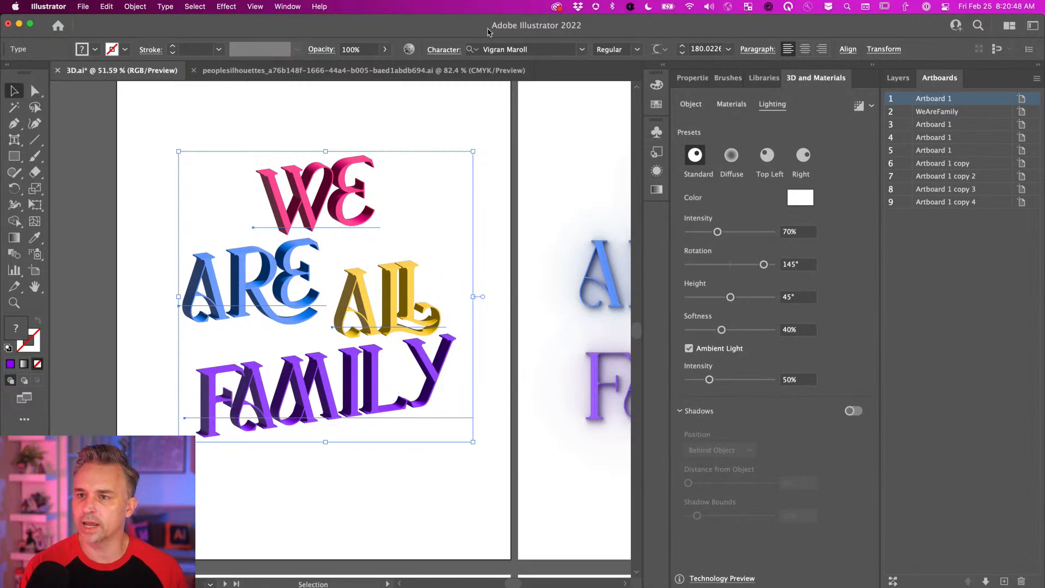
click(289, 6)
click(345, 213)
drag(637, 117, 532, 97)
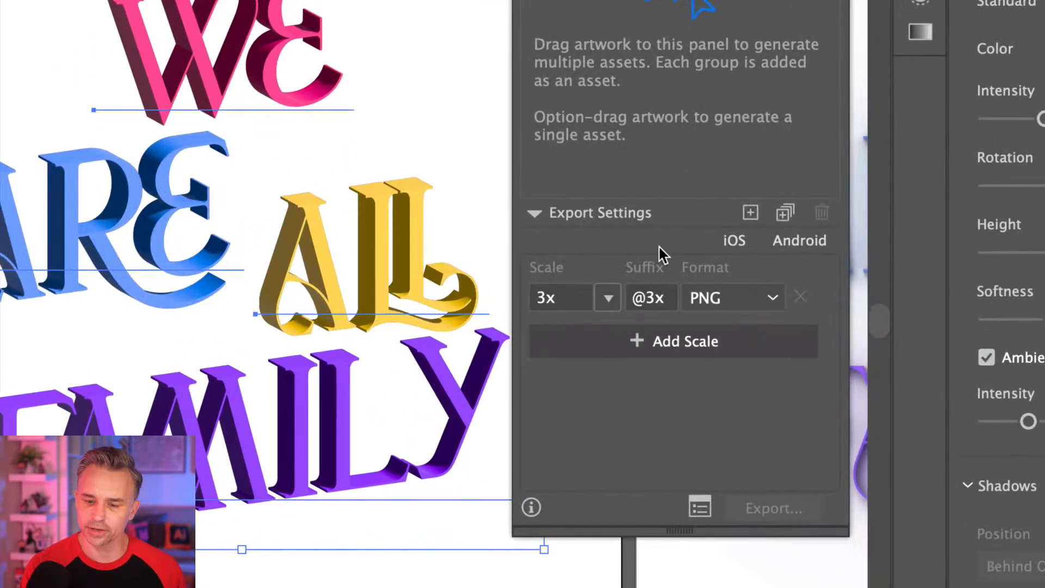
click(758, 299)
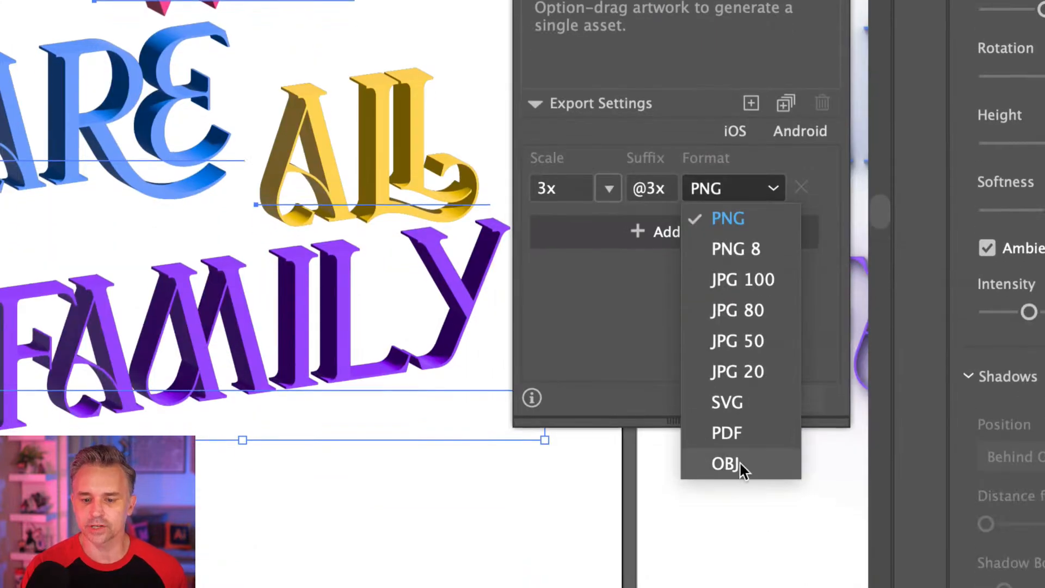
click(739, 463)
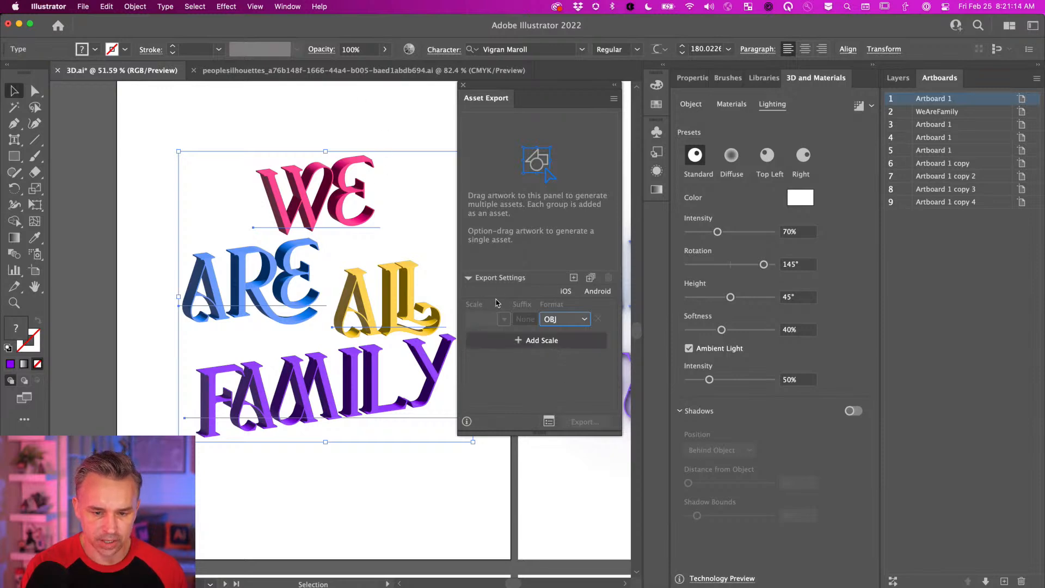
Step: Add the quote's words as separate export assets, and group the words to add them as one combined asset
drag(318, 211, 482, 163)
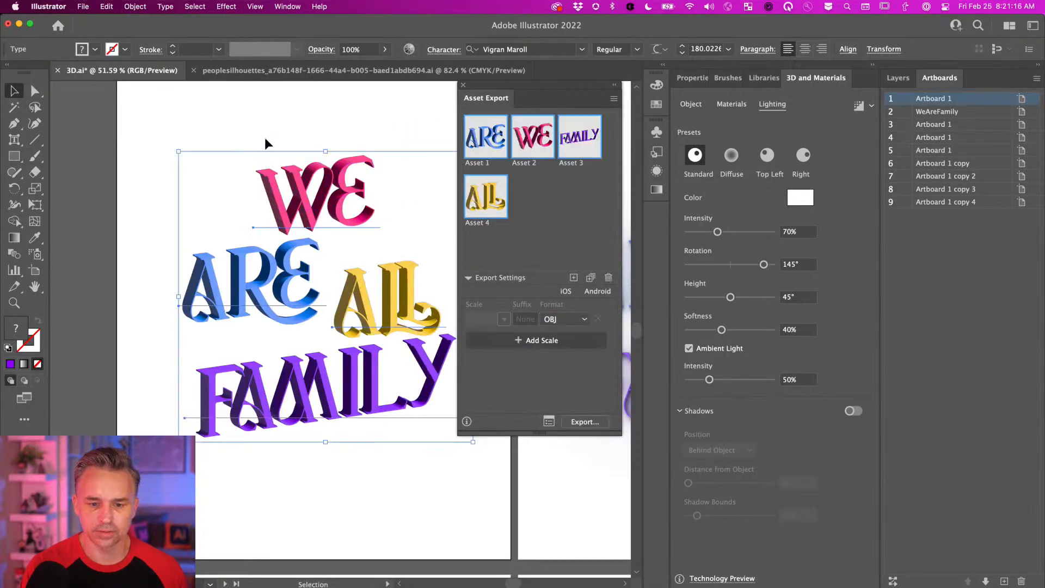
right_click(310, 216)
click(264, 211)
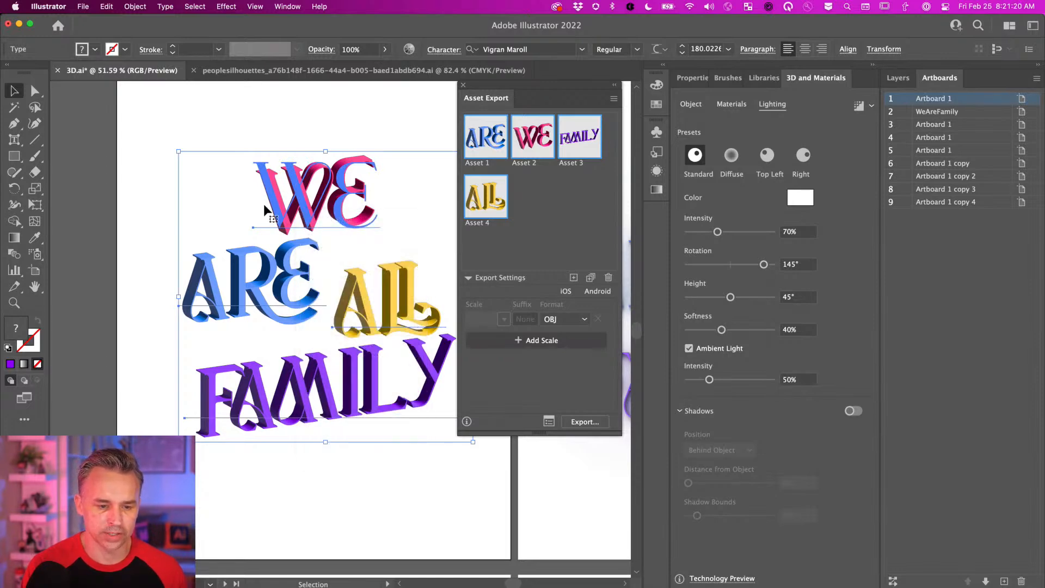
key(super+g)
drag(292, 188, 567, 209)
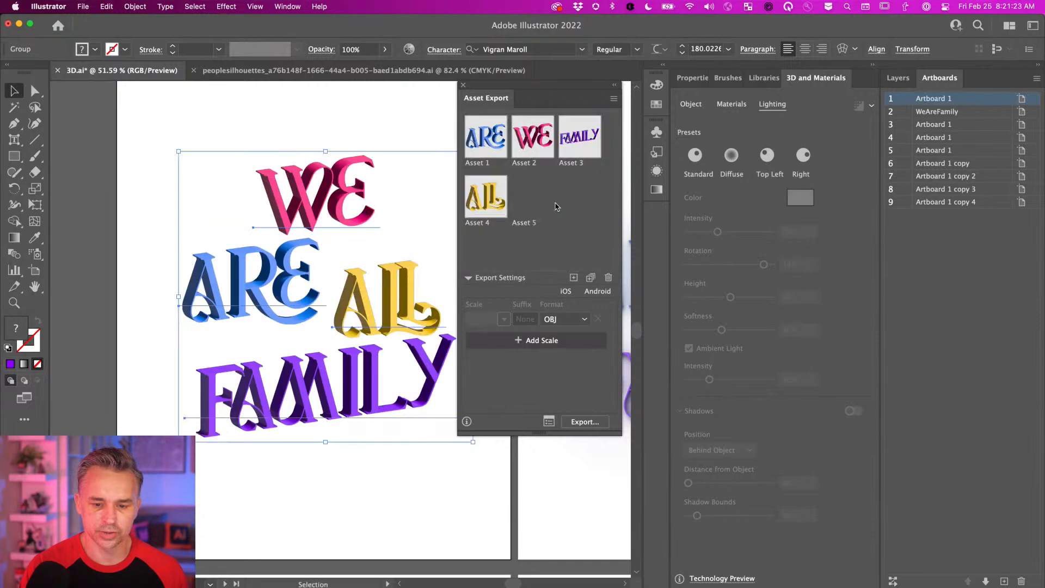
Step: Name the combined asset WeFam, export it as OBJ to the Desktop and close the Asset Export settings
double_click(524, 223)
text(WeFa)
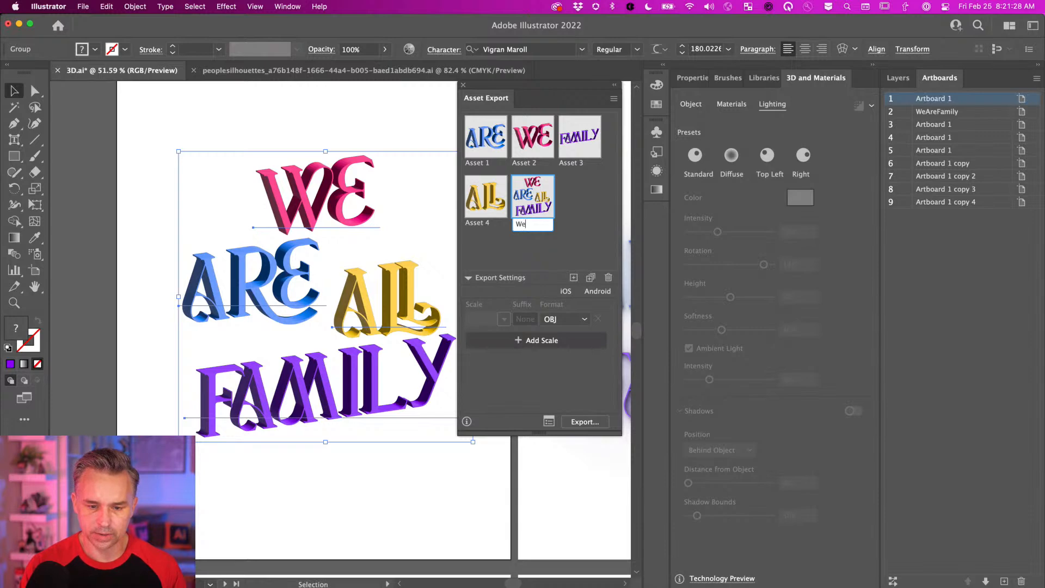
key(Return)
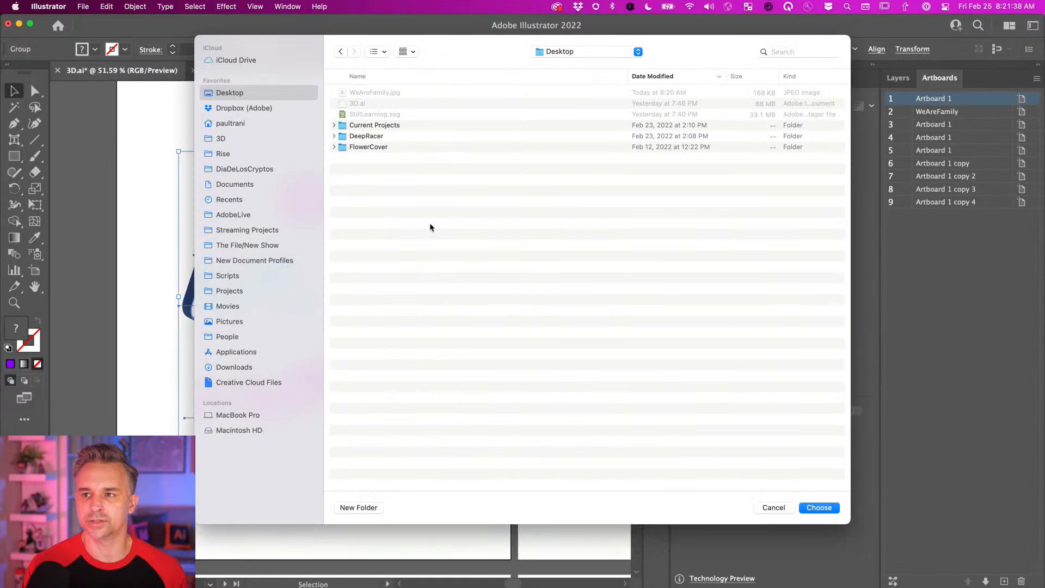
click(819, 507)
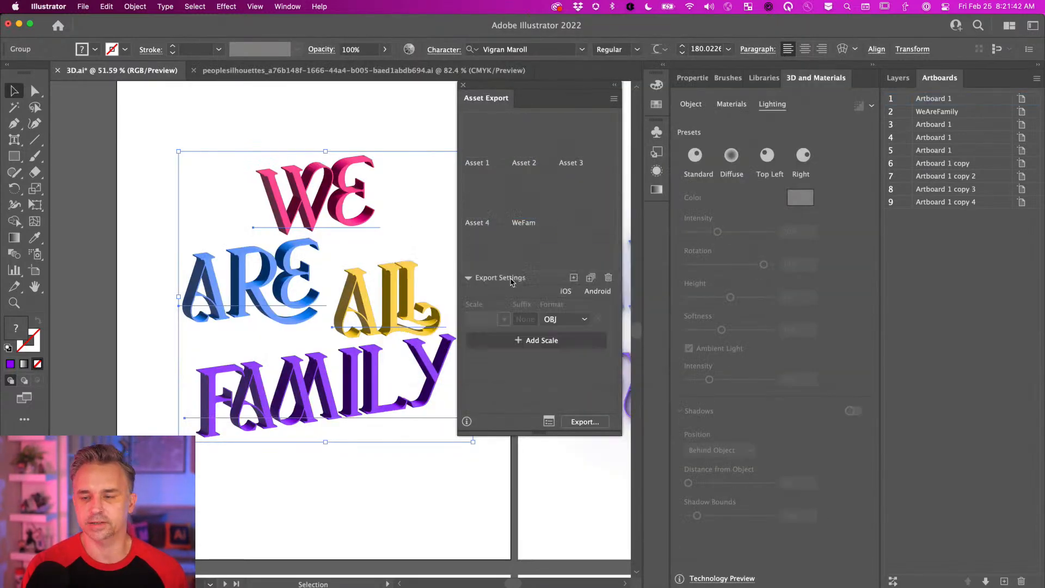
drag(506, 86, 508, 142)
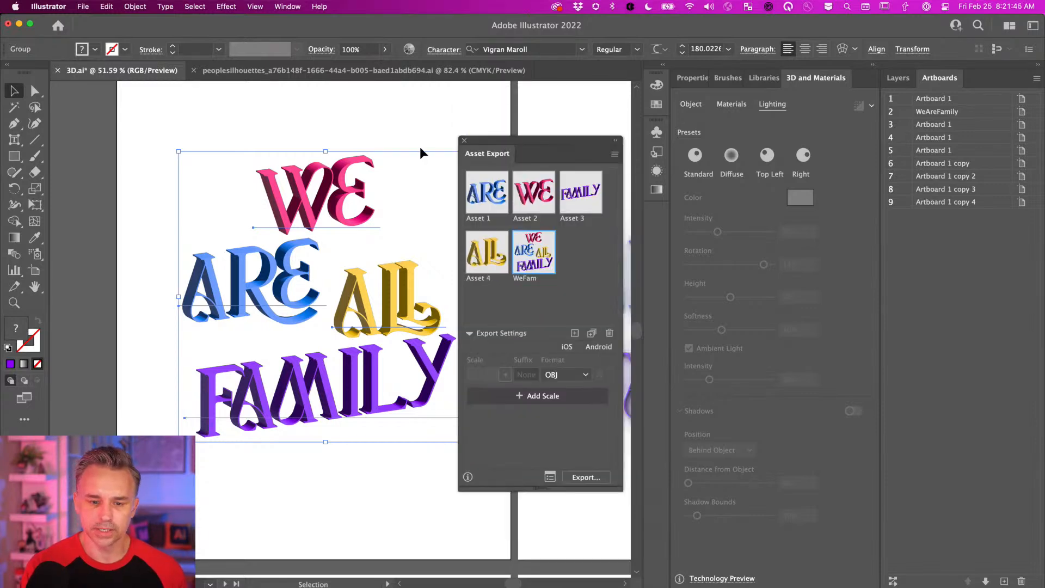
click(464, 141)
click(312, 129)
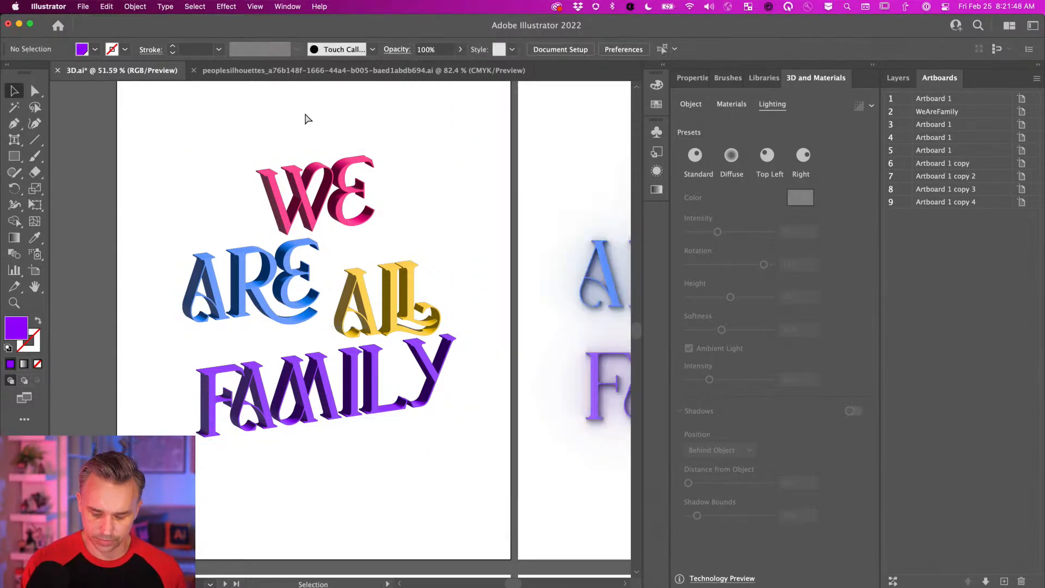
Step: Select the LIFT OTHERS UP text beside the artboards and copy the GROW lettering's type style onto it with the Eyedropper
key(super+minus)
key(super+minus)
key(super+minus)
key(space)
drag(349, 294, 362, 269)
drag(211, 318, 299, 275)
drag(155, 306, 248, 390)
key(space)
drag(202, 279, 374, 164)
key(super+equal)
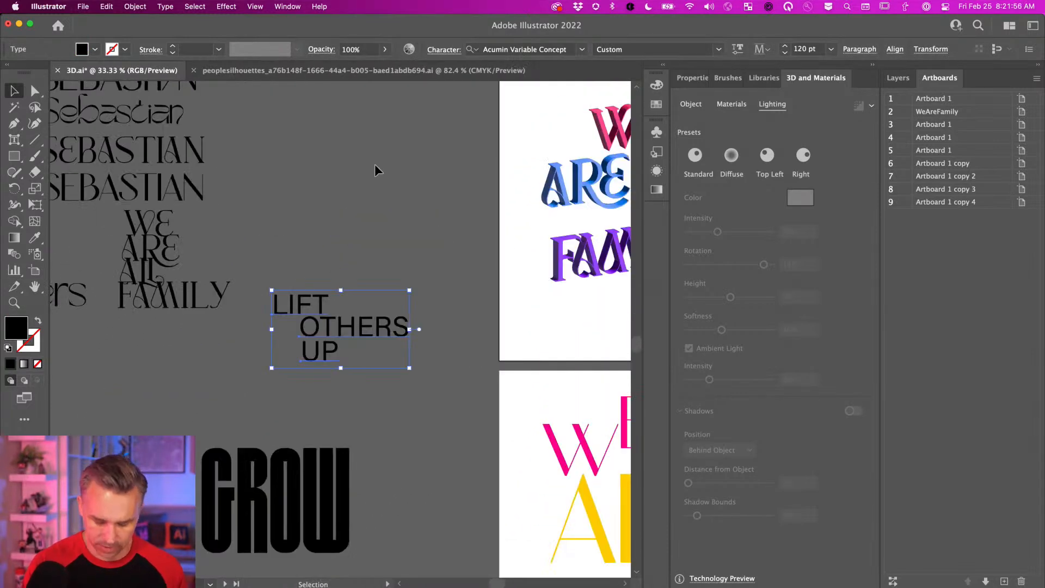
key(i)
click(254, 467)
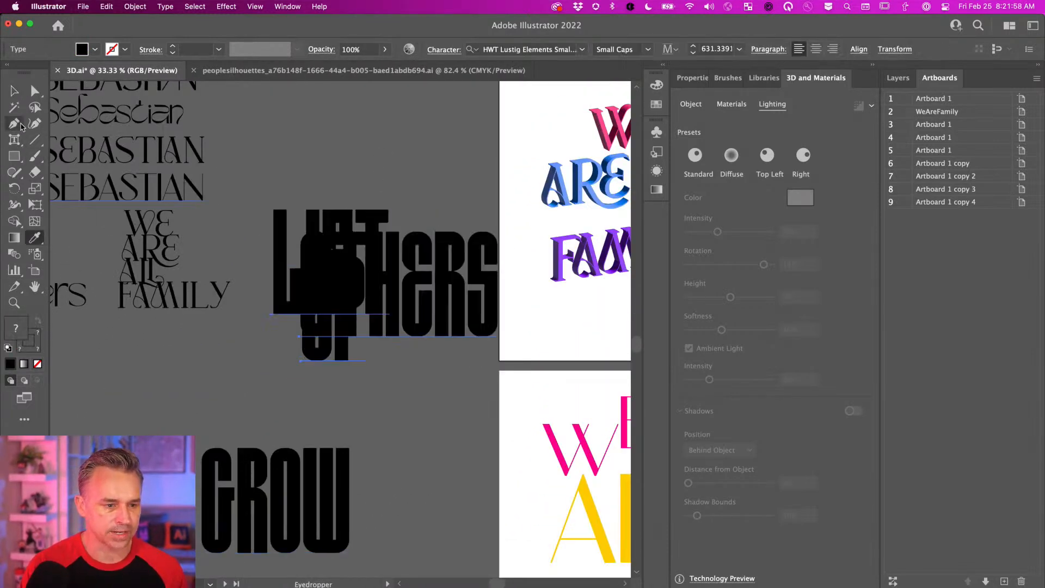
Step: Move the LIFT OTHERS UP text onto the artboard beside the ray-traced quote and stack the words with UP above OTHERS above LIFT
click(14, 91)
key(space)
drag(393, 188, 193, 190)
drag(166, 280, 535, 149)
key(space)
click(422, 157)
drag(401, 233, 381, 367)
drag(531, 188, 565, 181)
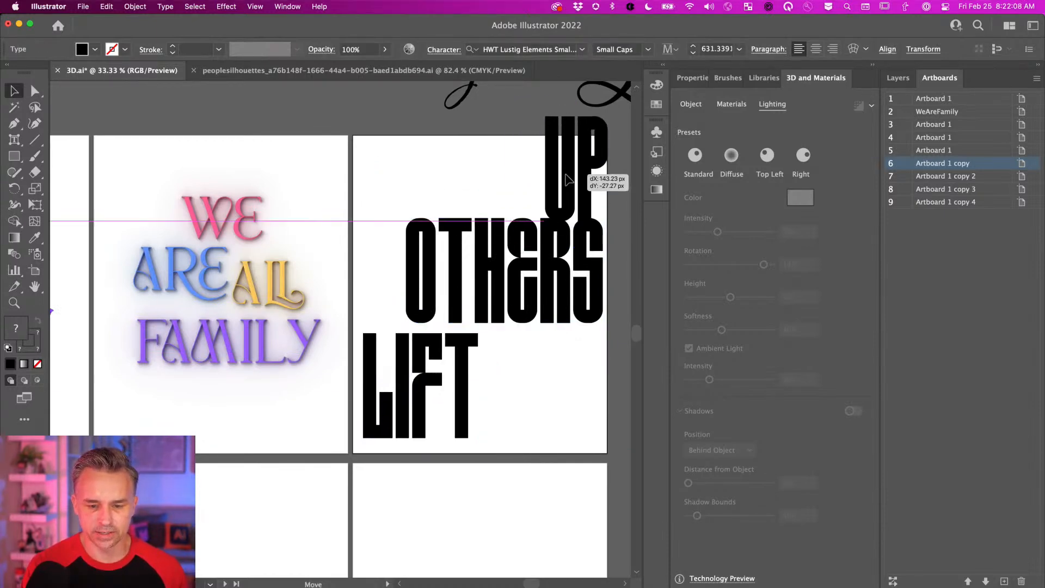
Step: Scale down the three stacked words together and position them within the artboard's margins
drag(390, 154, 561, 423)
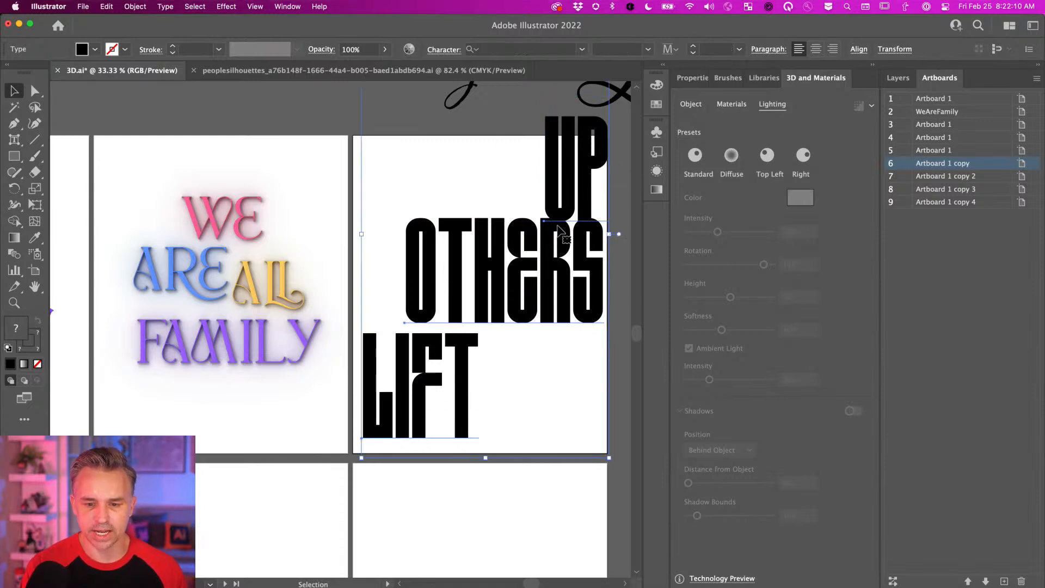
drag(363, 458, 433, 354)
drag(463, 279, 423, 403)
click(299, 141)
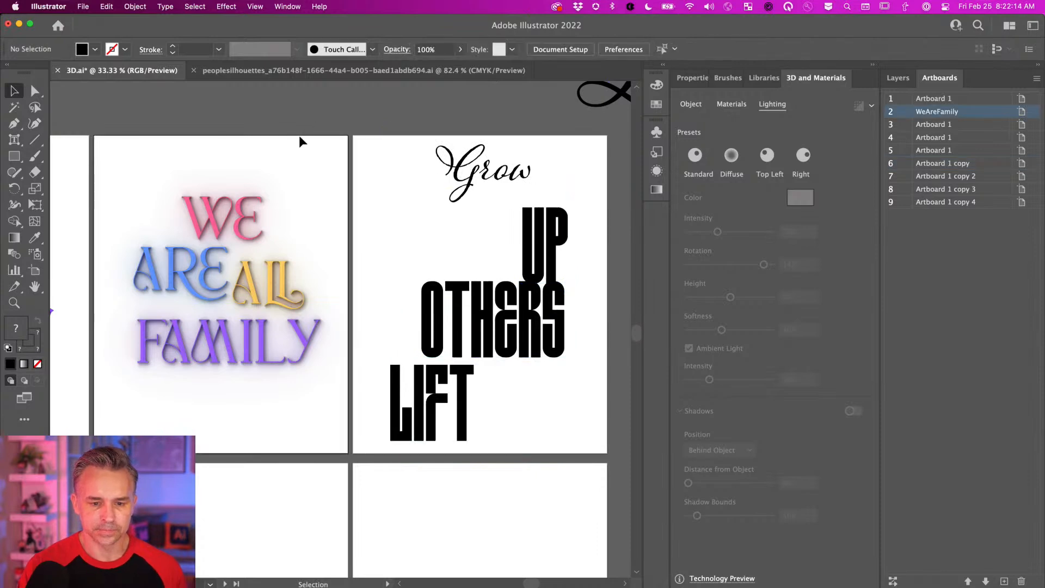
Step: Move the script word Grow off the artboard to the area above it
scroll(310, 243, up, 5)
scroll(381, 261, right, 1)
drag(437, 275, 436, 138)
scroll(413, 218, down, 5)
scroll(413, 218, left, 1)
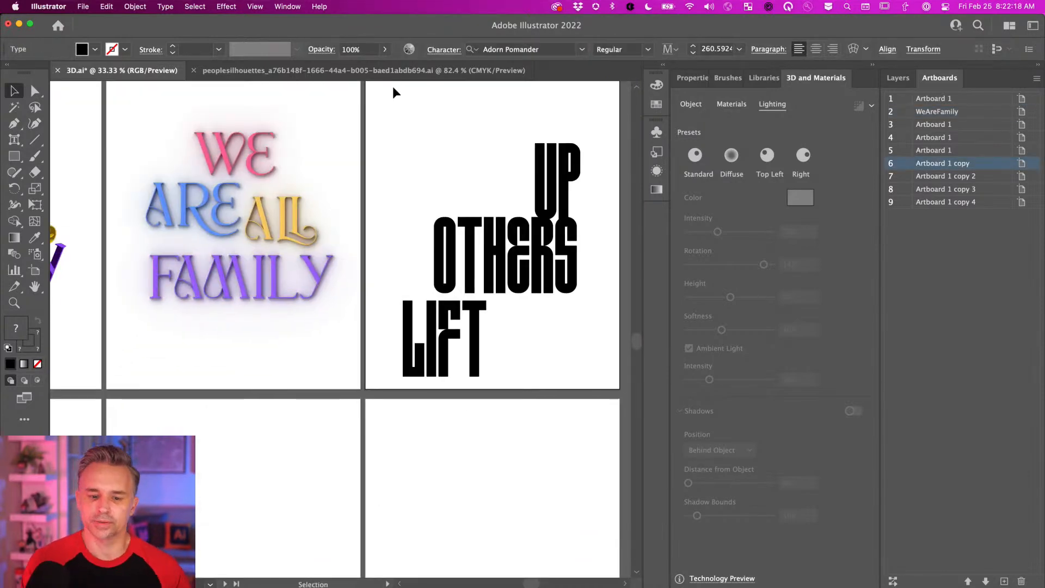
Step: Raise UP toward the artboard's upper corner and adjust the spacing of OTHERS and LIFT beneath it
drag(534, 179, 542, 139)
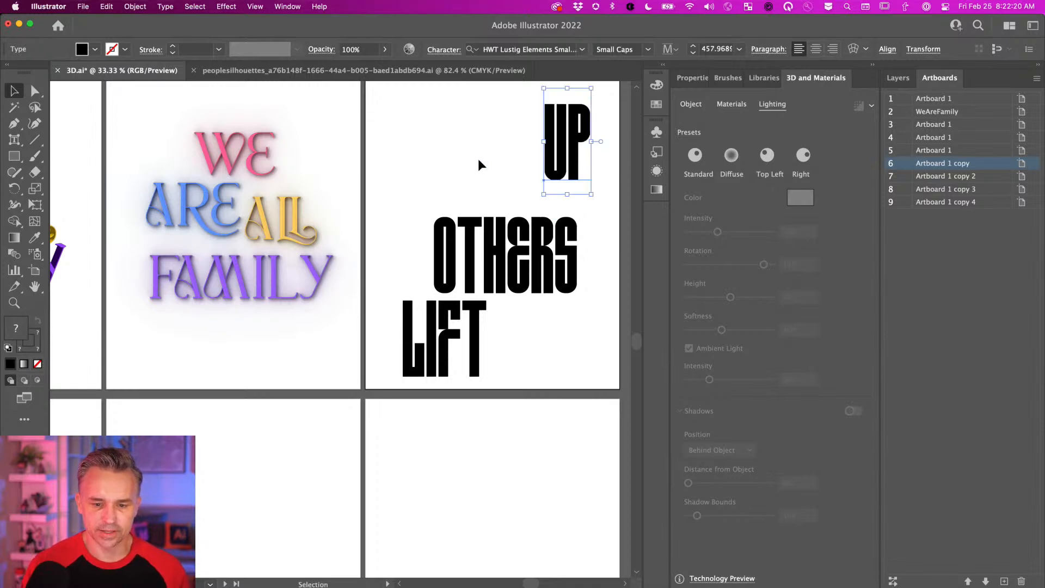
drag(461, 156, 443, 246)
drag(482, 349, 483, 334)
drag(430, 418, 433, 414)
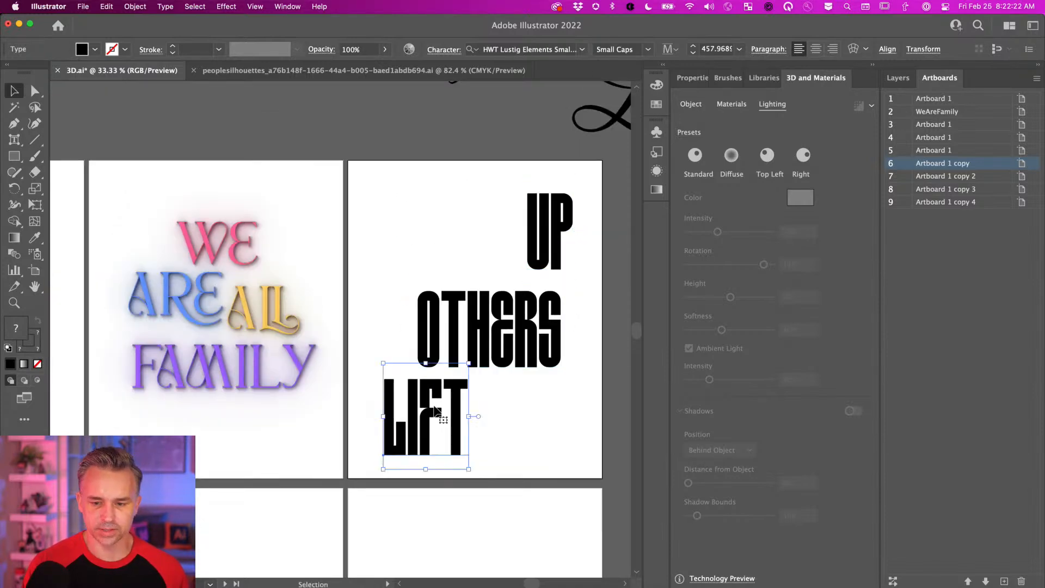
Step: Show the swatches and fill LIFT with pink, OTHERS with yellow and UP with purple
click(873, 65)
click(847, 65)
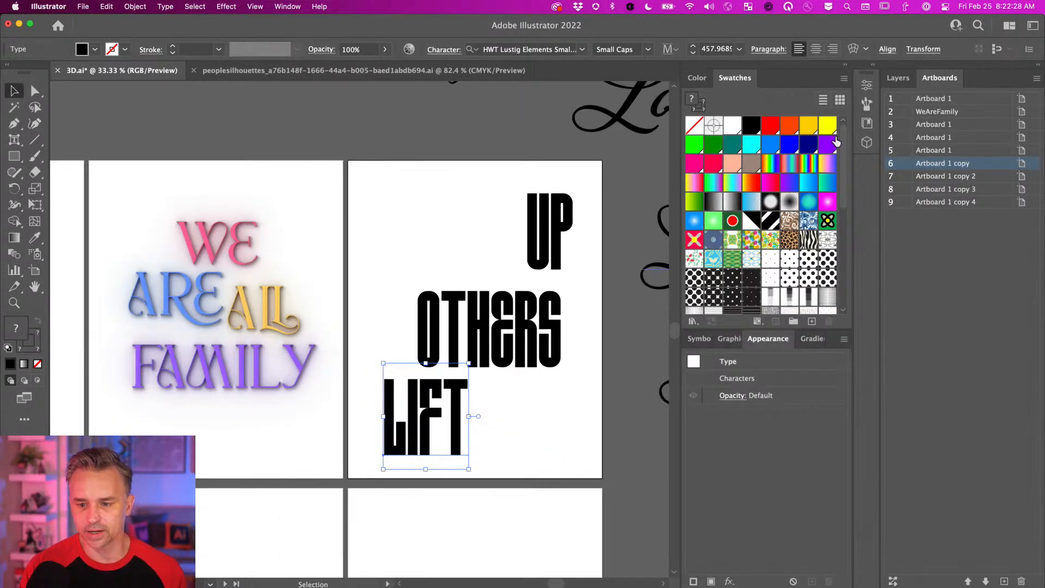
click(693, 167)
click(556, 316)
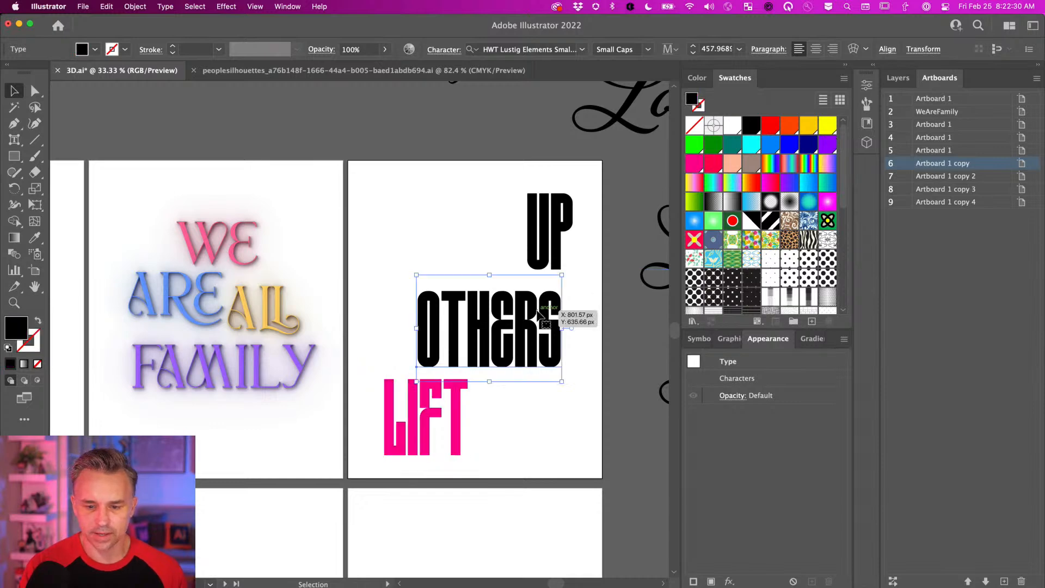
click(805, 129)
click(551, 219)
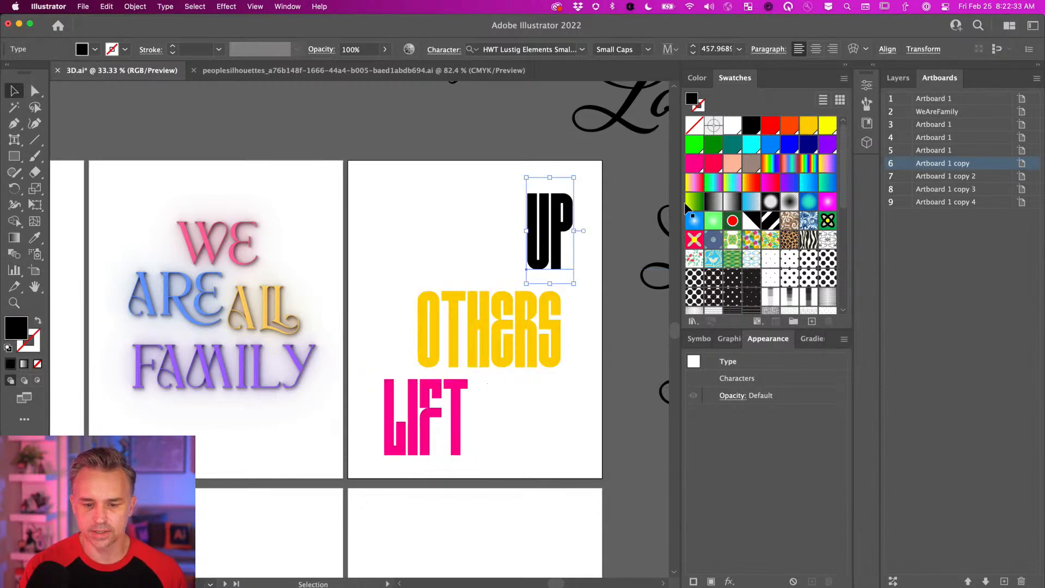
click(828, 145)
click(405, 216)
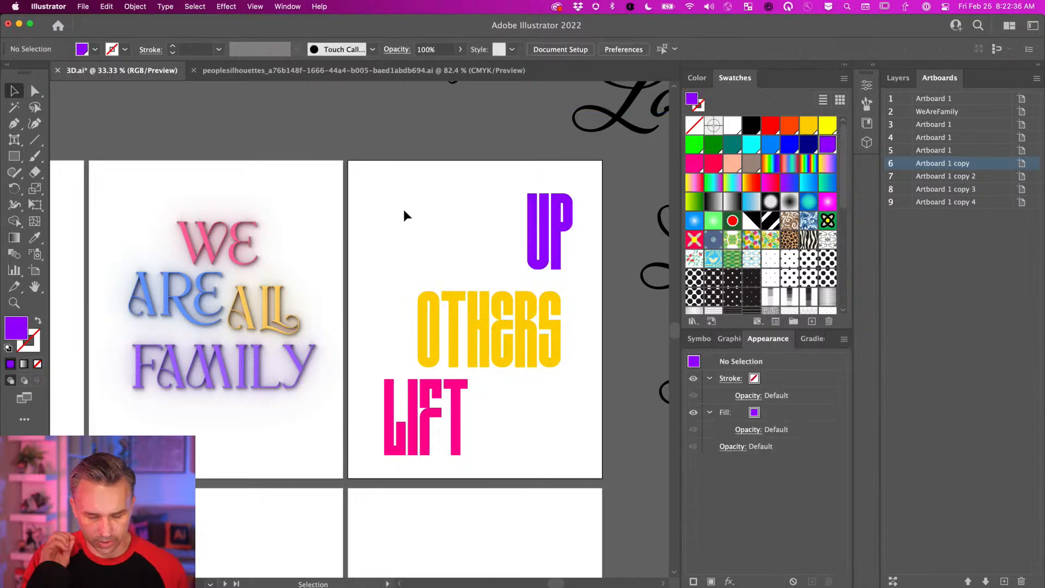
Step: Move the loose script lettering beside the artboards, including the word Grow, farther away from the LIFT OTHERS UP artboard
drag(384, 186, 583, 442)
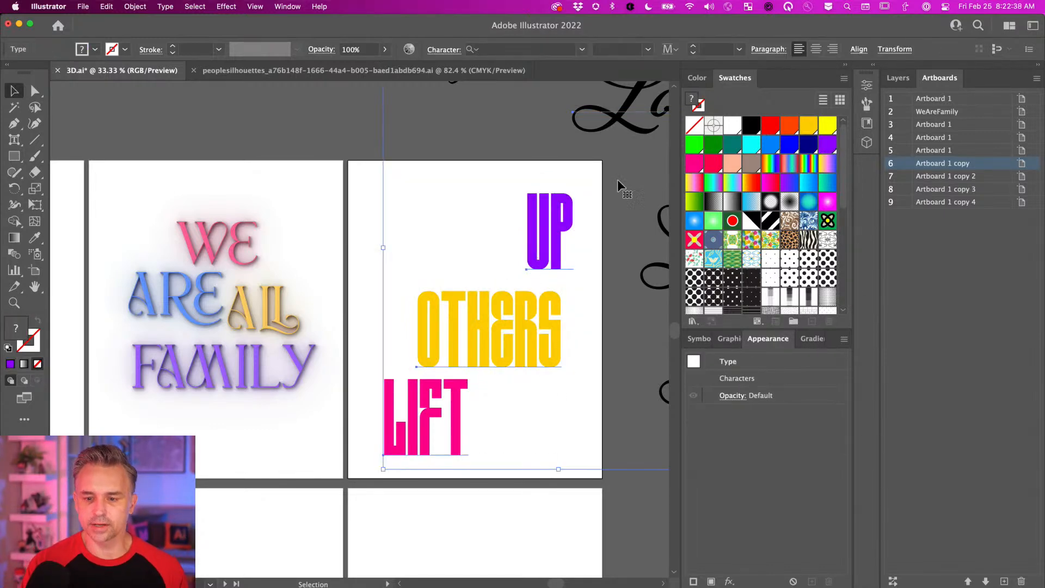
click(453, 144)
drag(479, 148, 195, 266)
drag(308, 198, 529, 118)
drag(348, 327, 540, 482)
drag(447, 375, 641, 347)
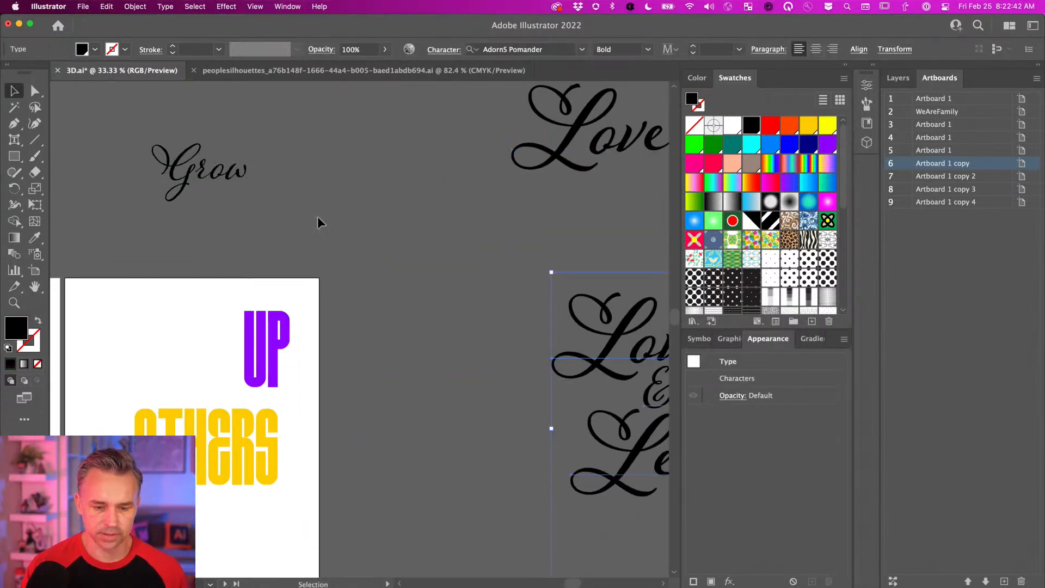
drag(212, 176, 281, 100)
drag(197, 262, 458, 129)
Step: Extrude the words UP, OTHERS and LIFT together in 3D
drag(361, 162, 579, 463)
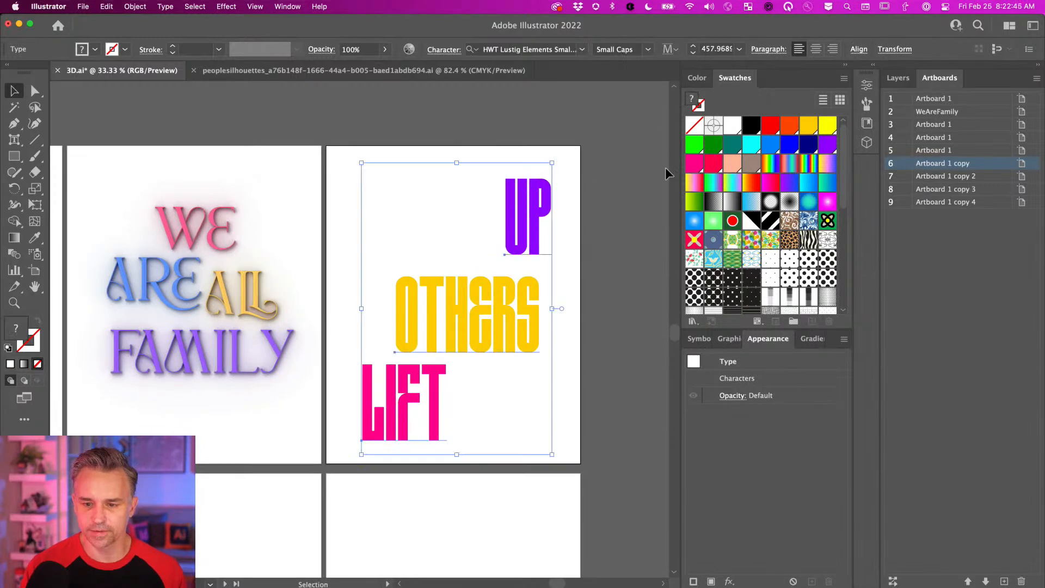
click(873, 66)
click(218, 6)
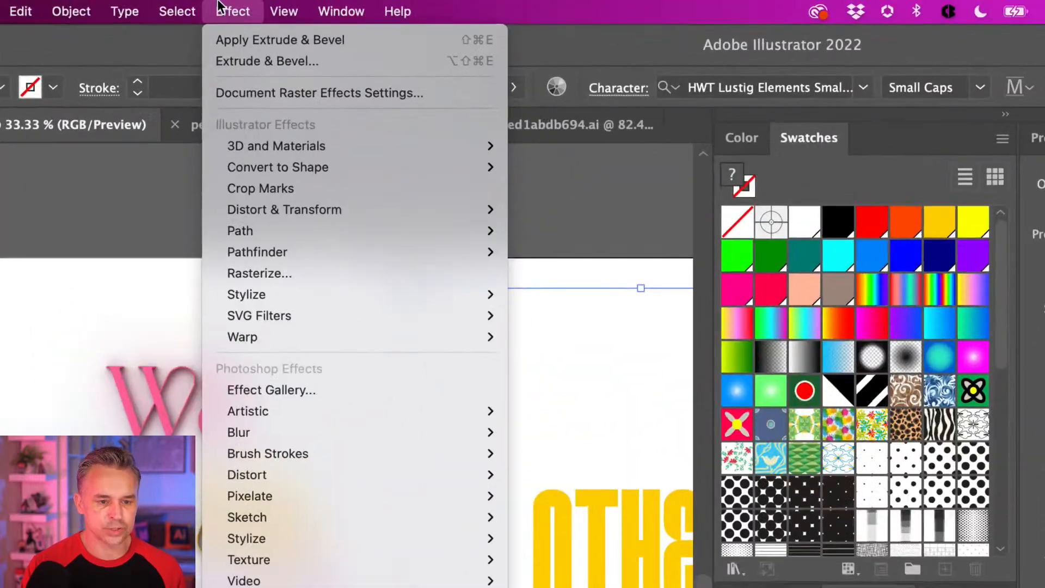
mouse_move(240, 87)
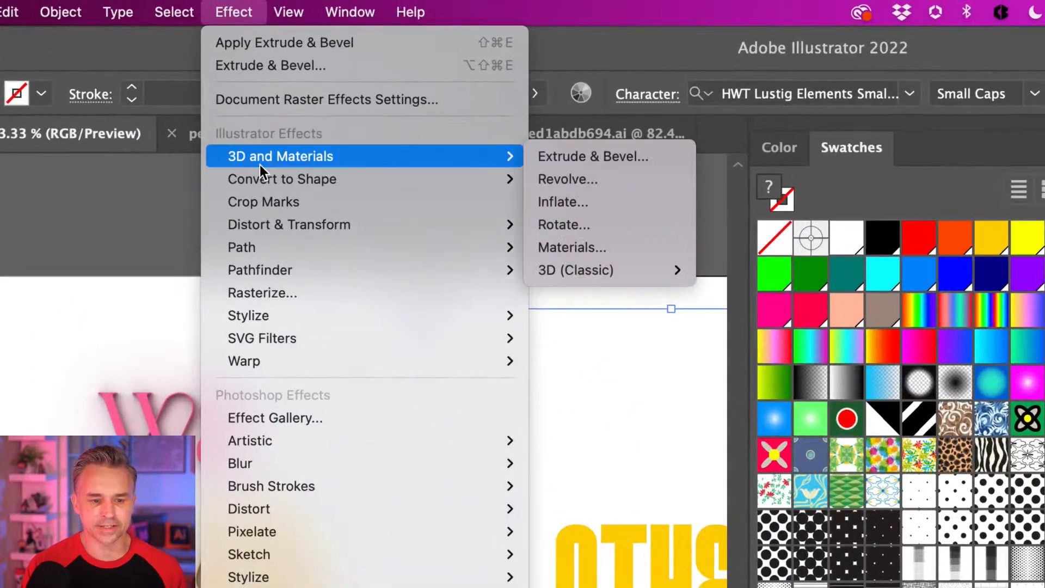
click(651, 25)
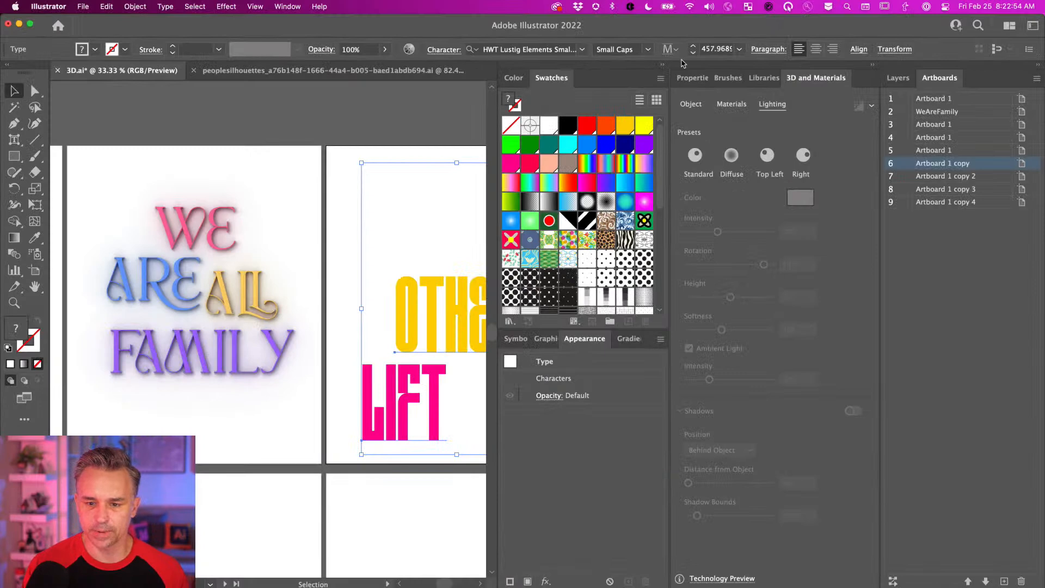
click(663, 65)
click(690, 106)
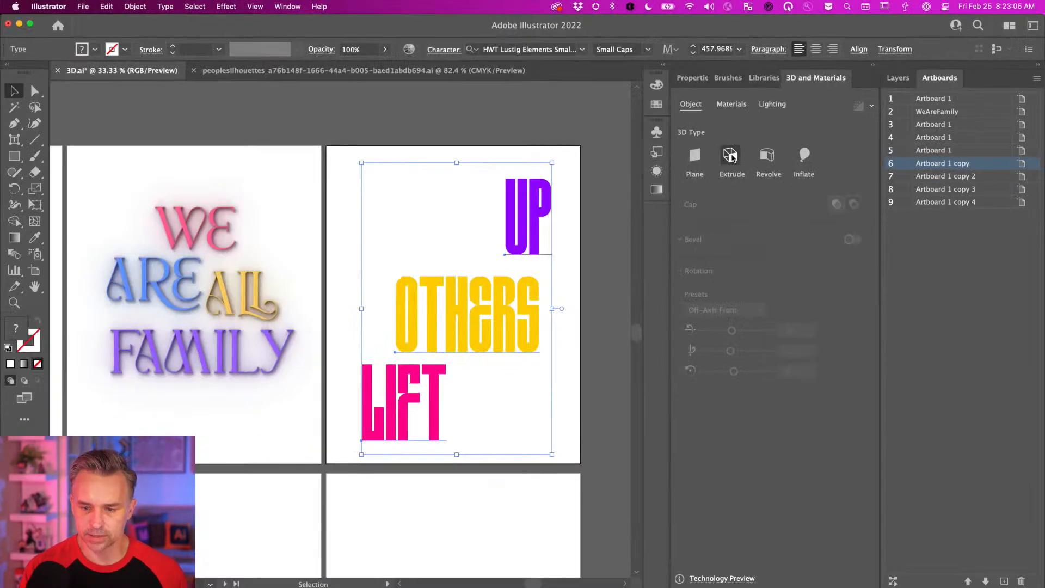
click(731, 156)
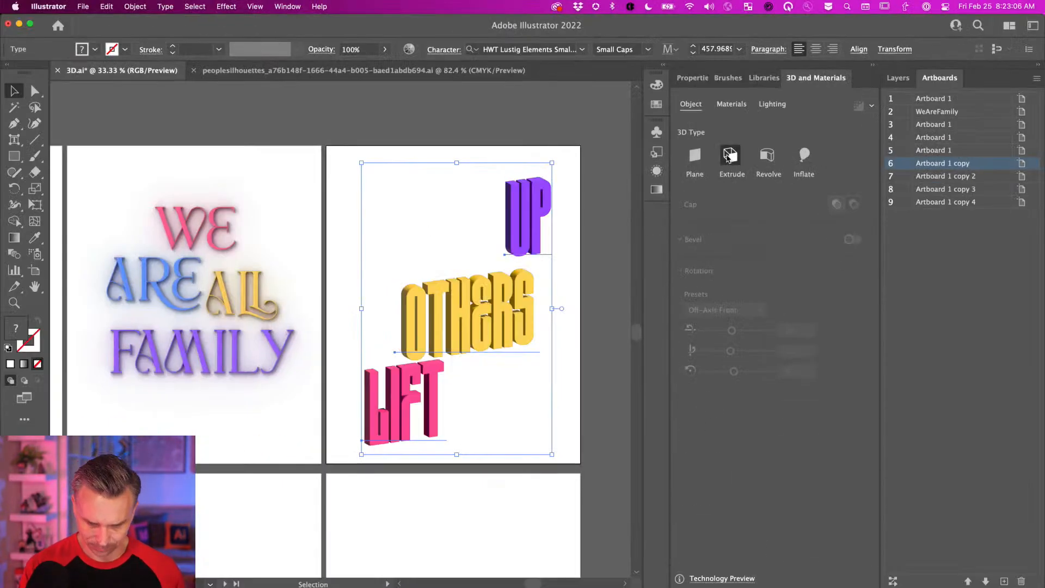
Step: Try the Isometric Left rotation on the extruded words, settle on Isometric Top and set the depth to 657 px
scroll(730, 321, down, 3)
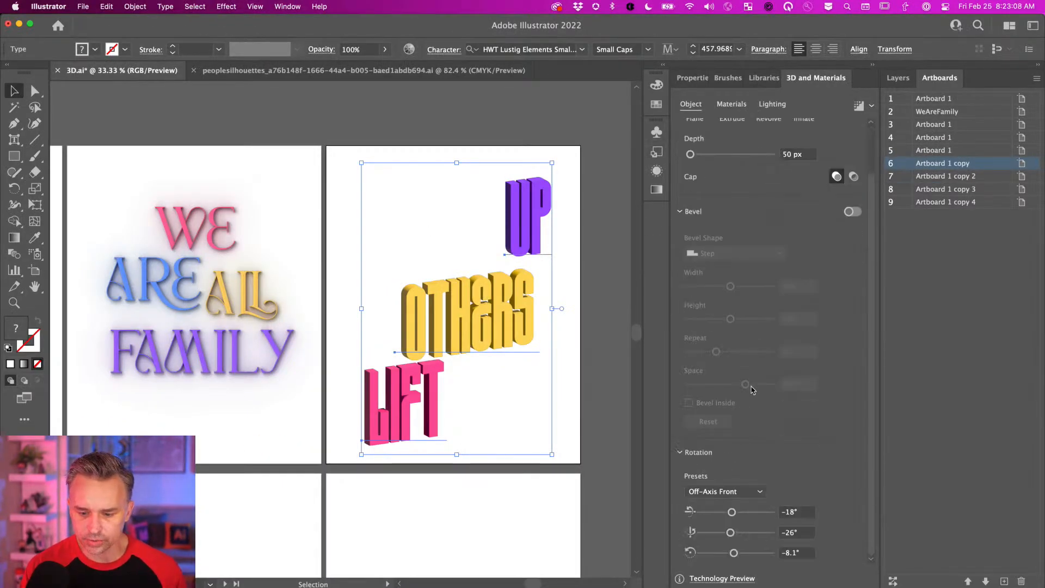
click(741, 493)
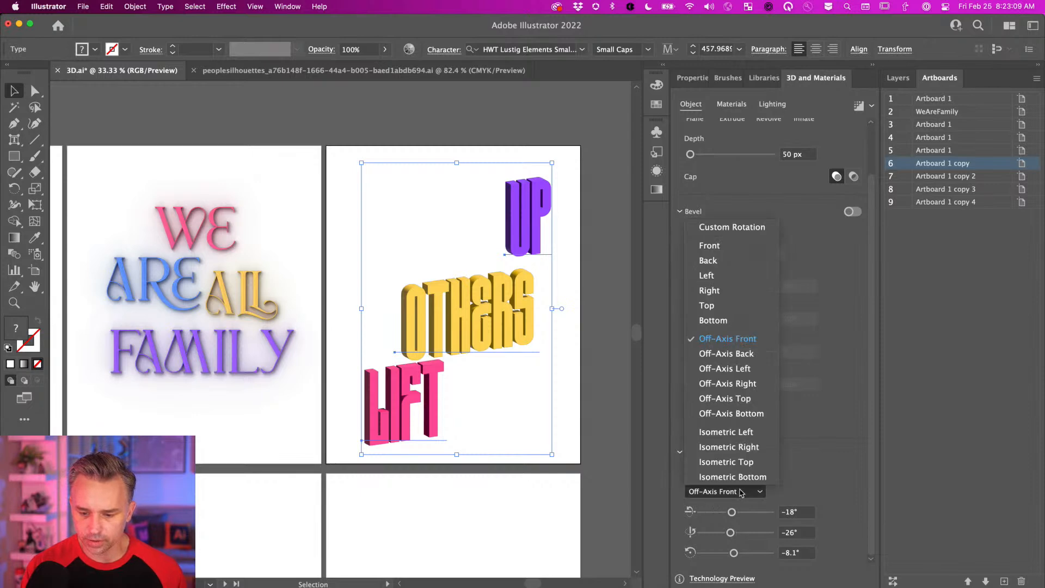
click(735, 433)
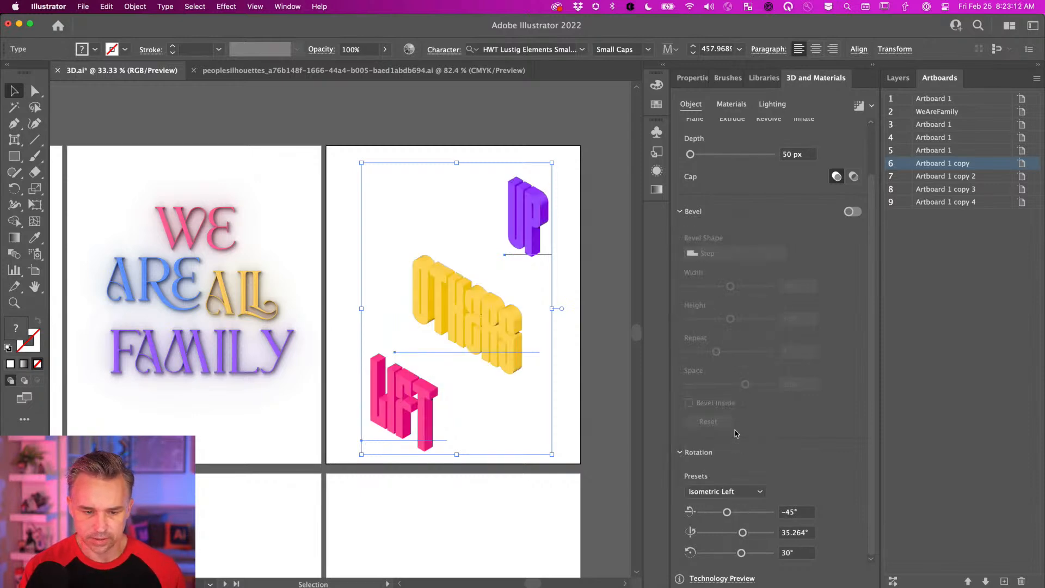
click(746, 492)
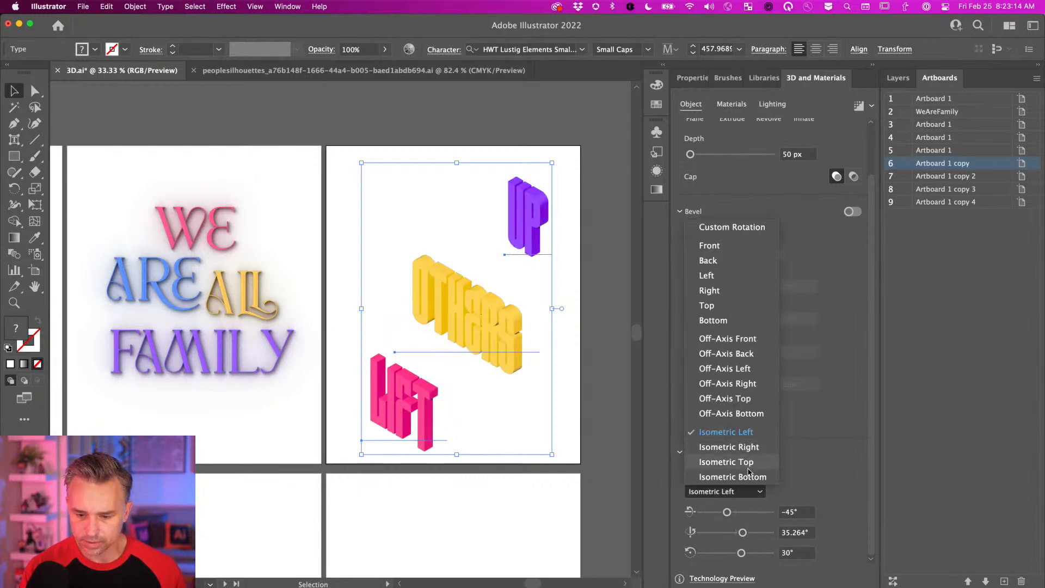
click(748, 463)
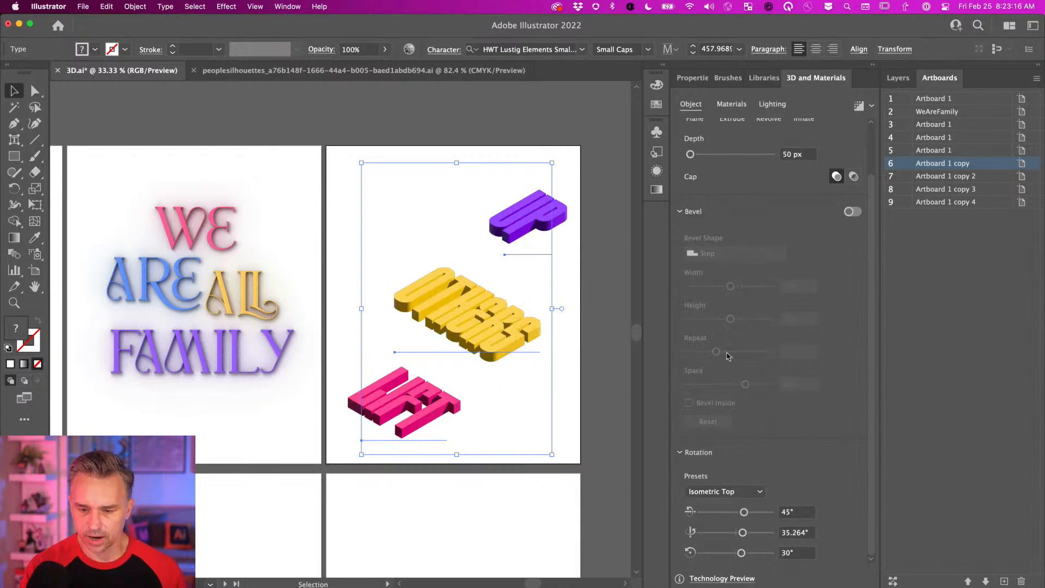
click(716, 155)
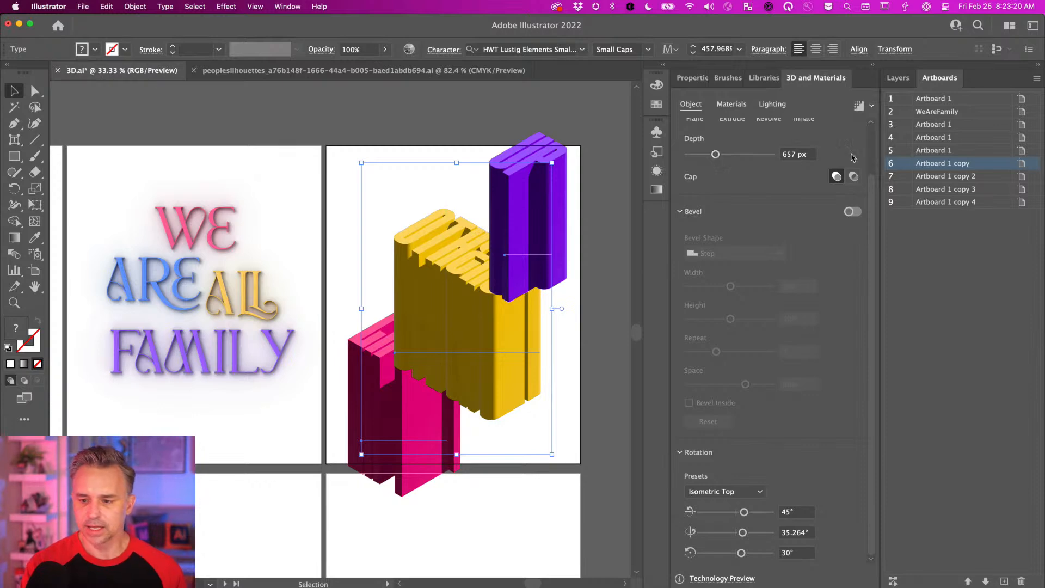
Step: Move the extruded words into their own new layer and restack them with LIFT in front, OTHERS in the middle and UP behind
click(897, 78)
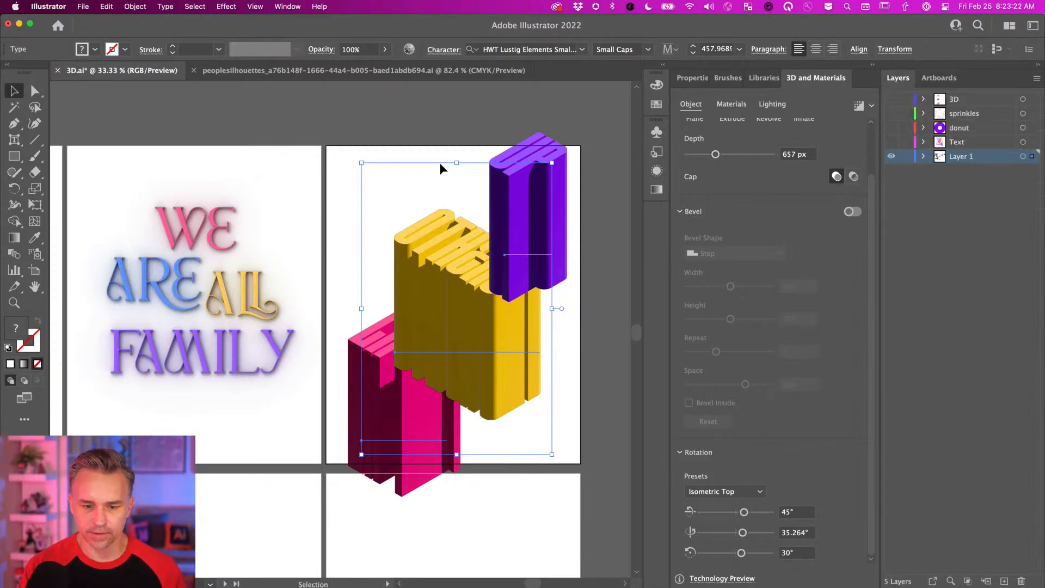
key(Delete)
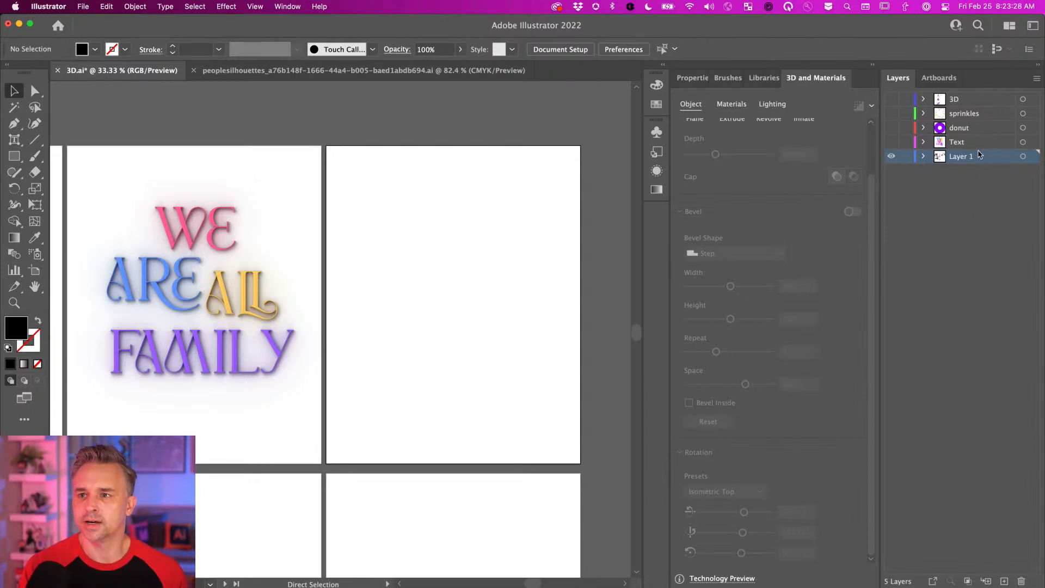
key(super+f)
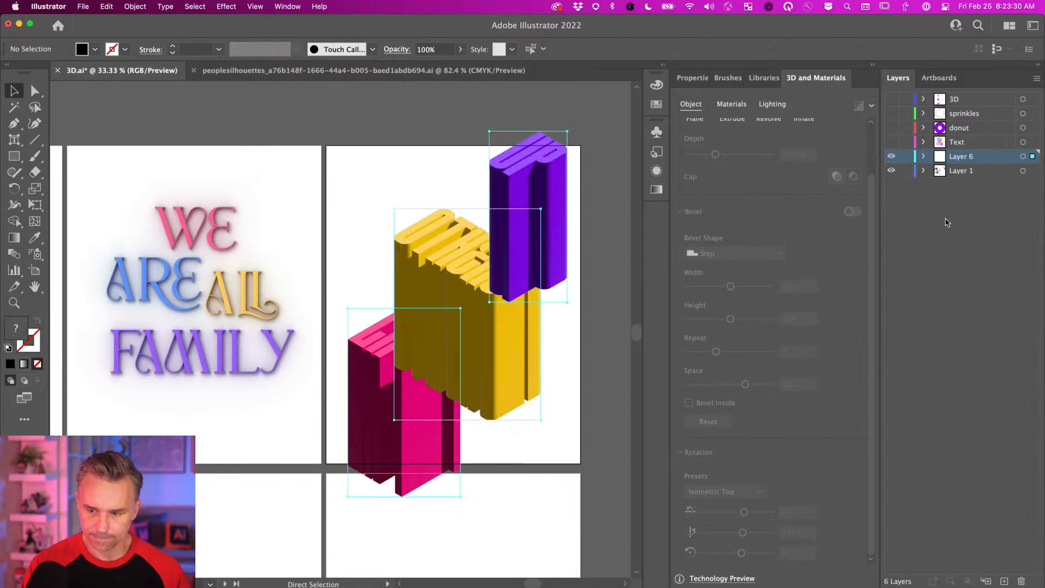
click(924, 156)
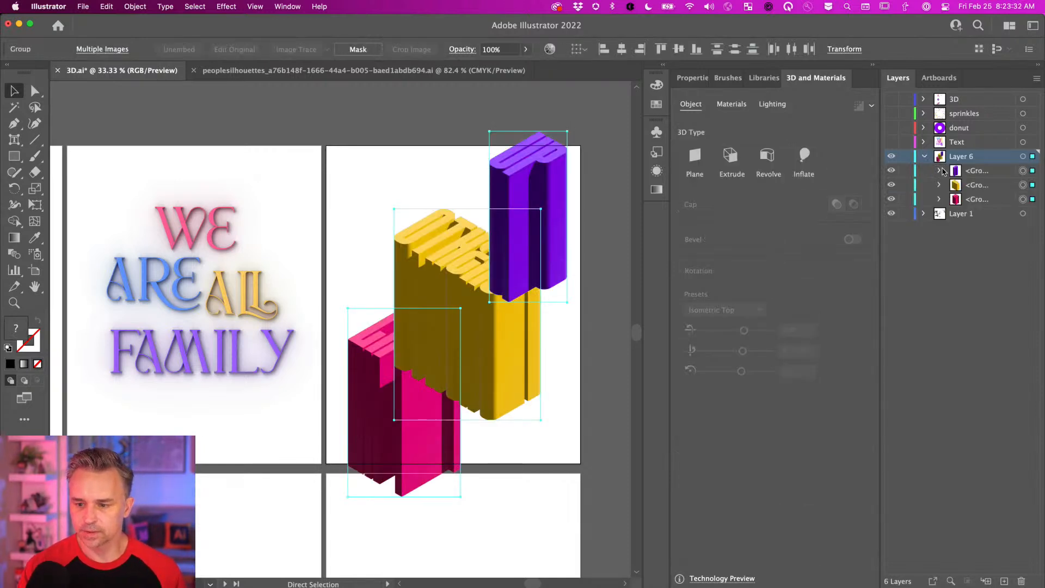
drag(958, 172, 980, 167)
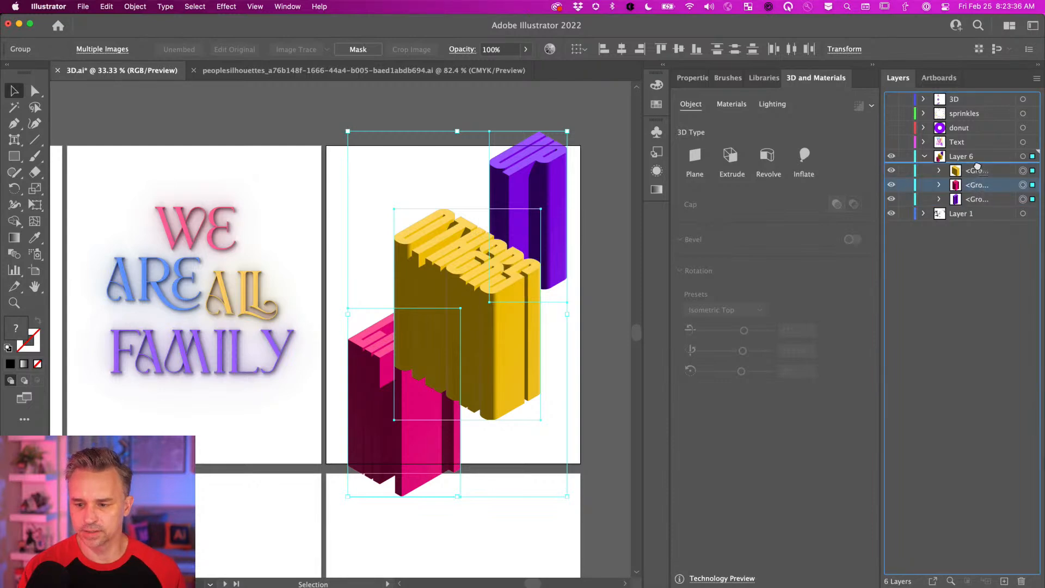
Step: Reposition the extruded UP closer to OTHERS and shift LIFT to the lower front of the stack
click(300, 113)
drag(395, 381, 386, 344)
drag(539, 141, 506, 188)
drag(395, 306, 390, 318)
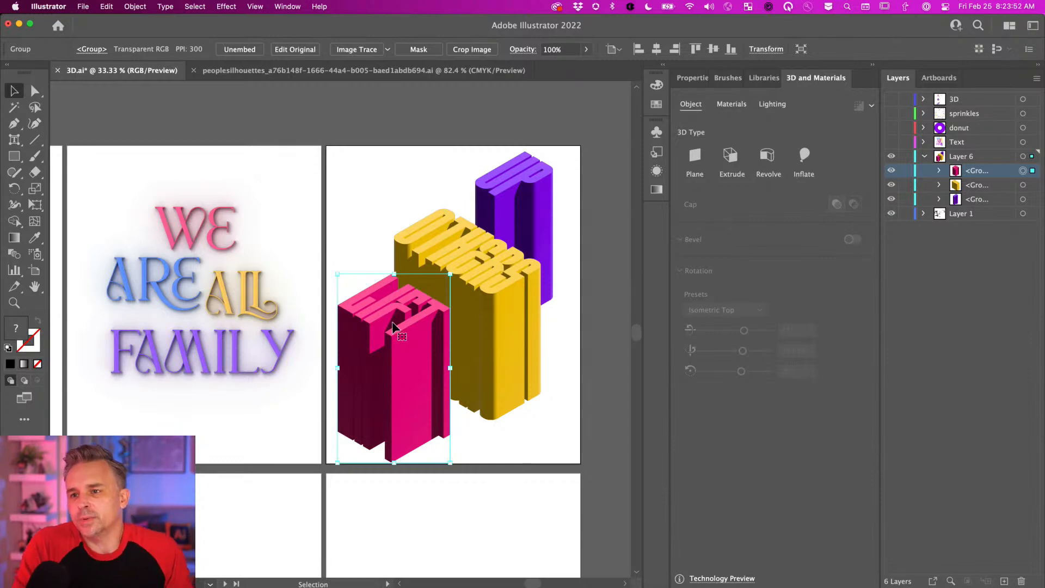
drag(393, 327, 386, 375)
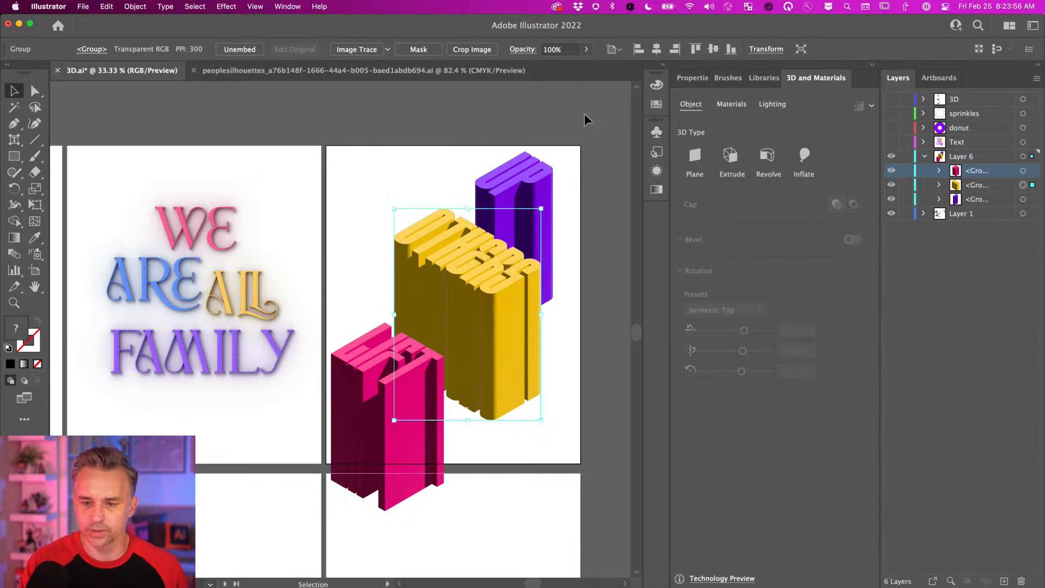
Step: Inspect the extruded OTHERS group in isolation mode and check its appearance attributes for an editable 3D effect
double_click(475, 260)
click(475, 260)
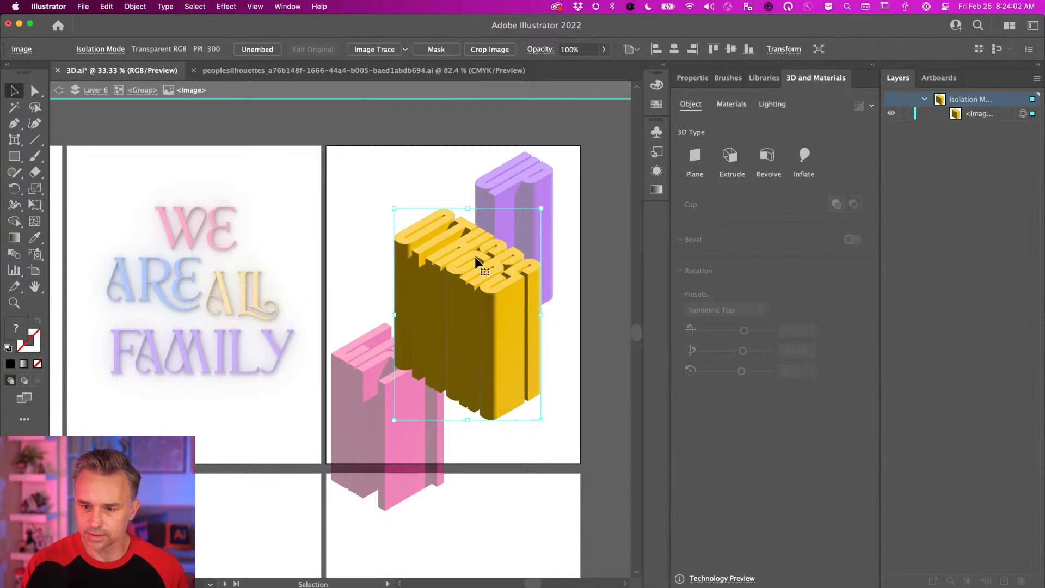
click(133, 90)
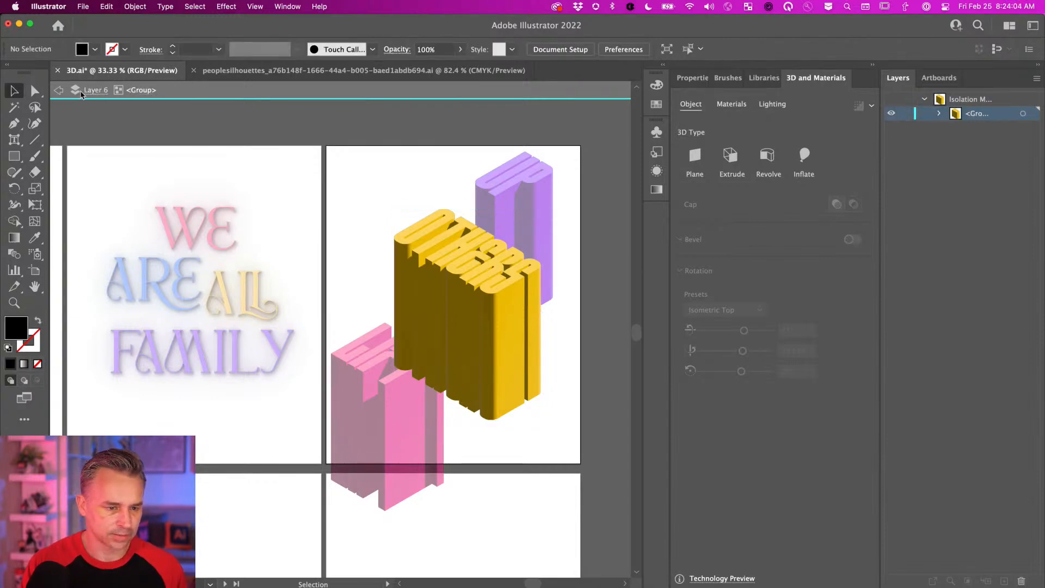
click(95, 91)
double_click(378, 196)
click(430, 245)
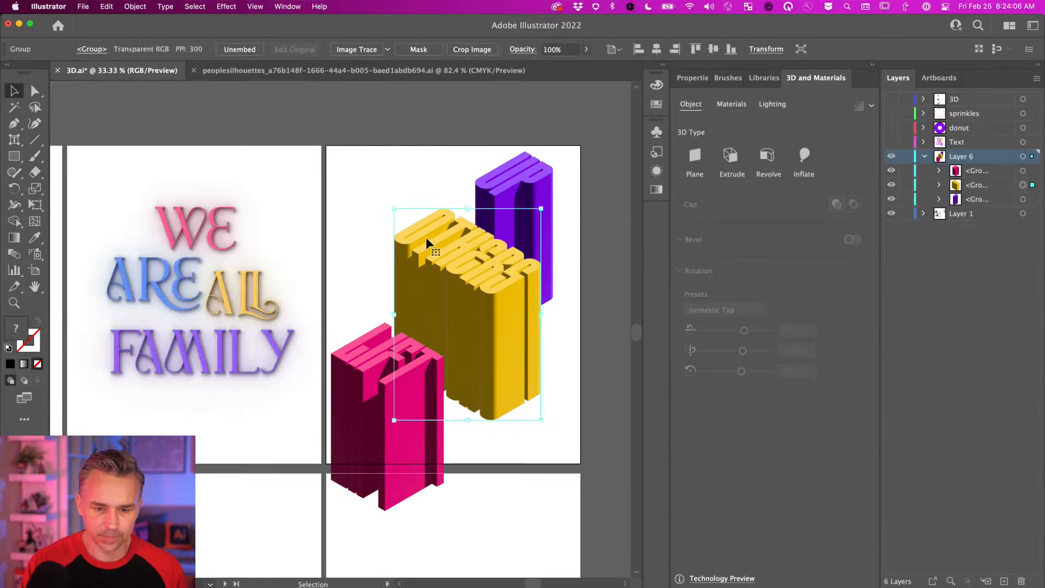
click(662, 66)
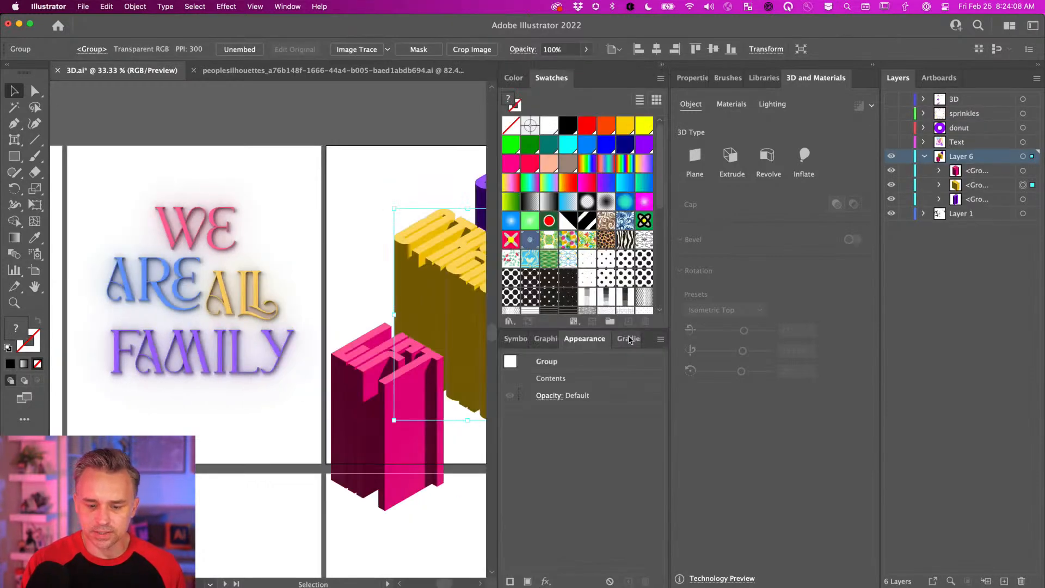
click(369, 158)
click(425, 236)
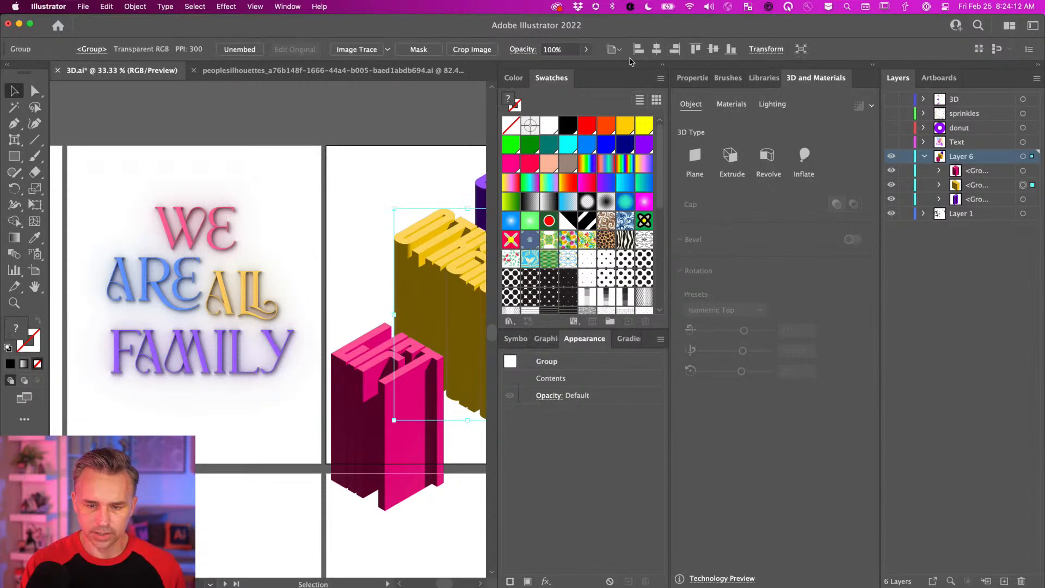
click(871, 66)
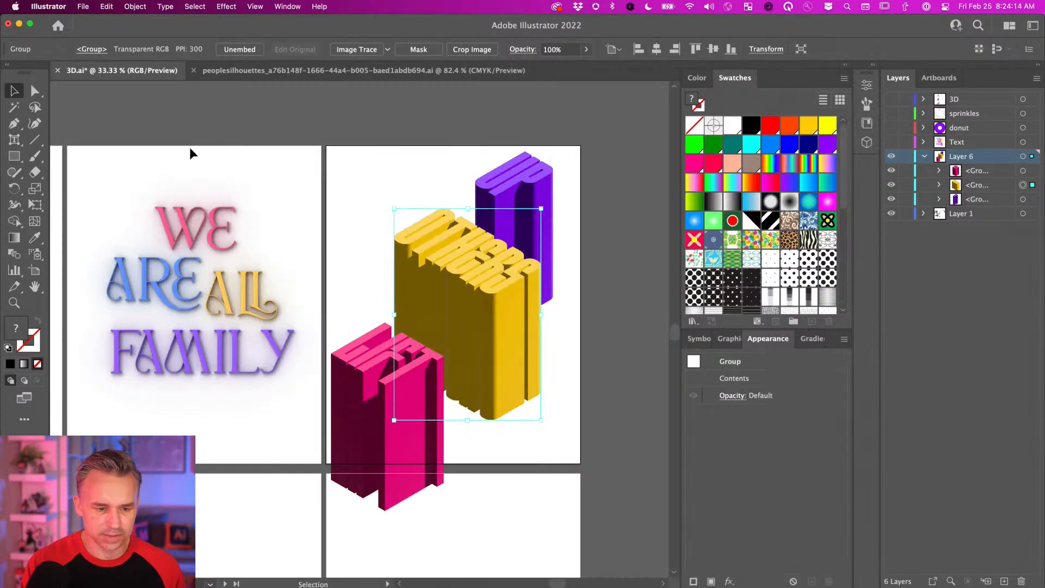
Step: Undo the repositioning, layer changes and 3D extrusion of the three words back to flat text
key(a)
key(super+z)
key(super+z)
key(super+z)
key(super+z)
key(super+z)
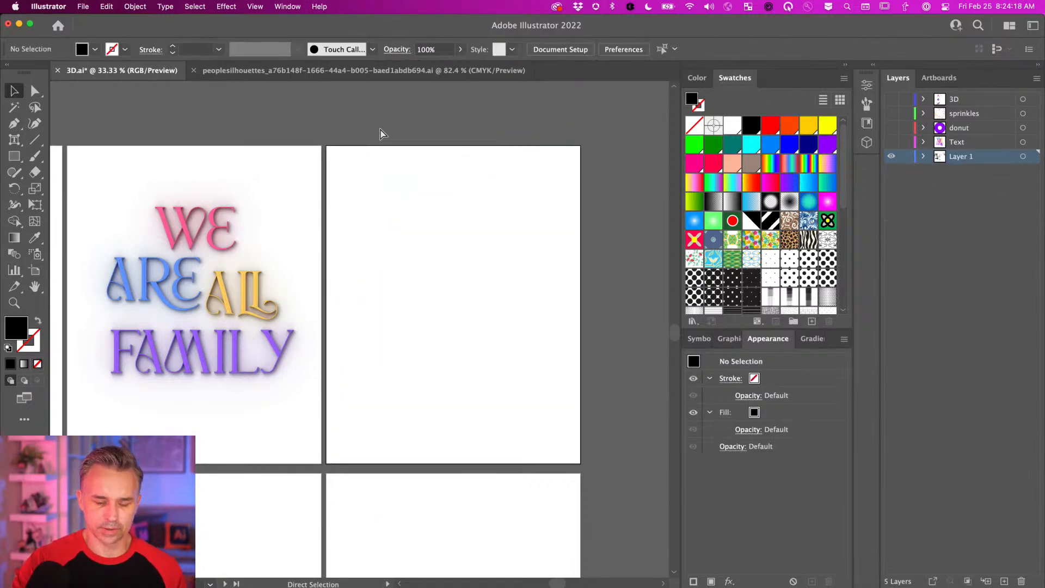
key(super+shift+z)
key(super+shift+z)
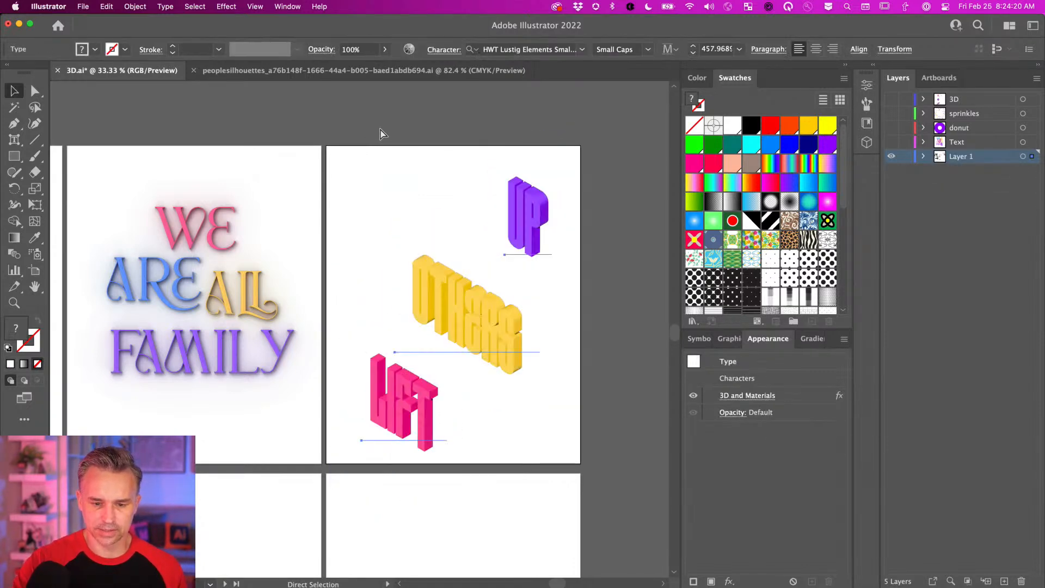
key(super+z)
key(super+z)
Step: Shorten OTHERS to OTHER and stack a duplicate of it, one directly above the other, between UP and LIFT
click(374, 179)
click(404, 384)
click(438, 308)
double_click(437, 308)
drag(517, 305, 535, 306)
key(BackSpace)
key(Escape)
drag(457, 309, 431, 317)
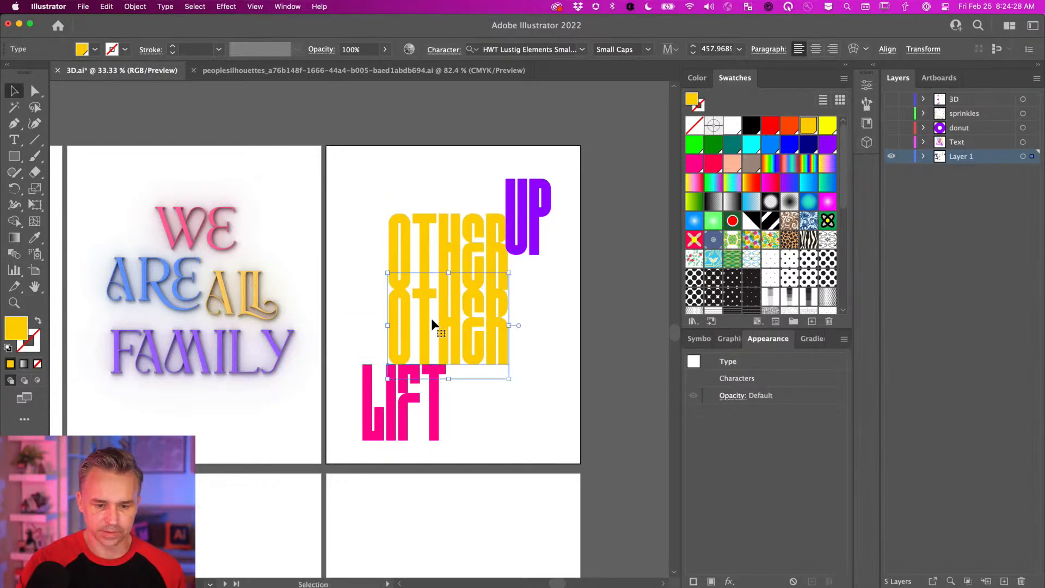
Step: Replace the lower OTHER with the word EACH and fill it with blue
triple_click(431, 318)
text(each)
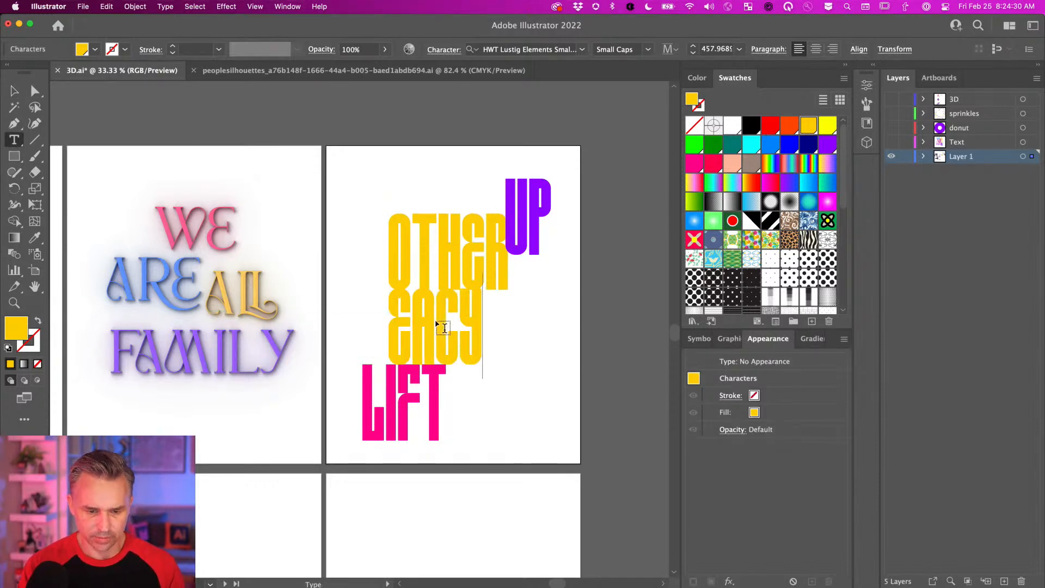
key(BackSpace)
text(h)
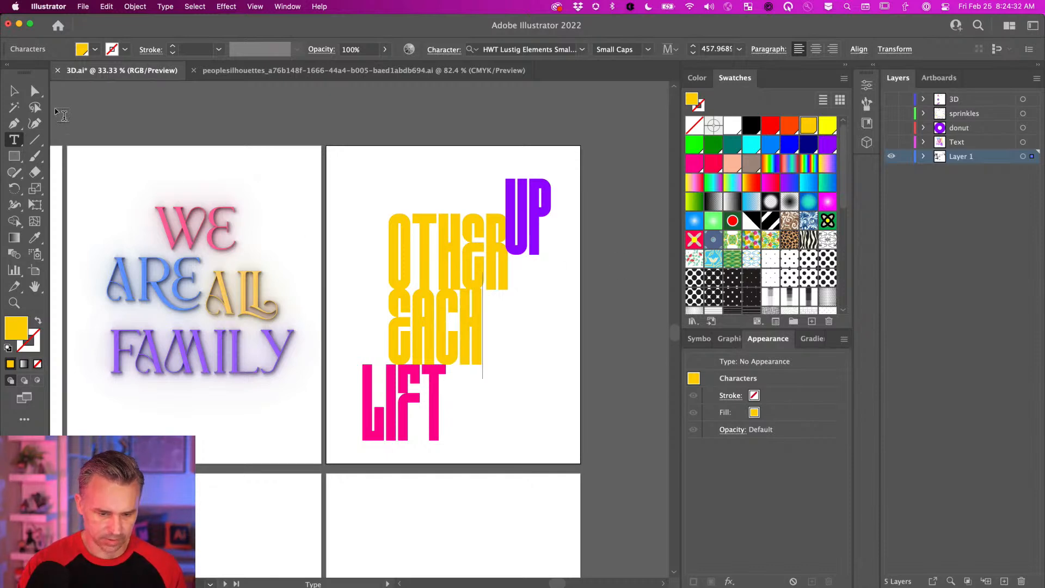
click(13, 90)
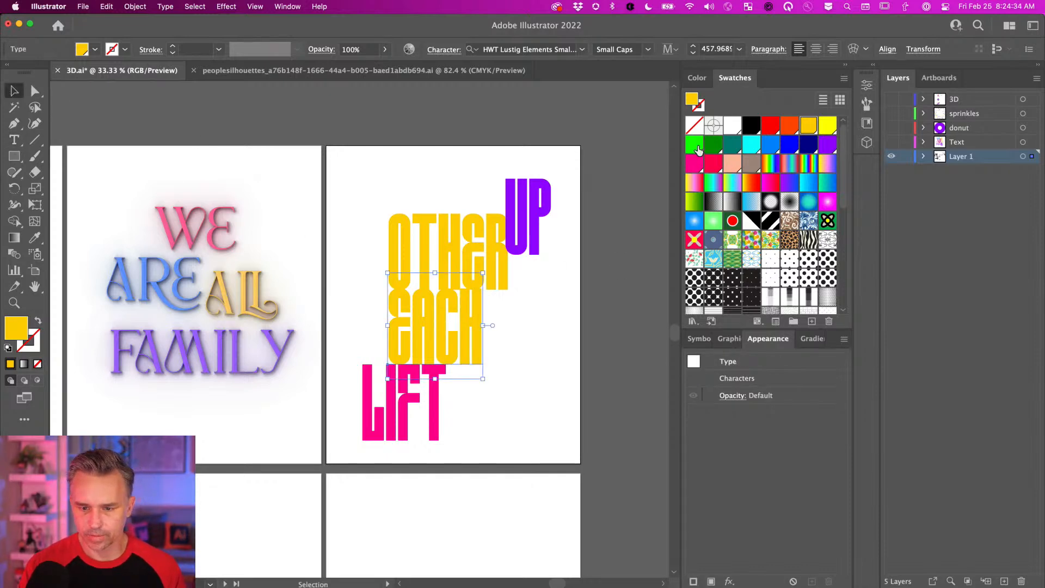
click(688, 146)
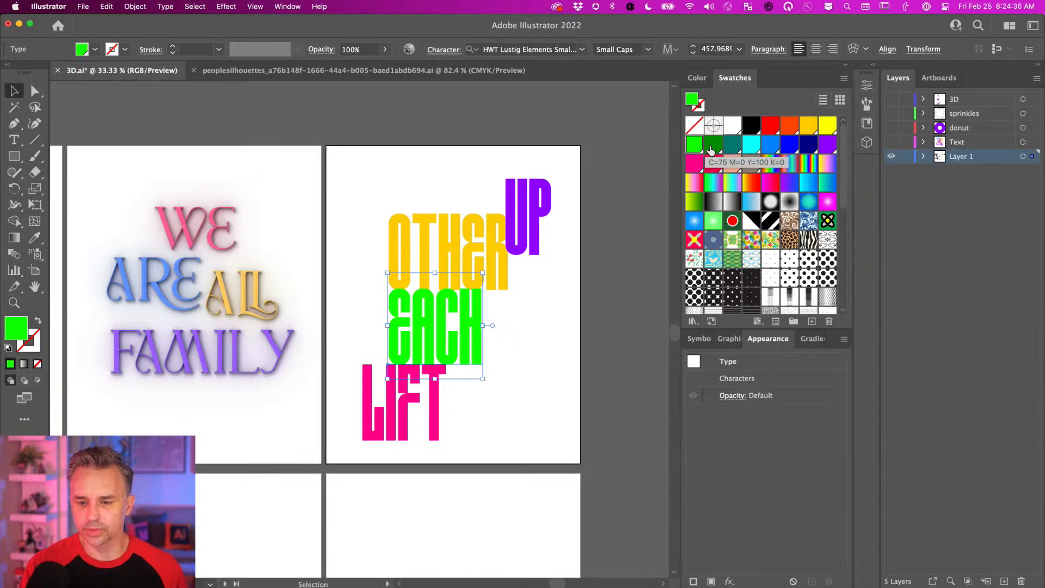
click(772, 146)
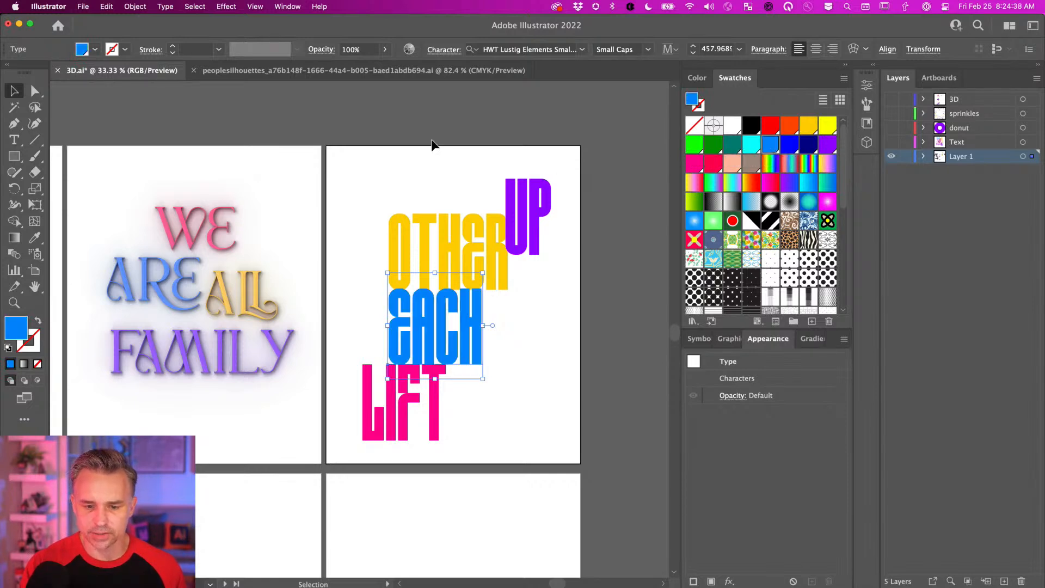
Step: Spread LIFT, EACH, OTHER and UP into a diagonal staircase rising from the artboard's lower left to its upper right
click(434, 176)
drag(529, 223, 537, 200)
drag(471, 232, 501, 245)
drag(404, 322, 362, 397)
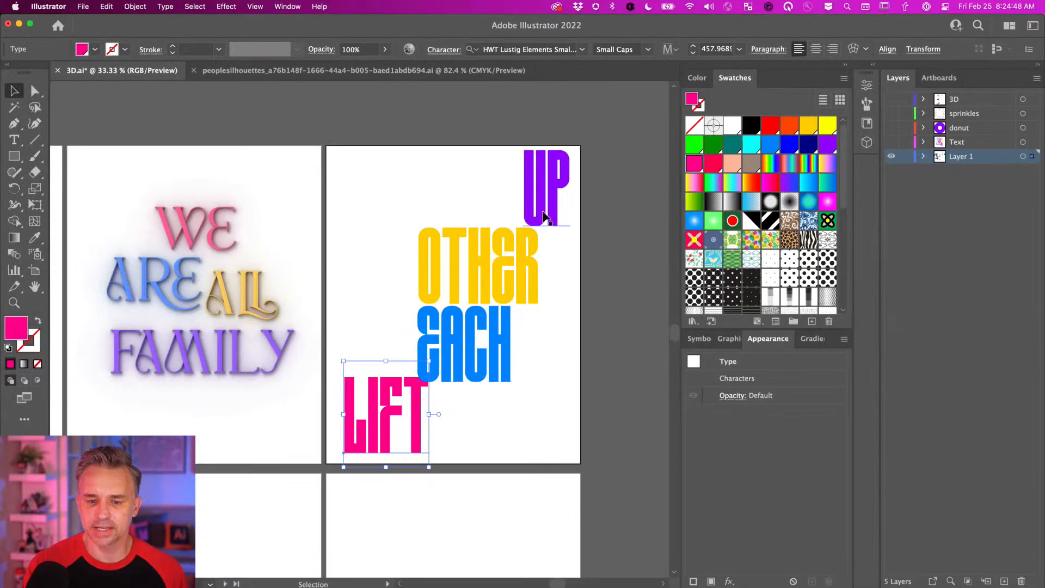
drag(440, 335, 432, 328)
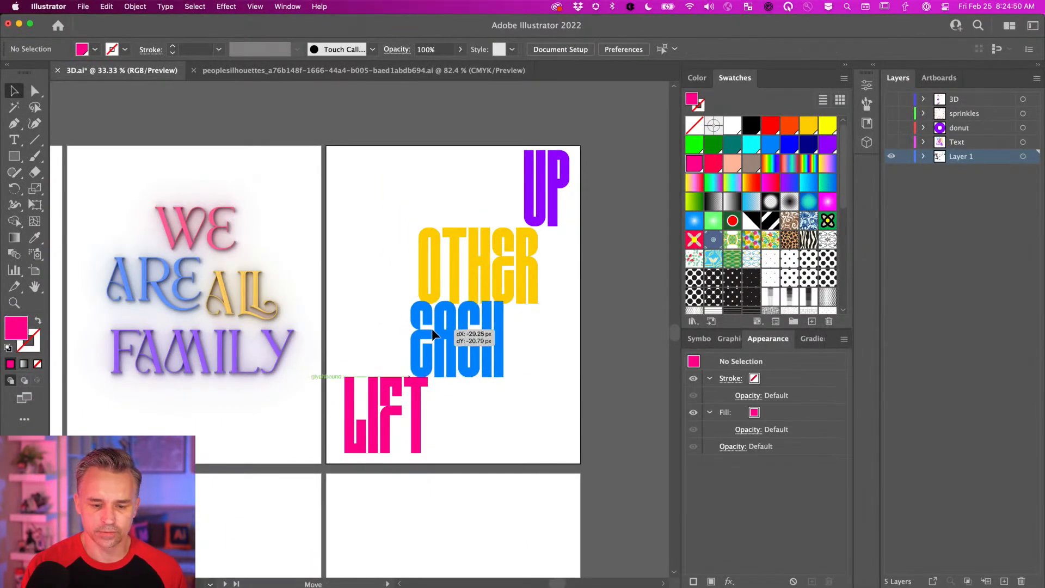
drag(449, 266, 460, 263)
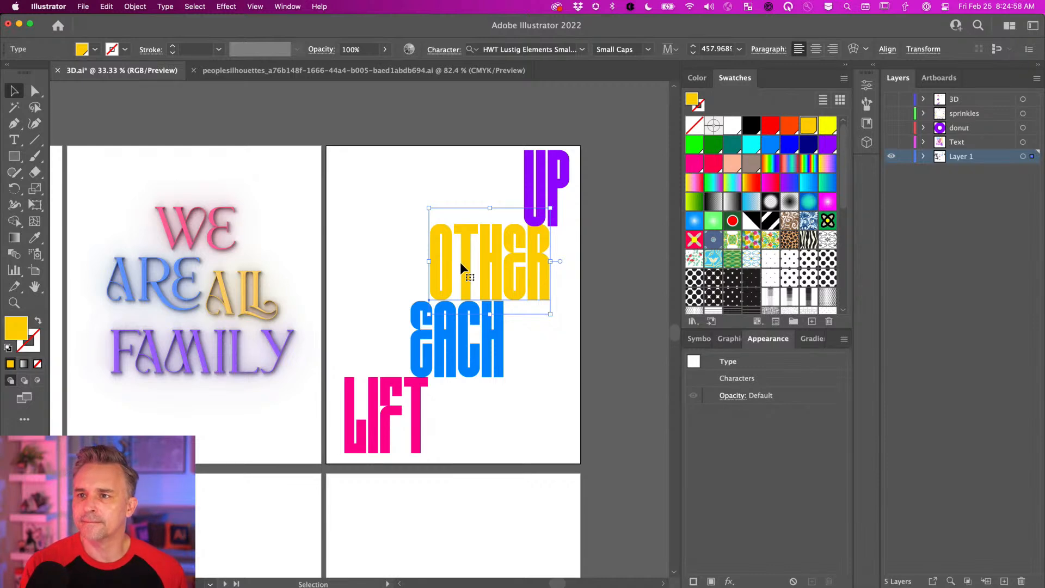
click(339, 182)
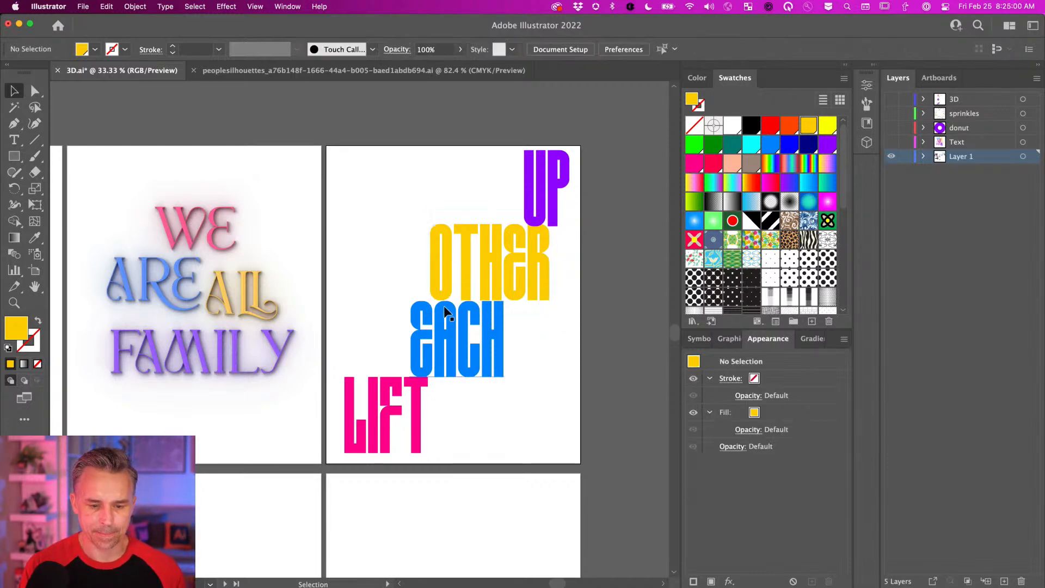
Step: Duplicate the four-word staircase onto the empty artboard directly below
click(468, 364)
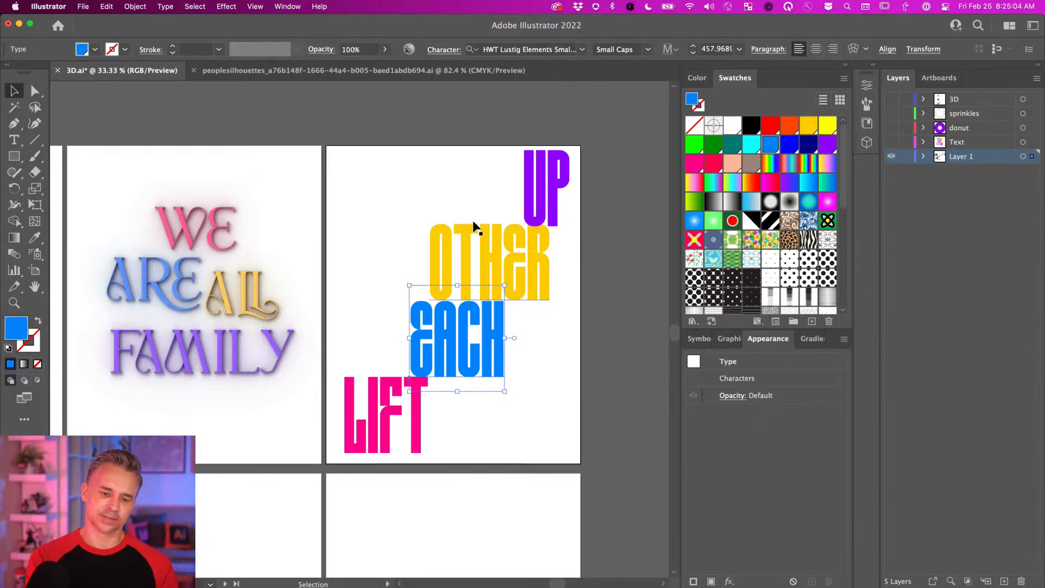
drag(366, 161, 540, 277)
drag(394, 165, 383, 496)
click(319, 243)
scroll(381, 239, up, 5)
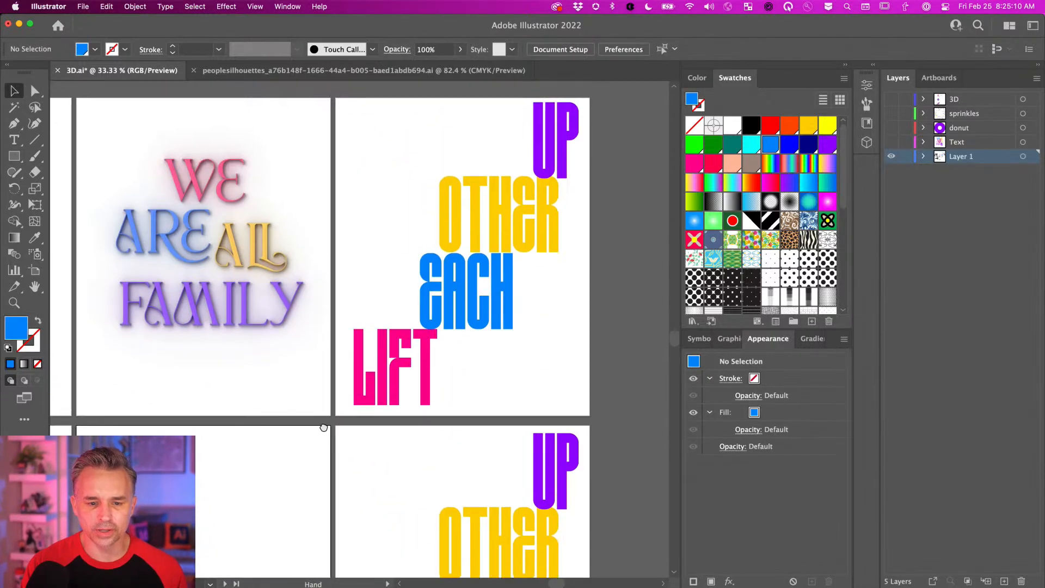
Step: Change OTHER to OTHERS in the staircase on the upper artboard
double_click(455, 240)
key(Right)
key(Right)
key(Right)
key(Right)
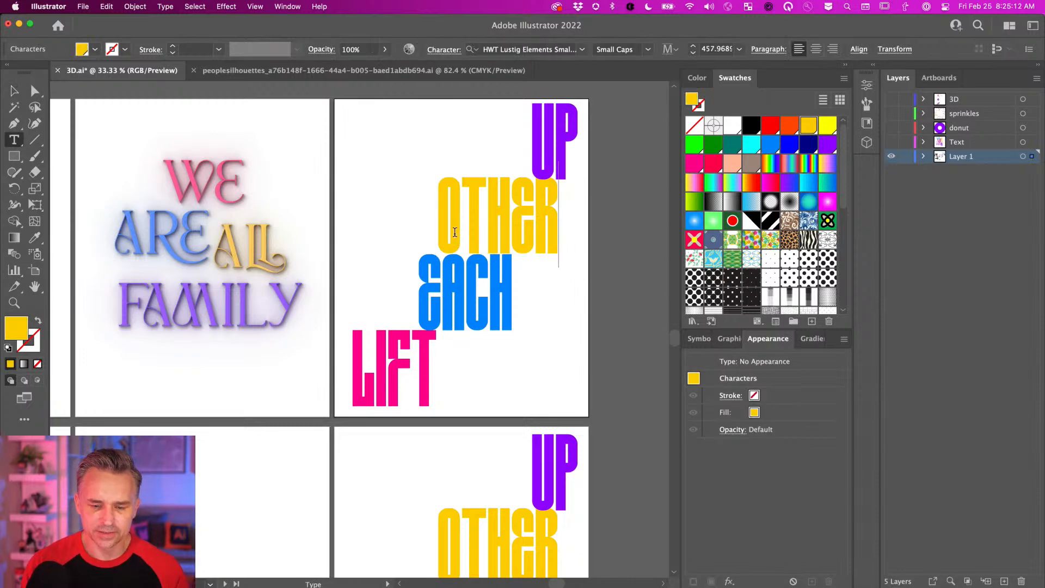
text(S)
key(Escape)
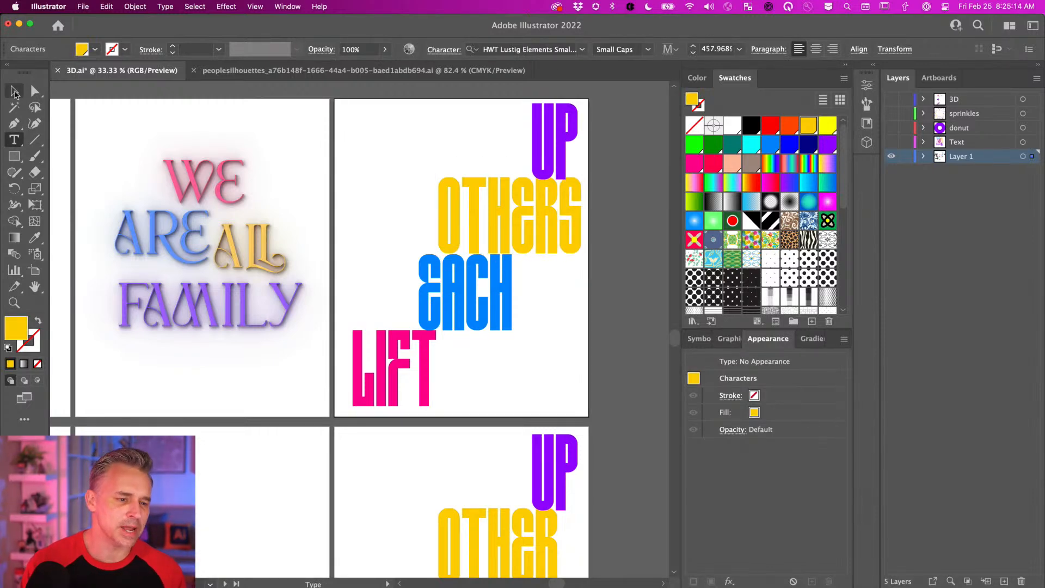
Step: Delete EACH from the upper artboard and regroup LIFT, OTHERS and UP into a tighter three-word staircase
click(426, 276)
key(Delete)
drag(478, 216, 428, 262)
drag(405, 351, 409, 326)
drag(554, 137, 544, 172)
Step: Extrude LIFT, OTHERS and UP together with the Isometric Top rotation preset and a depth of 1016 px
drag(368, 128, 546, 370)
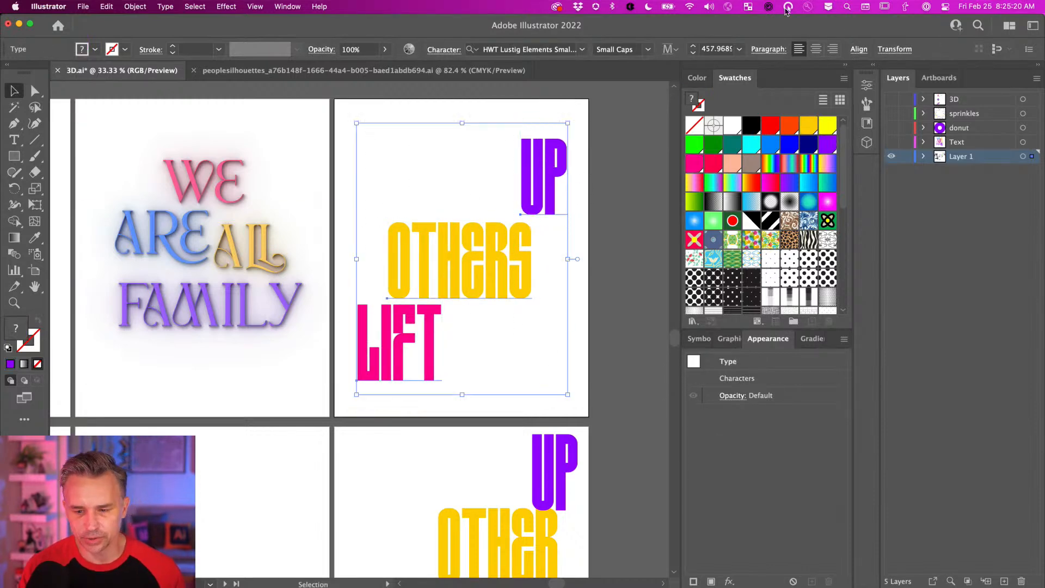
click(872, 66)
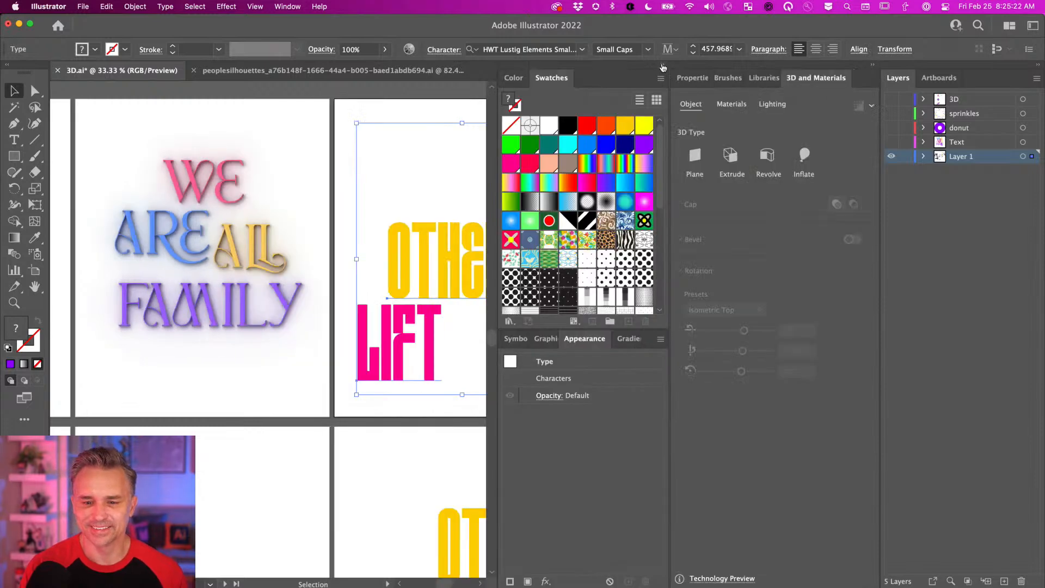
click(744, 157)
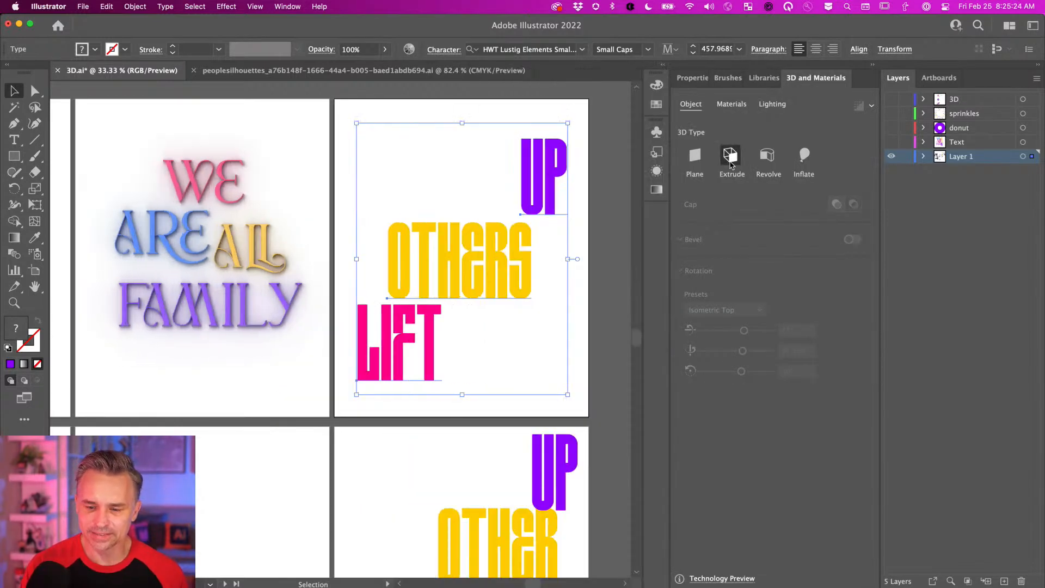
click(744, 547)
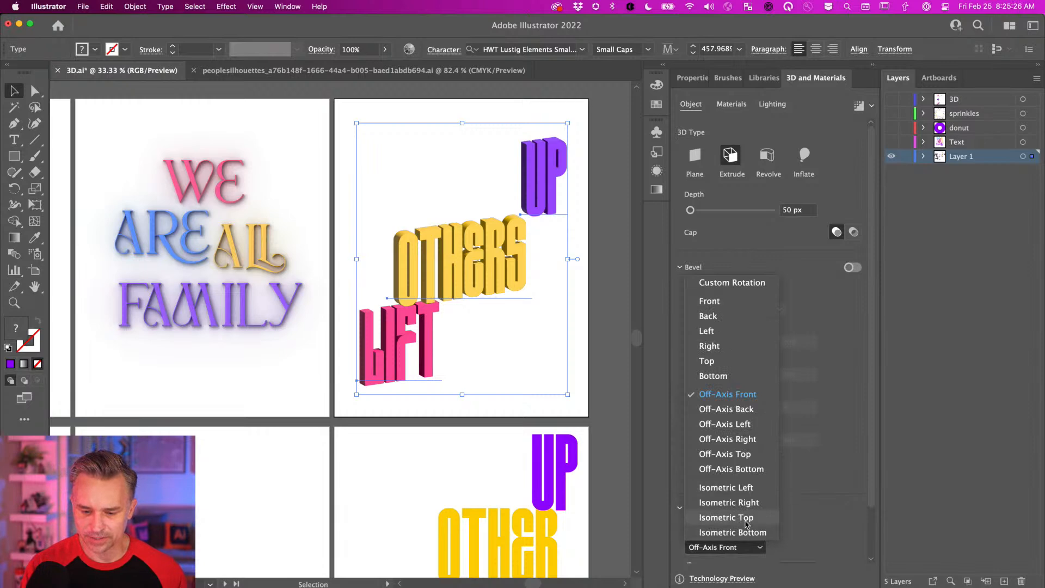
click(747, 520)
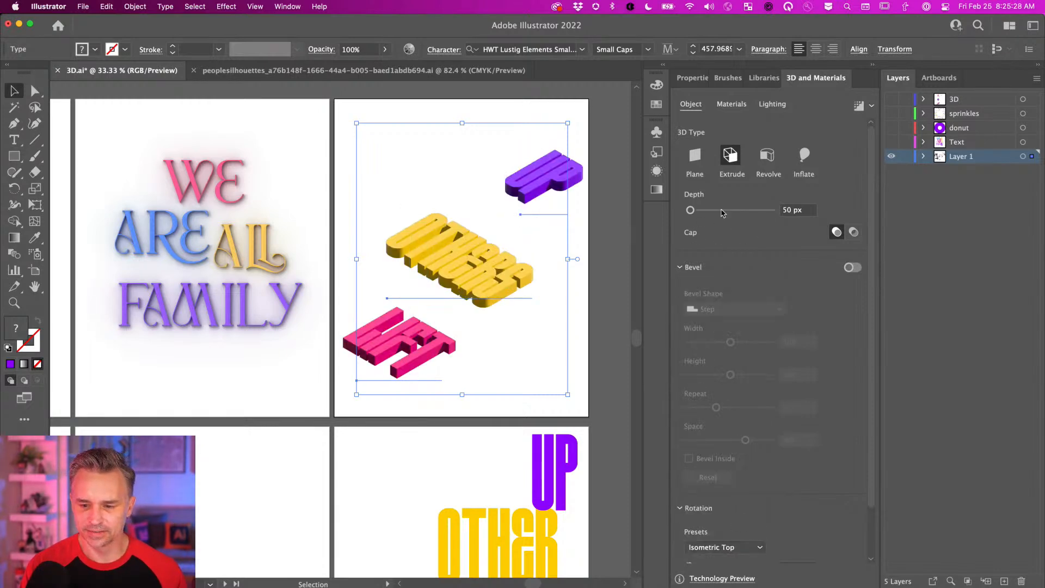
drag(723, 214, 731, 211)
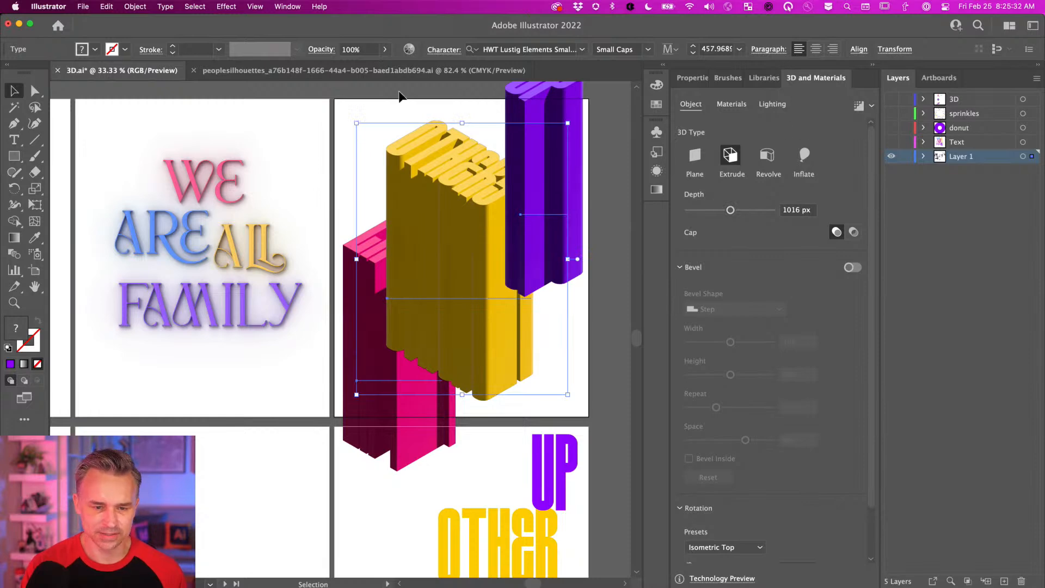
Step: Check whether the extruded OTHERS is still editable live text
click(545, 174)
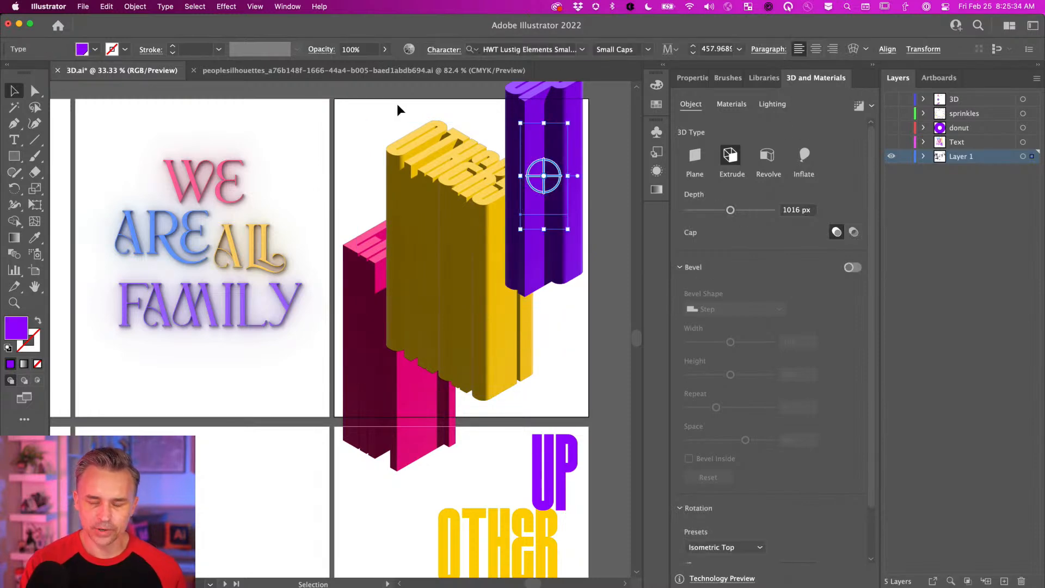
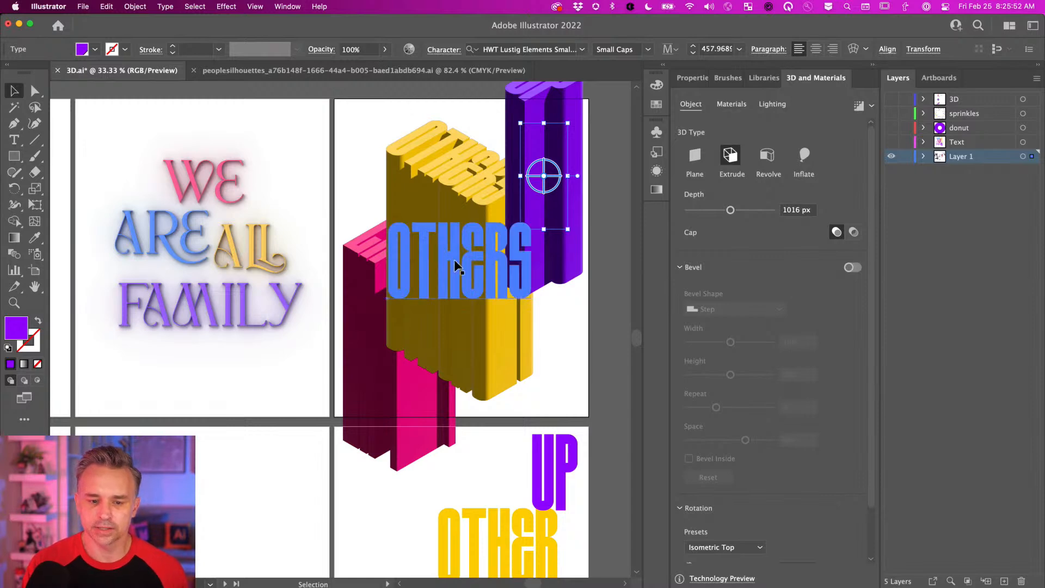
click(456, 262)
double_click(410, 256)
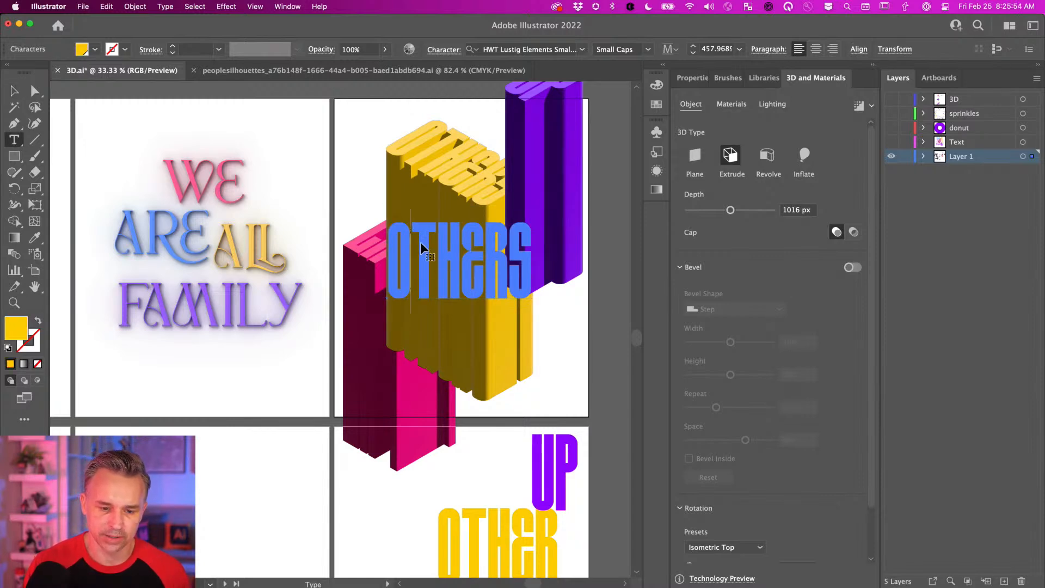
drag(411, 256, 537, 248)
click(497, 240)
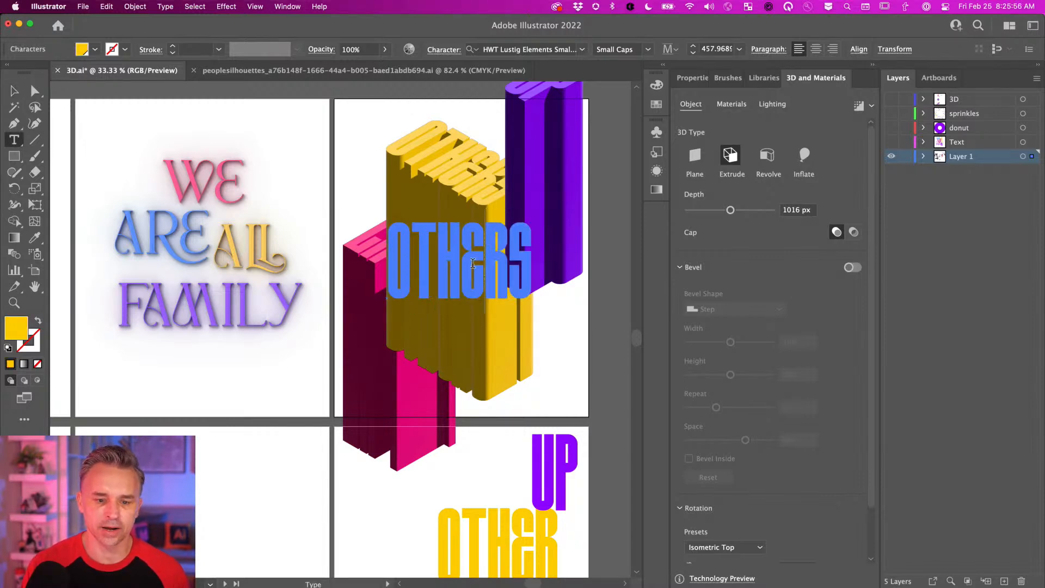
click(10, 95)
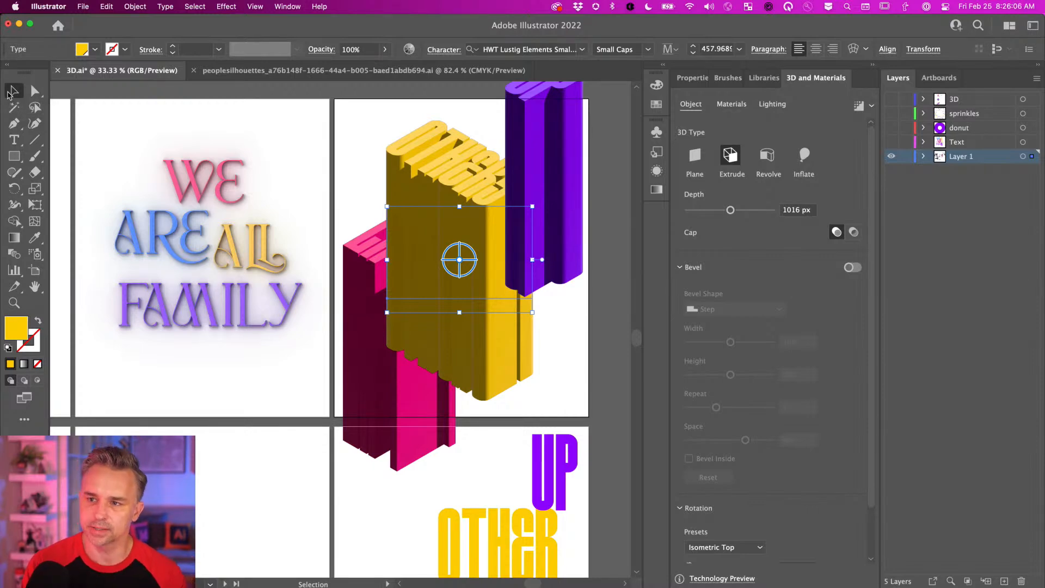
Step: Send the extruded UP to the back and bring LIFT to the front of the stacking order
click(555, 179)
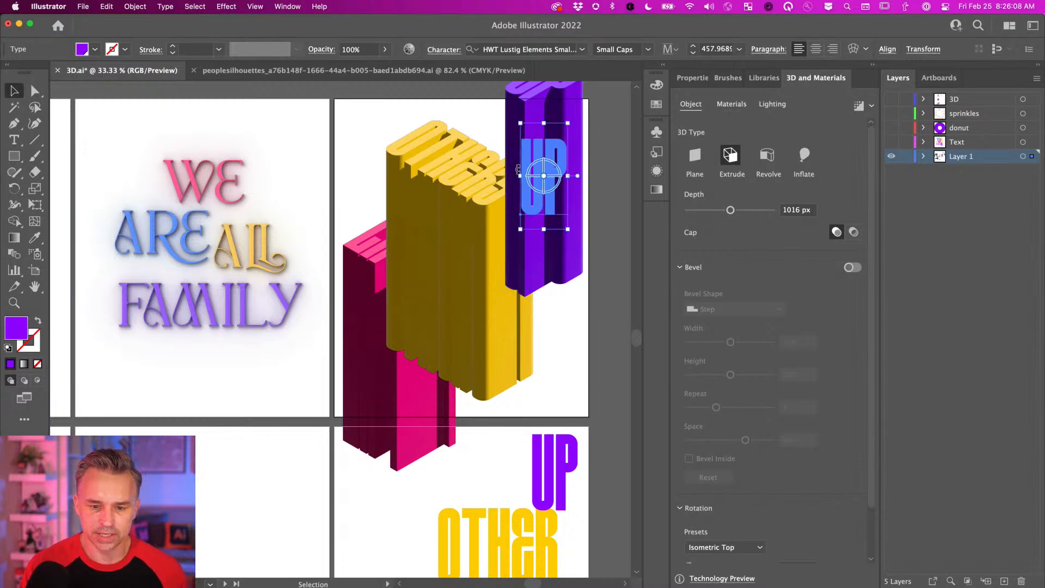
right_click(545, 123)
mouse_move(574, 238)
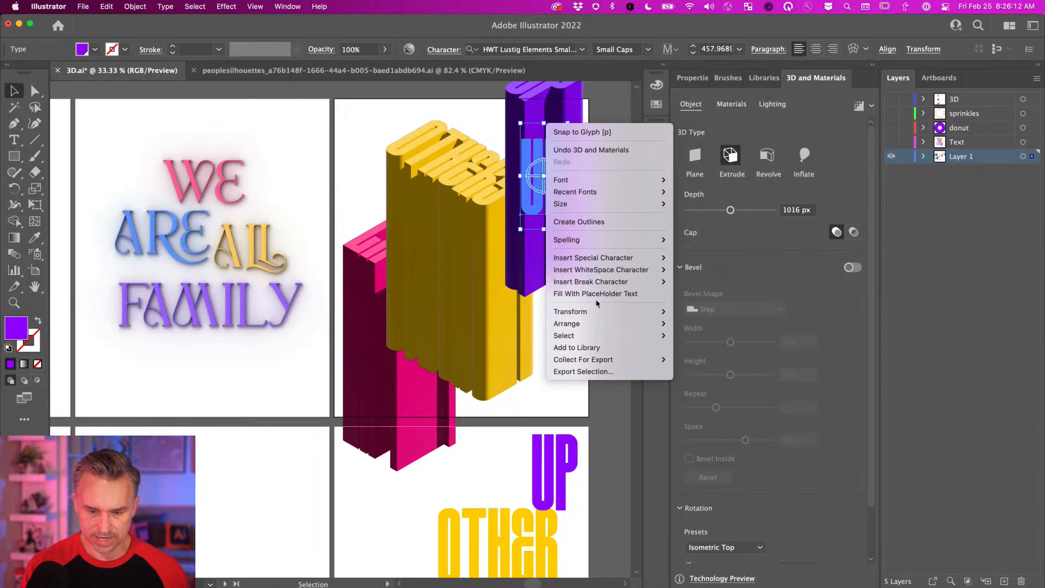
mouse_move(599, 325)
click(702, 359)
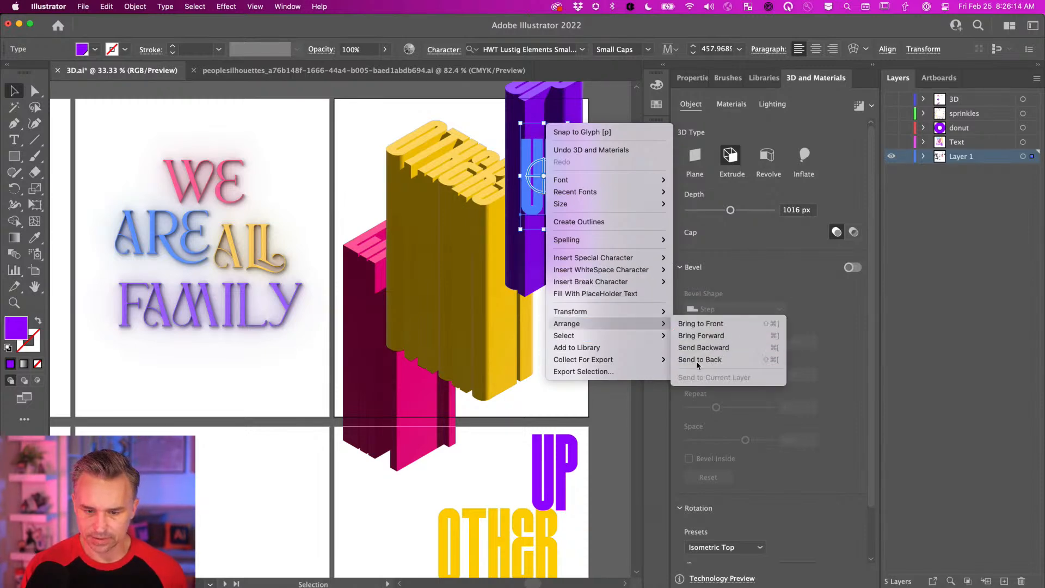
click(356, 300)
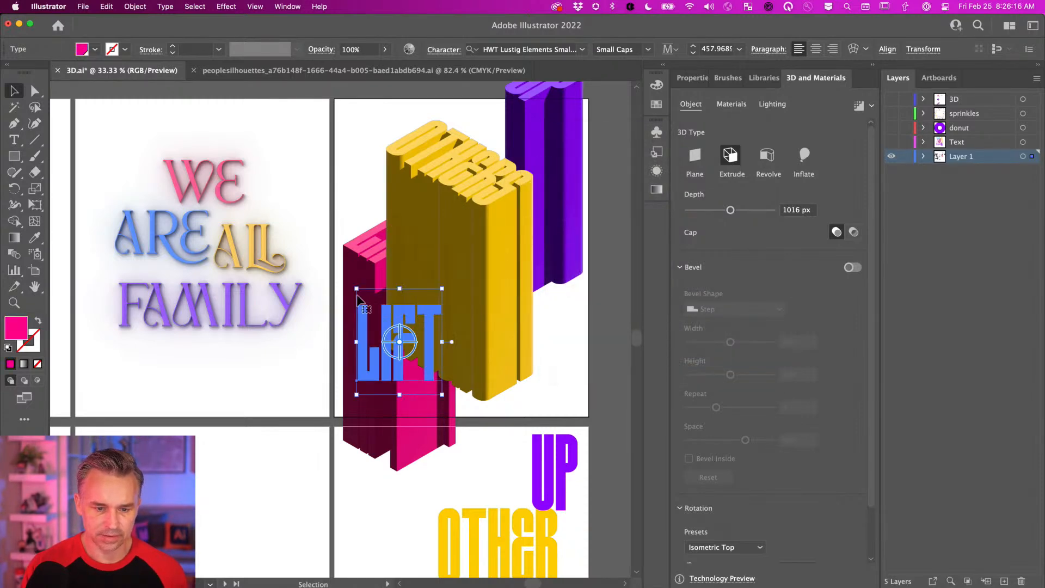
right_click(358, 297)
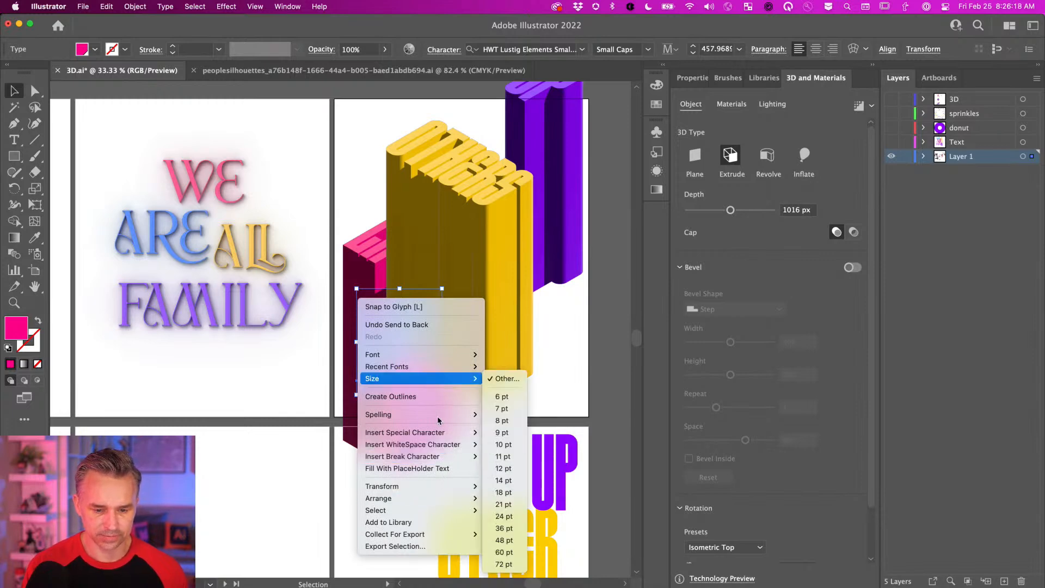
mouse_move(424, 498)
click(517, 500)
Step: Reposition the UP, LIFT and OTHERS blocks so they sit close together, overlapping from back to front on the artboard
drag(538, 101, 522, 144)
drag(384, 280, 394, 281)
drag(448, 194, 452, 210)
drag(513, 150, 511, 151)
click(387, 321)
click(370, 166)
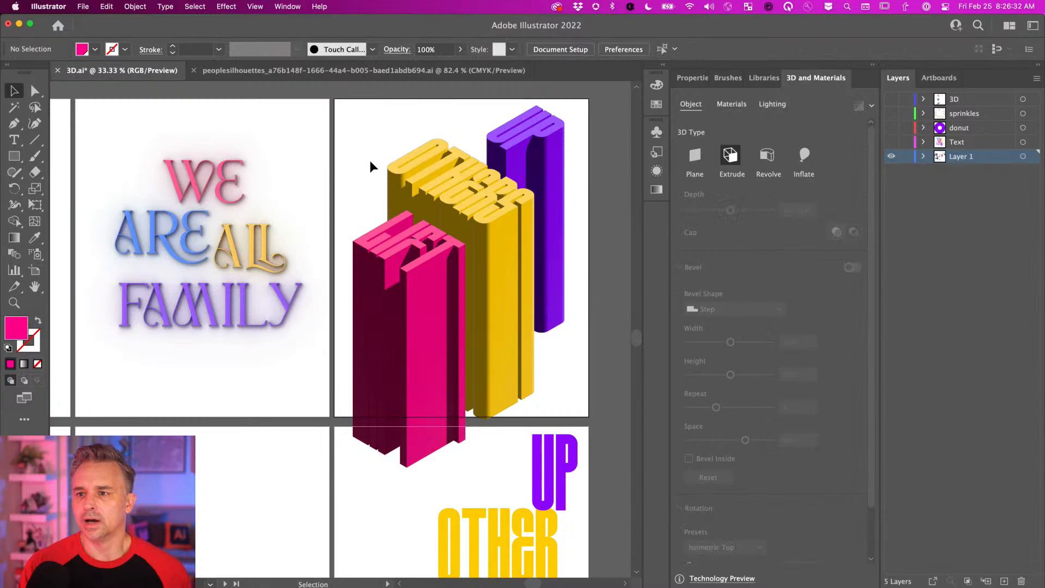
Step: Try rotating the extruded OTHERS around its Y axis, to -10 and to 28 degrees
click(454, 174)
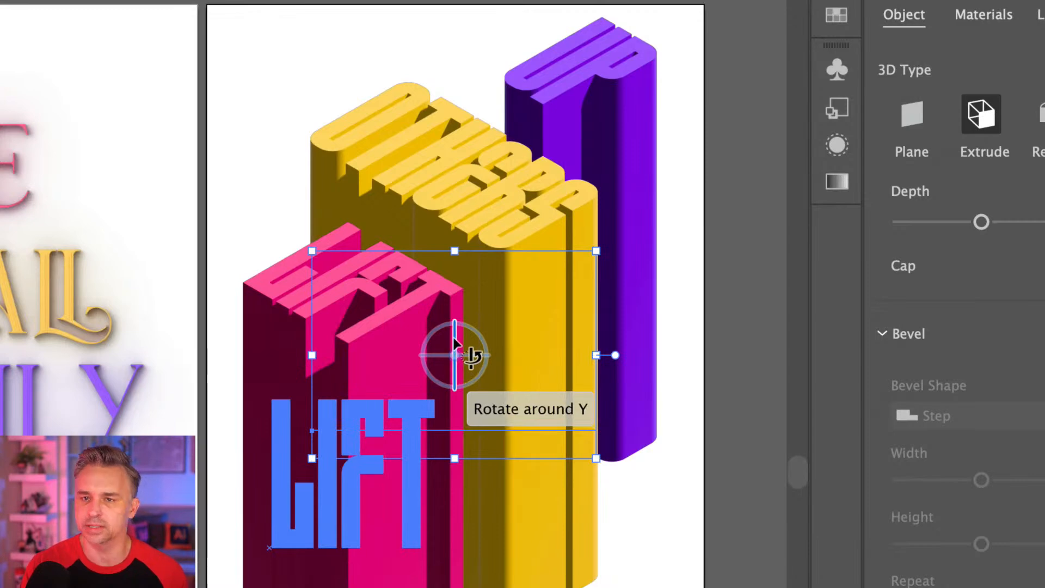
drag(455, 341, 443, 293)
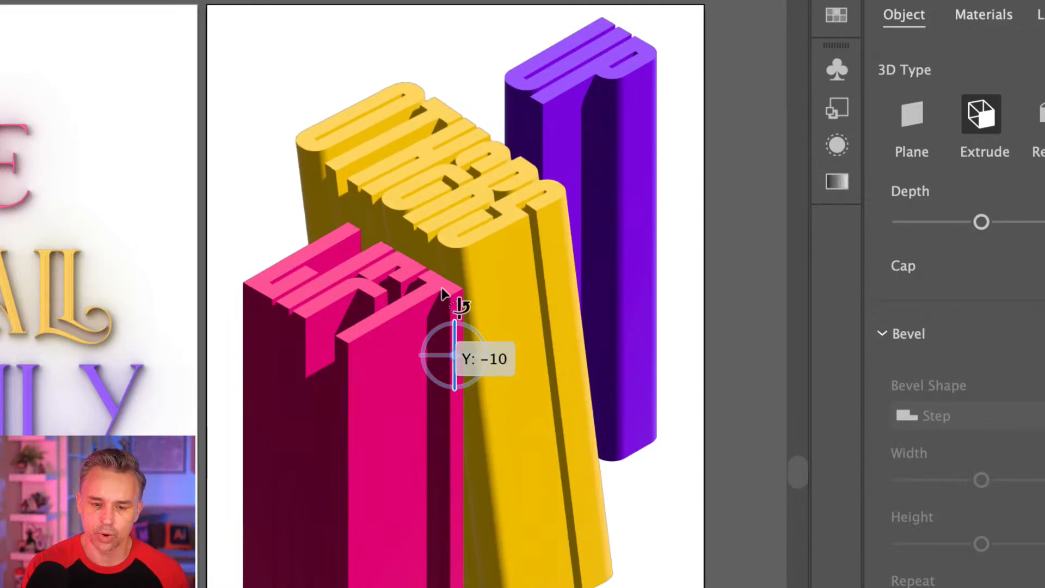
drag(444, 294, 485, 295)
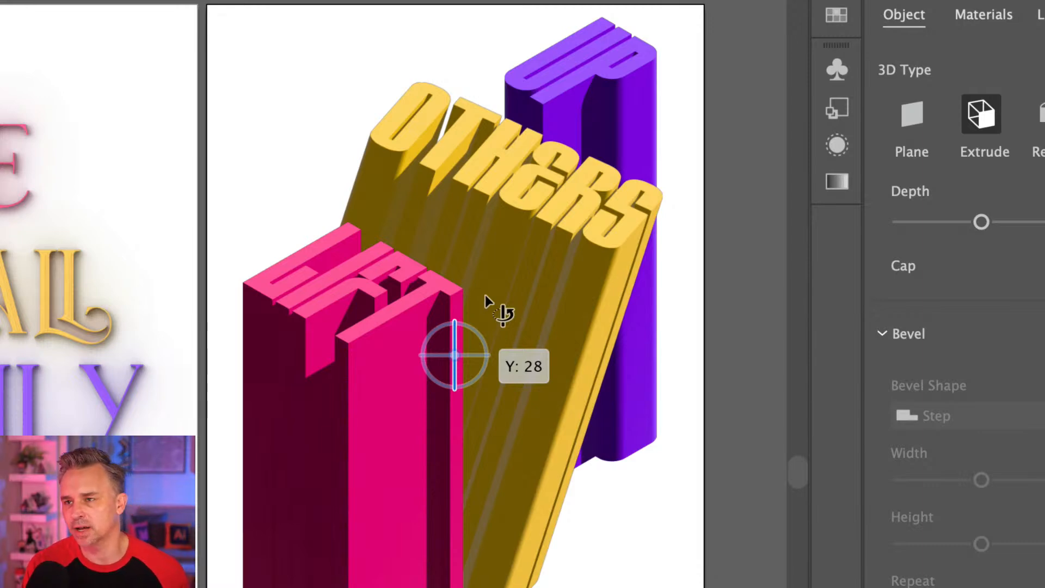
drag(485, 295, 486, 298)
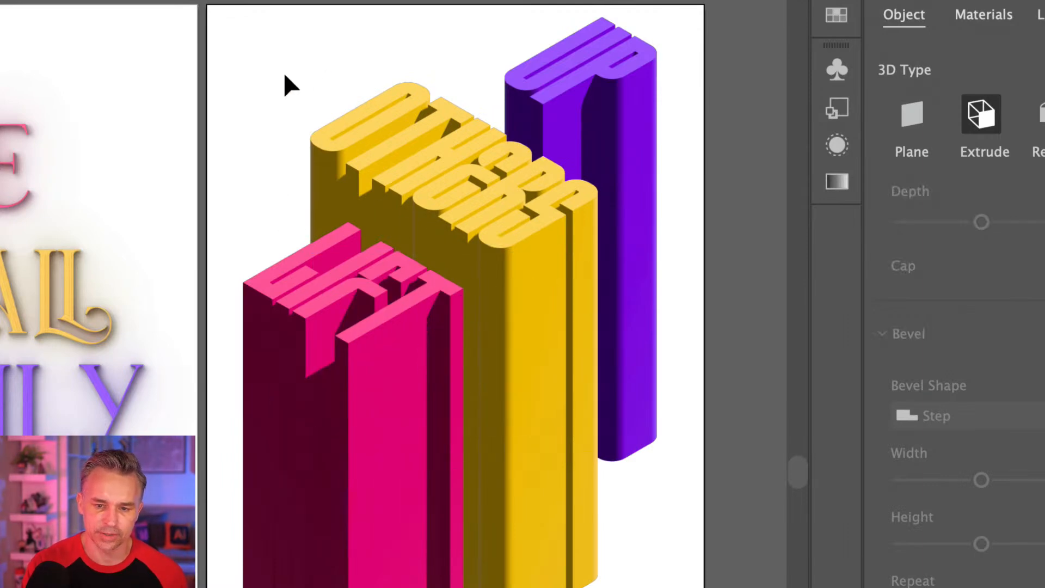
Step: Set UP's extrusion depth to 1558 px, nudge OTHERS slightly and lower UP back onto the artboard behind it
drag(217, 217, 186, 202)
click(516, 61)
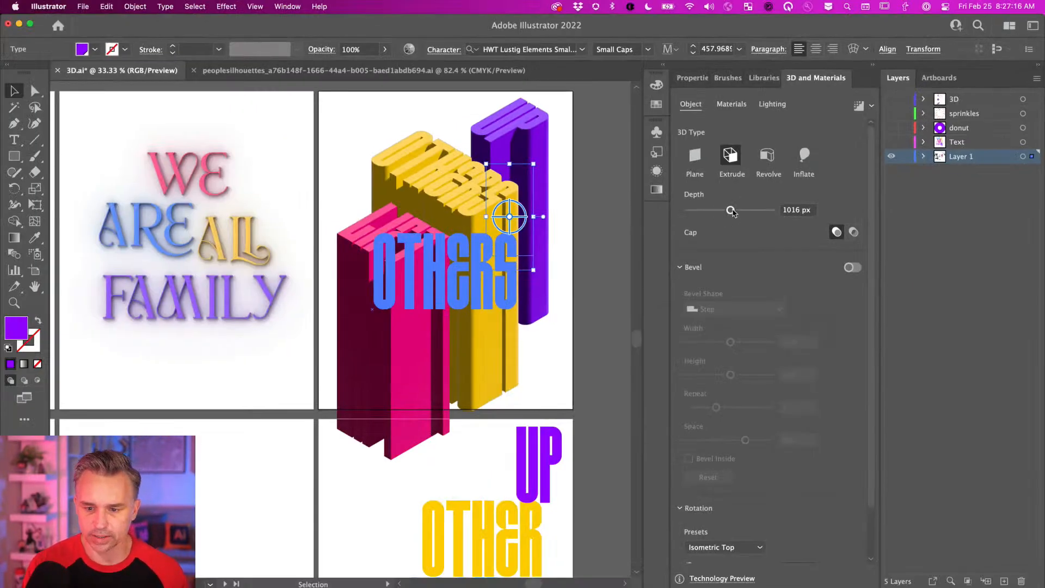
drag(732, 213, 746, 210)
mouse_move(515, 134)
mouse_down()
mouse_move(519, 148)
mouse_move(514, 138)
mouse_up()
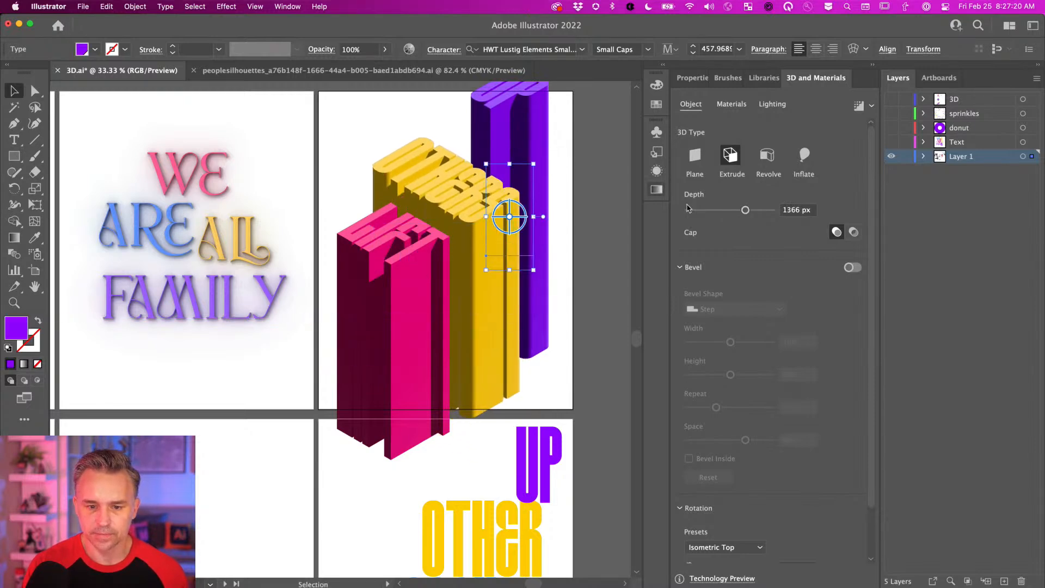
drag(745, 210, 755, 214)
drag(499, 142, 496, 182)
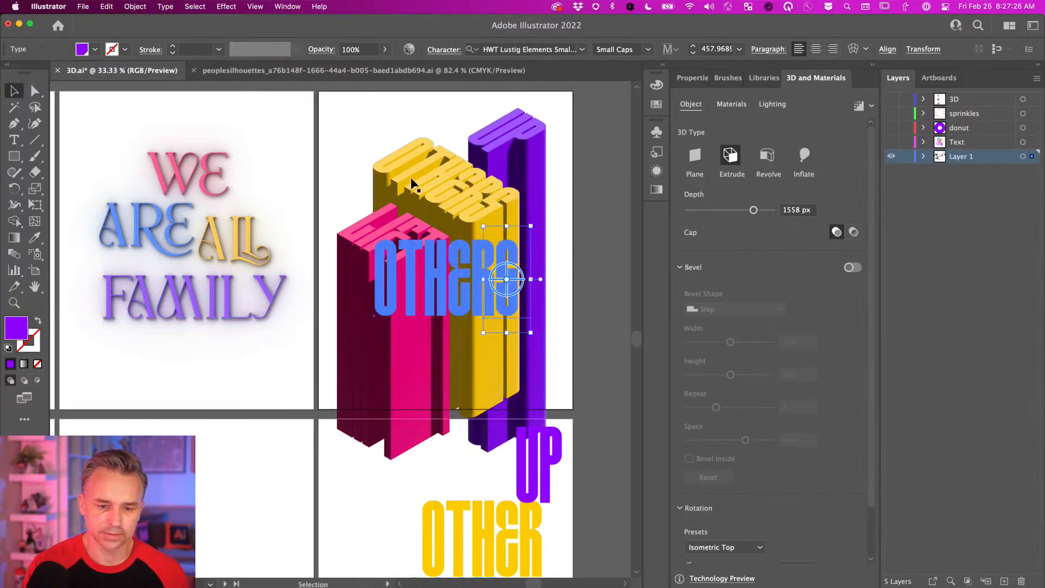
Step: Increase the extrusion depth of OTHERS and move its block down so its top sits below UP
click(412, 184)
drag(732, 211, 744, 210)
drag(409, 150, 412, 174)
Step: Fine-tune the UP, LIFT and OTHERS blocks into clear height steps, with LIFT lowest in front and UP highest behind
drag(518, 127, 512, 130)
drag(392, 270, 394, 320)
drag(441, 212, 443, 226)
drag(487, 140, 490, 139)
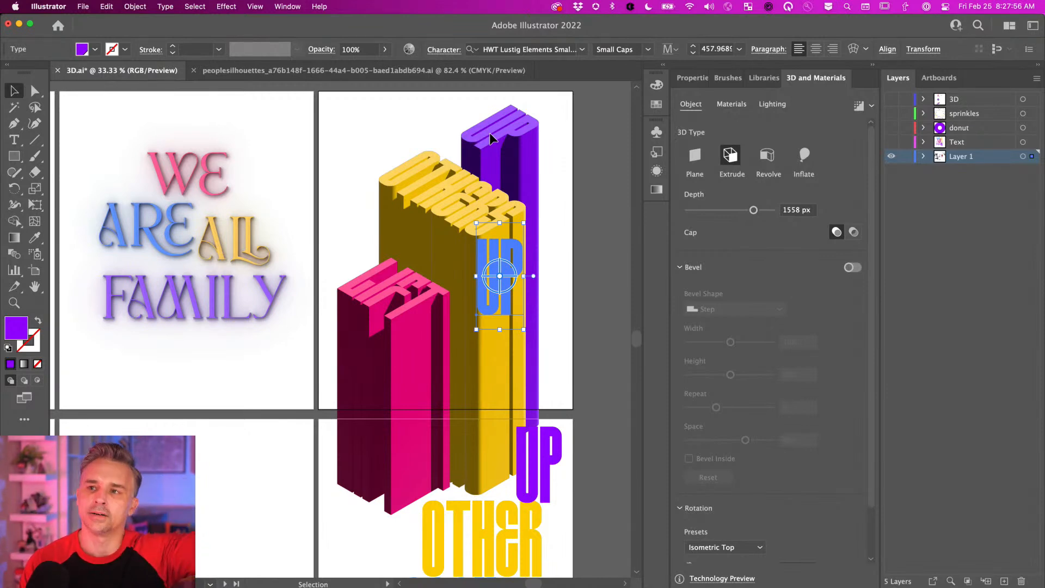
click(356, 132)
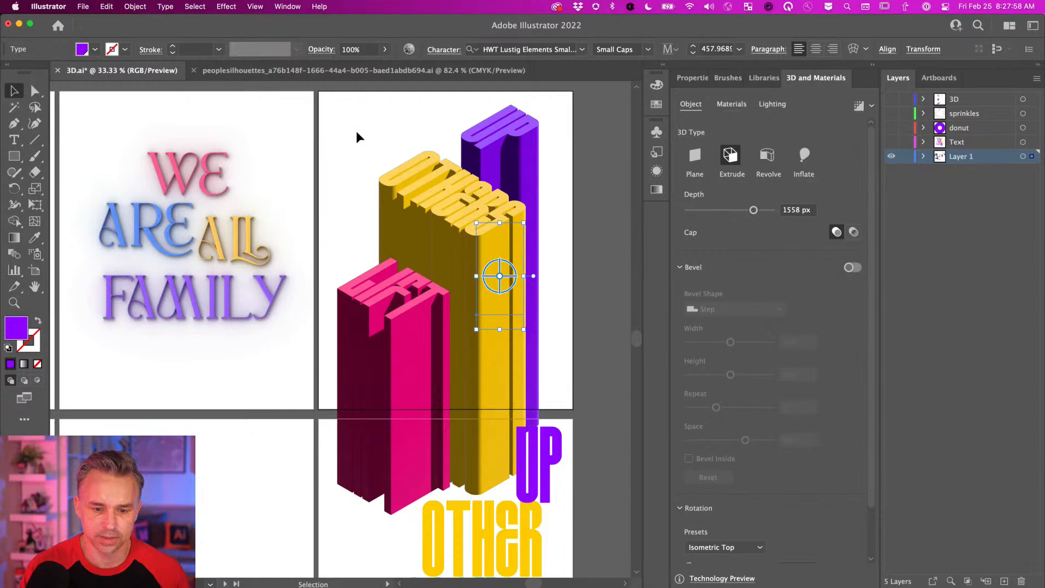
Step: Set the light height on the purple UP block to 55°
drag(343, 156, 308, 175)
drag(322, 125, 501, 378)
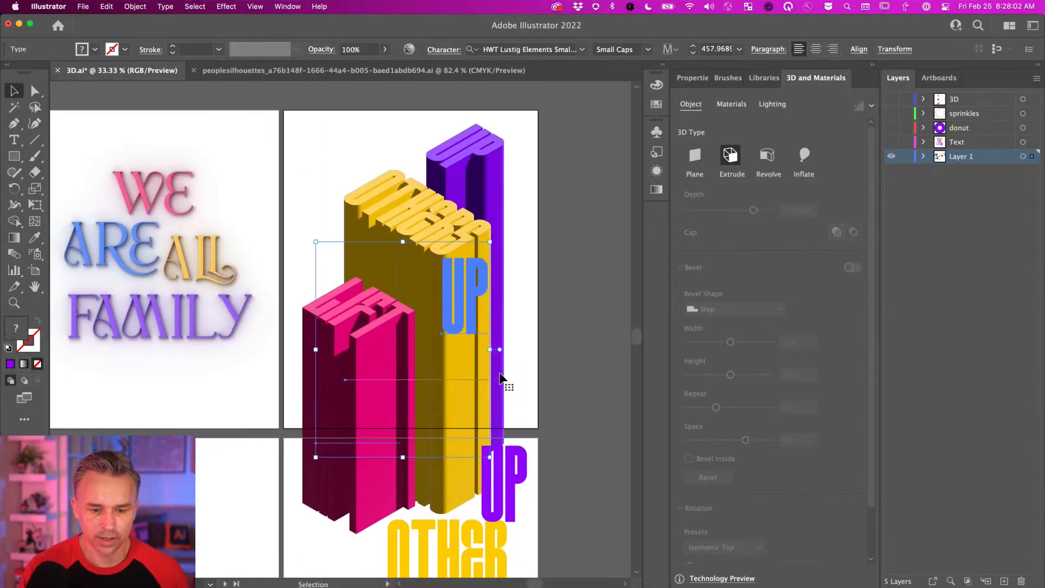
click(772, 103)
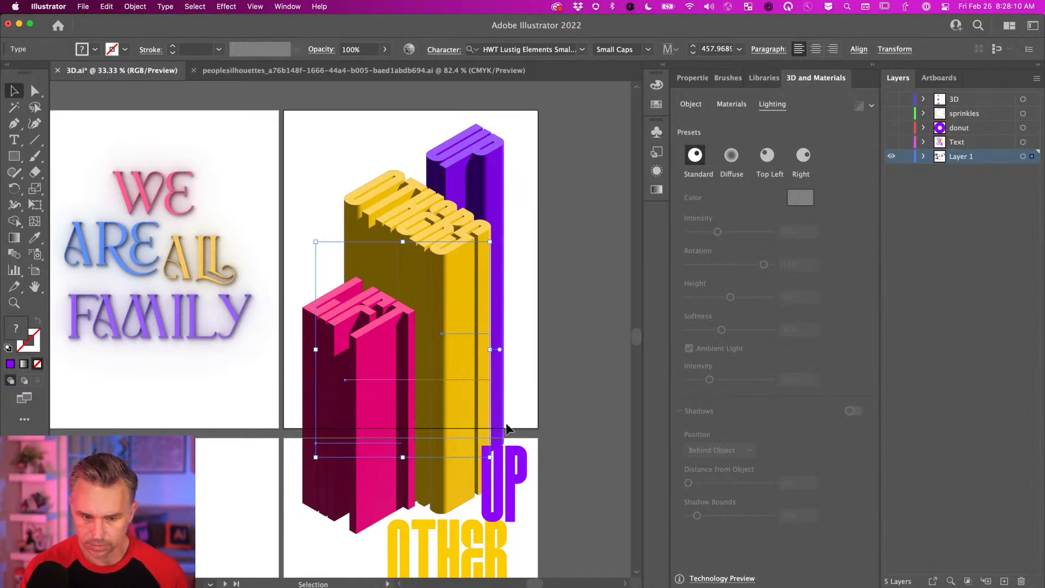
click(455, 159)
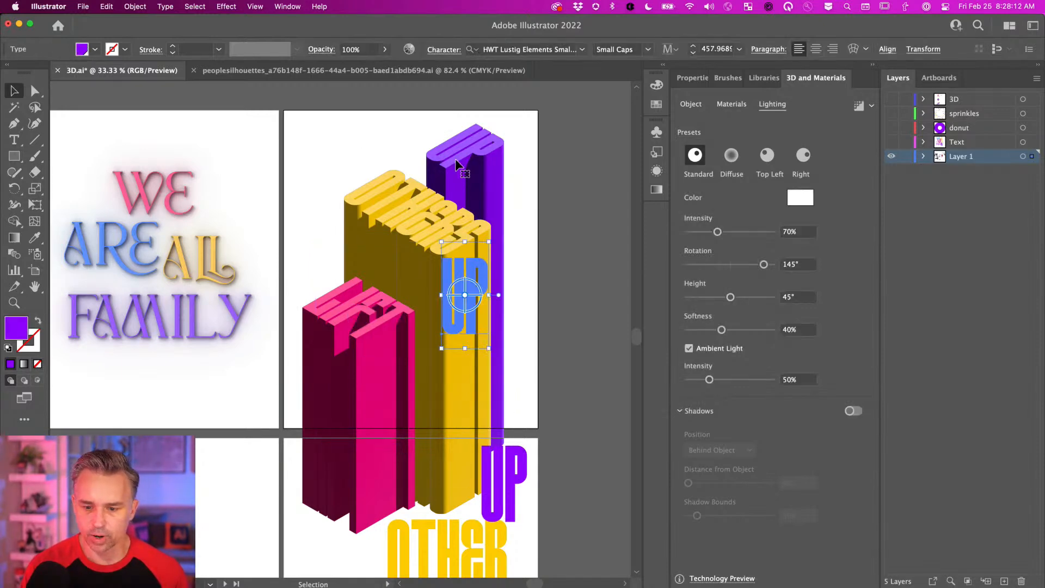
mouse_move(730, 298)
mouse_down()
mouse_move(759, 299)
mouse_move(695, 298)
mouse_move(755, 299)
mouse_move(708, 300)
mouse_move(741, 303)
mouse_up()
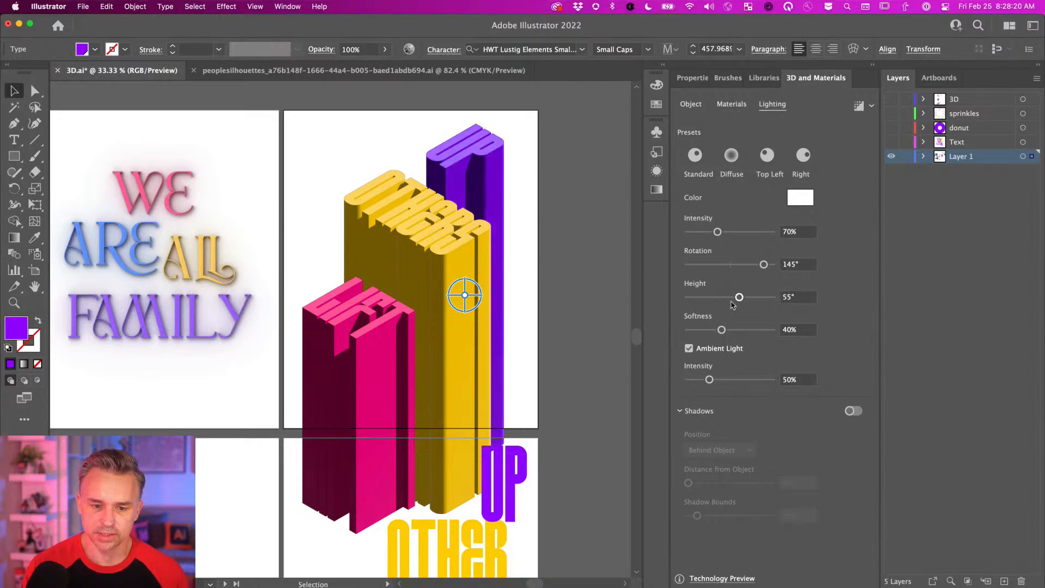
Step: Relight the yellow OTHERS block with a light height of 70° and a light rotation of 17°
click(390, 235)
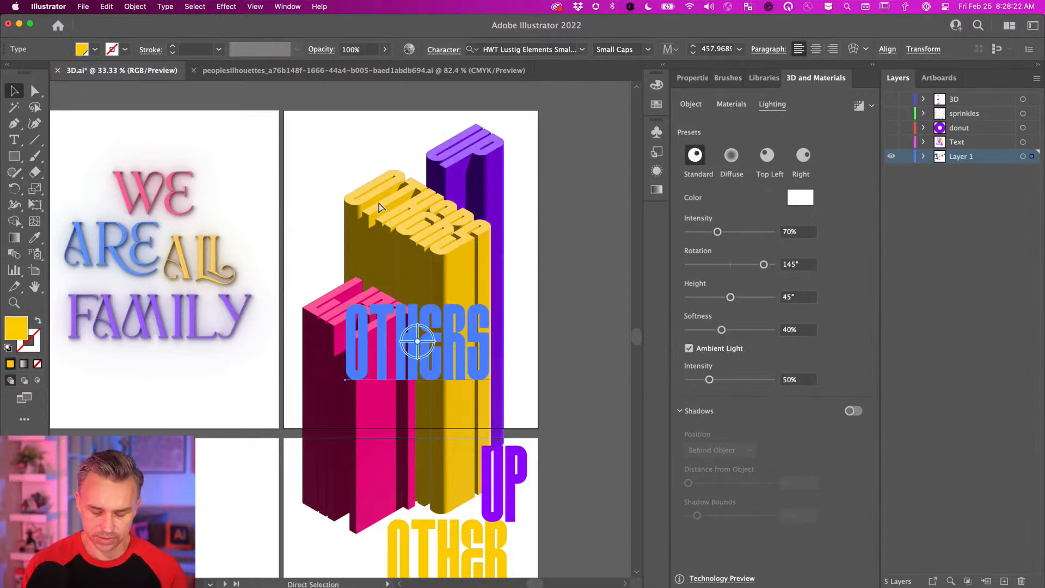
key(super+equal)
drag(340, 171, 411, 323)
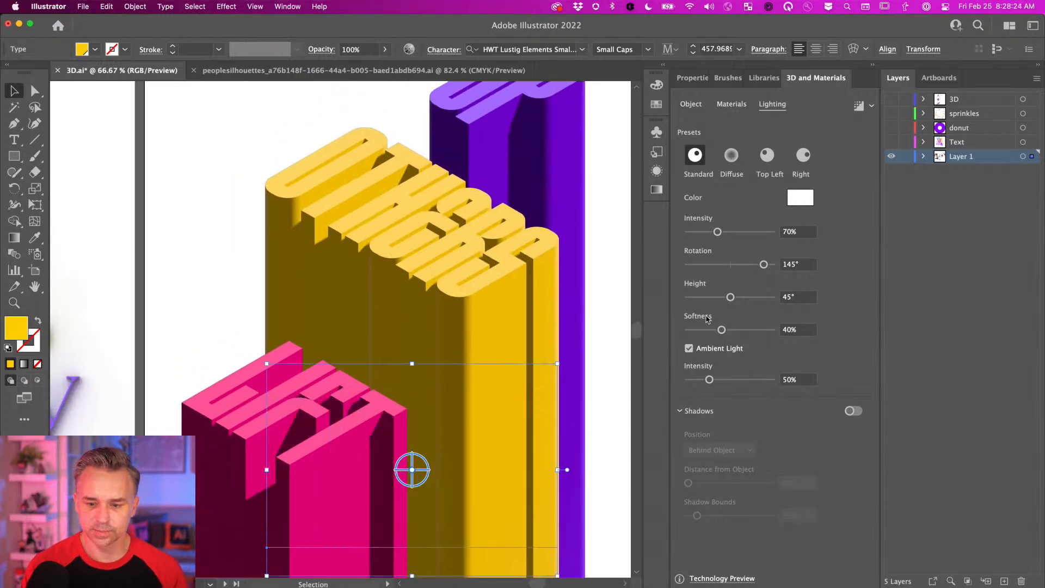
drag(731, 299, 755, 301)
drag(764, 264, 735, 260)
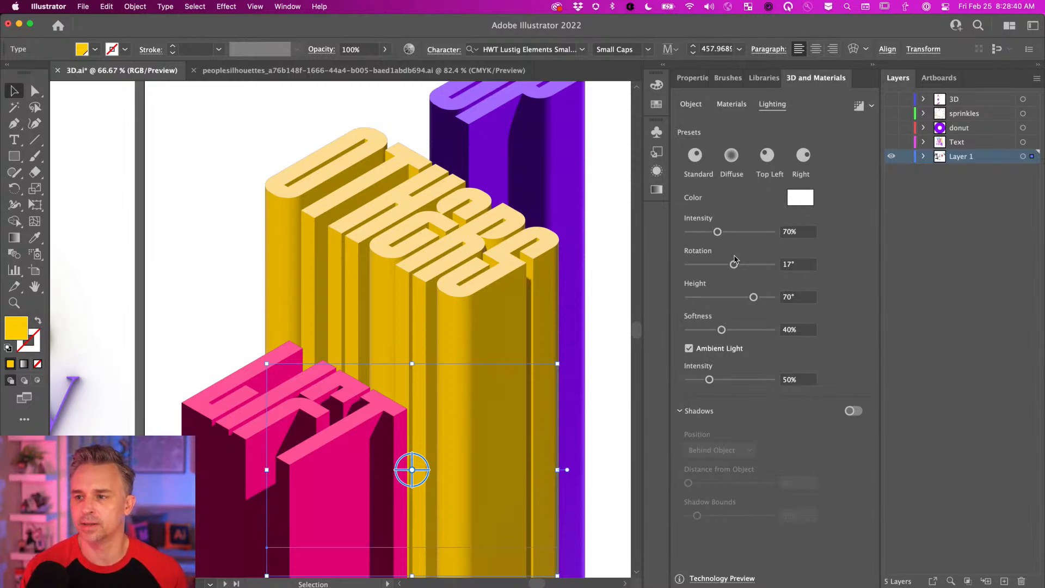
Step: Relight the pink LIFT block with a light rotation of -3° and a light height of 67°
click(243, 429)
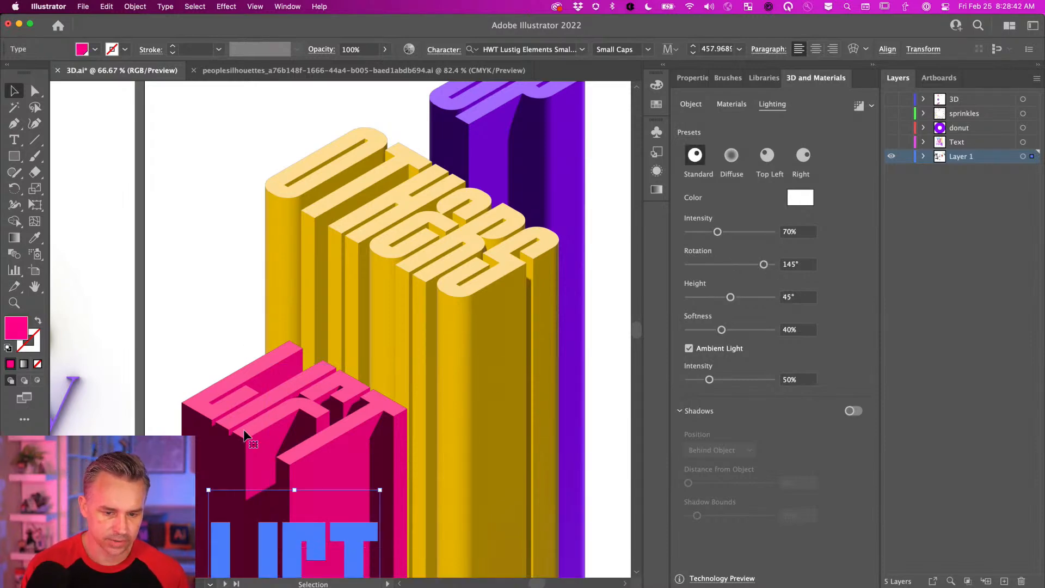
drag(761, 267, 741, 297)
mouse_move(760, 301)
mouse_down()
mouse_move(741, 301)
mouse_move(752, 301)
mouse_up()
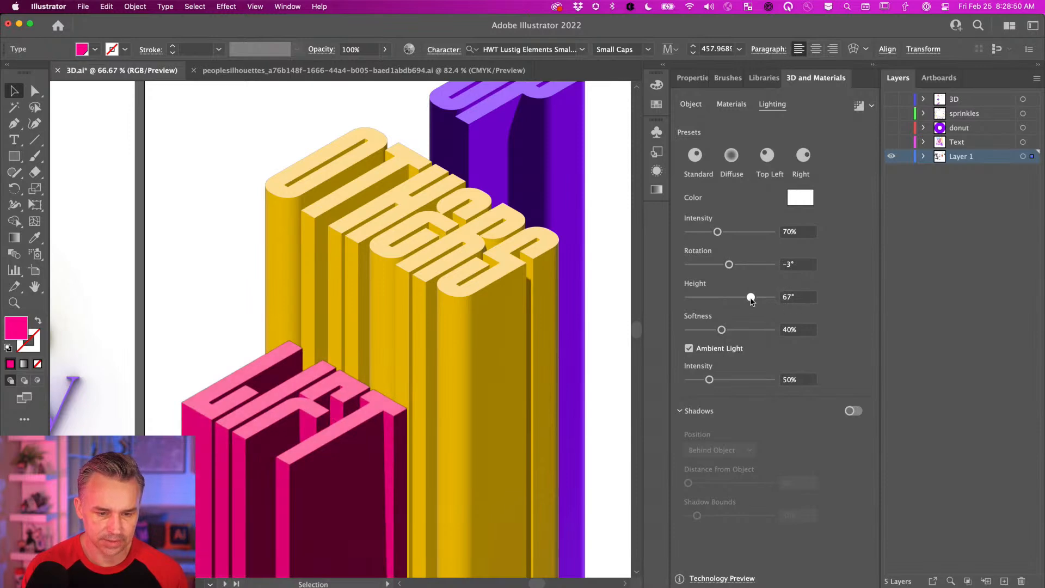
Step: Set the light rotation on the purple UP block to -14° and deselect it
click(475, 148)
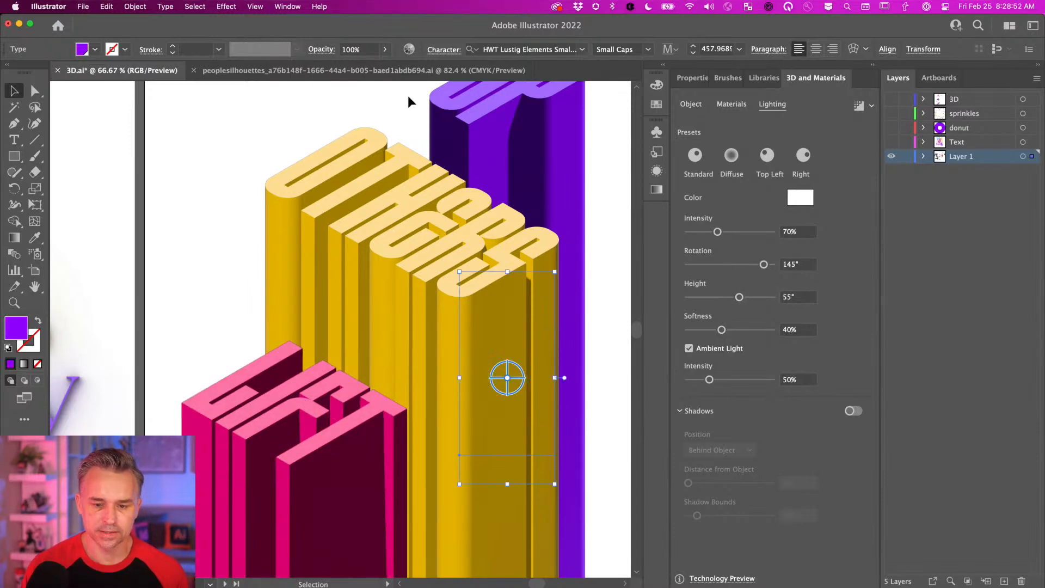
key(space)
drag(407, 99, 388, 192)
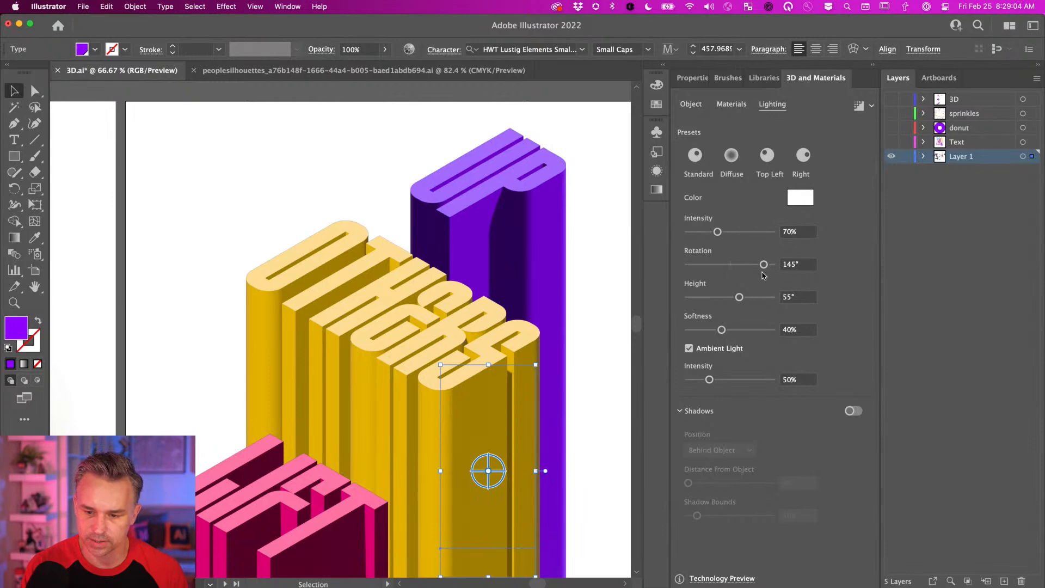
drag(763, 264, 727, 266)
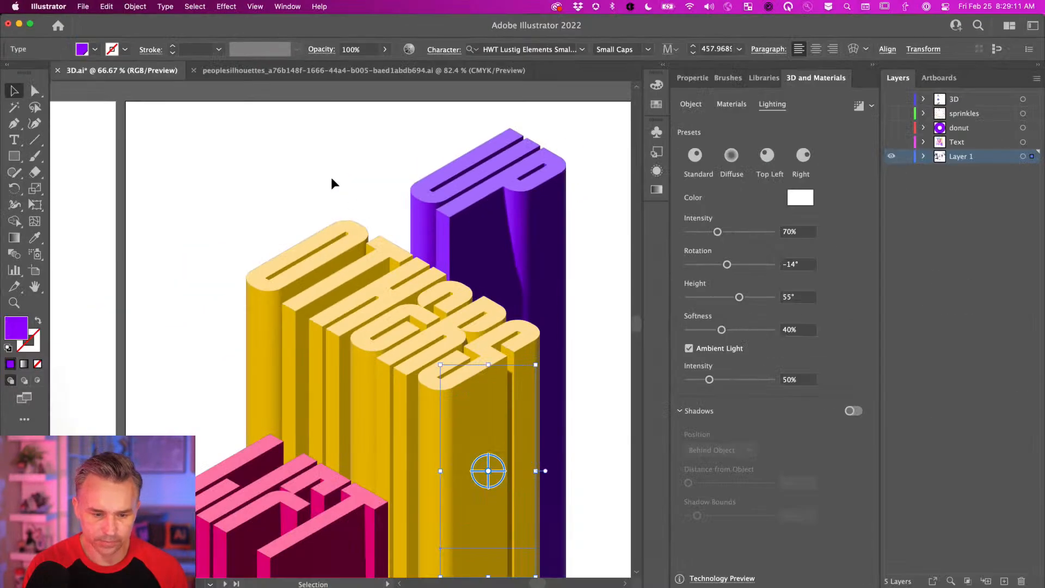
click(158, 107)
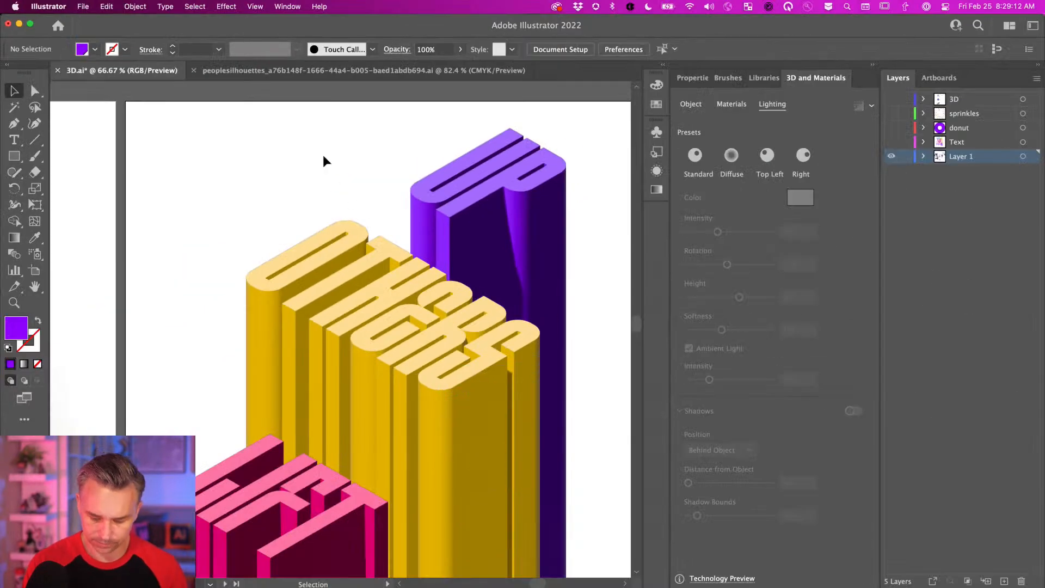
key(super+minus)
key(super+minus)
drag(314, 241, 382, 217)
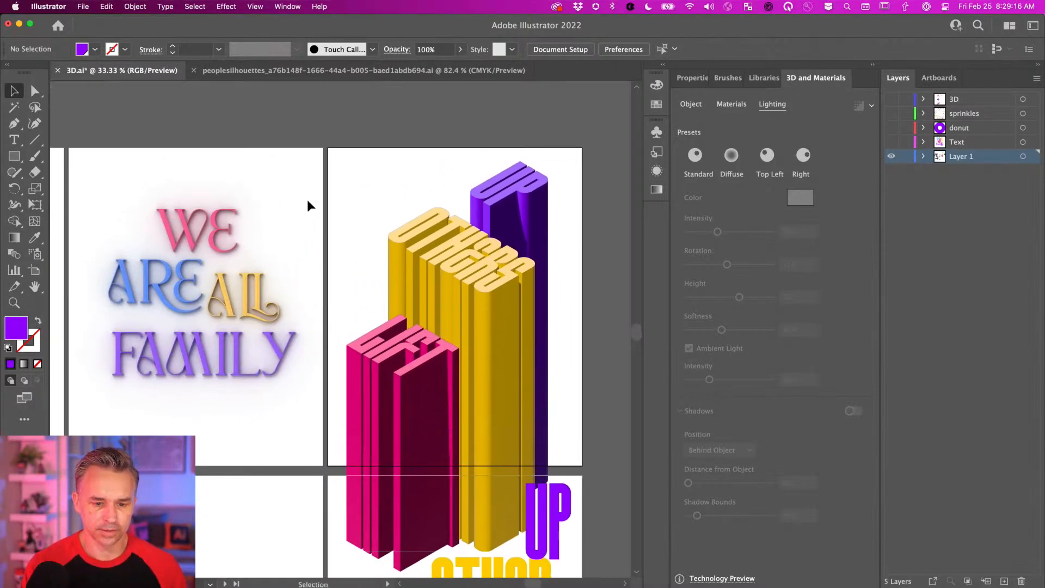
key(super+plus)
drag(320, 177, 191, 233)
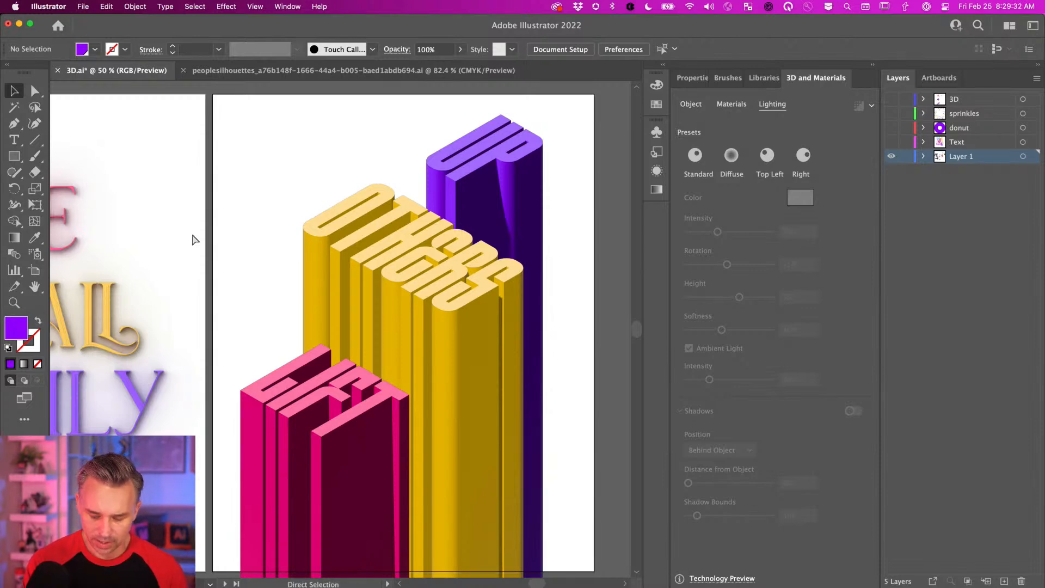
Step: Place the black GROW text from the pasteboard in the middle of the empty artboard beside the flat WE ARE ALL FAMILY lettering
key(super+minus)
key(super+minus)
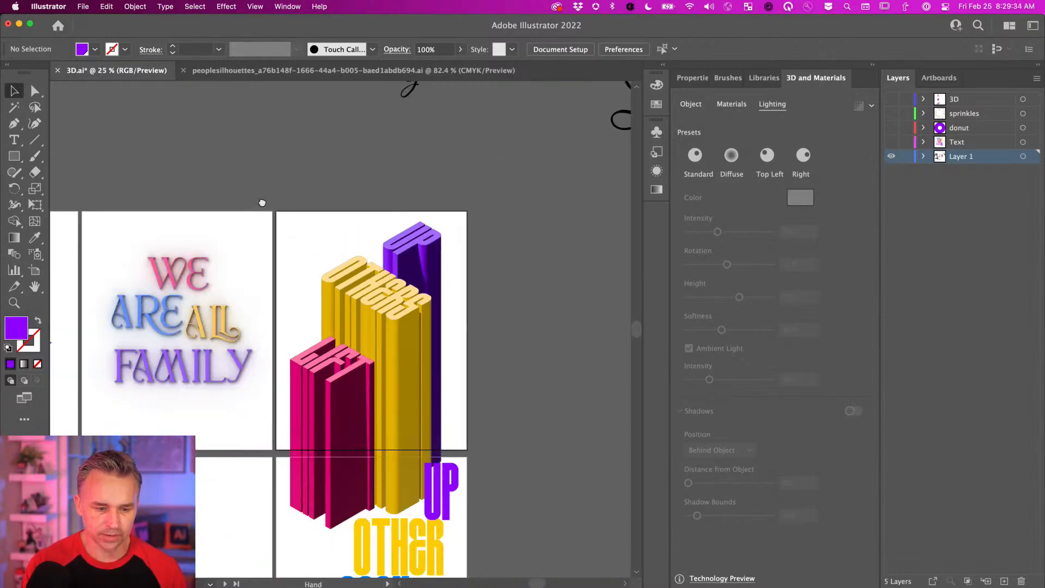
drag(260, 201, 498, 61)
drag(350, 206, 554, 177)
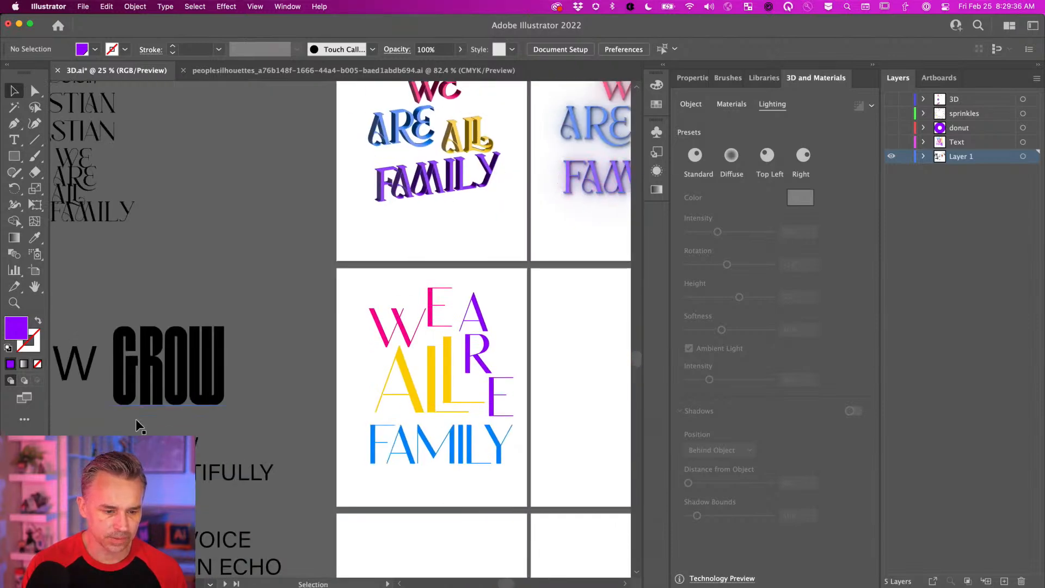
drag(136, 400, 584, 400)
drag(540, 318, 355, 273)
drag(428, 317, 435, 336)
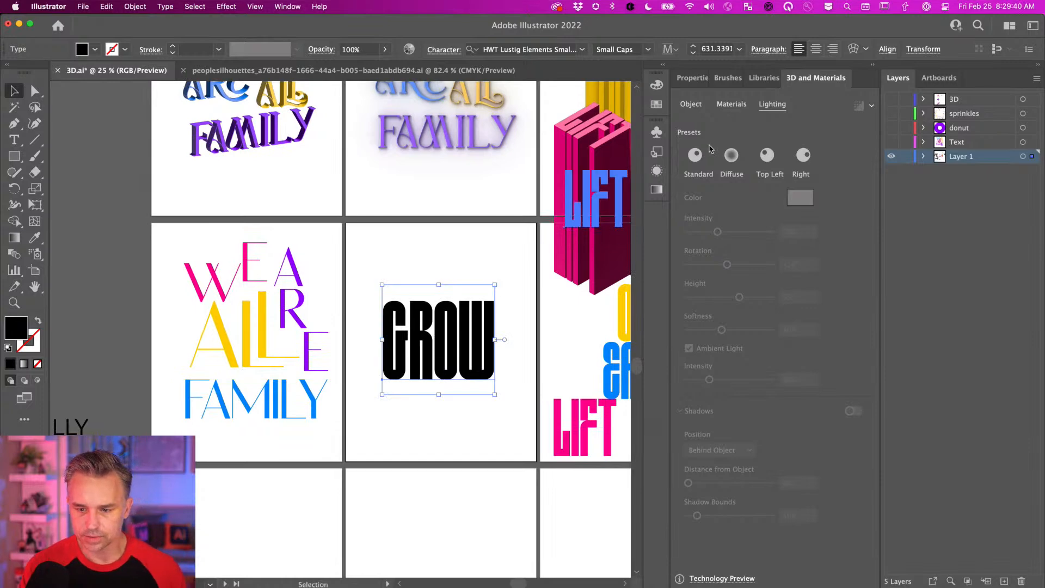
Step: Fill the GROW text with bright blue and apply a 3D Extrude to it
click(657, 104)
click(542, 145)
click(553, 149)
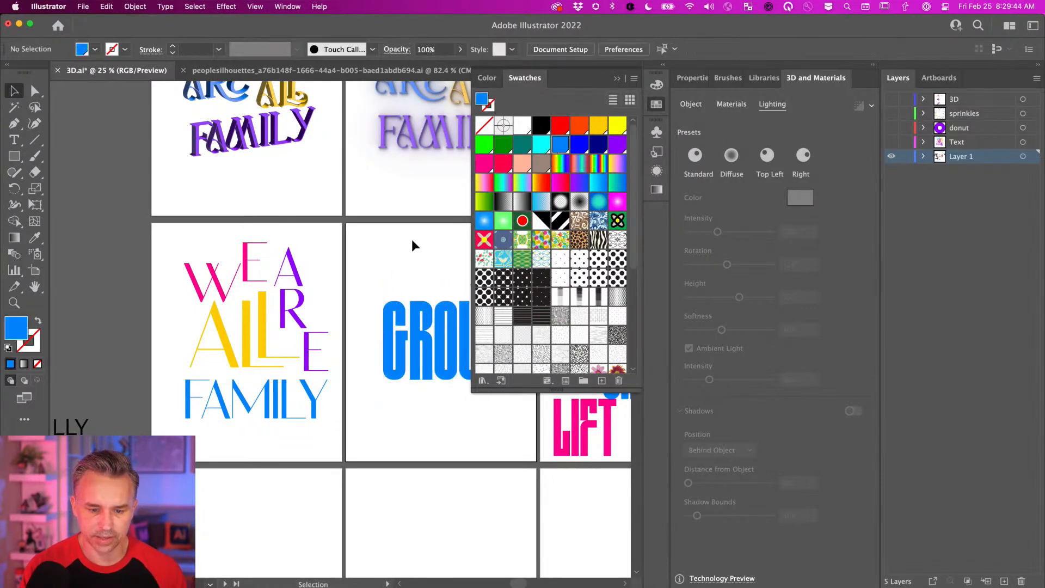
click(616, 78)
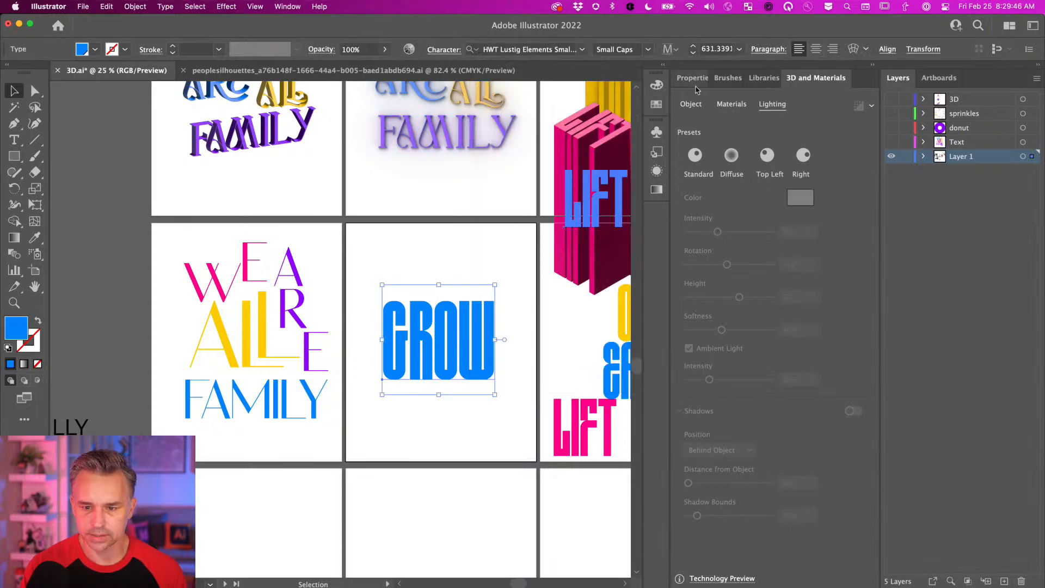
click(691, 104)
click(730, 157)
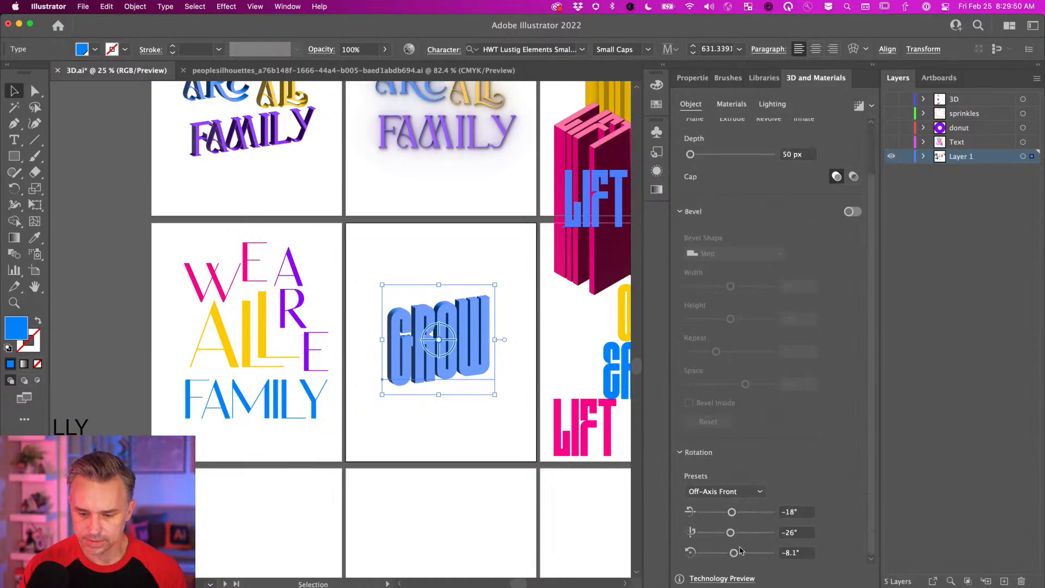
Step: Turn on shadows for the extruded GROW text and set the shadow position to Below Object
click(772, 104)
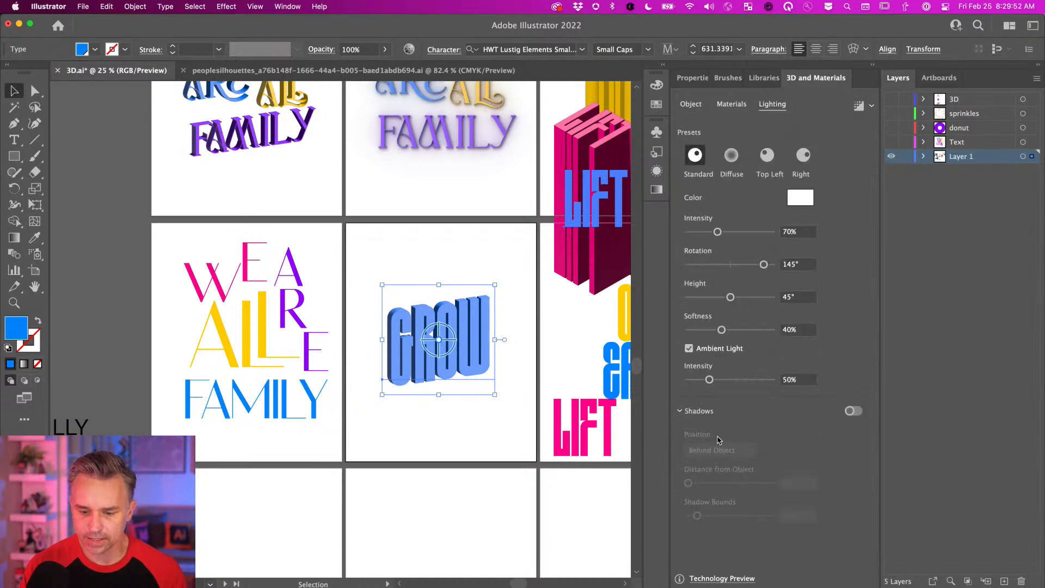
click(853, 411)
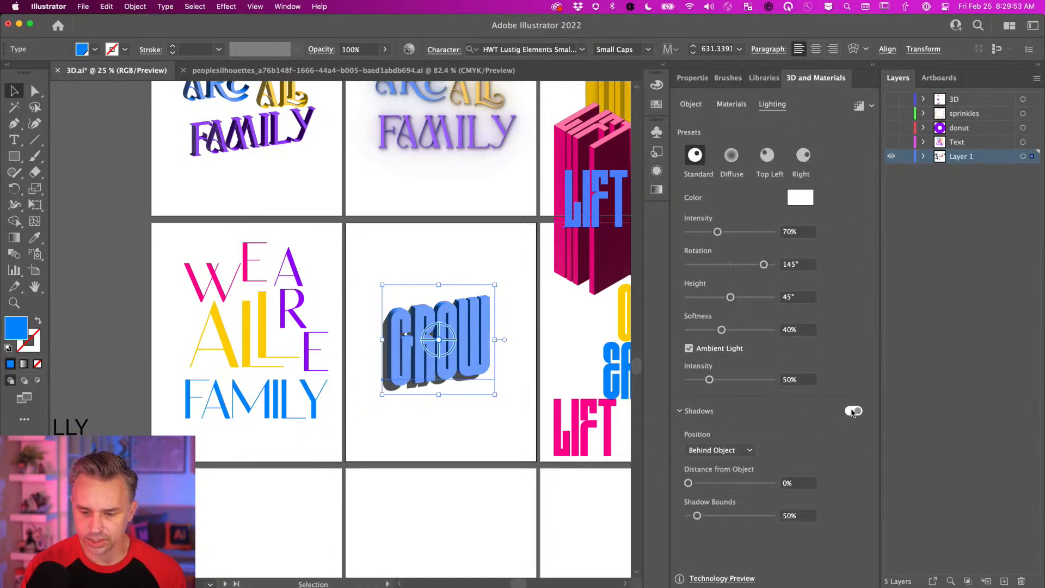
click(724, 450)
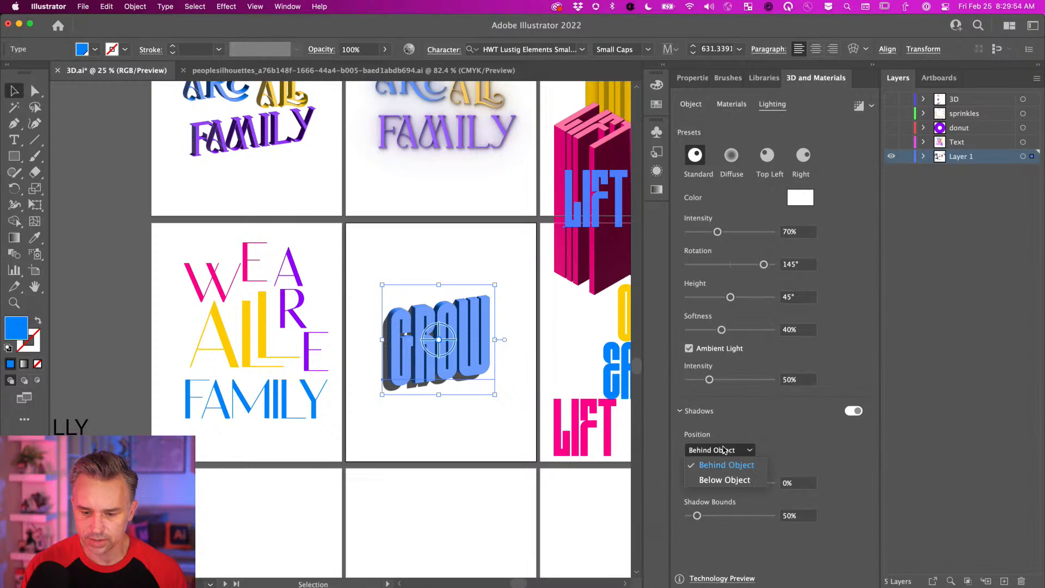
click(725, 480)
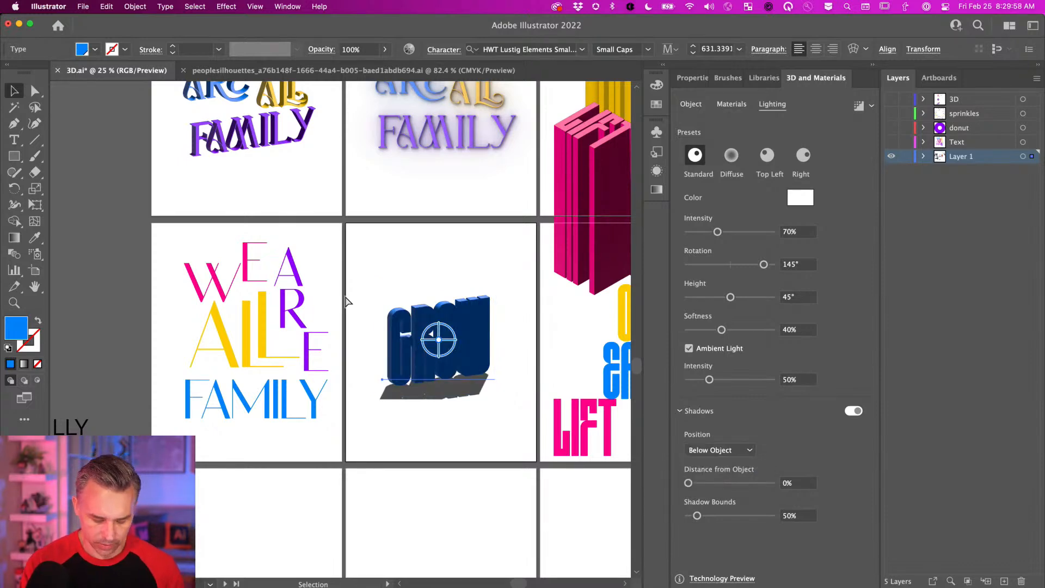
key(super+equal)
key(super+equal)
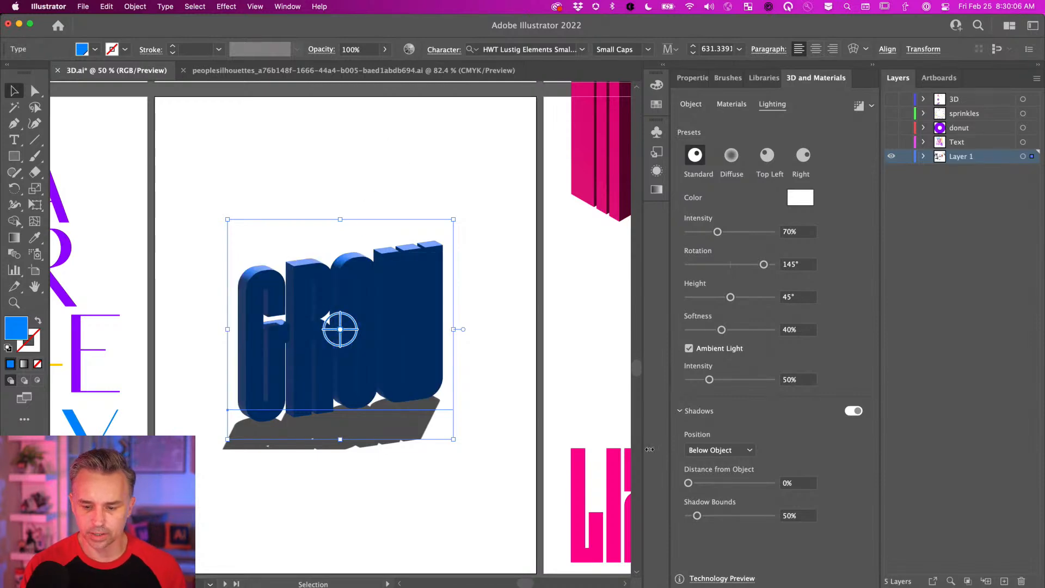
Step: Rotate the light on the GROW text to 9° and try the Behind Object shadow position before restoring Below Object
drag(764, 265, 732, 266)
click(732, 452)
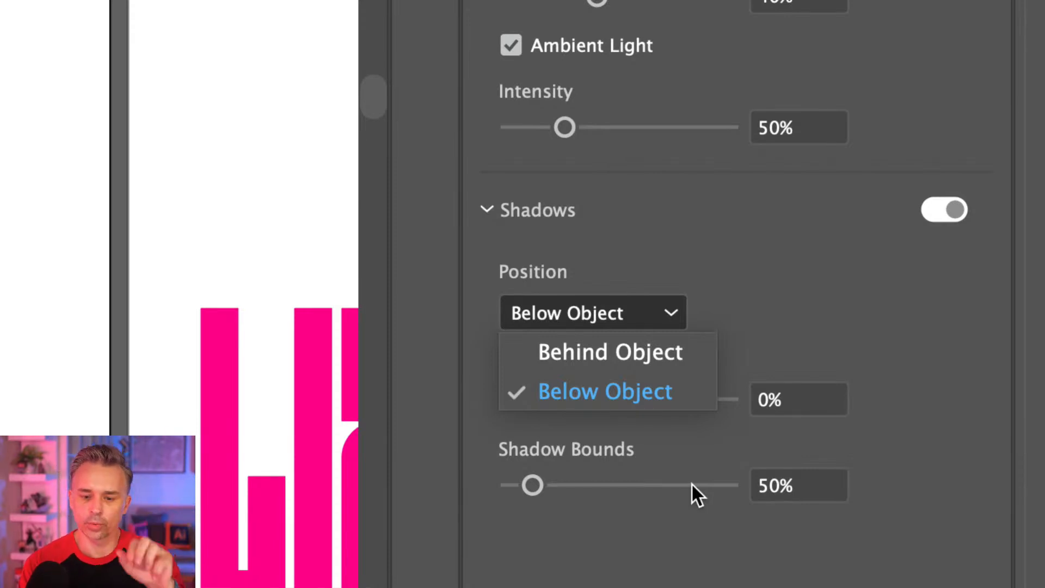
click(635, 350)
click(656, 317)
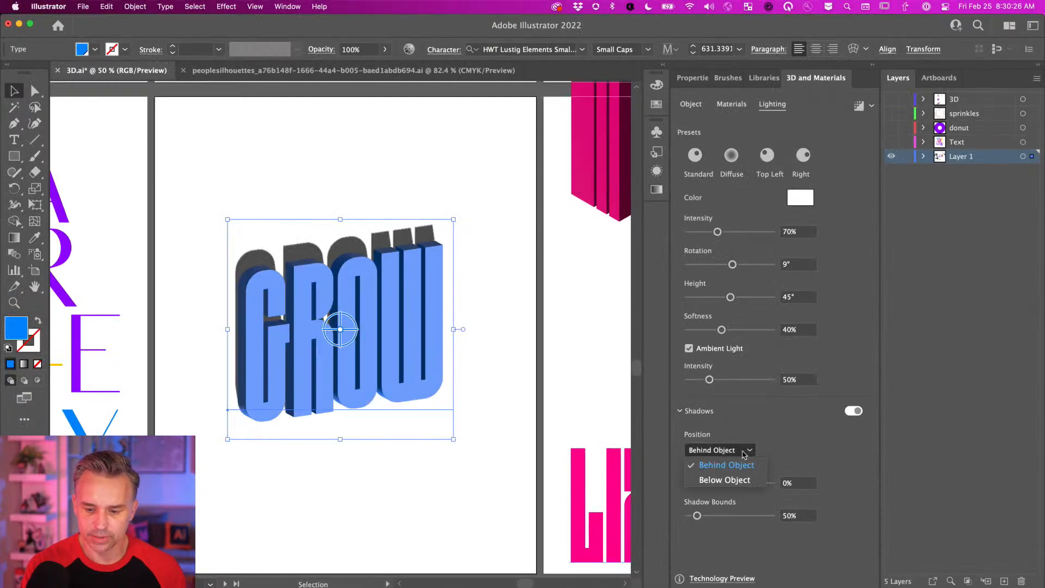
click(740, 480)
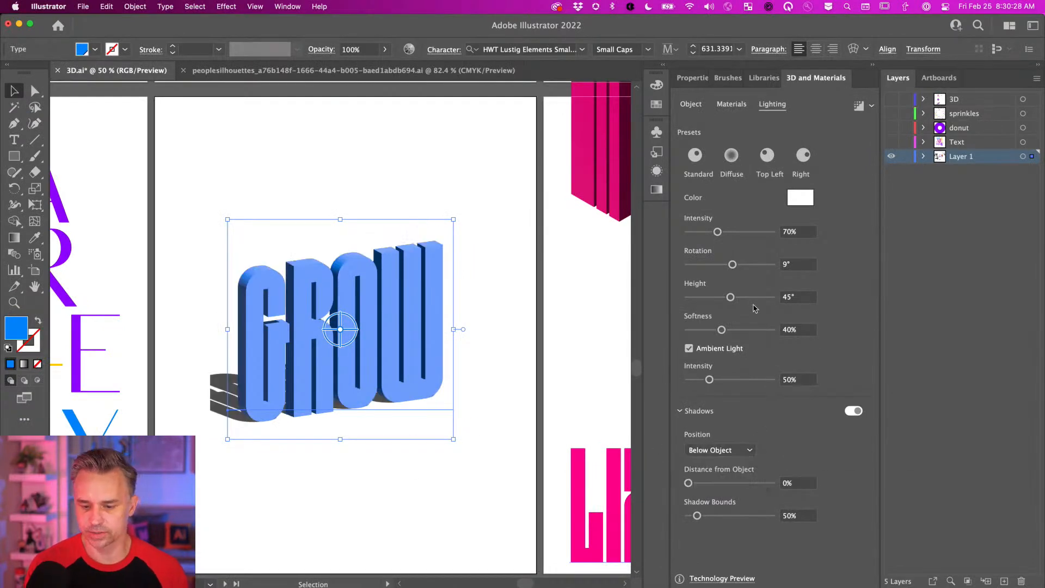
Step: Set the light rotation to -24° and apply the Isometric Left rotation preset to the extruded GROW text
mouse_move(732, 264)
mouse_down()
mouse_move(775, 265)
mouse_move(728, 265)
mouse_up()
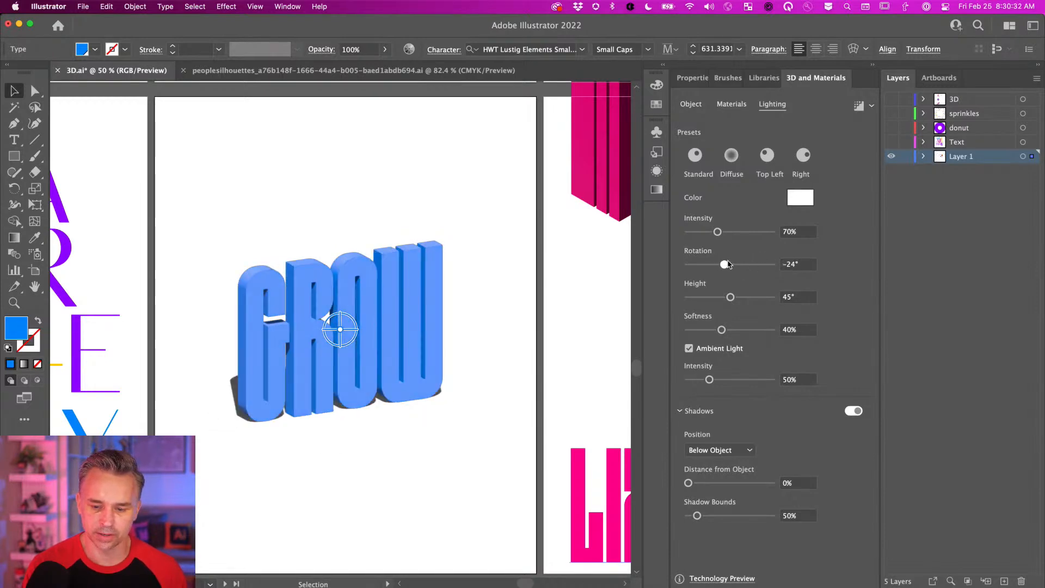
click(691, 104)
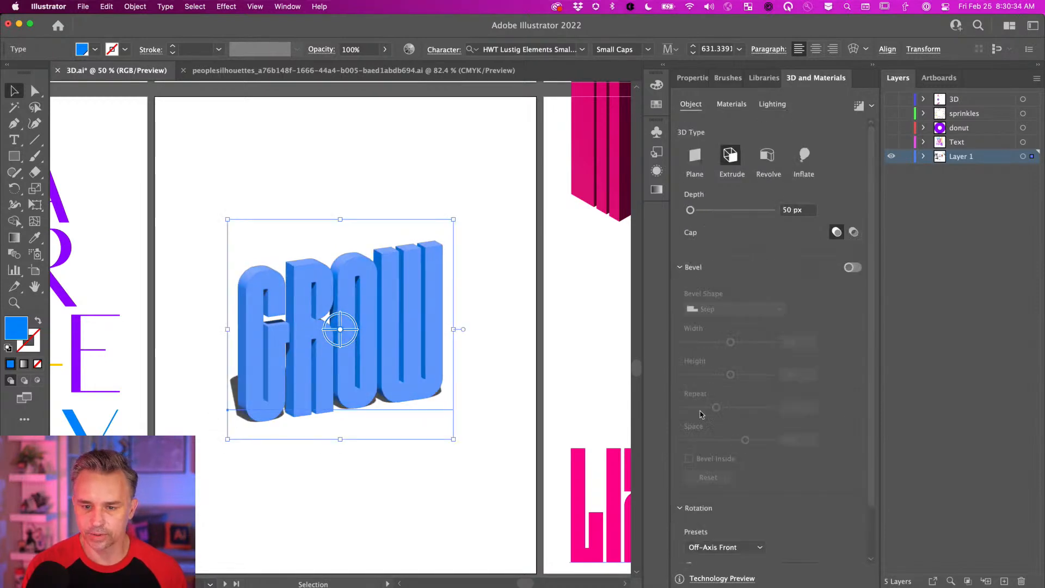
click(740, 547)
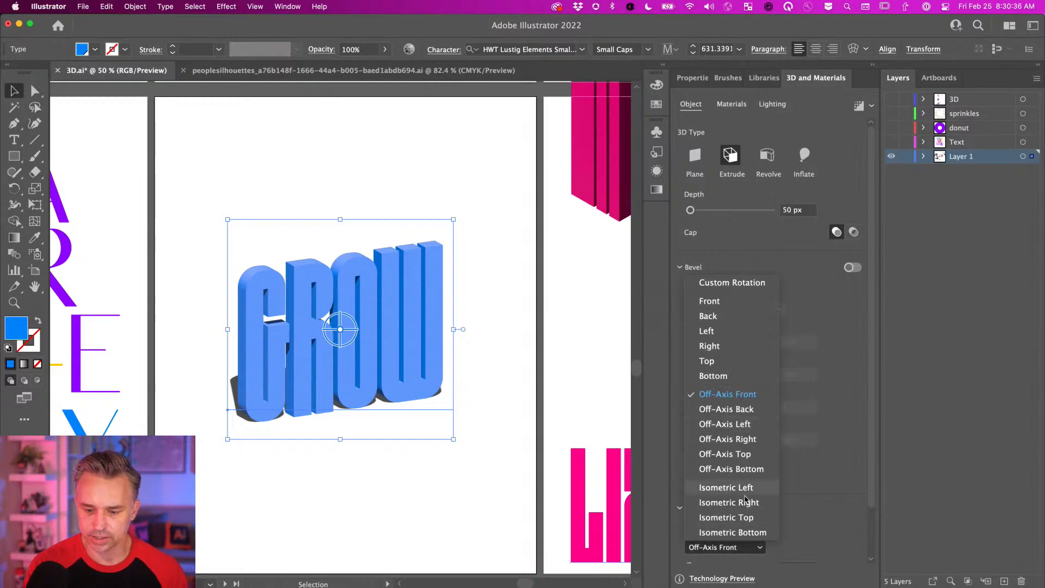
click(750, 488)
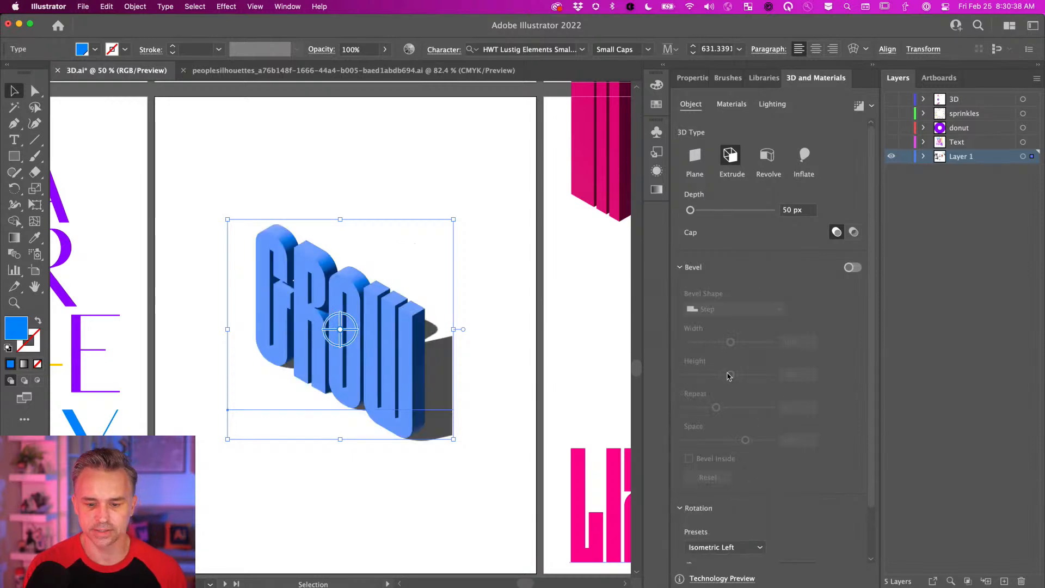
scroll(724, 130, down, 2)
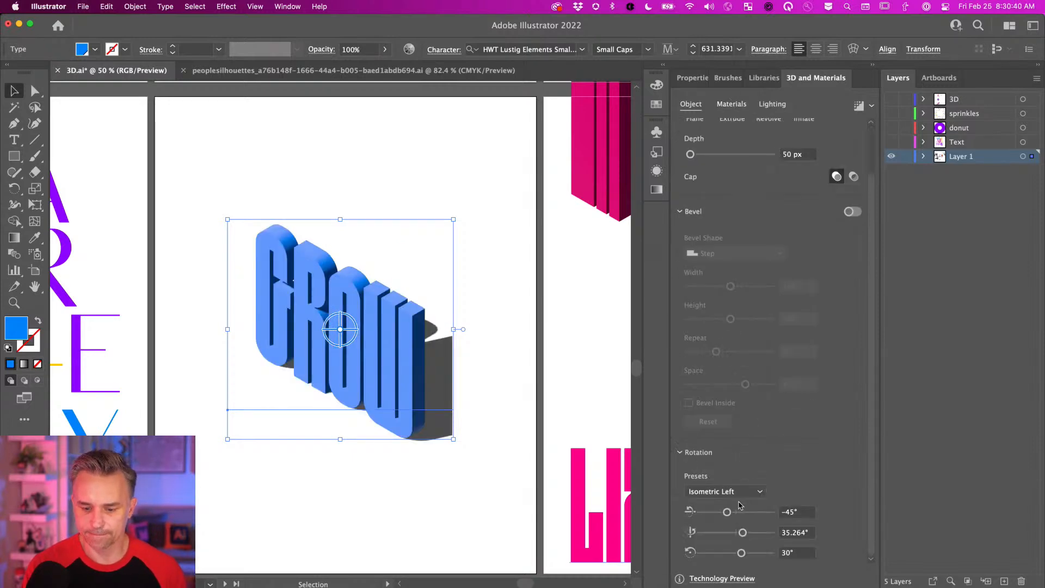
Step: Expand the GROW text's shadow bounds to 318% and set its light rotation to 9°
click(773, 104)
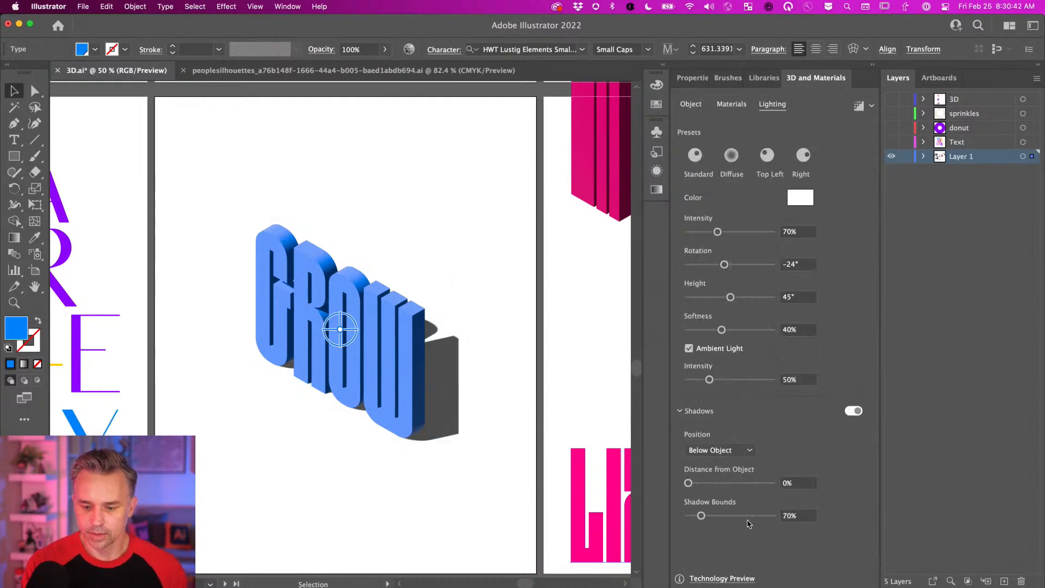
click(730, 517)
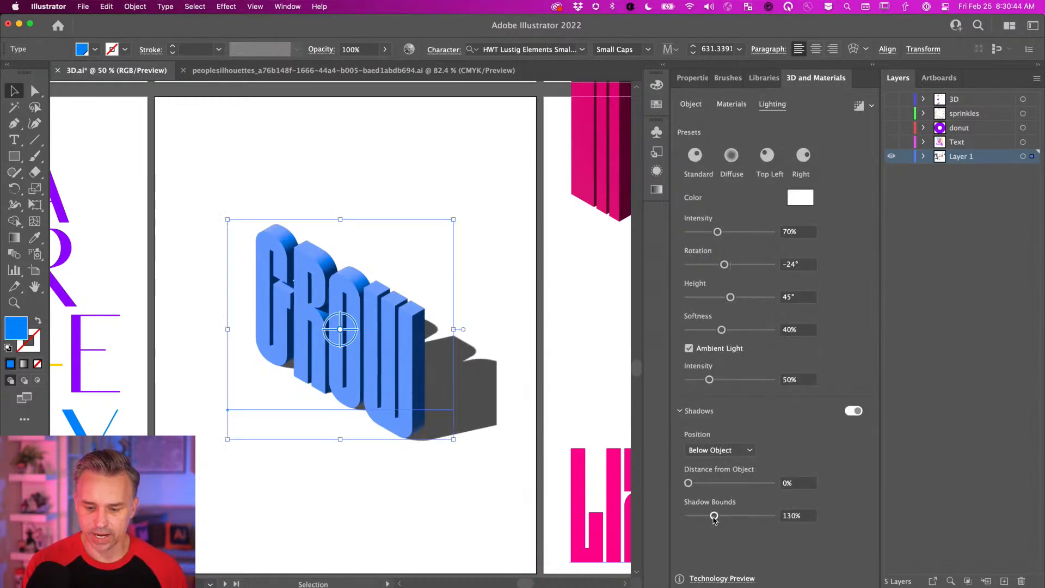
drag(730, 517, 754, 517)
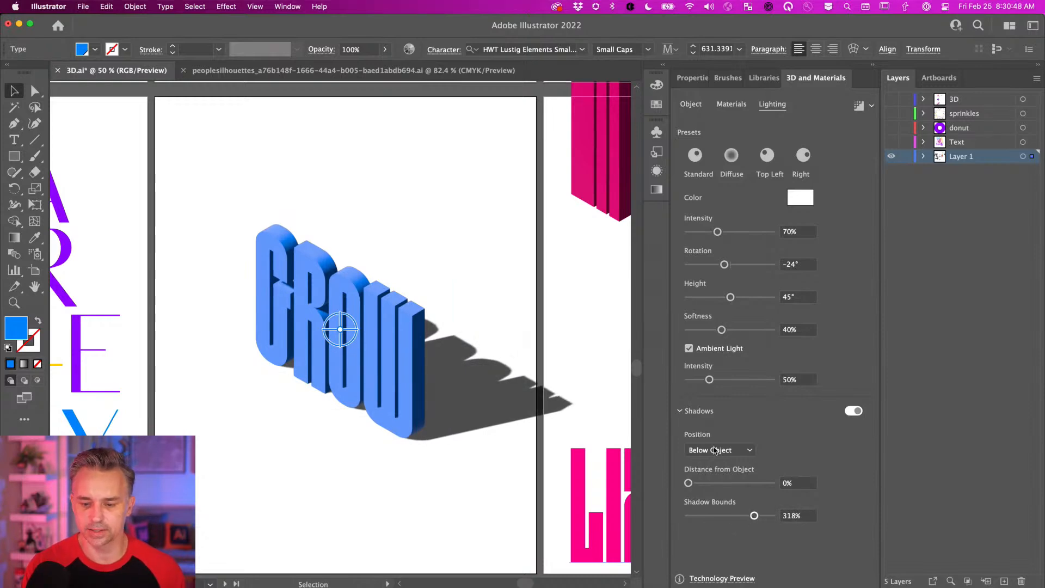
drag(724, 264, 732, 266)
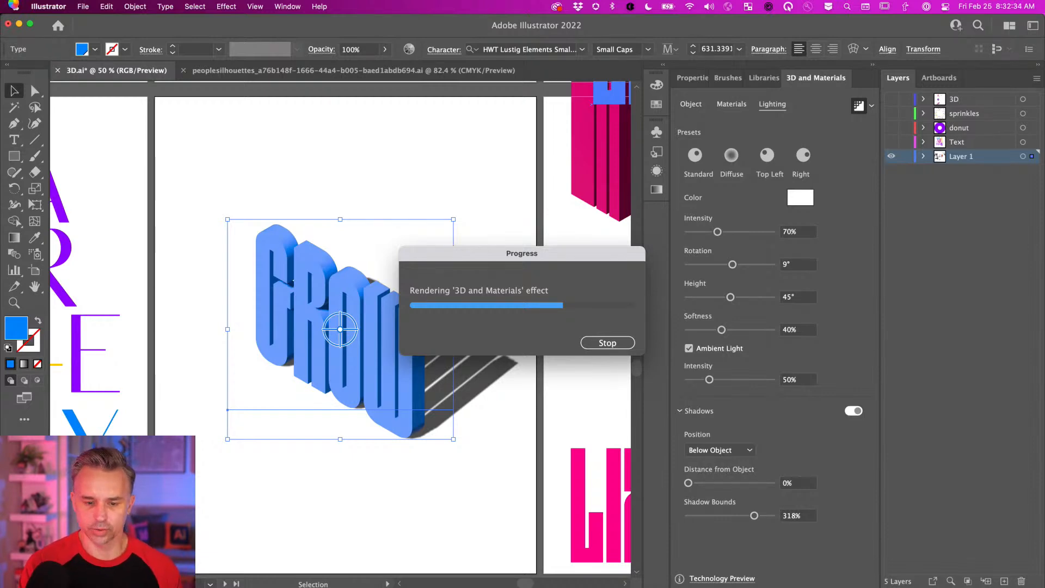
Step: Switch to Creative Cloud, move the render progress window out of the way, and review the 3D and AR apps and assets
mouse_move(305, 585)
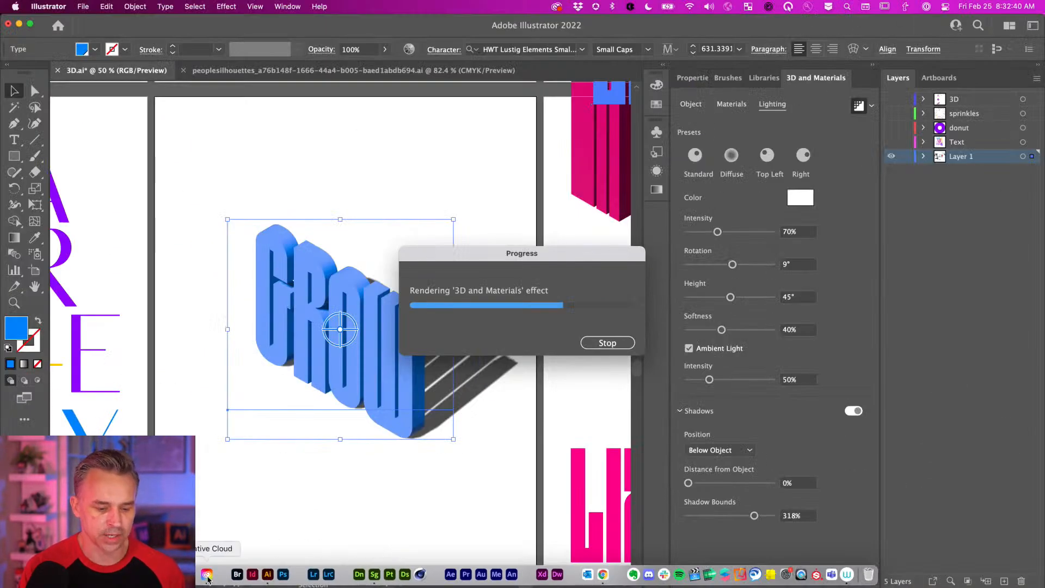
click(207, 575)
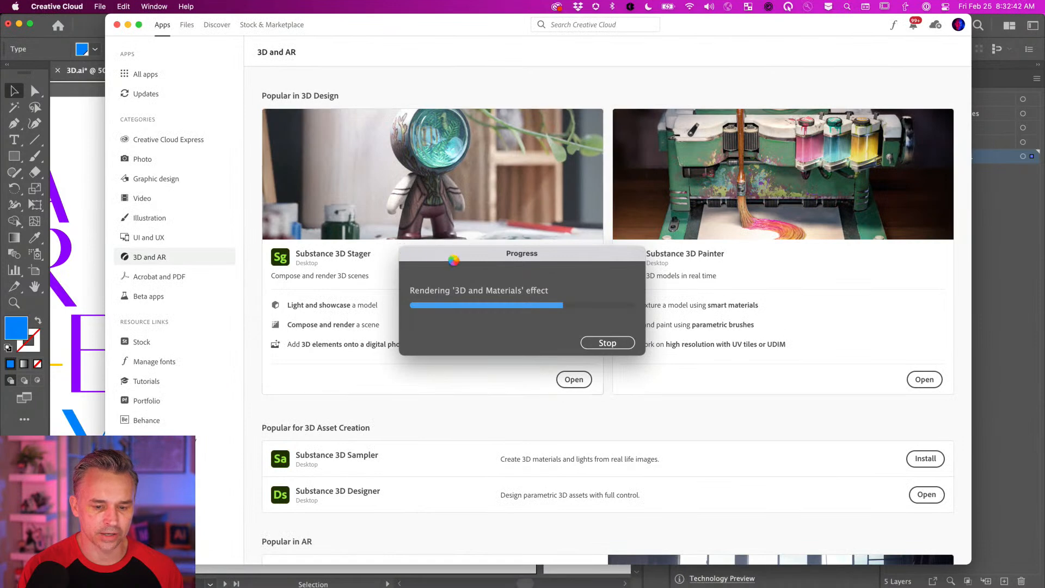
drag(381, 29, 364, 30)
drag(500, 249, 914, 484)
click(426, 21)
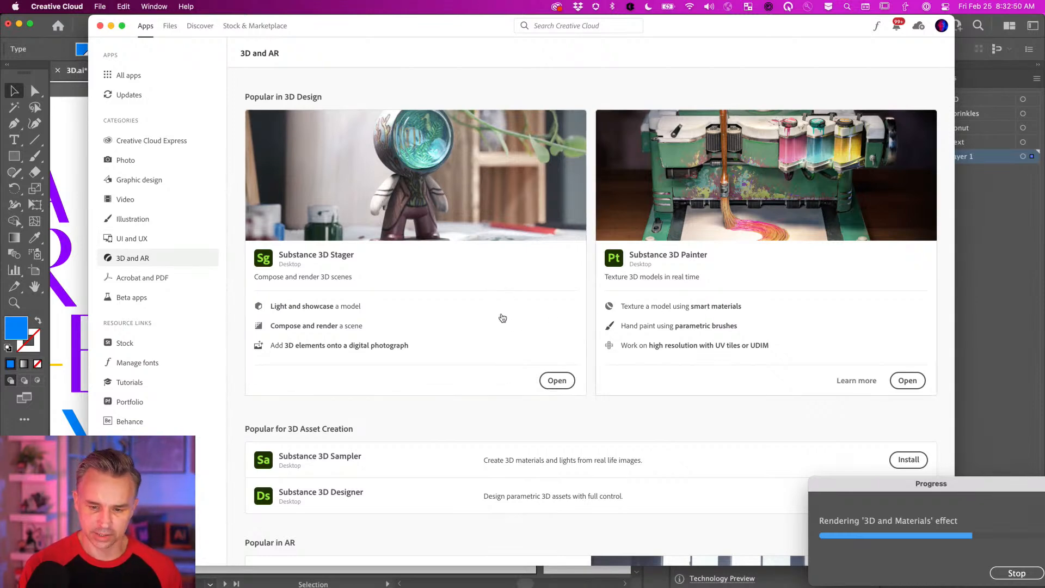
scroll(402, 394, down, 5)
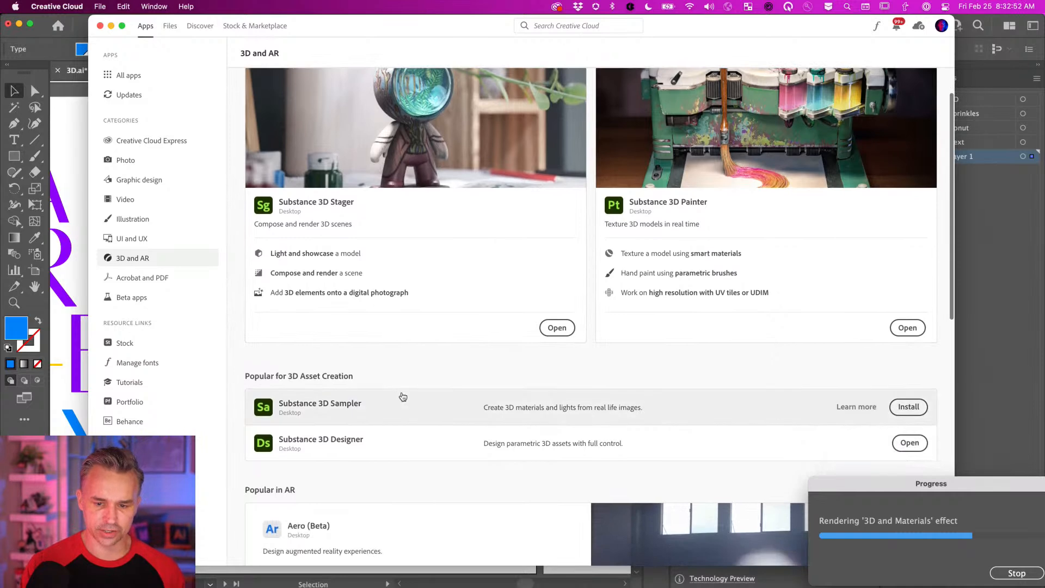
scroll(403, 397, down, 3)
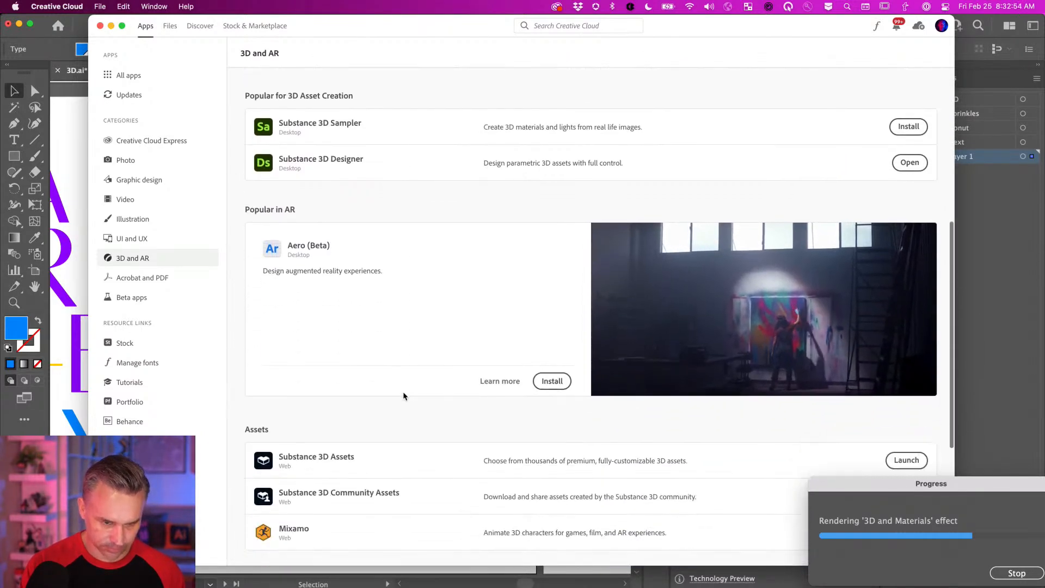
scroll(410, 397, down, 5)
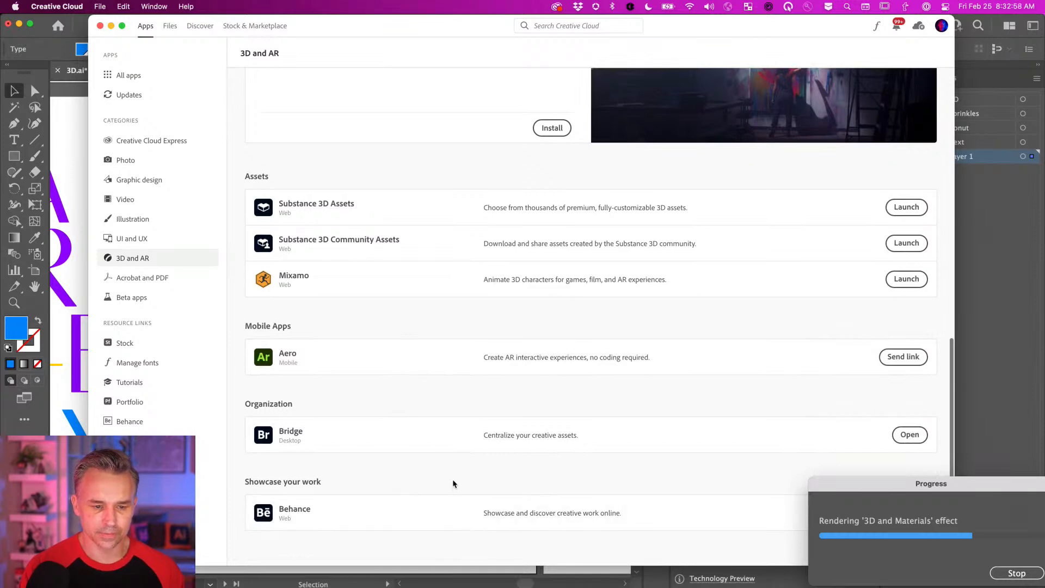
scroll(452, 477, up, 2)
scroll(452, 478, up, 2)
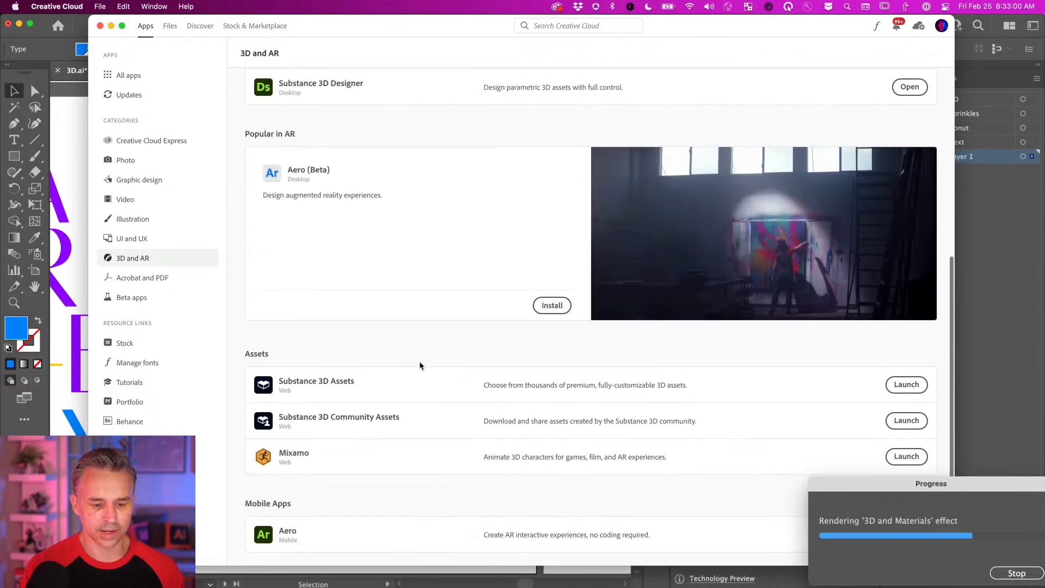
scroll(515, 456, up, 8)
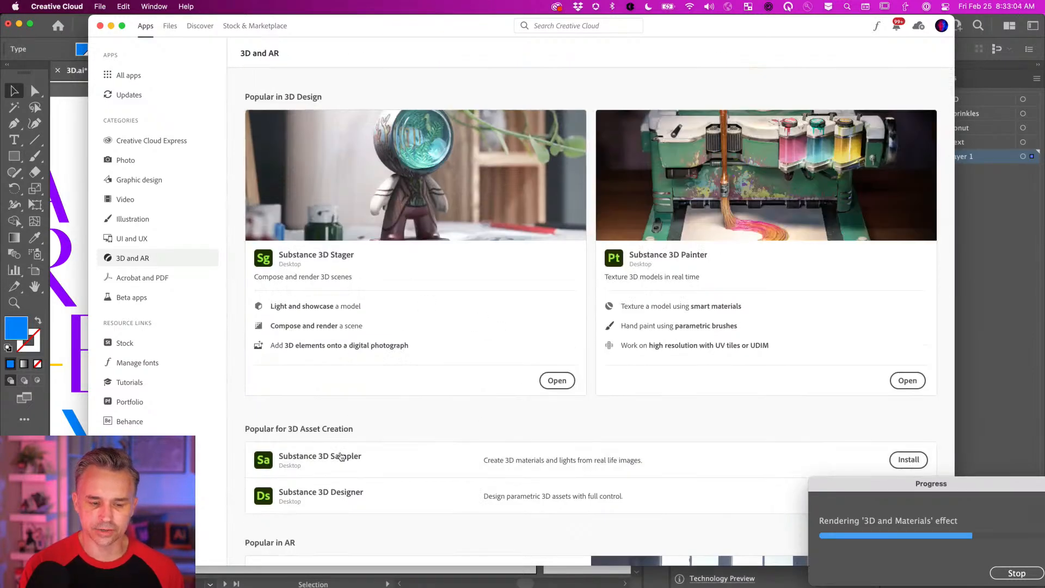
Step: Switch to Substance 3D Stager and add the basic Text shape to the StillLearning scene
mouse_move(352, 585)
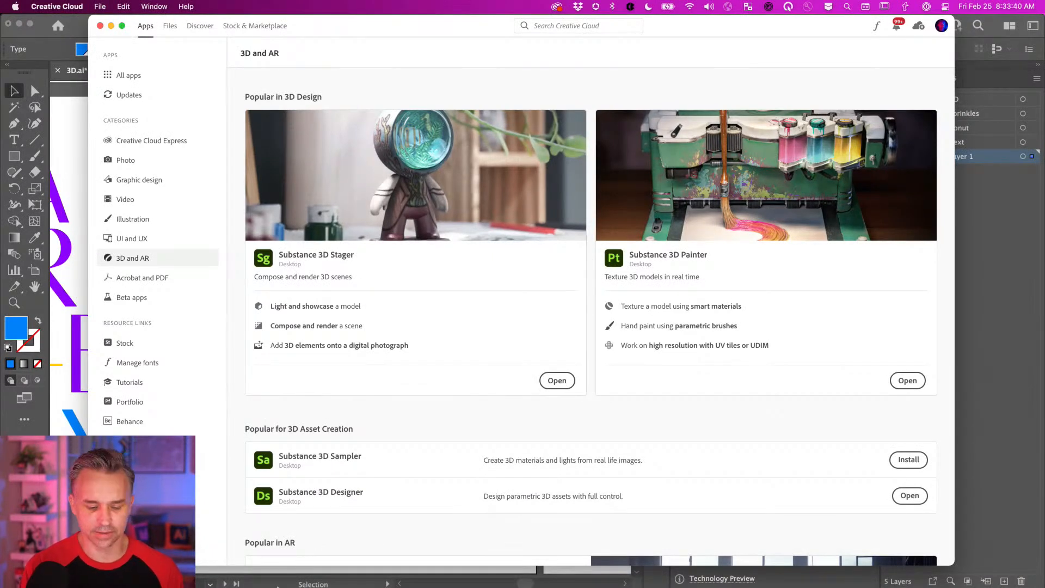
mouse_move(355, 577)
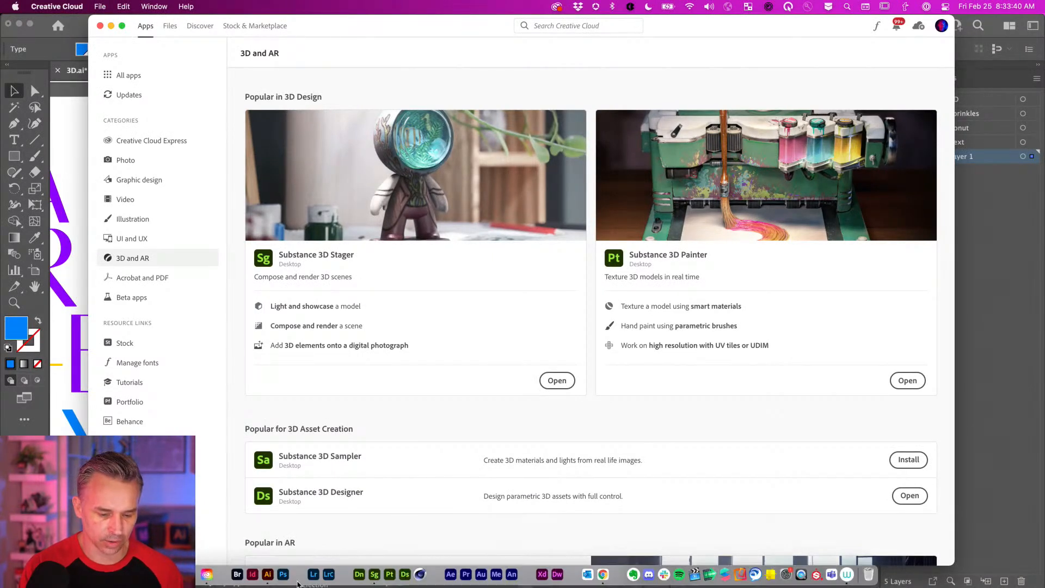
click(375, 574)
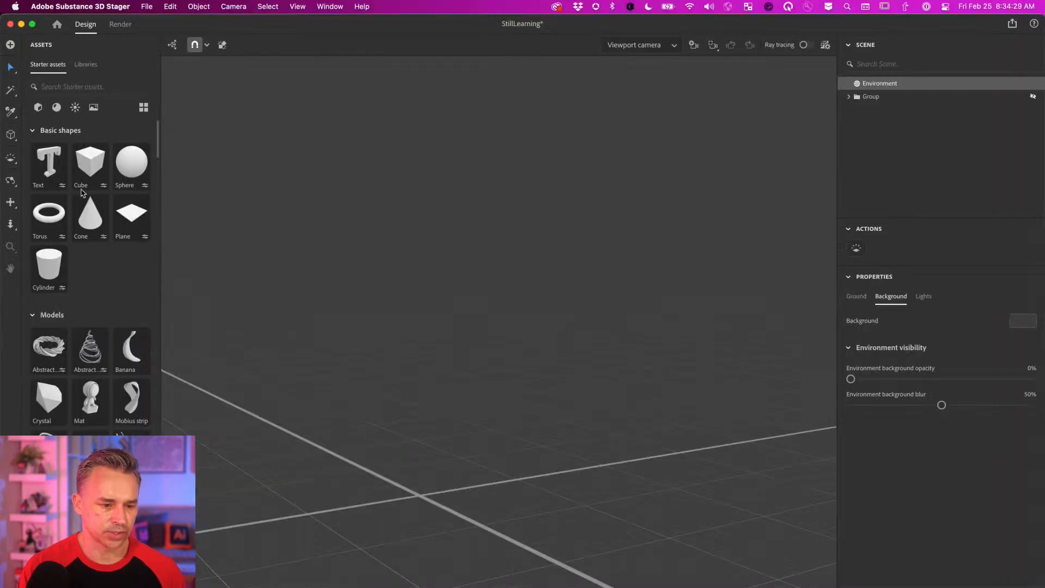
scroll(83, 191, down, 1)
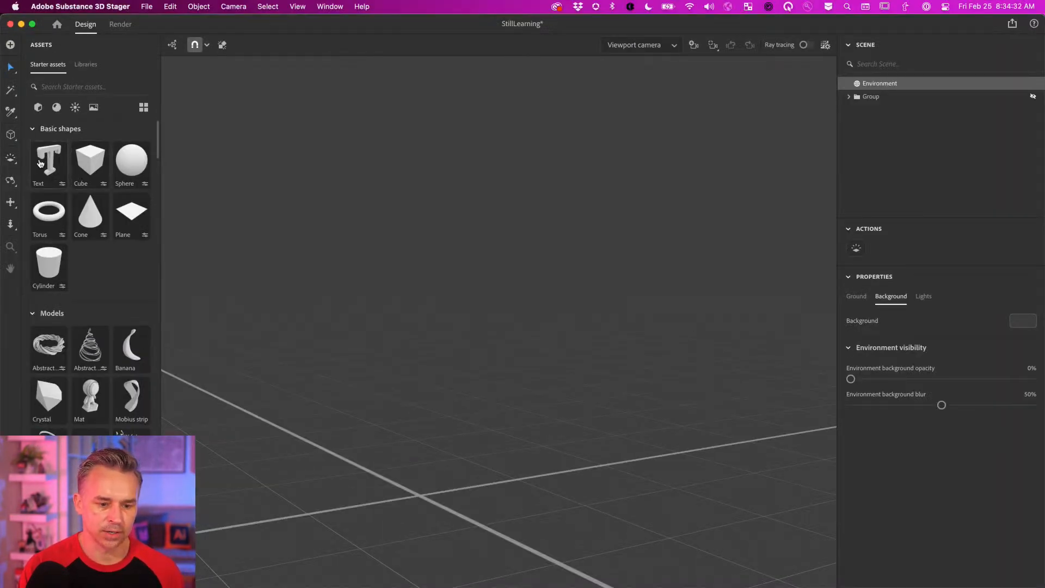
click(40, 163)
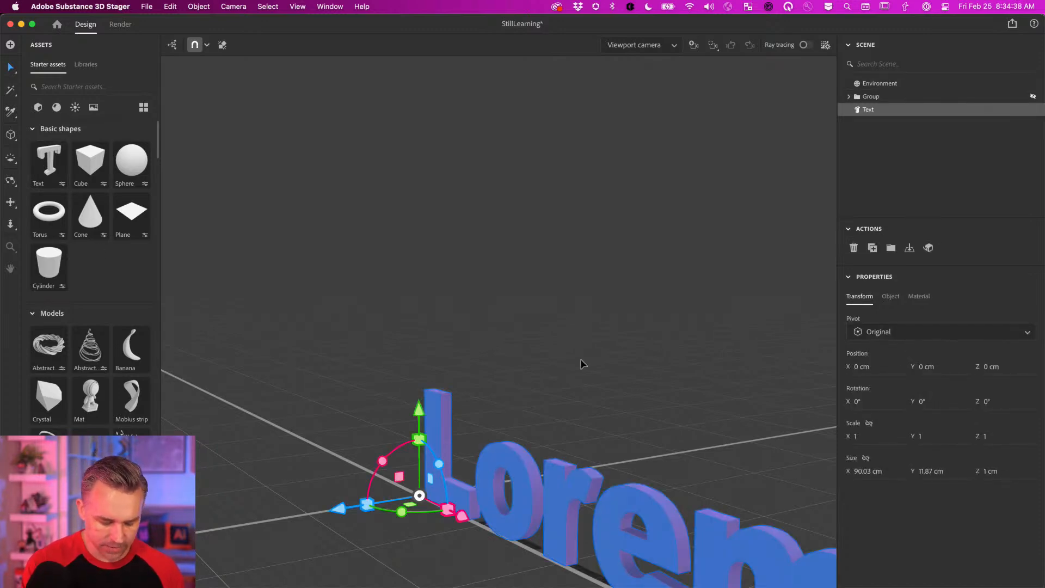
Step: Replace the Lorem ipsum wording of the 3D text object with GROW
key(1)
drag(550, 364, 395, 283)
key(3)
drag(459, 233, 514, 56)
key(1)
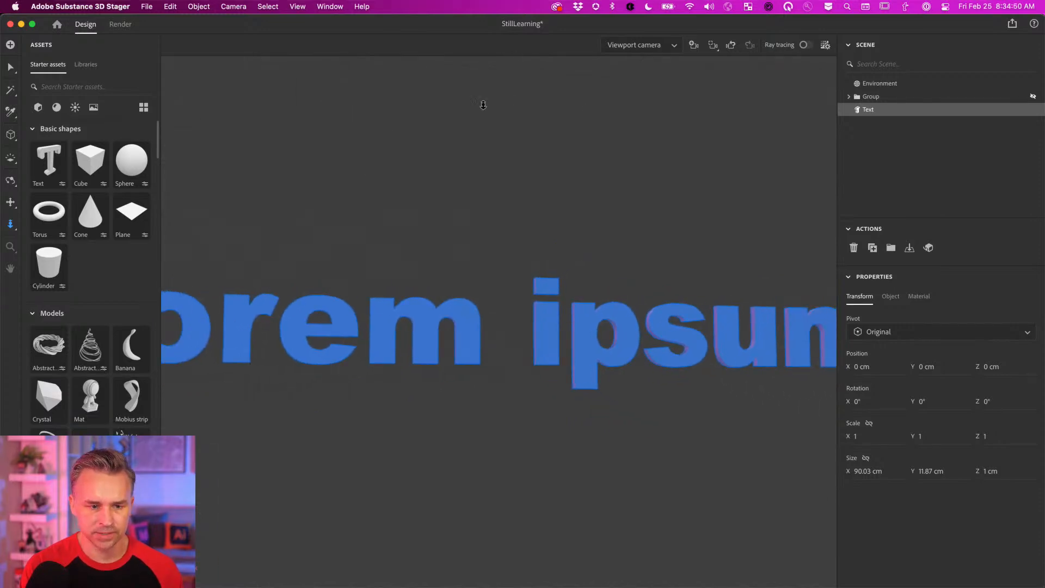
key(3)
drag(451, 216, 517, 51)
key(1)
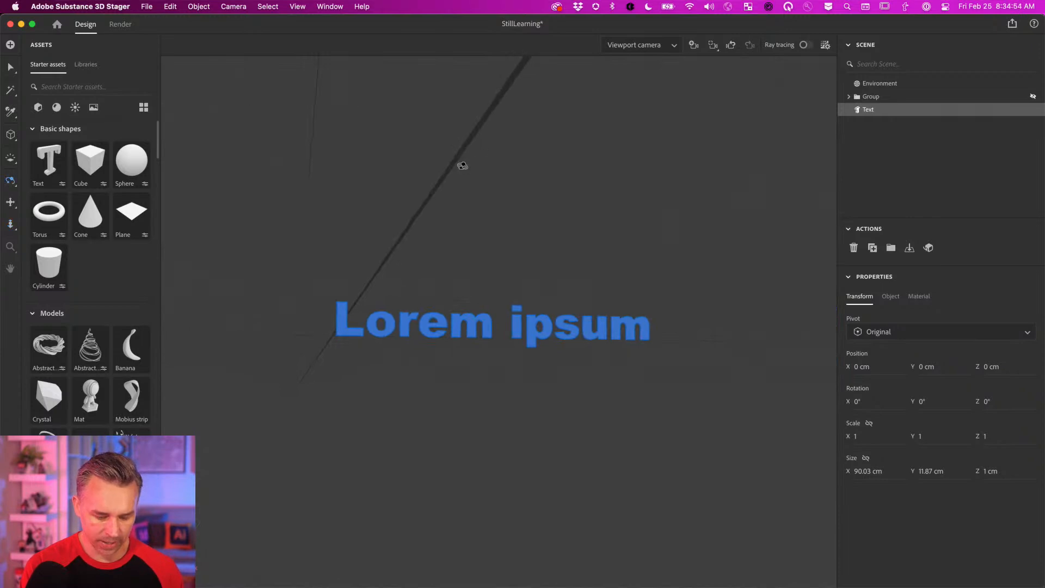
drag(476, 200, 427, 215)
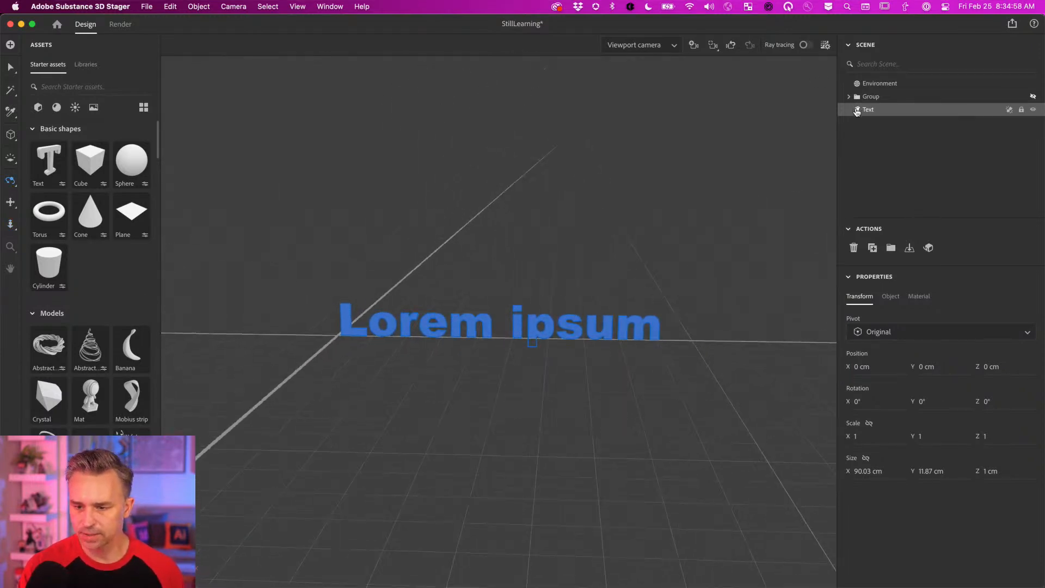
click(887, 298)
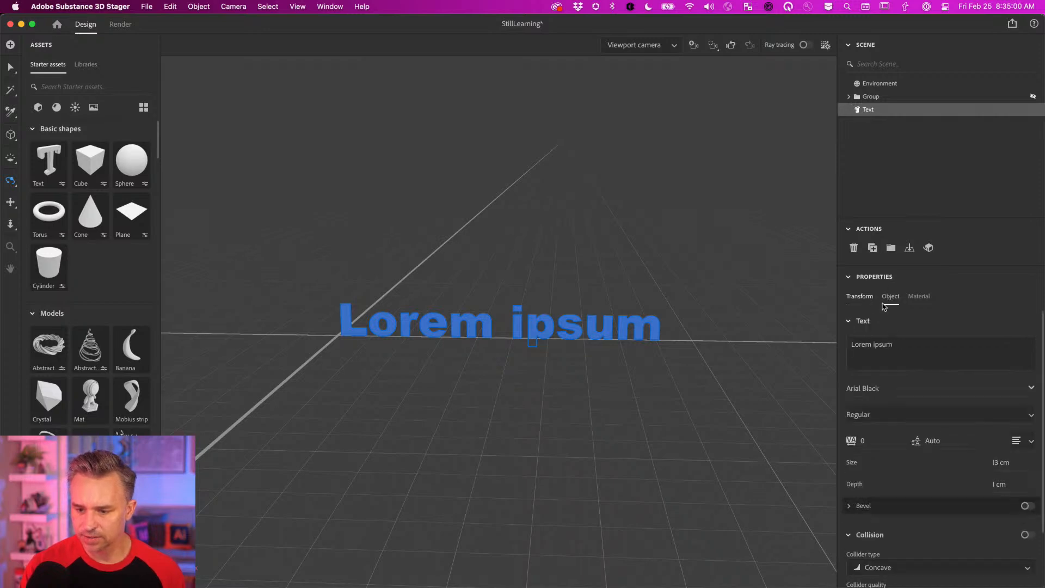
click(904, 352)
text(GROW)
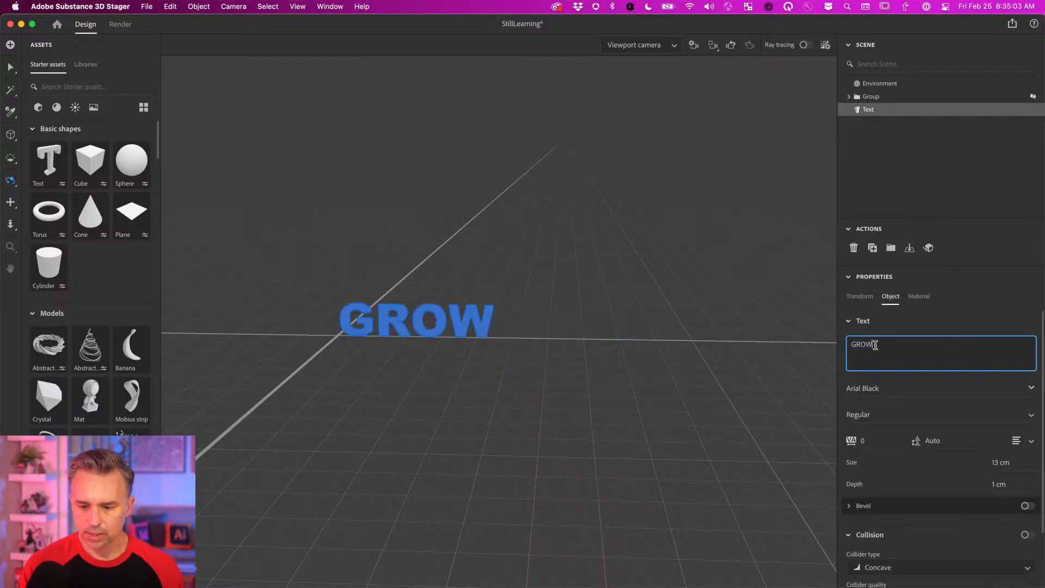
Step: Open the list of available fonts for the GROW text object
key(super+a)
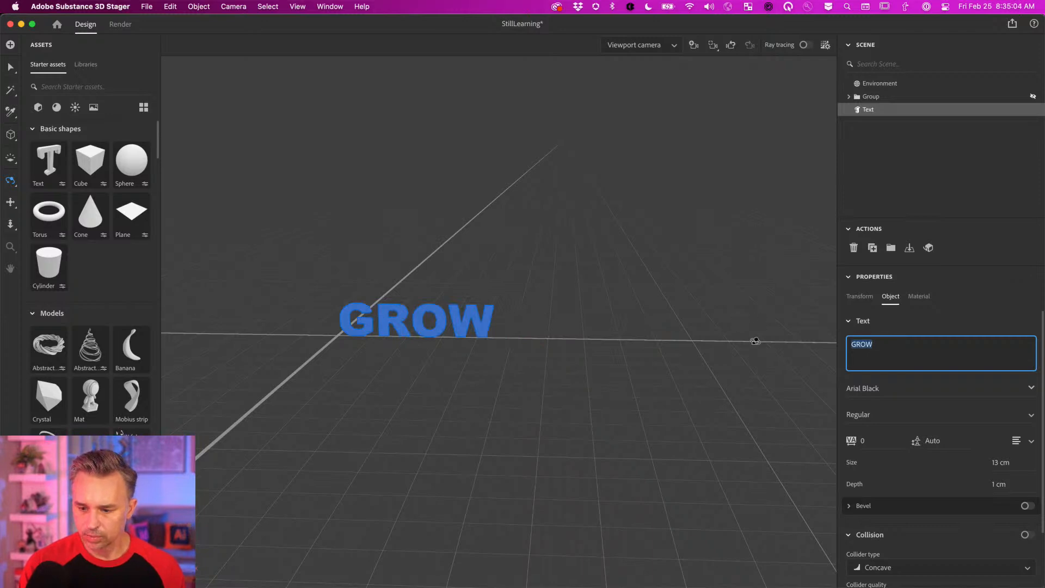
click(1028, 387)
click(1028, 387)
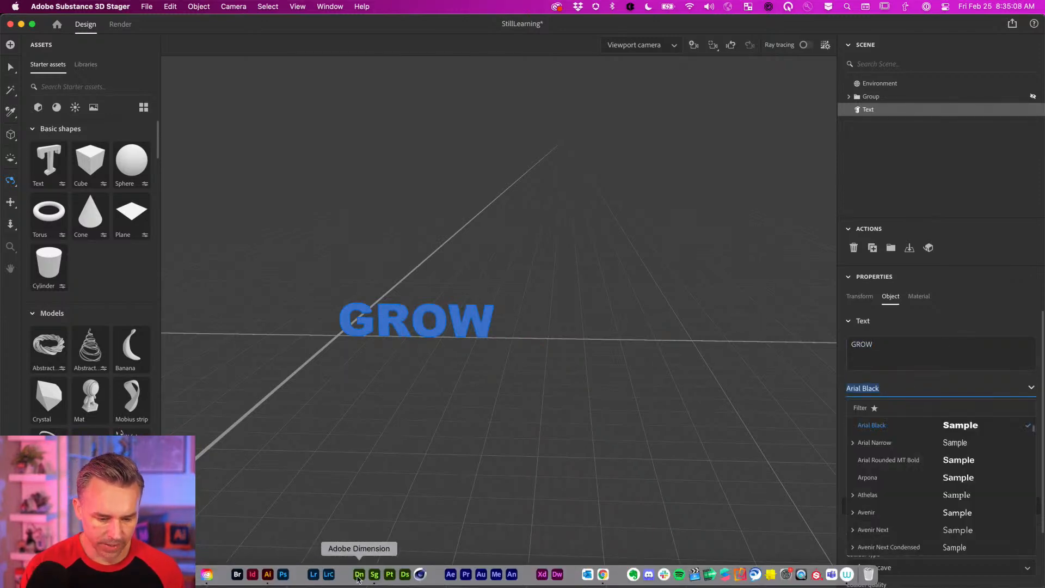
Step: Switch back to Illustrator, deselect the GROW text, and examine its rendered soft shadow
click(267, 575)
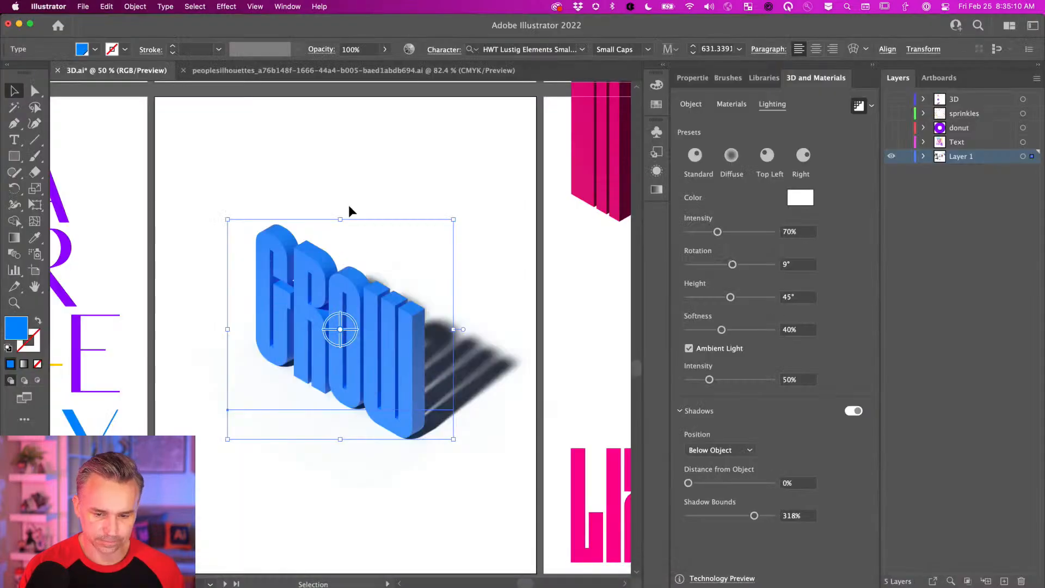
click(159, 140)
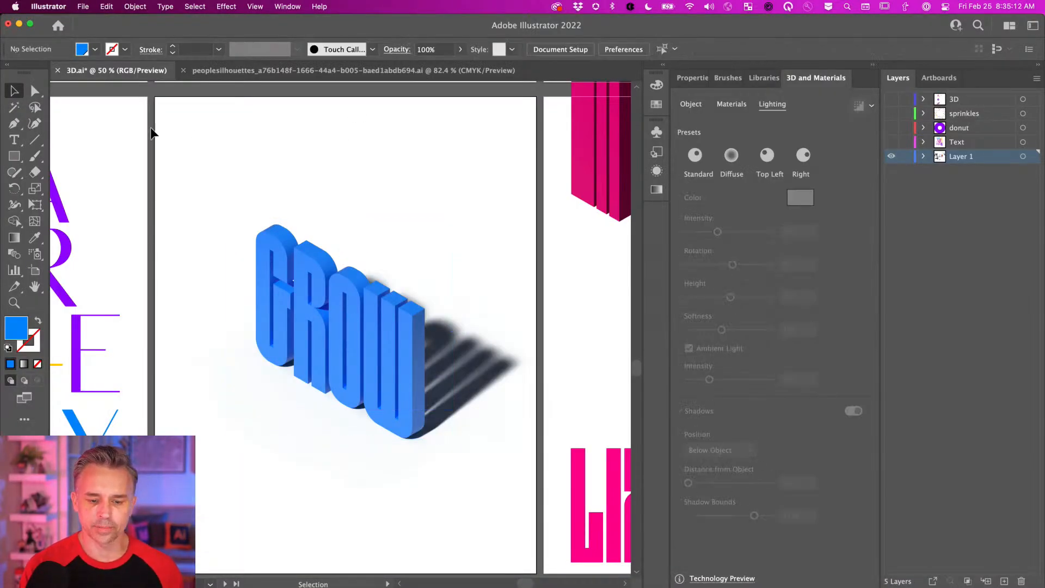
drag(145, 195, 214, 180)
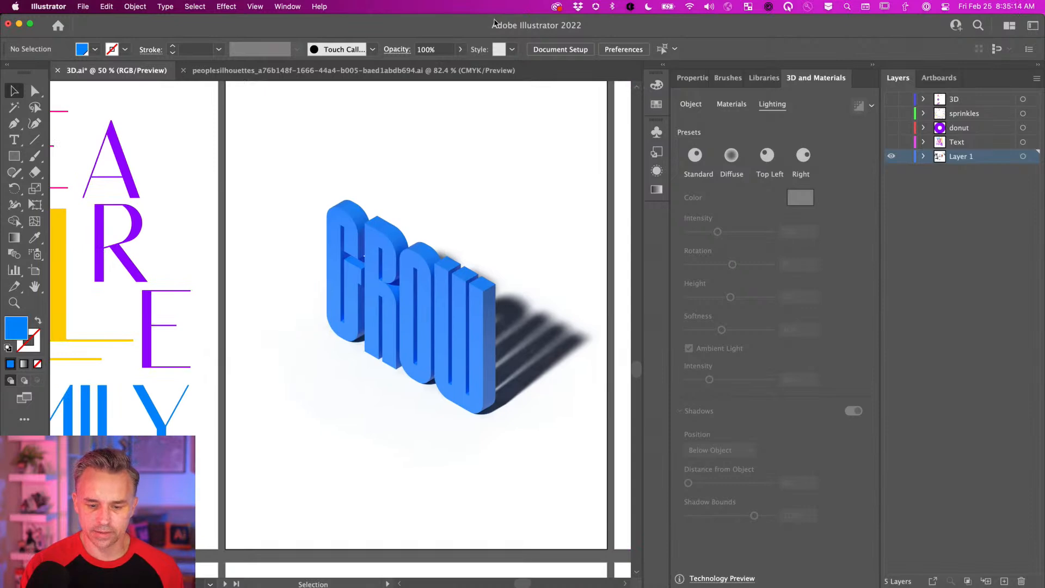
Step: Try pasting the flat GROW text in front of the extruded version, and delete the pasted copy
click(872, 64)
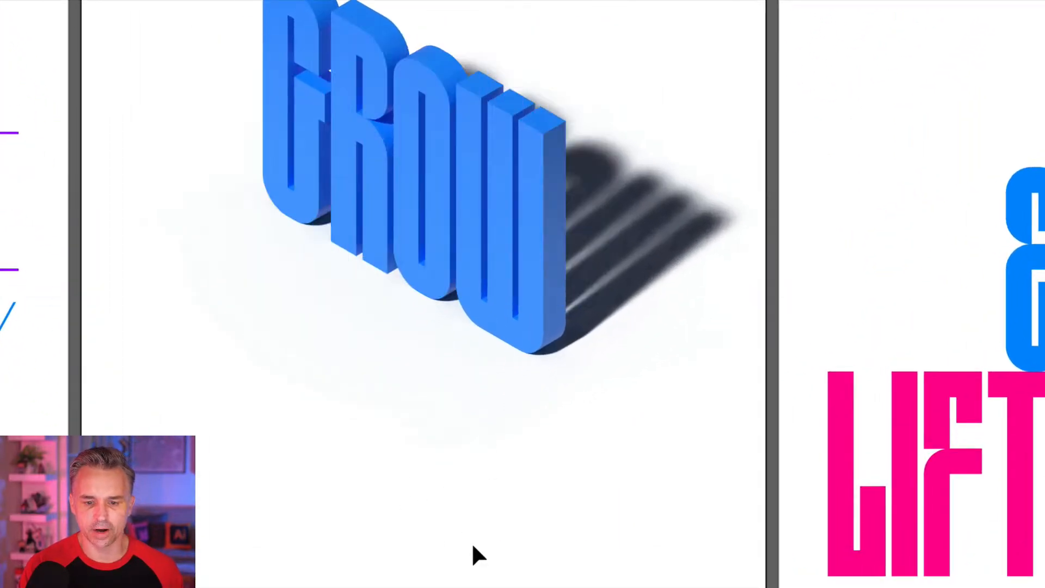
key(ctrl+f)
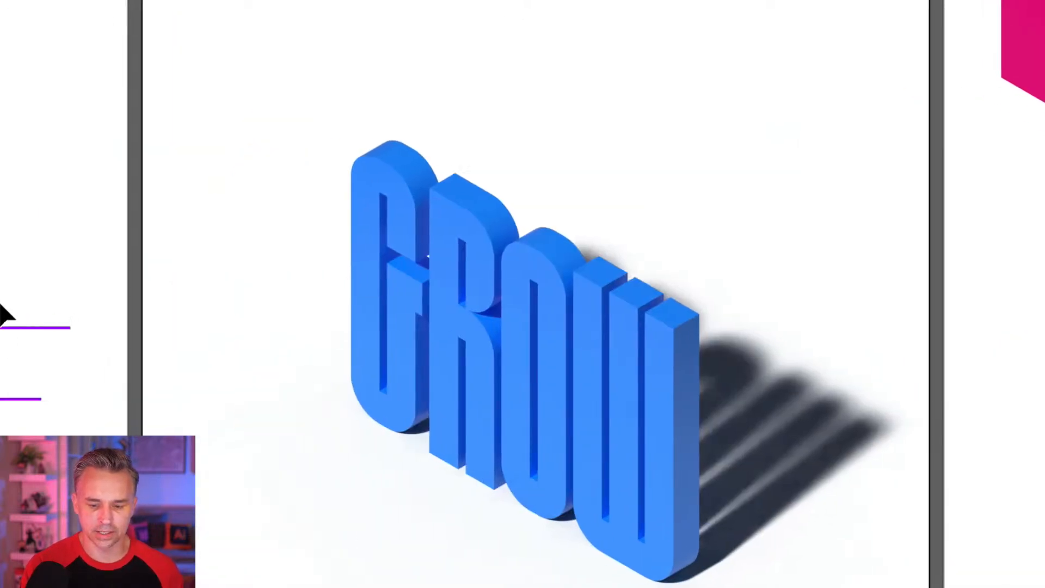
key(ctrl+f)
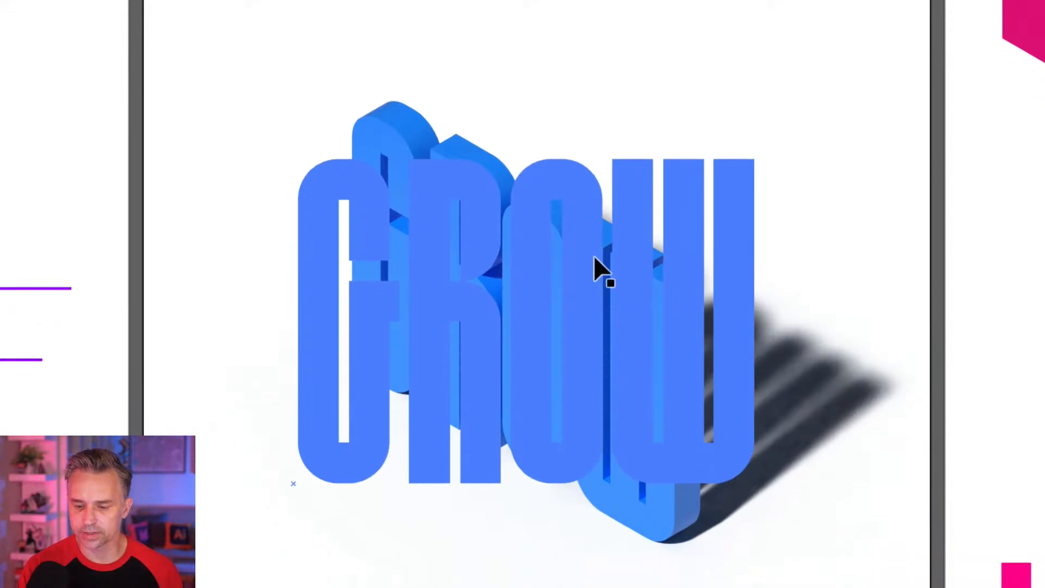
key(Delete)
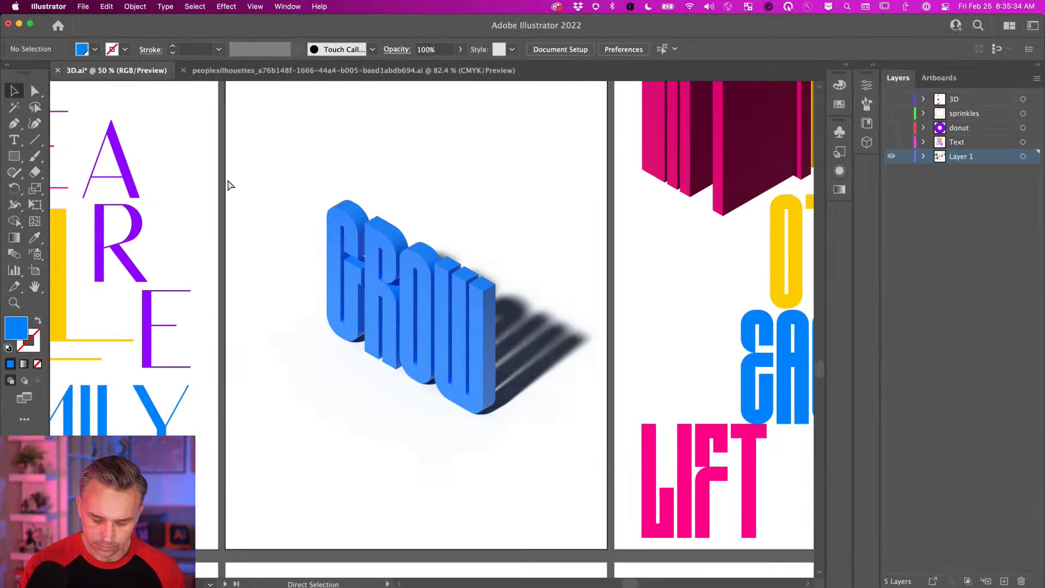
Step: Place the plain GROW text by itself in the empty pasteboard area beside the columns of font samples
key(super+minus)
key(super+minus)
key(super+minus)
drag(227, 212, 390, 235)
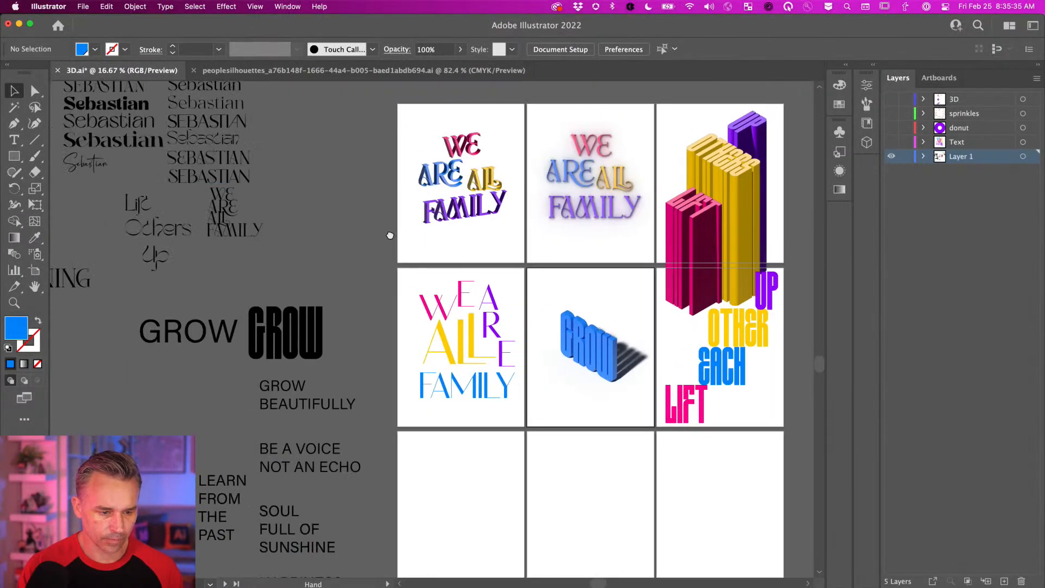
click(254, 343)
click(182, 252)
drag(201, 252, 384, 255)
drag(364, 336, 327, 332)
drag(243, 248, 376, 372)
drag(449, 454, 266, 204)
key(super+equal)
key(super+equal)
drag(437, 256, 370, 205)
click(444, 270)
Step: Try fonts from the first column of samples on the Grow text with the Eyedropper, including BRAMS, Brand and Le Mores Collection Script
key(i)
click(597, 251)
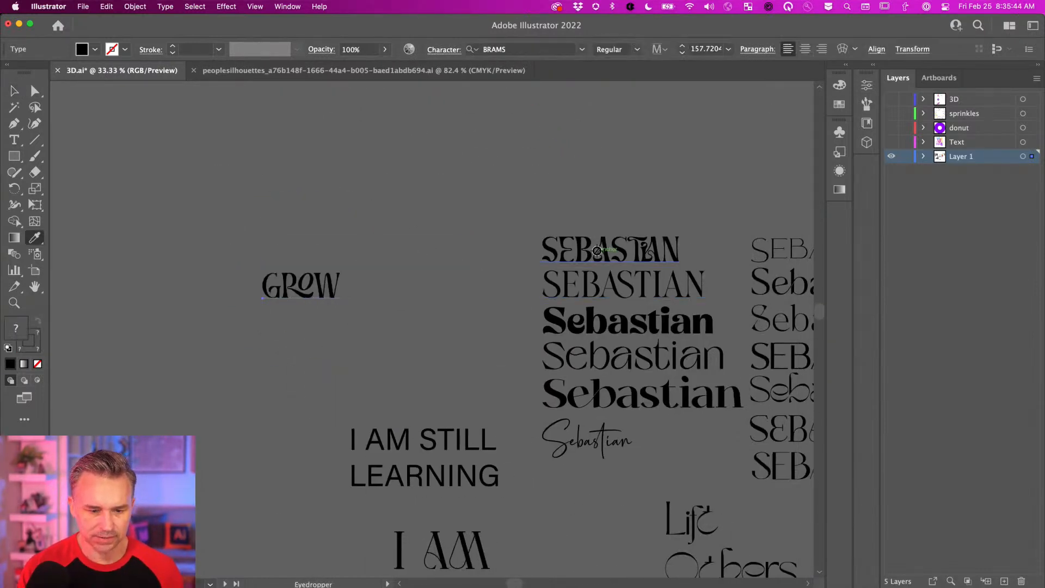
click(586, 286)
click(588, 342)
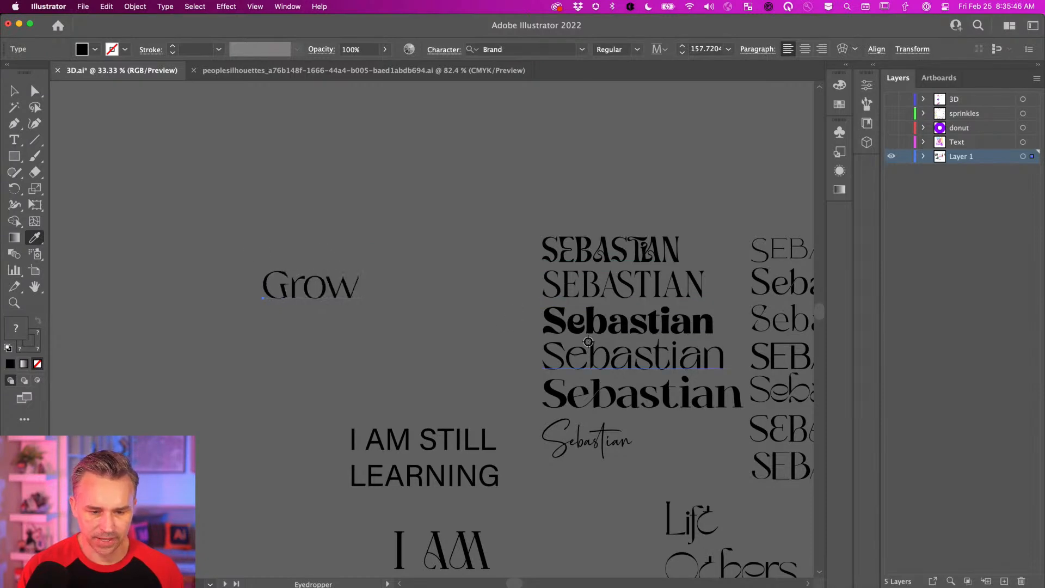
click(584, 387)
click(584, 447)
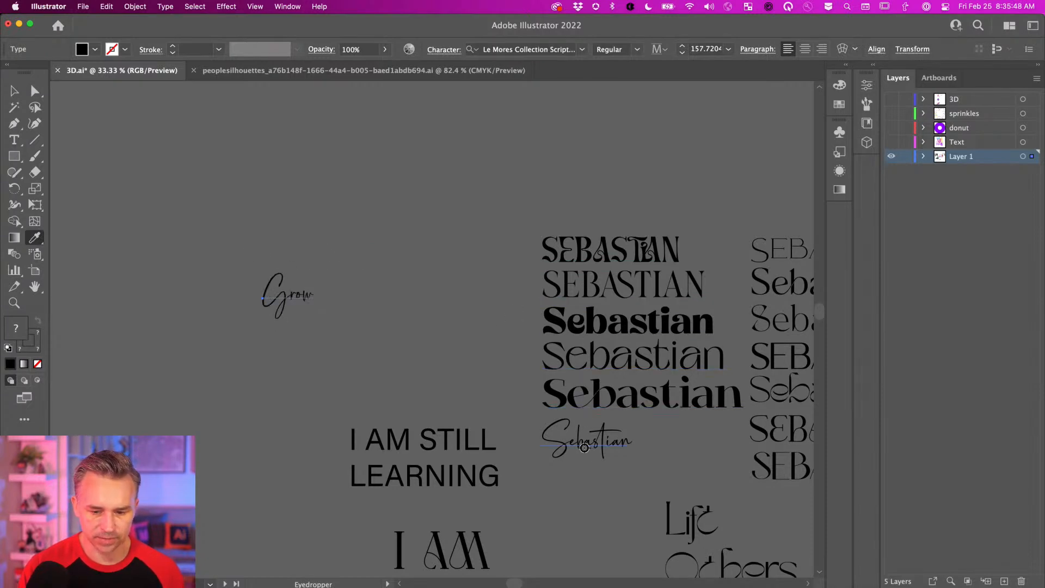
Step: Try fonts from the second column of samples on the Grow text, including Mollie glaston, TheKaluge, Vigran Maroll, Amelaryas and Musque
click(767, 244)
click(780, 283)
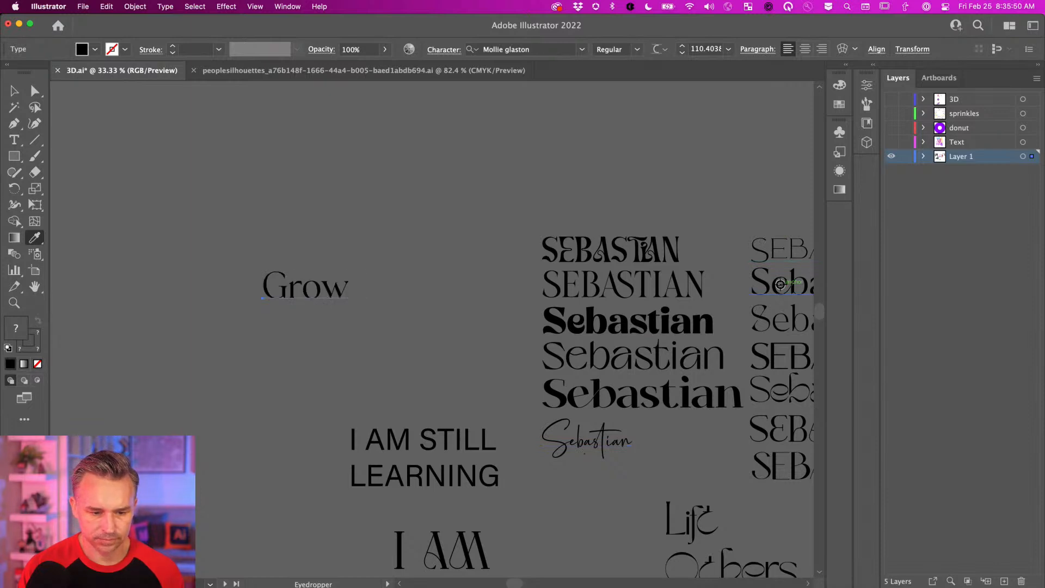
click(779, 360)
click(777, 391)
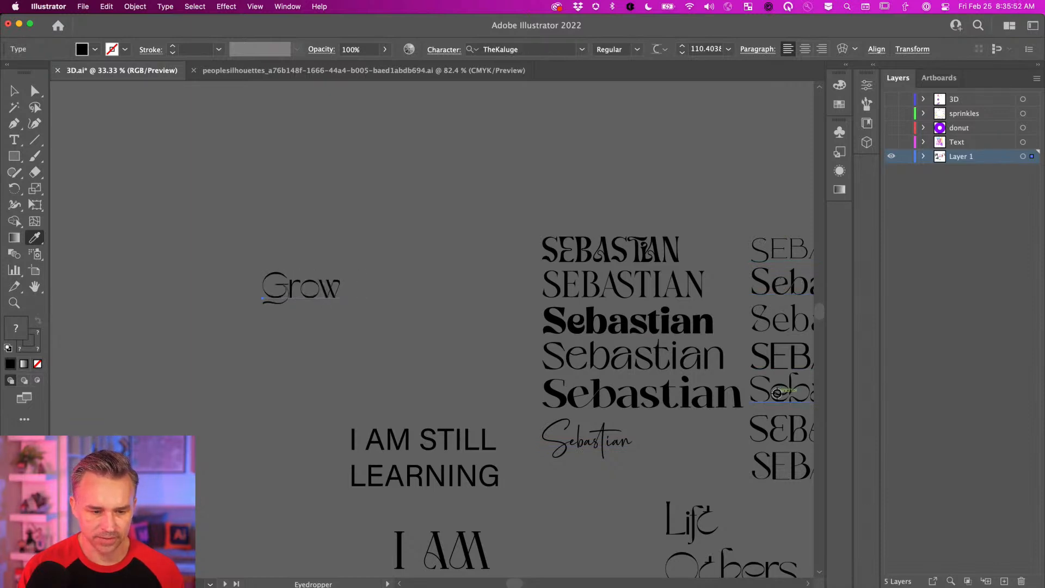
click(775, 431)
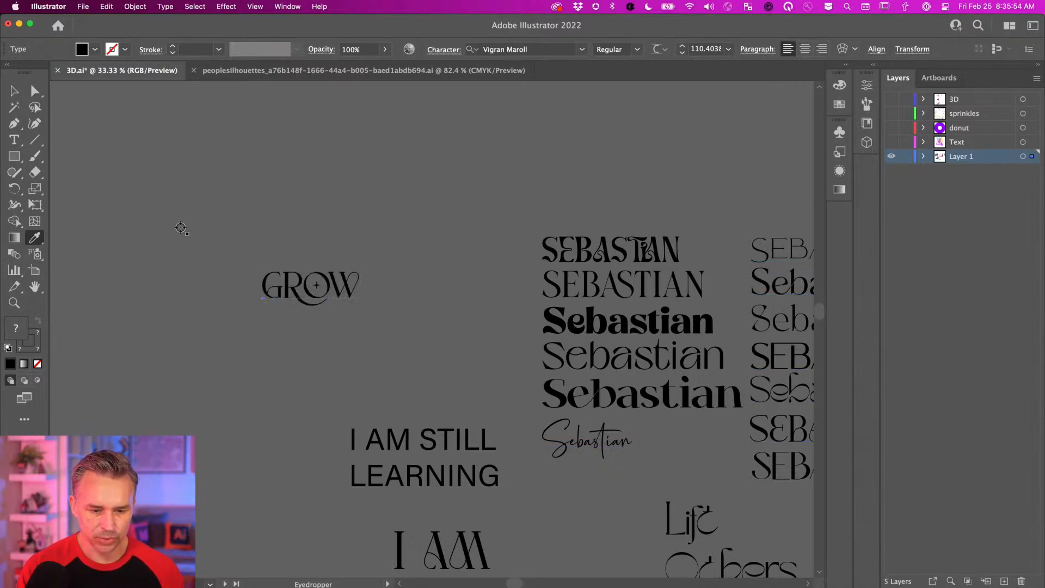
click(751, 465)
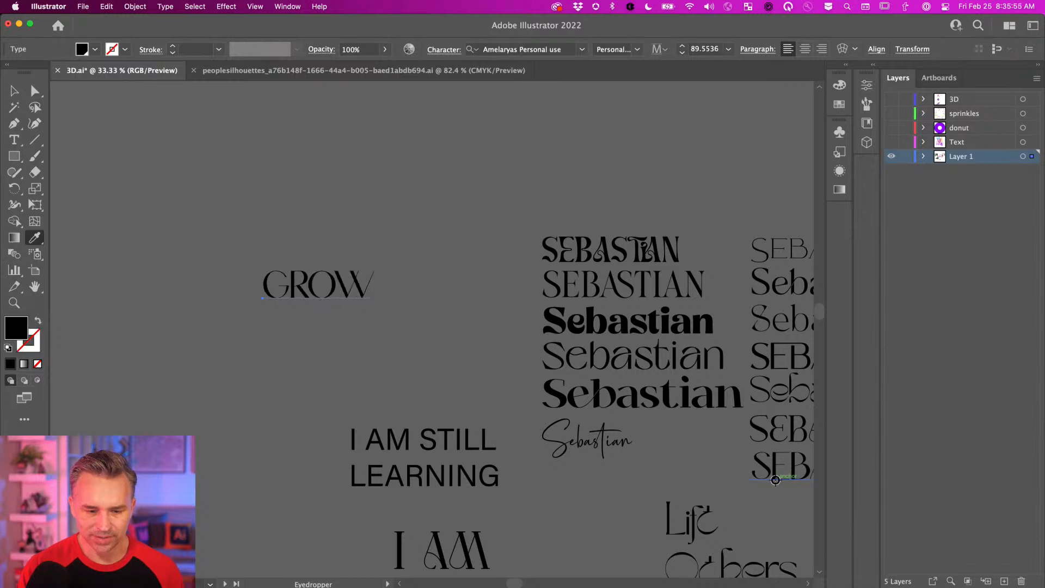
click(770, 319)
Step: Apply the TheKaluge sample's font to the Grow text with the Eyedropper
scroll(770, 319, right, 5)
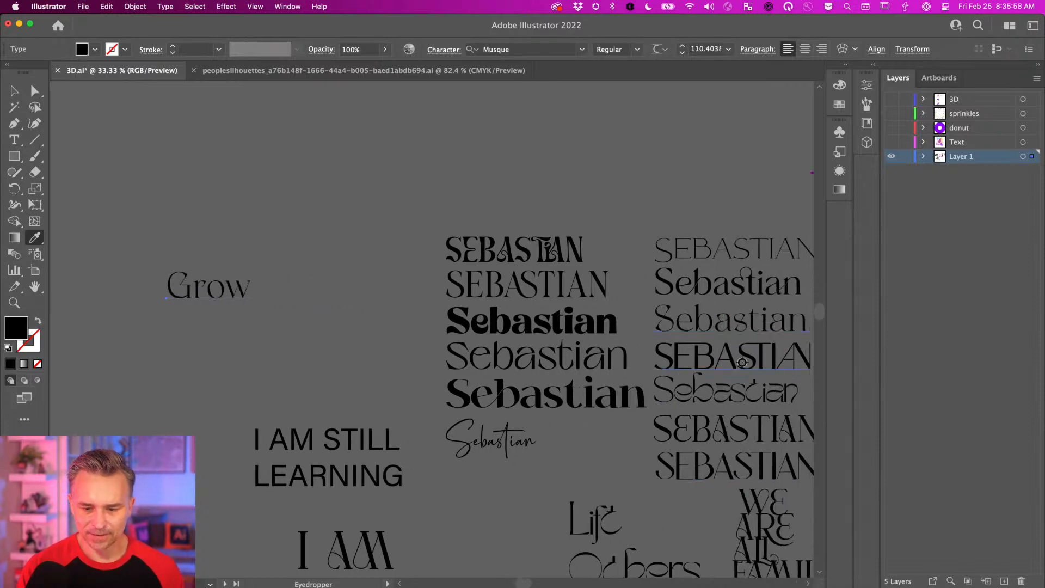
click(712, 387)
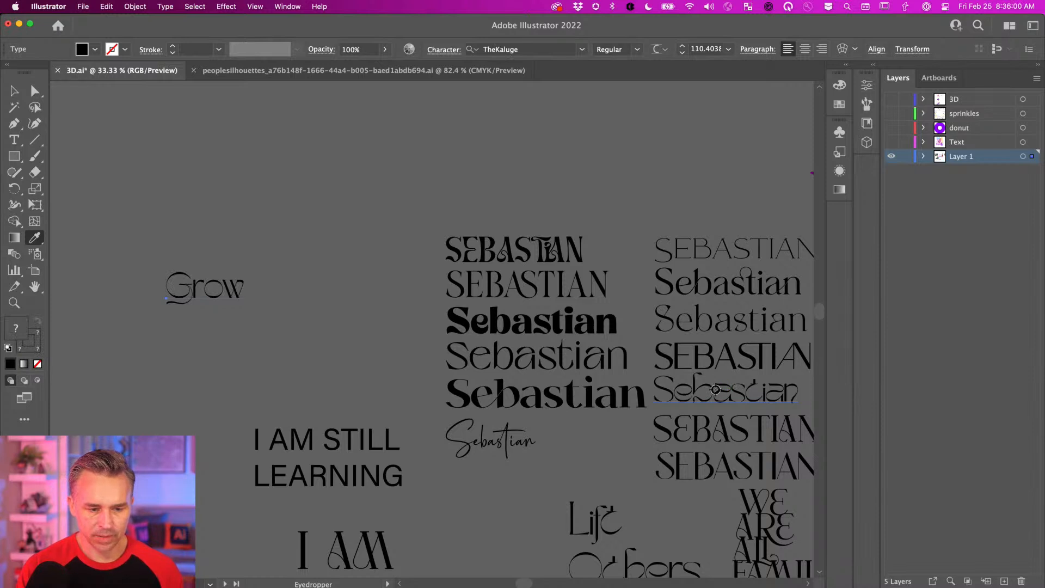
key(v)
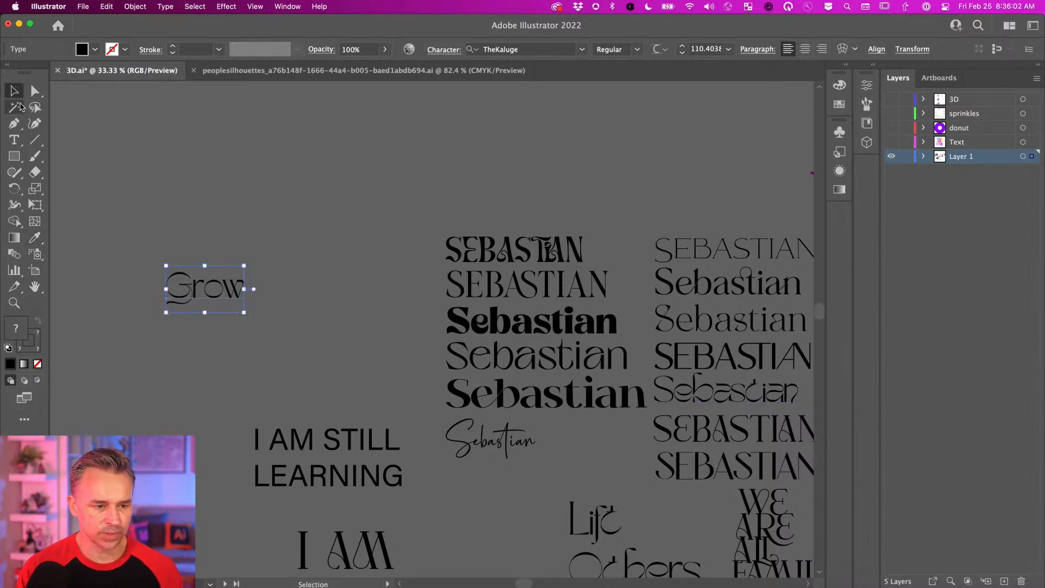
Step: Duplicate the Grow text above the original, retype the copy as GROW in capitals, and shift it clear of the original
alt+drag(227, 294, 241, 186)
double_click(213, 187)
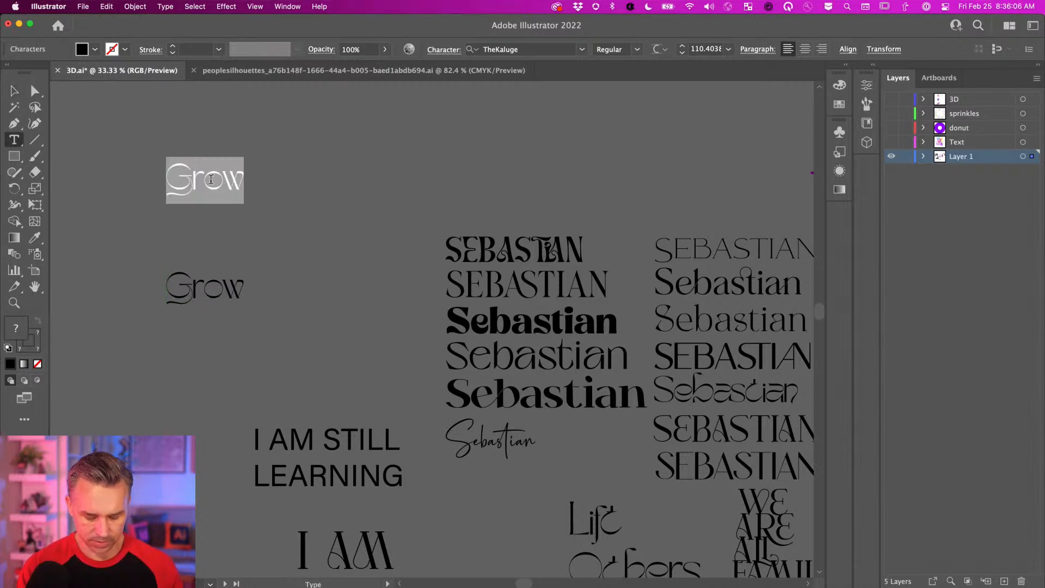
text(GROW)
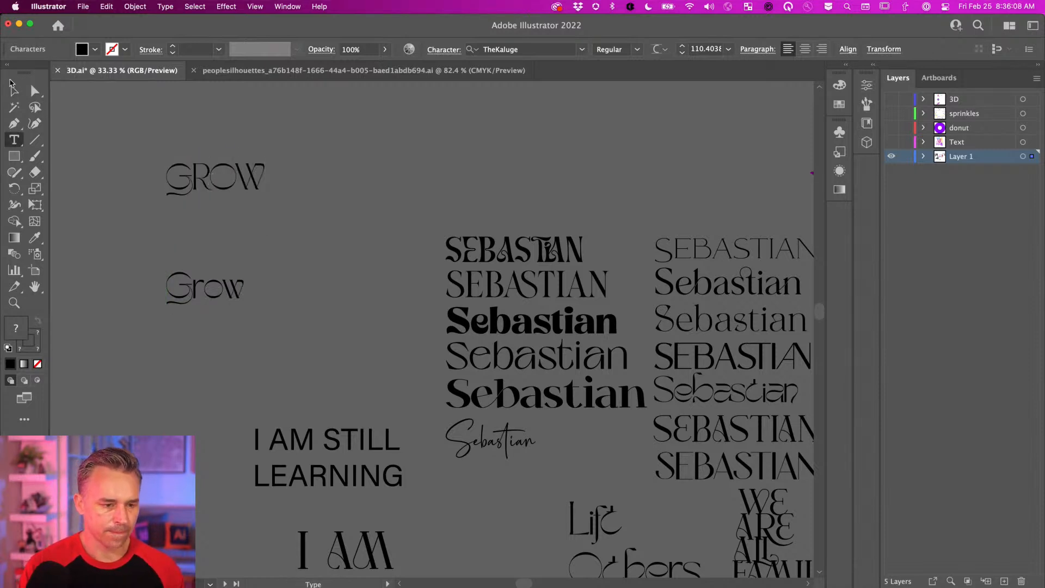
click(11, 83)
drag(185, 180, 247, 219)
Step: Sample other fonts for the capitalized GROW copy with the Eyedropper, ending with BRAMS
key(i)
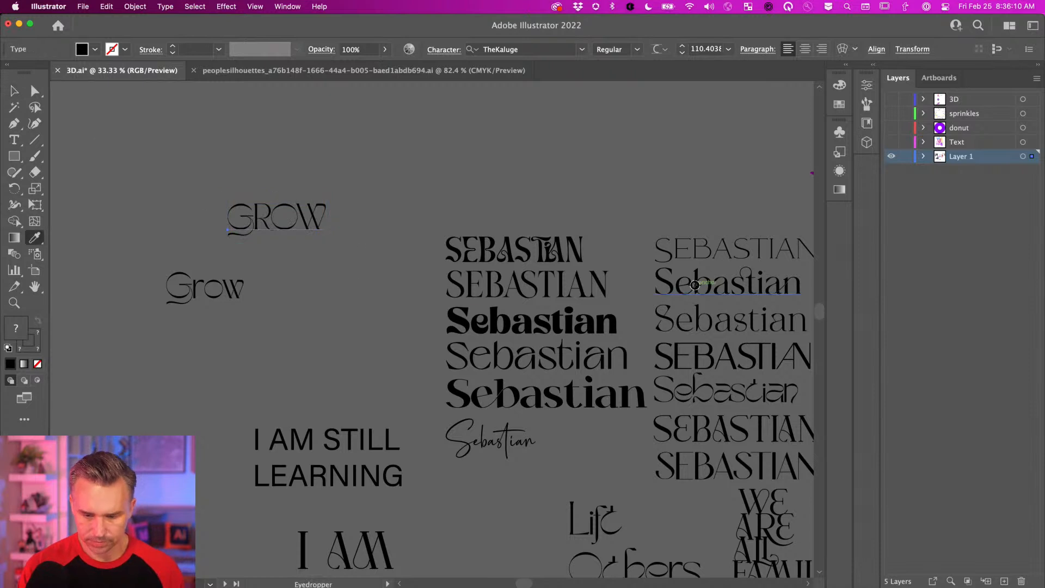
click(695, 284)
click(555, 268)
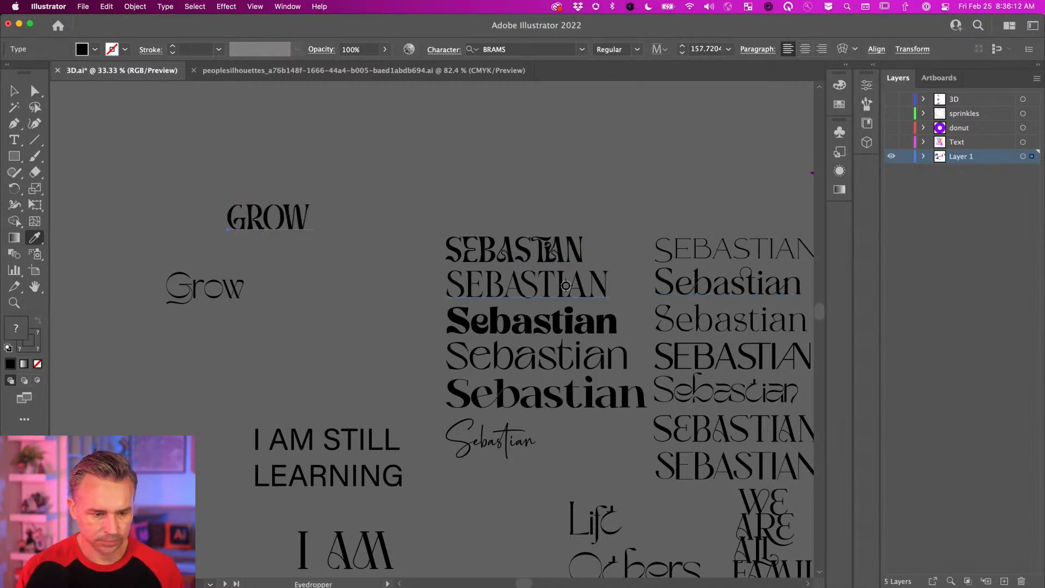
Step: Enlarge the GROW copy to about 354 pt and reposition it just above the font samples
click(16, 92)
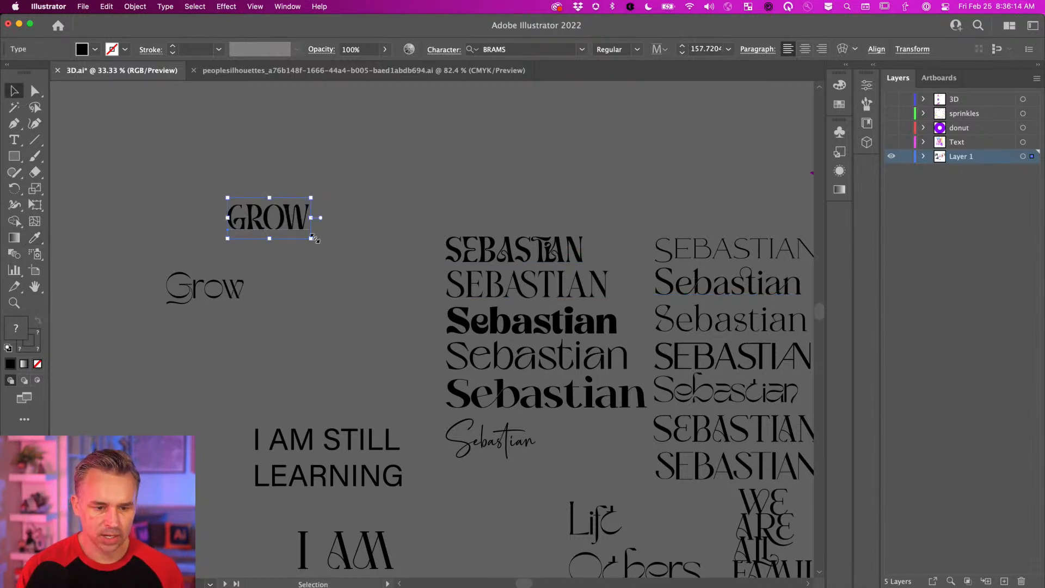
drag(310, 240, 413, 283)
drag(227, 270, 365, 217)
Step: Display the type properties of the GROW copy and move the text to about X −4227, Y −1892
click(874, 65)
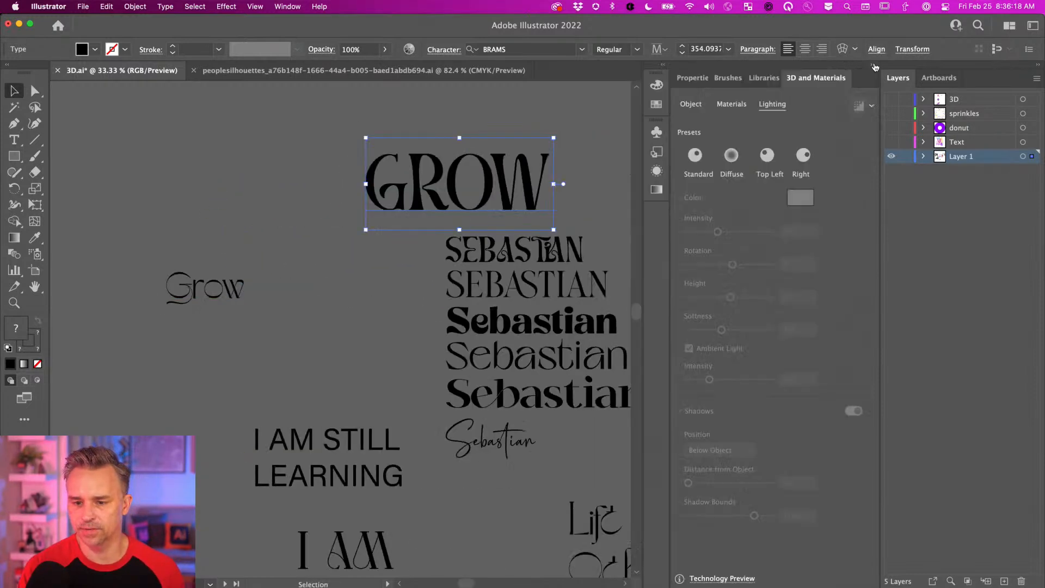
click(697, 78)
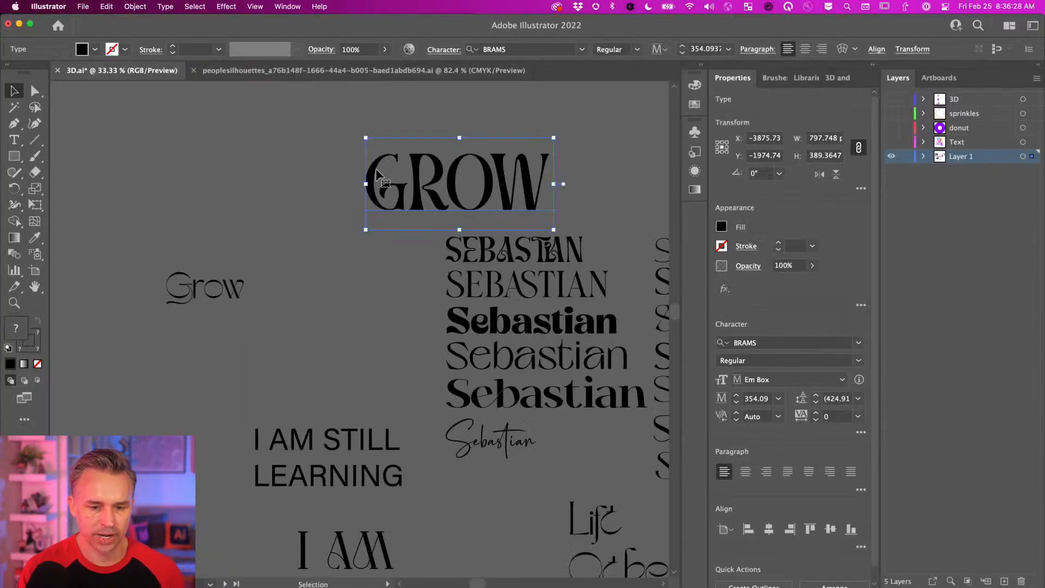
drag(397, 194, 315, 214)
Step: Switch to Substance 3D Stager and set the font of the 3D GROW text to BRAMS
mouse_move(313, 583)
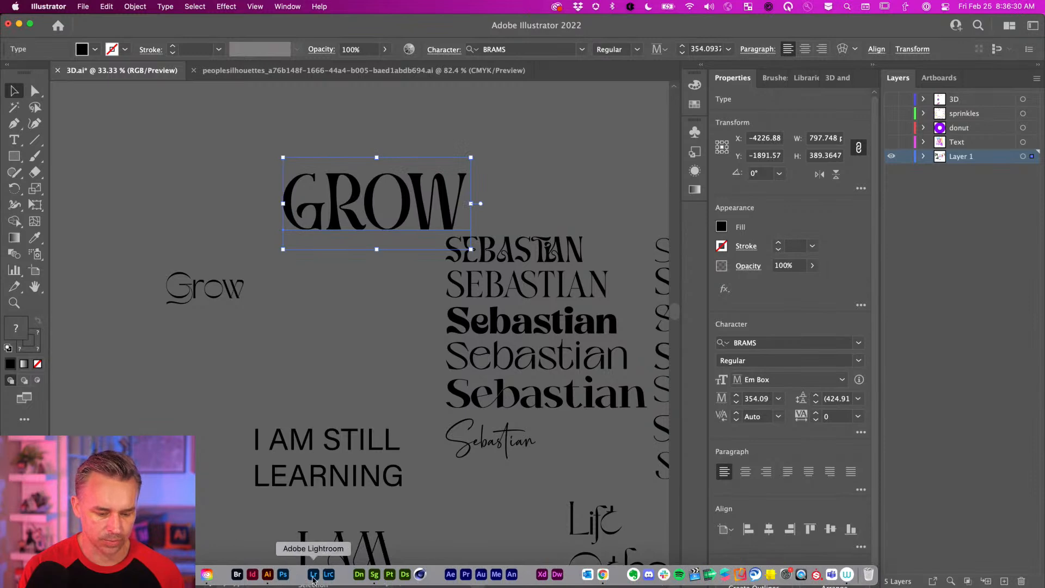
click(374, 574)
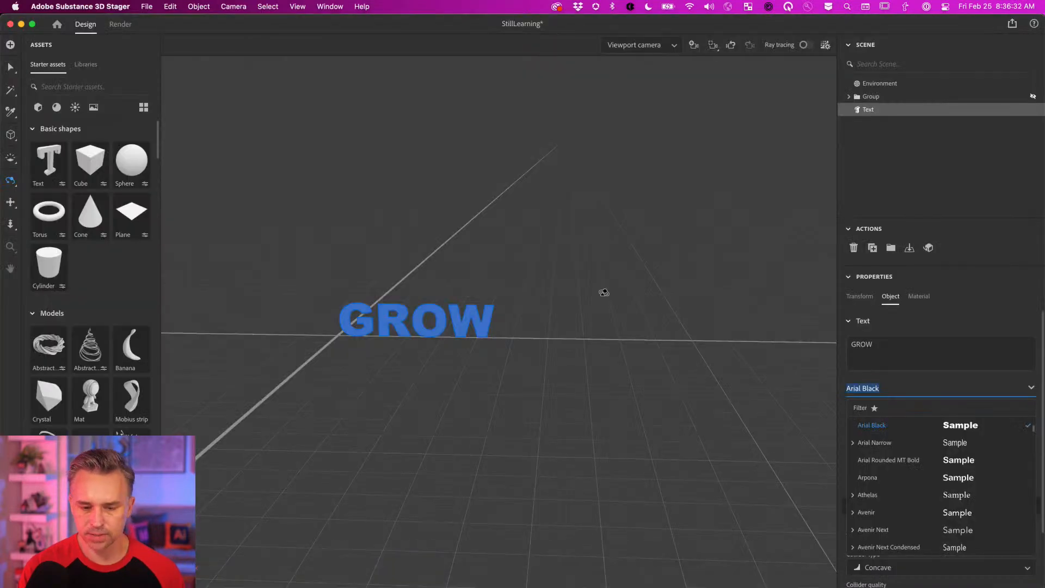
text(BRAM)
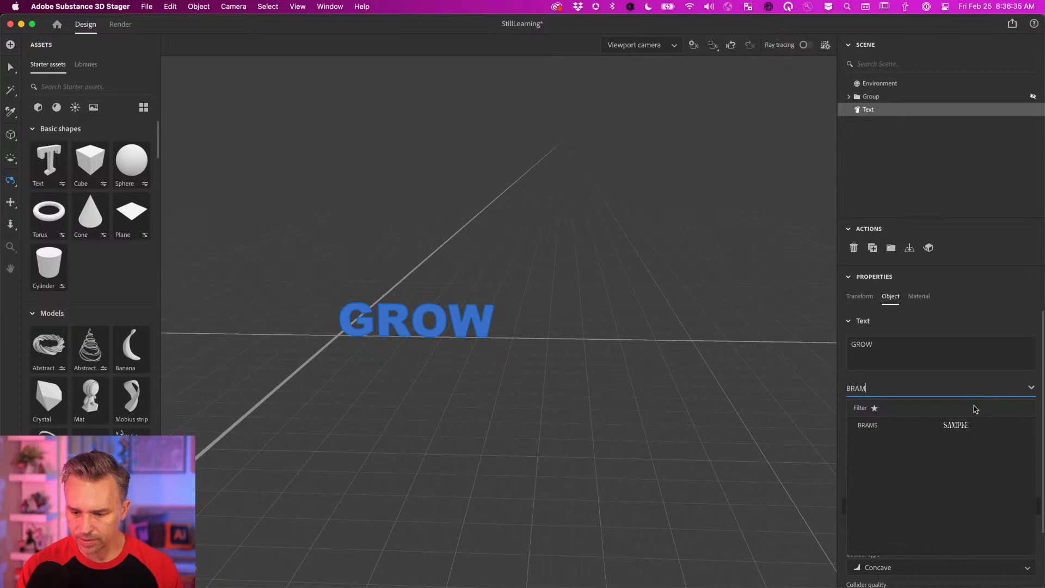
click(914, 425)
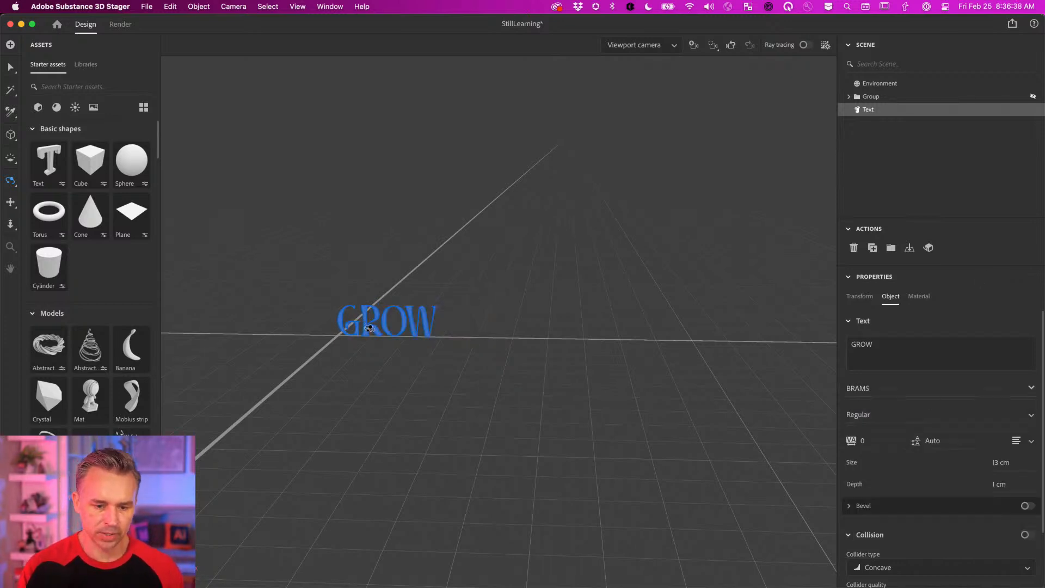
Step: Deselect the 3D GROW text and examine its BRAMS letterforms up close from several angles
click(346, 301)
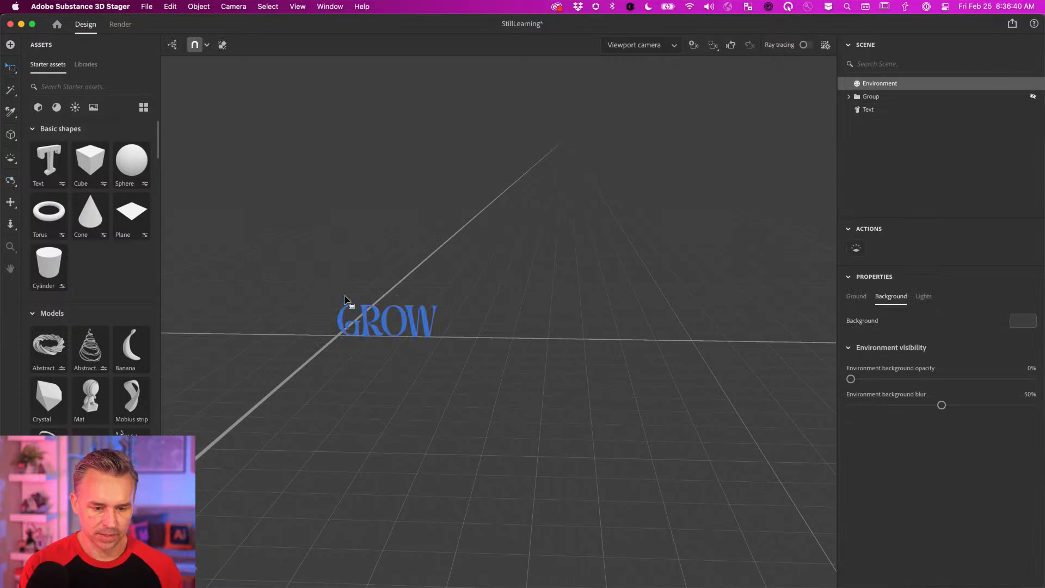
drag(332, 294, 366, 371)
key(3)
key(1)
drag(276, 316, 227, 318)
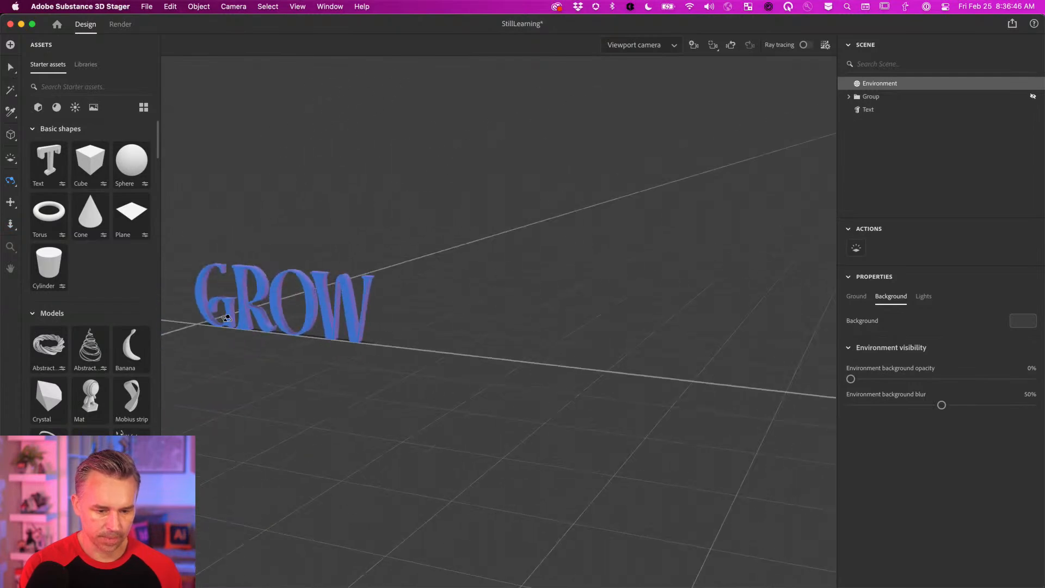
key(2)
drag(300, 313, 466, 358)
drag(505, 305, 505, 422)
key(2)
key(3)
drag(359, 297, 399, 262)
Step: Select the 3D GROW text and enable its bevel
click(9, 69)
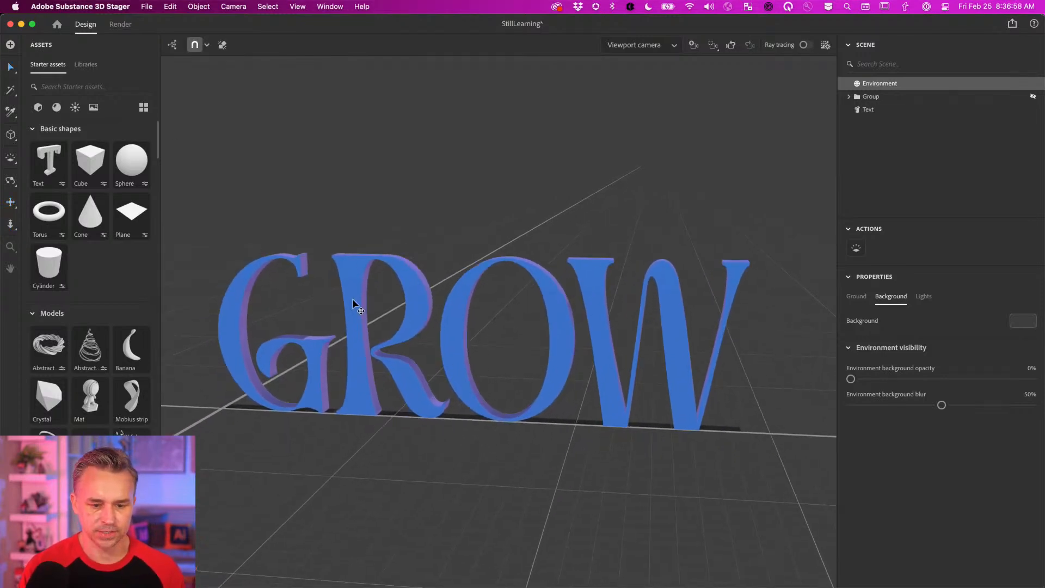
click(352, 297)
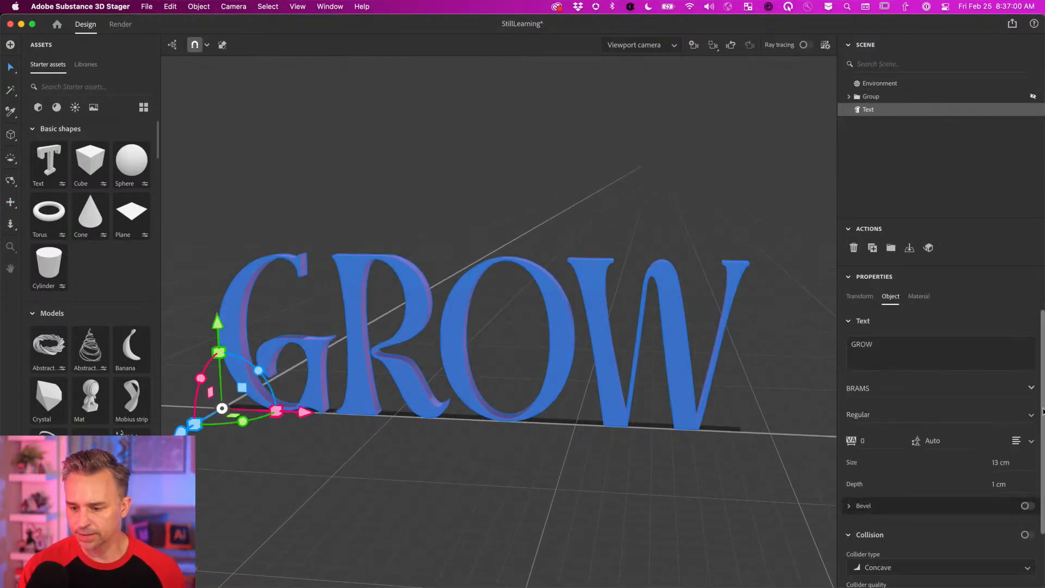
drag(1044, 407, 1044, 350)
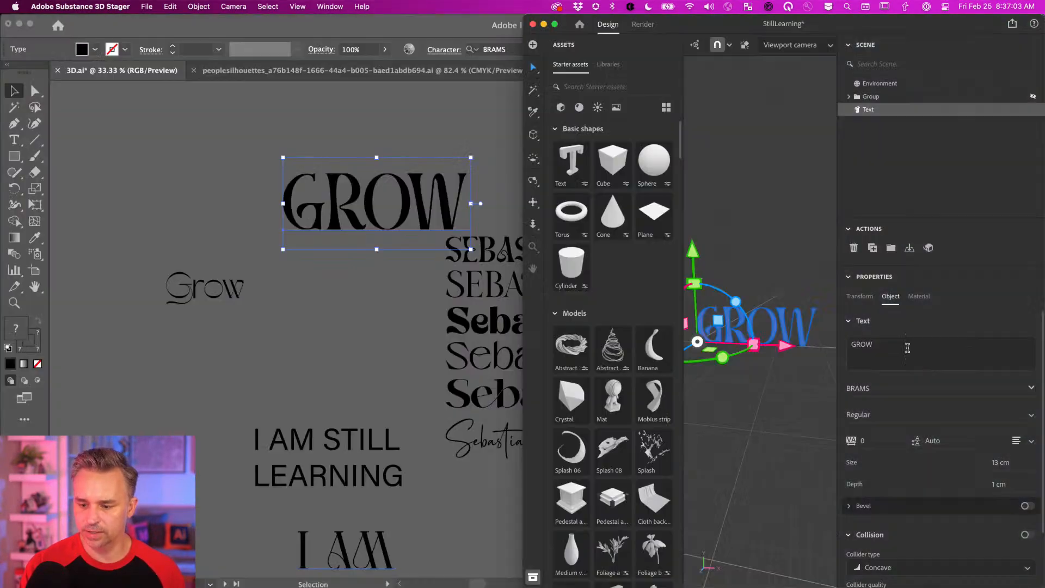
double_click(866, 21)
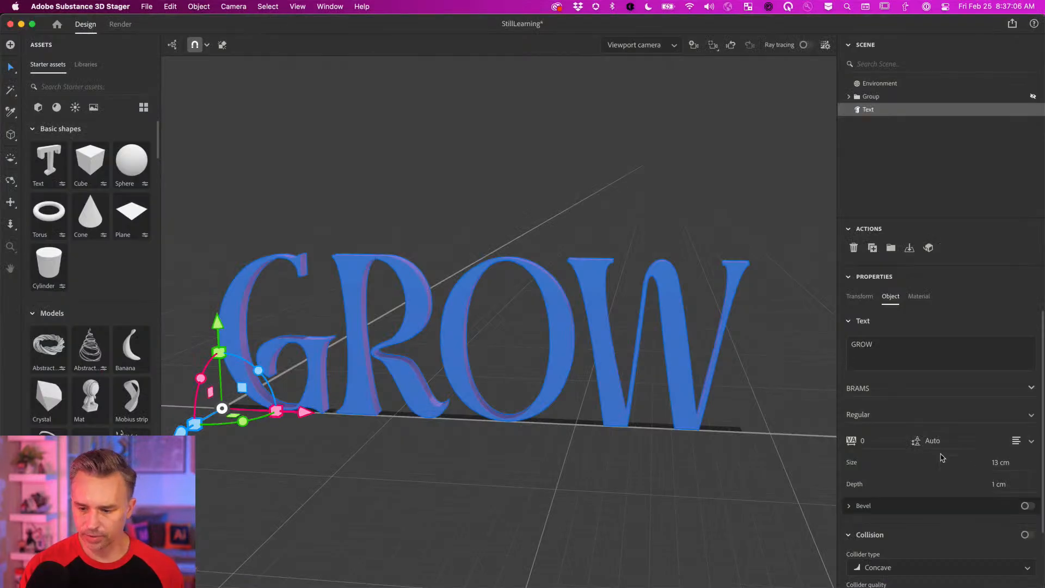
scroll(1024, 469, down, 3)
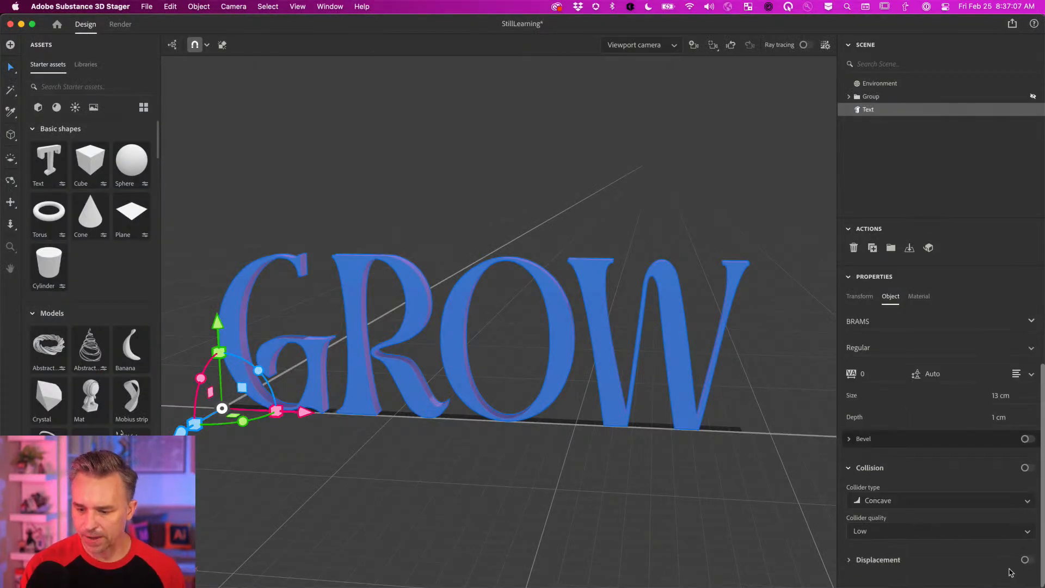
click(849, 440)
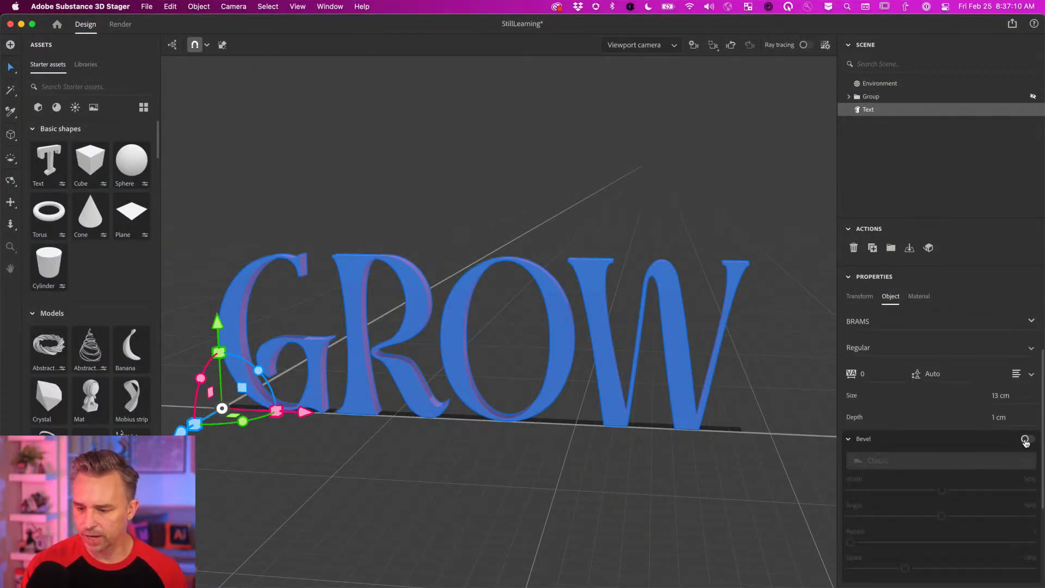
click(1026, 440)
Step: Change the bevel type of the 3D GROW text to Step
scroll(908, 405, down, 3)
click(908, 388)
click(902, 467)
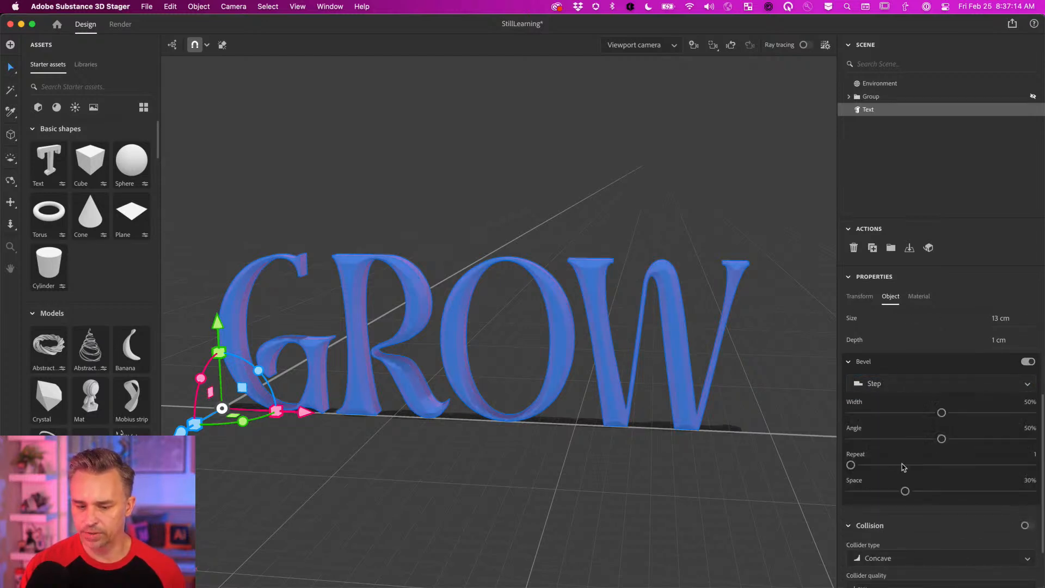
Step: Set the Step bevel's repeat to 3 on the GROW text and check the ridged edges with the text unselected
scroll(904, 462, down, 1)
drag(851, 457, 871, 457)
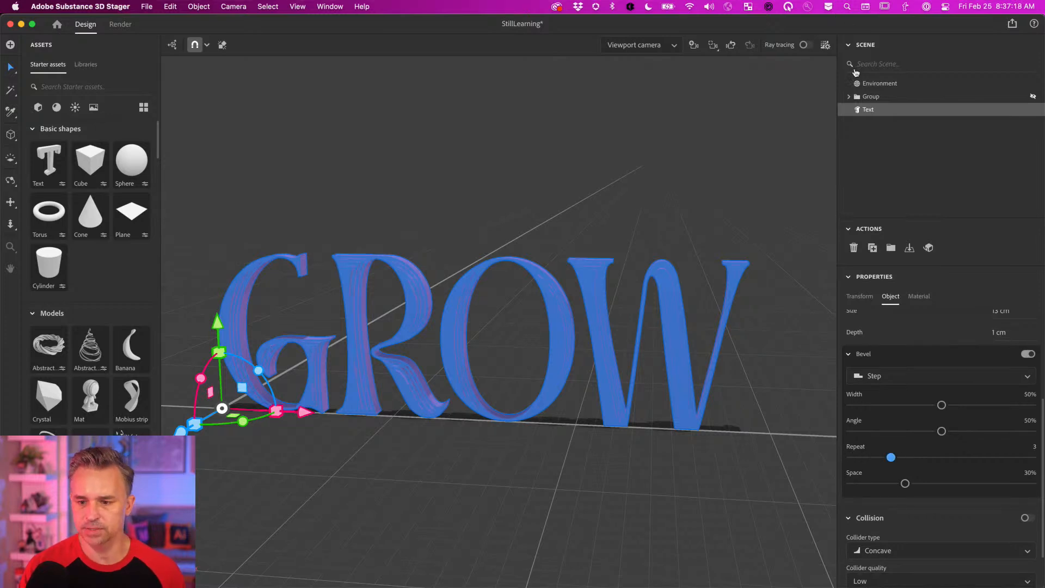
click(877, 83)
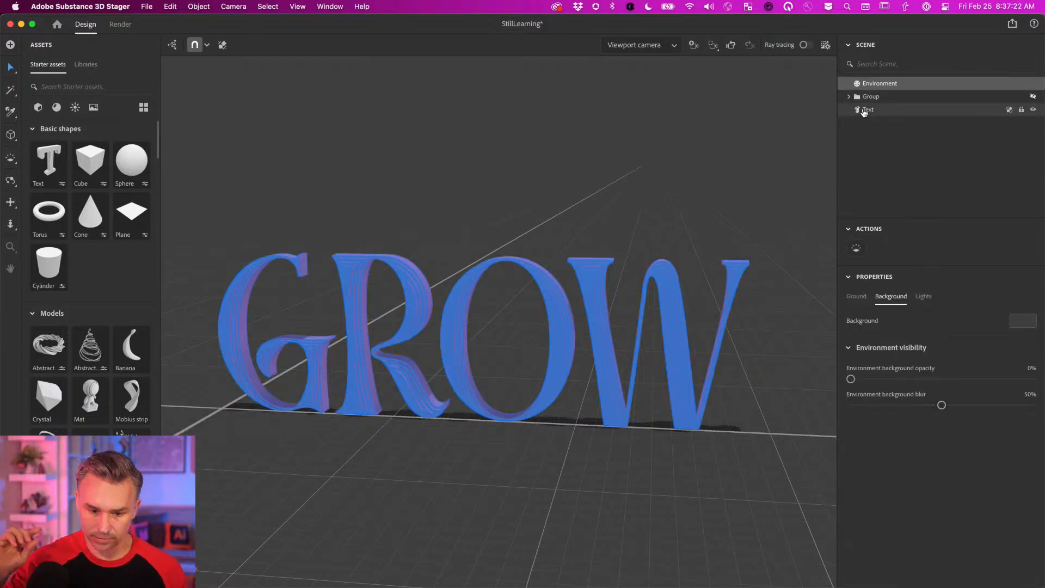
click(865, 109)
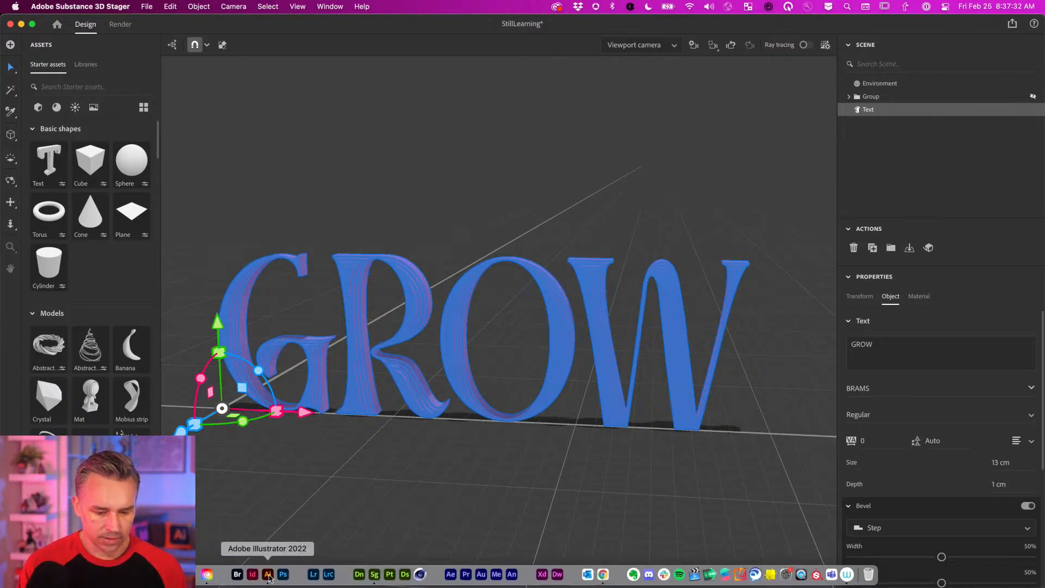
Step: Switch to Illustrator and locate the black Love & Learn script lettering outside the artboards
click(263, 579)
click(327, 364)
key(space)
drag(511, 374, 24, 350)
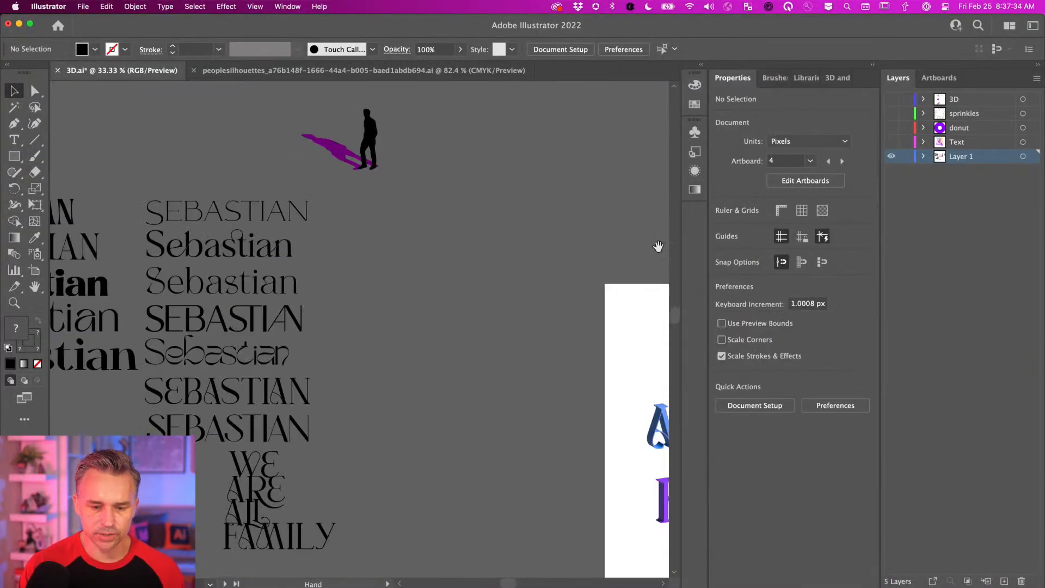
drag(654, 247, 123, 122)
drag(531, 298, 106, 246)
drag(320, 280, 38, 310)
drag(202, 256, 561, 69)
drag(346, 223, 366, 463)
drag(261, 240, 94, 405)
drag(251, 361, 116, 321)
drag(424, 406, 362, 271)
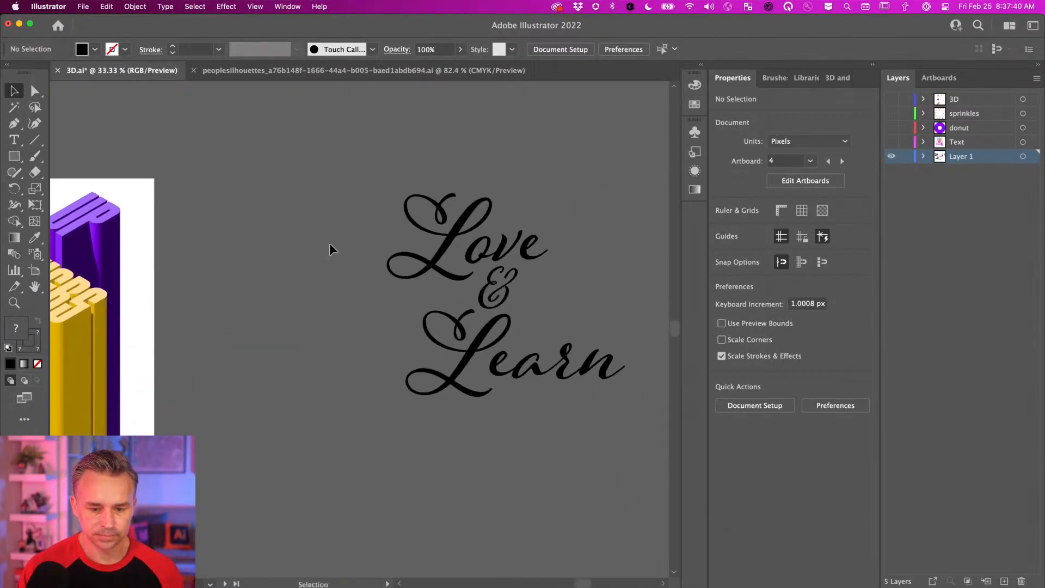
Step: Place the three-part Love & Learn script lettering on the empty artboard below the LIFT text
click(611, 426)
key(super+shift+a)
drag(264, 482, 534, 235)
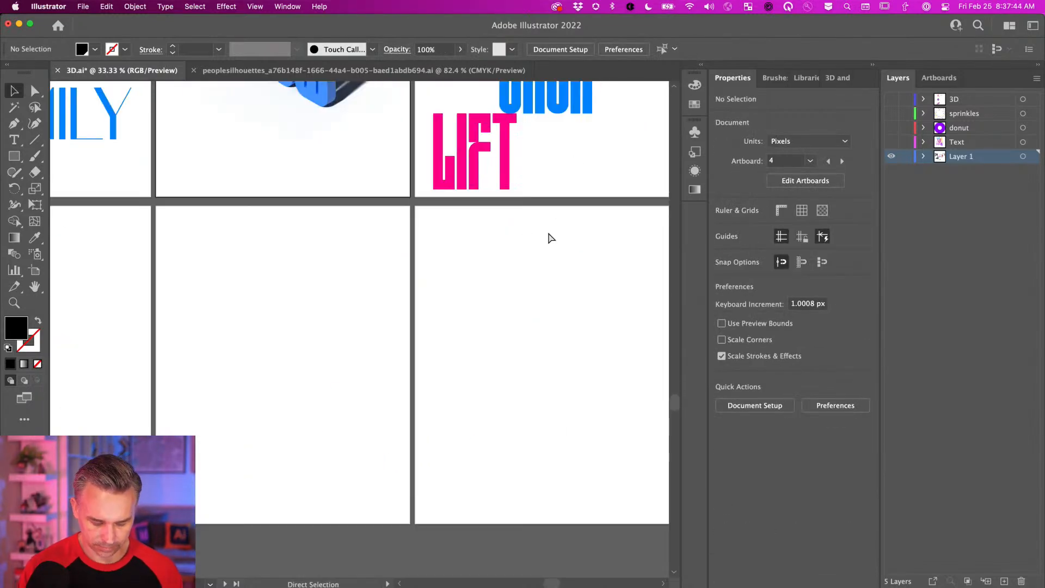
drag(283, 252, 492, 335)
drag(417, 330, 332, 323)
drag(588, 565, 552, 488)
drag(386, 328, 427, 330)
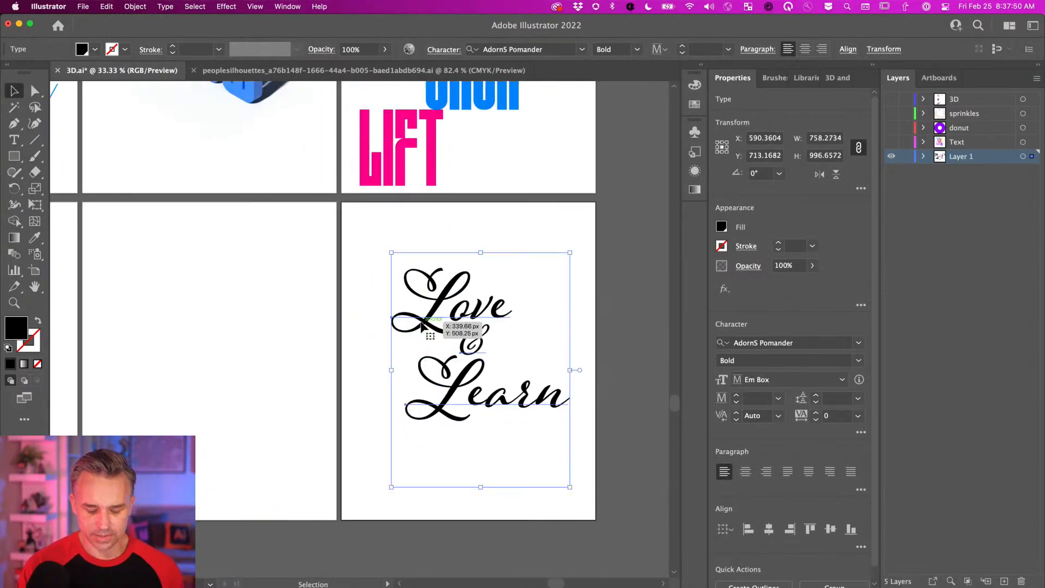
key(super+equal)
scroll(420, 321, left, 4)
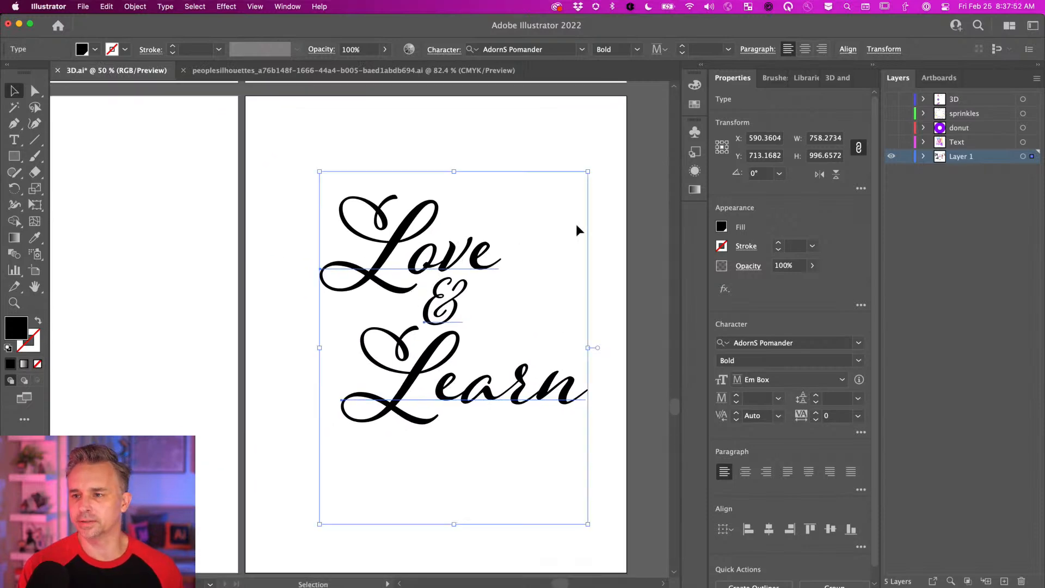
Step: Fill the Love & Learn lettering with hot pink and give it the 3D Inflate effect
click(722, 228)
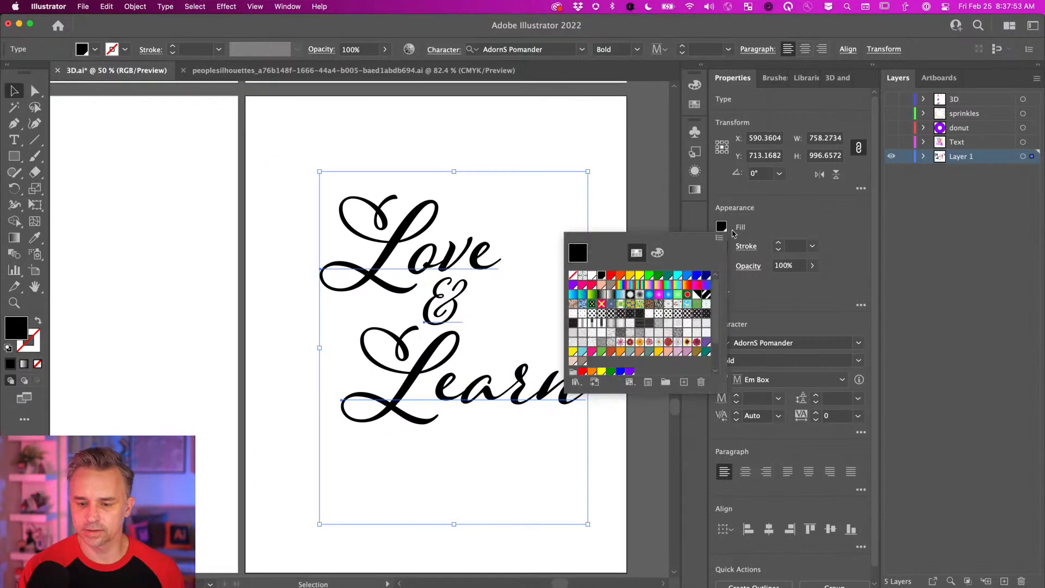
click(582, 285)
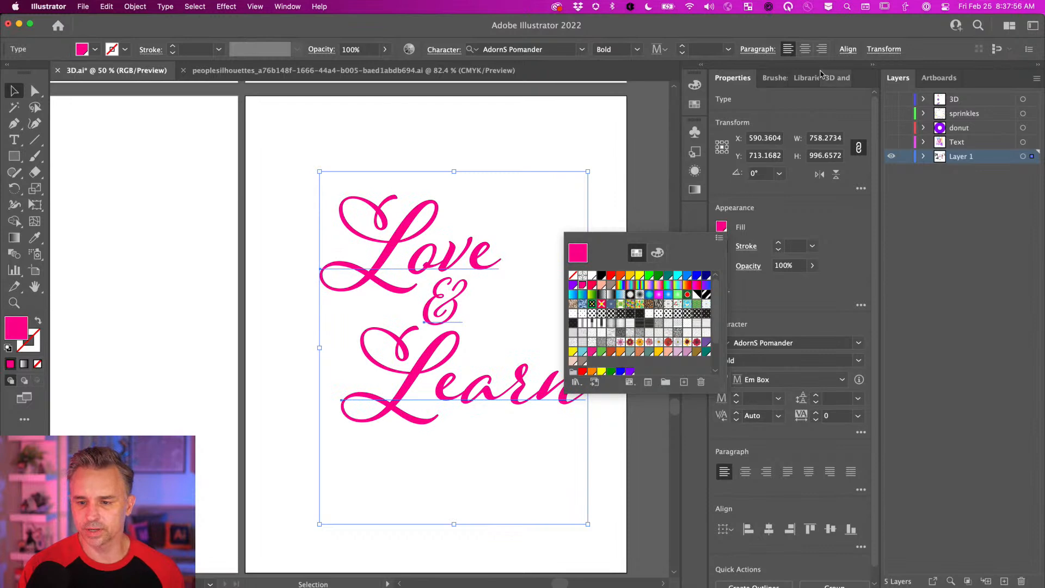
click(839, 79)
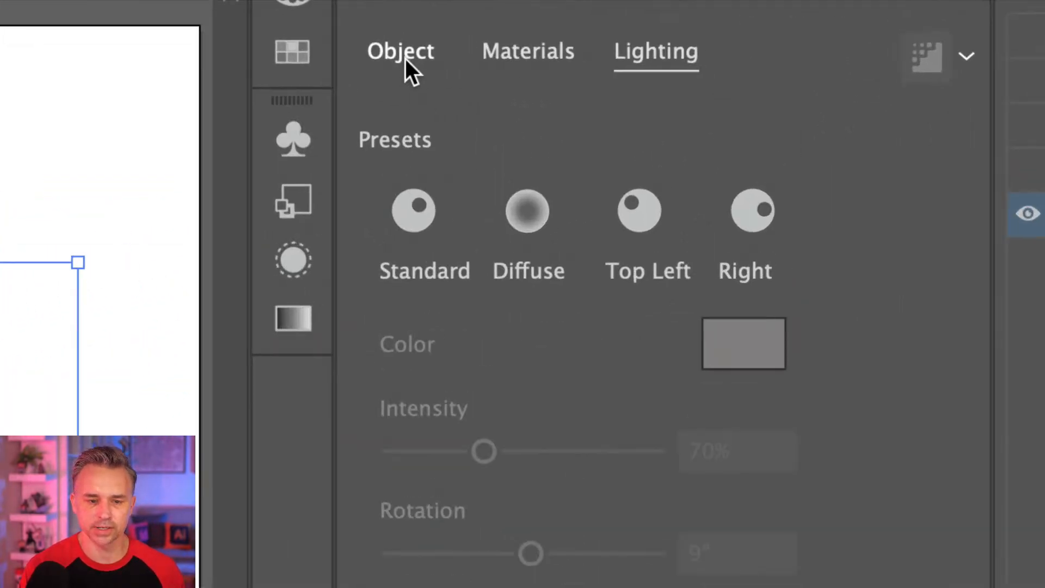
click(406, 58)
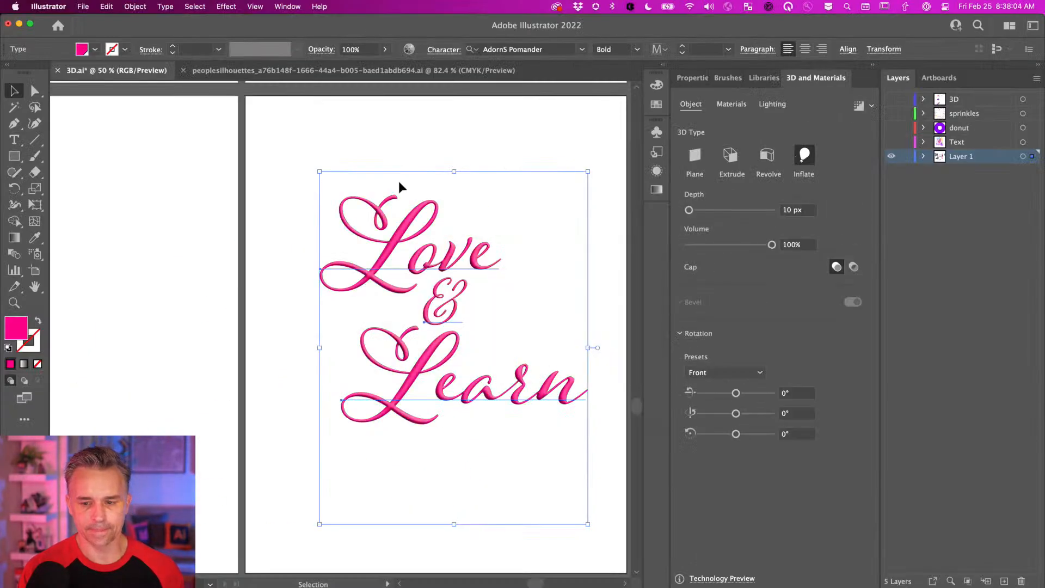
click(243, 306)
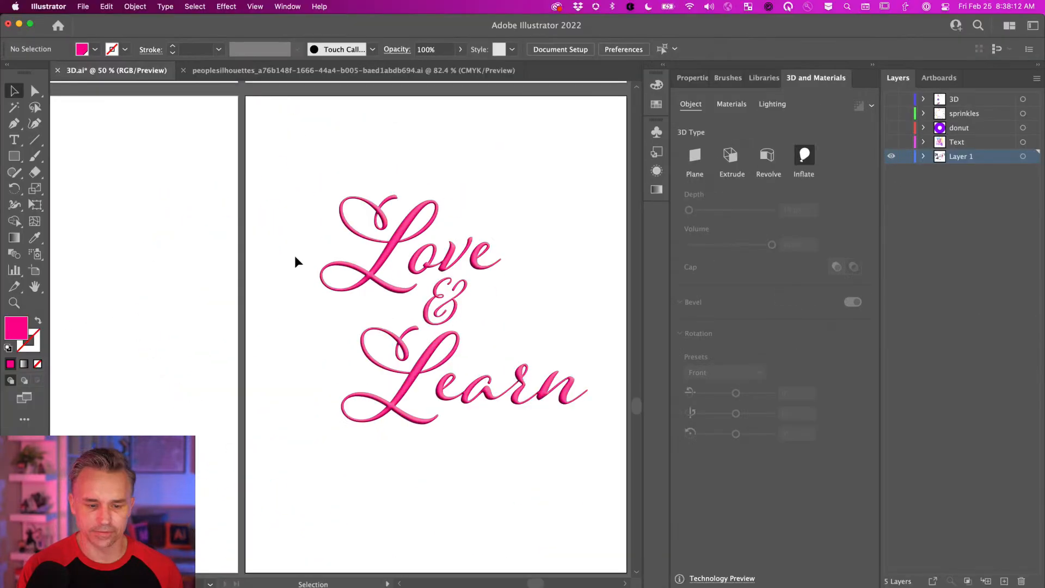
Step: Set the Metallic value of the word Love to 0.48 in its default 3D material
click(496, 378)
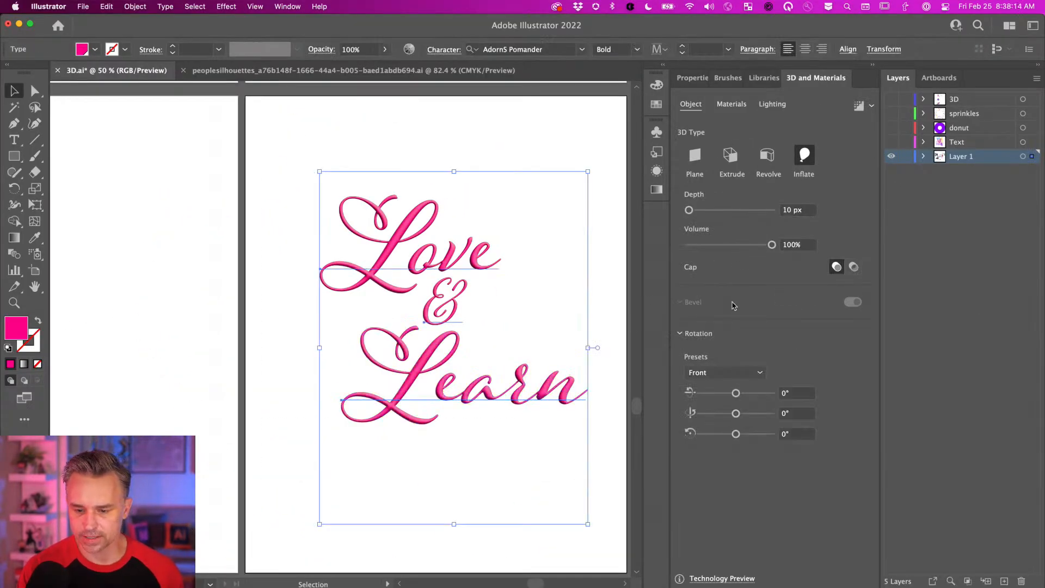
click(732, 106)
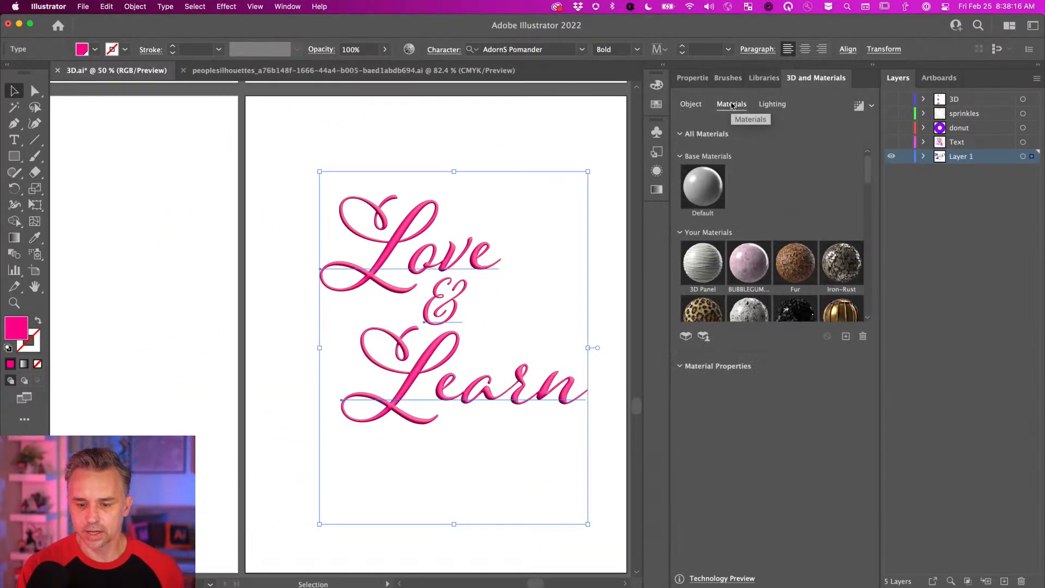
click(409, 248)
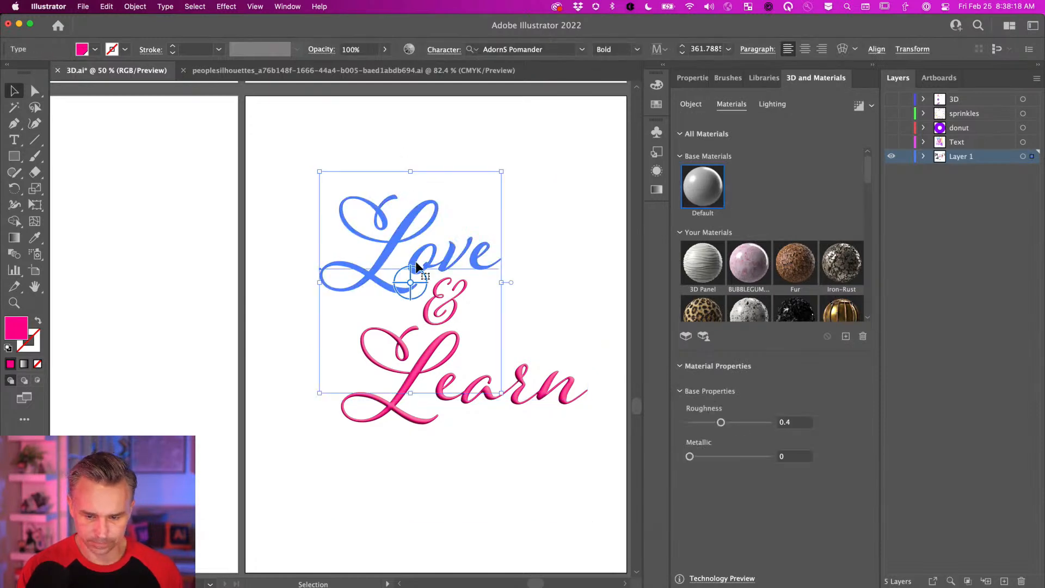
drag(690, 457, 729, 460)
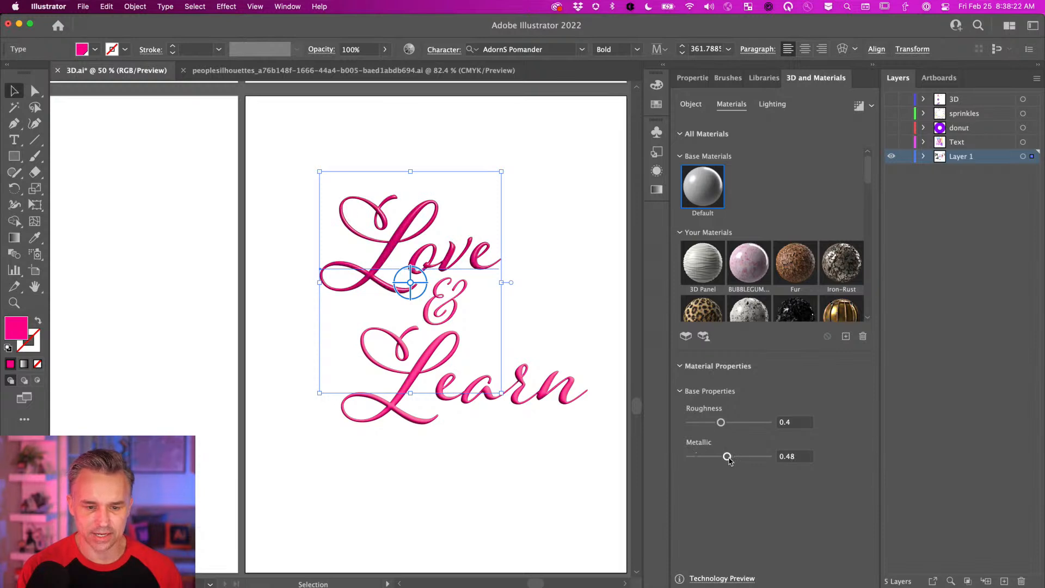
click(545, 283)
Step: Make the ampersand more metallic as well and set the Metallic value of the word Learn to 0.42
click(411, 314)
click(439, 298)
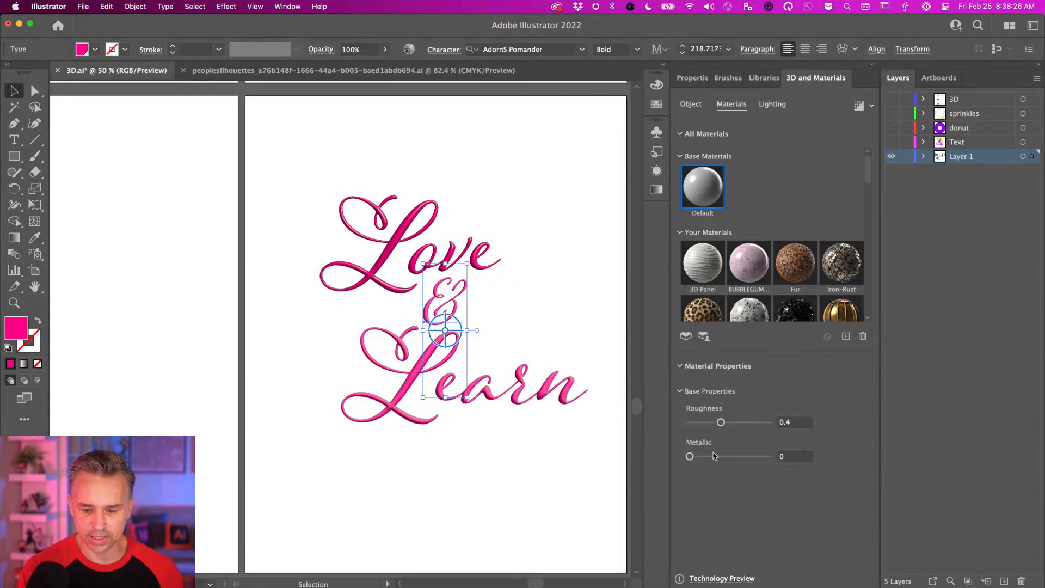
click(547, 393)
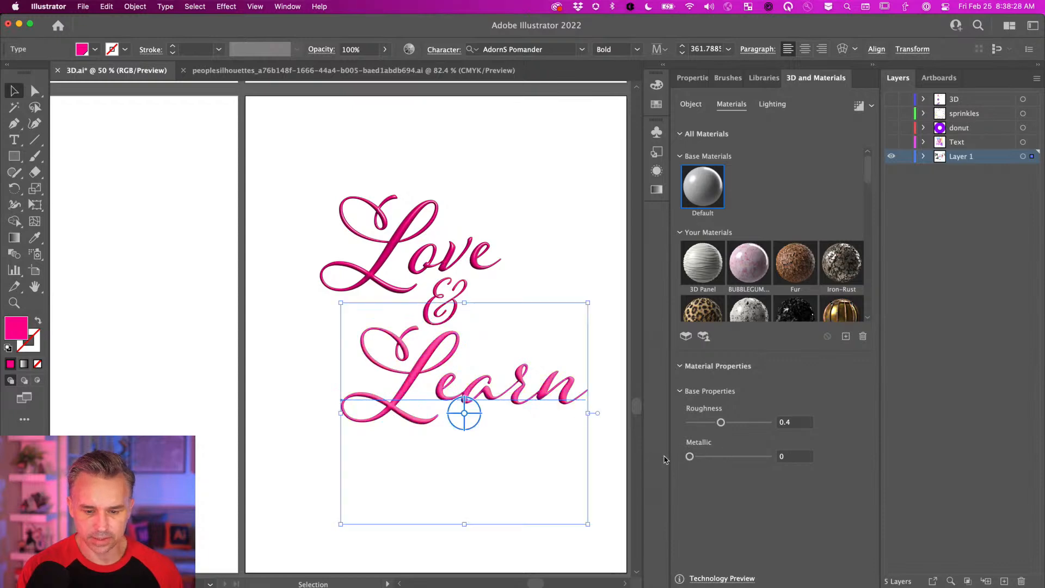
drag(684, 456, 723, 456)
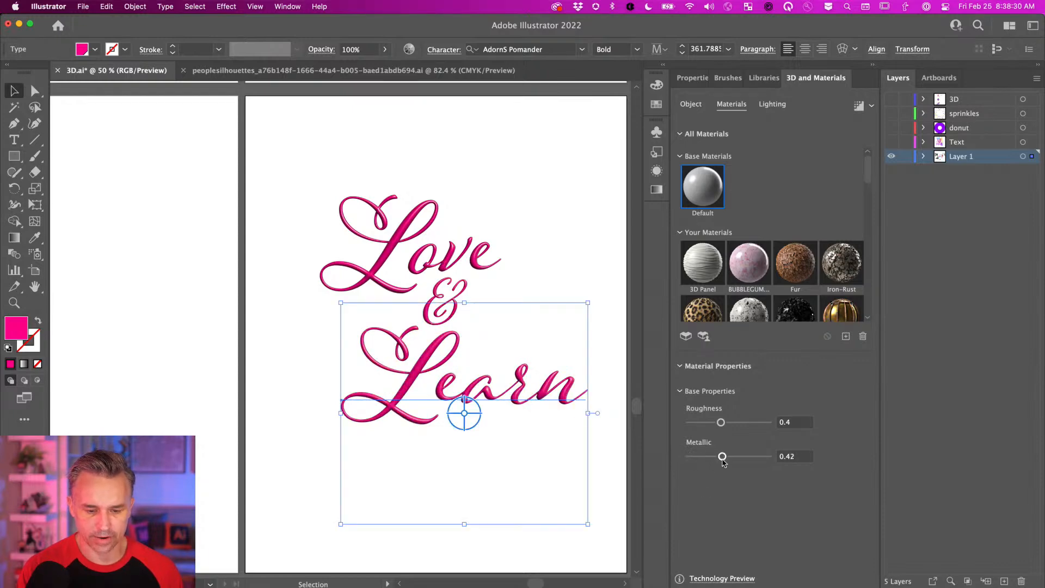
click(259, 244)
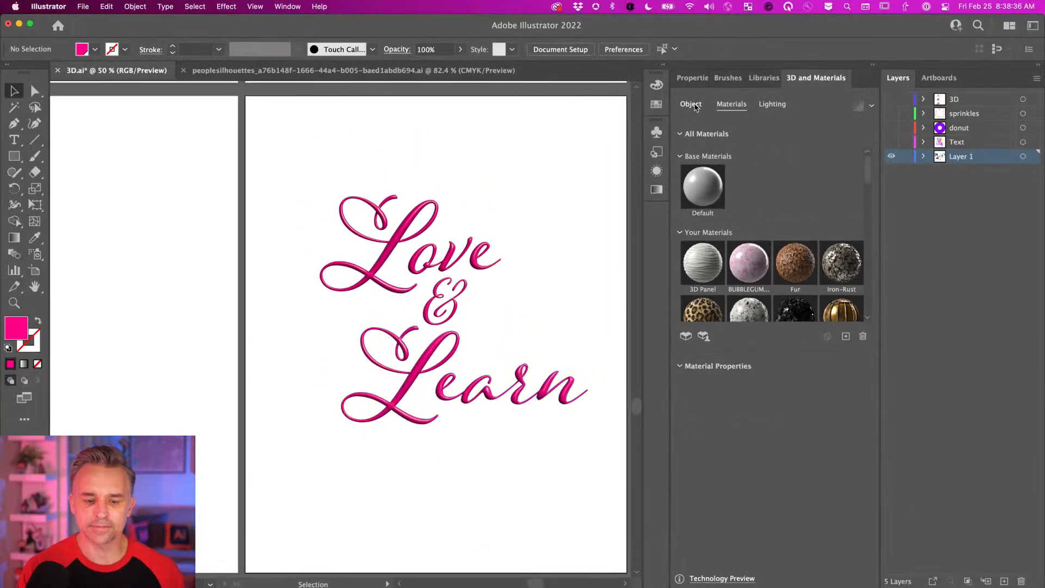
Step: Examine the inflated Love & Learn lettering up close, especially the shading along its thin script strokes
click(695, 106)
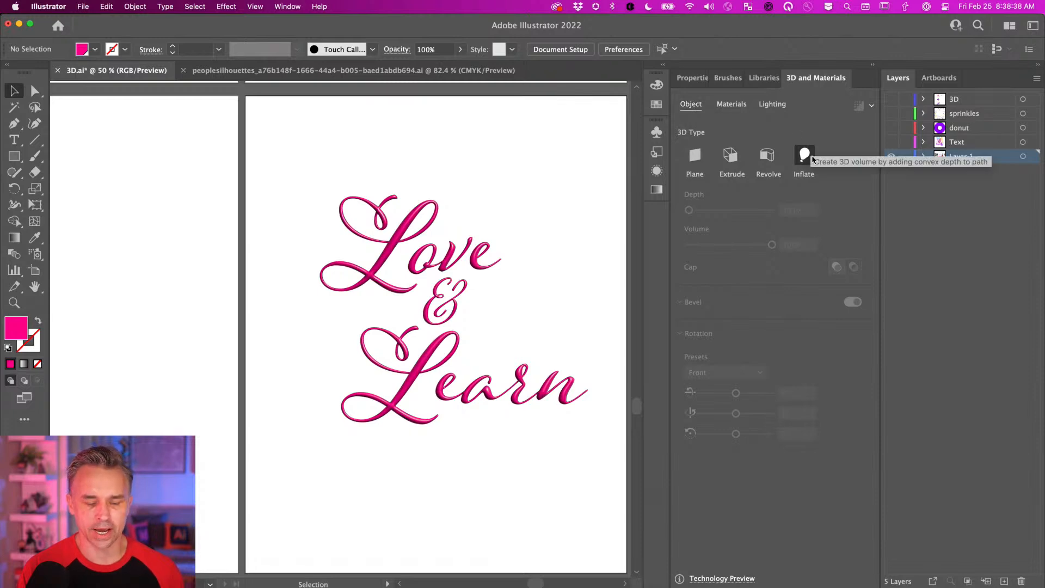
key(super+equal)
key(super+equal)
key(super+equal)
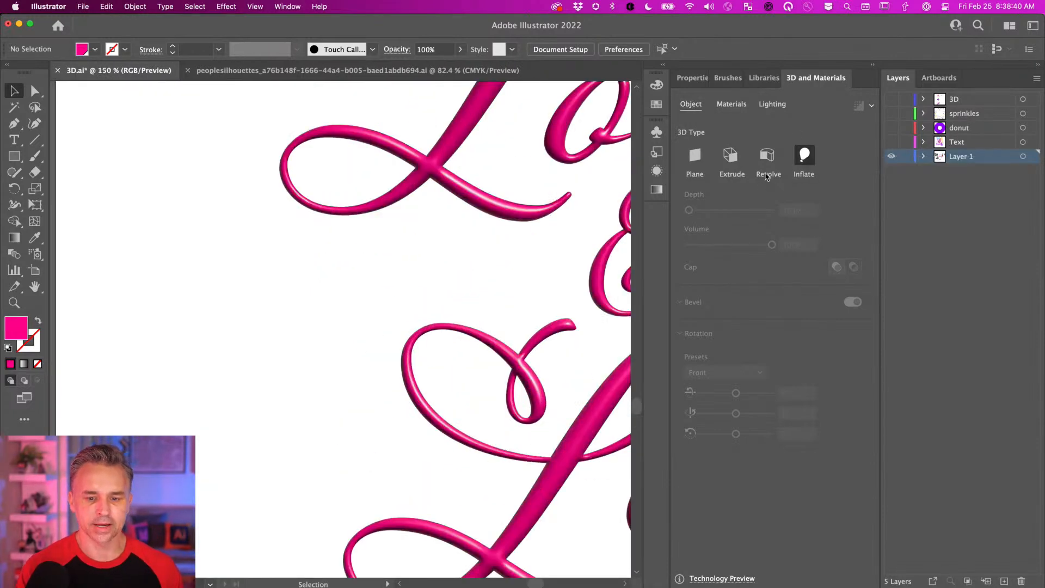
drag(309, 370, 176, 495)
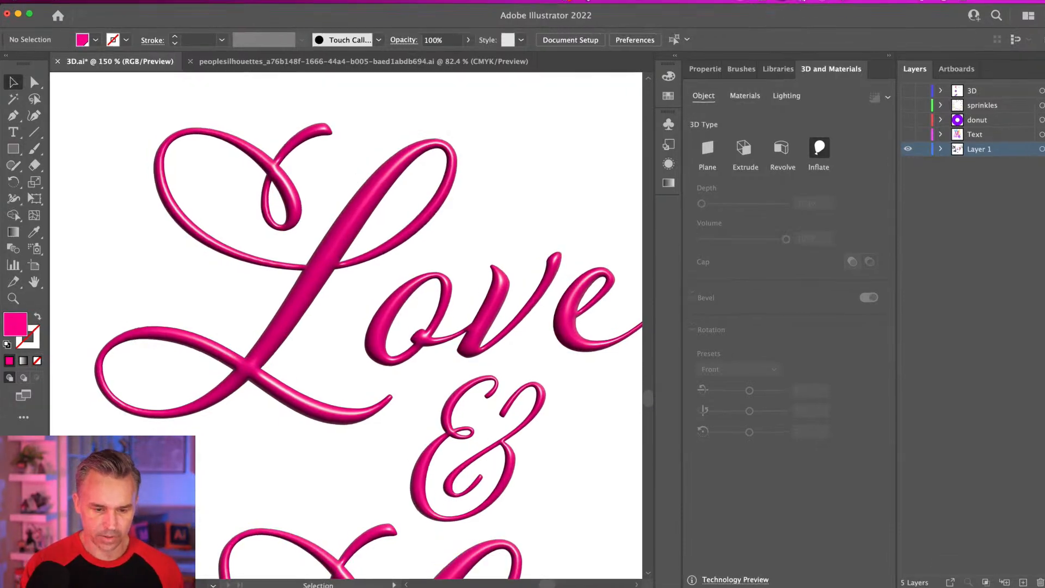
key(super+minus)
key(super+minus)
key(super+minus)
key(super+minus)
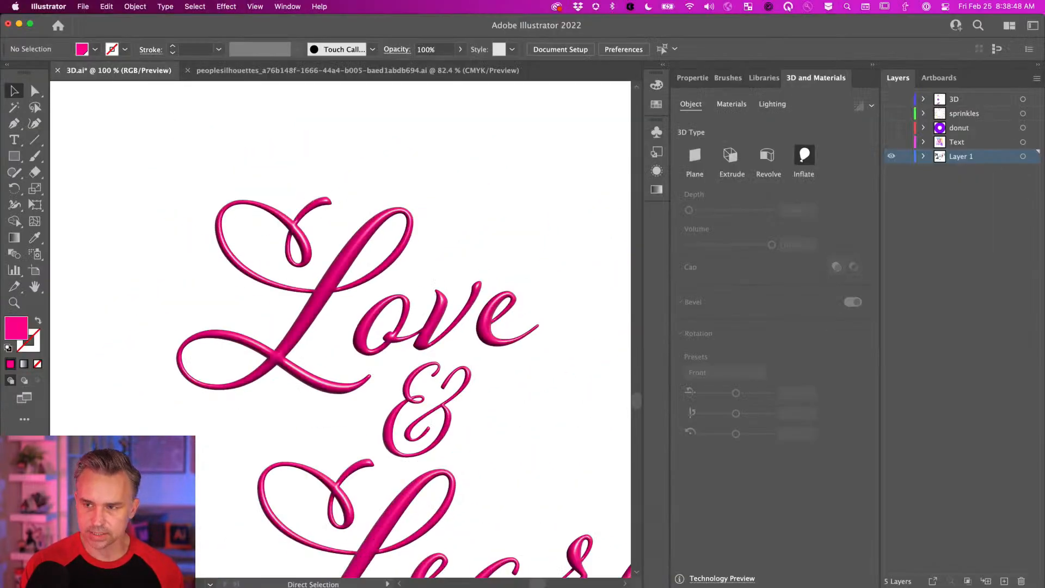
Step: Draw a pink circle about 679 px wide on the empty artboard beside the Love & Learn lettering
drag(320, 401, 521, 406)
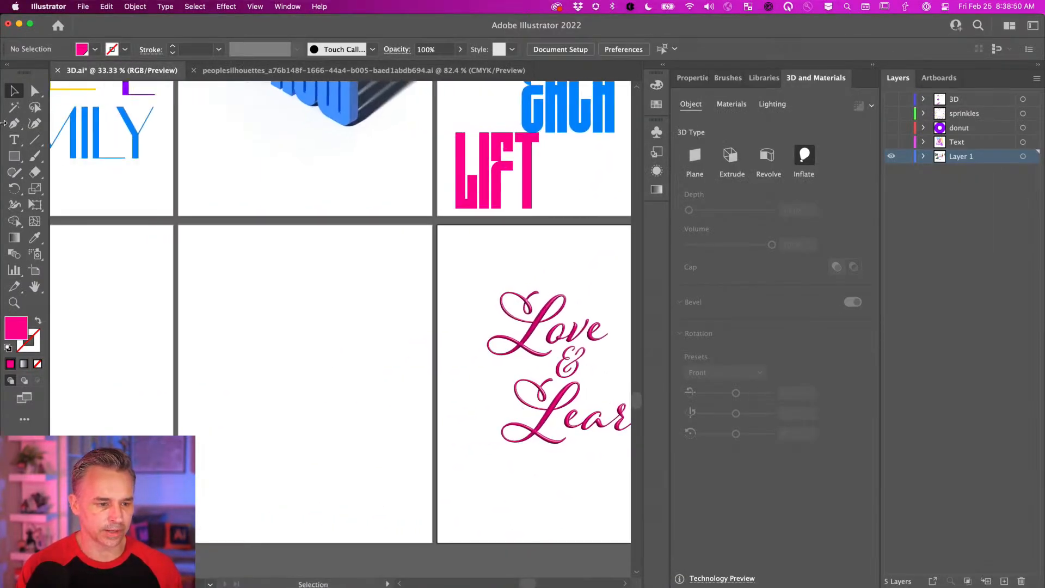
click(14, 156)
click(76, 189)
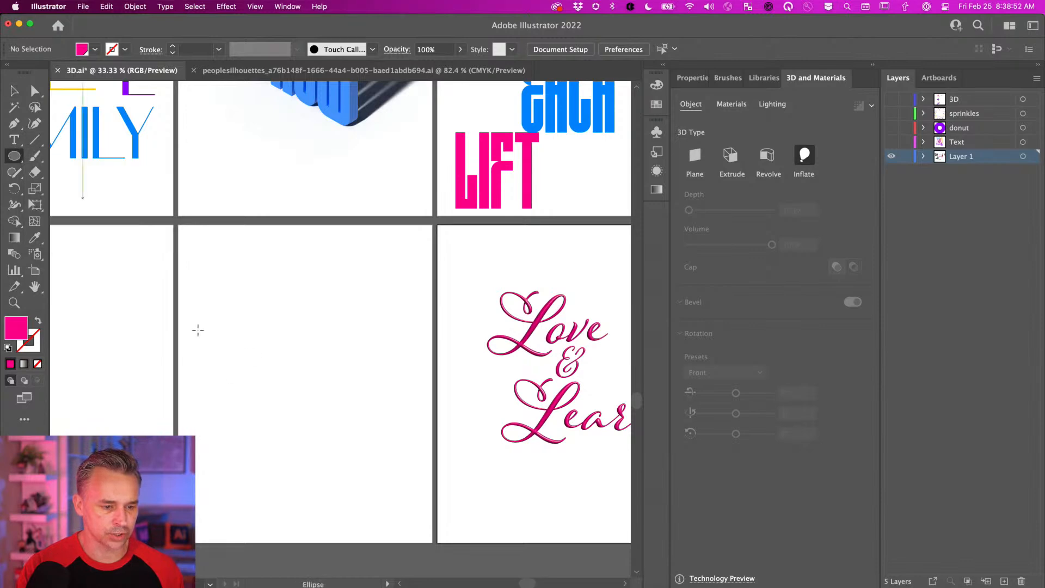
drag(227, 300, 388, 460)
Step: Add a copy of the circle at about half its width inside it and fill the copy with dark plum
key(v)
drag(338, 396, 278, 456)
drag(169, 519, 250, 462)
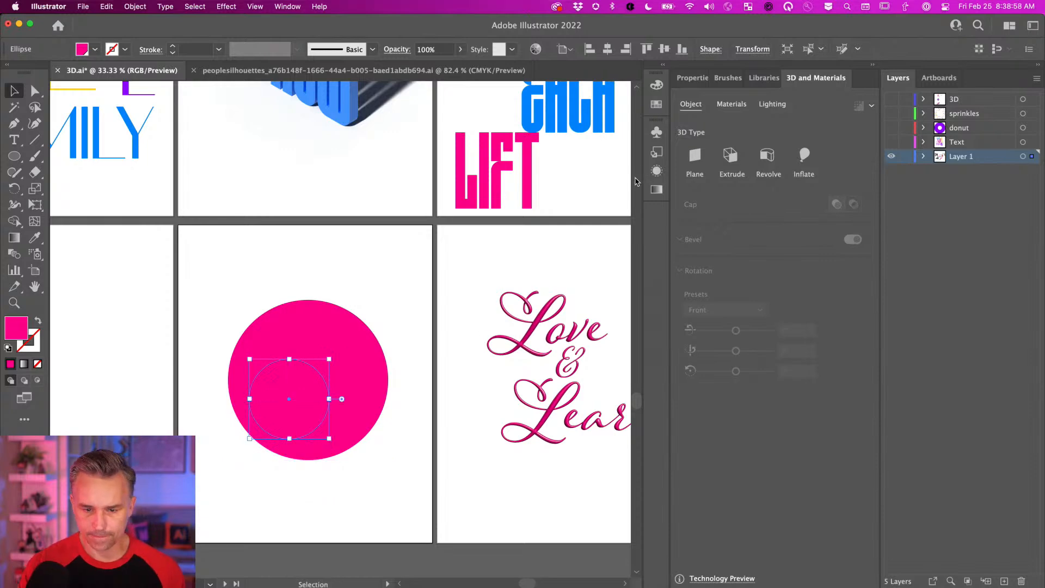
double_click(8, 328)
click(771, 429)
click(1007, 313)
Step: Align the centres of the two circles horizontally and vertically, and shrink the dark inner circle around its centre
drag(250, 299, 315, 403)
click(608, 49)
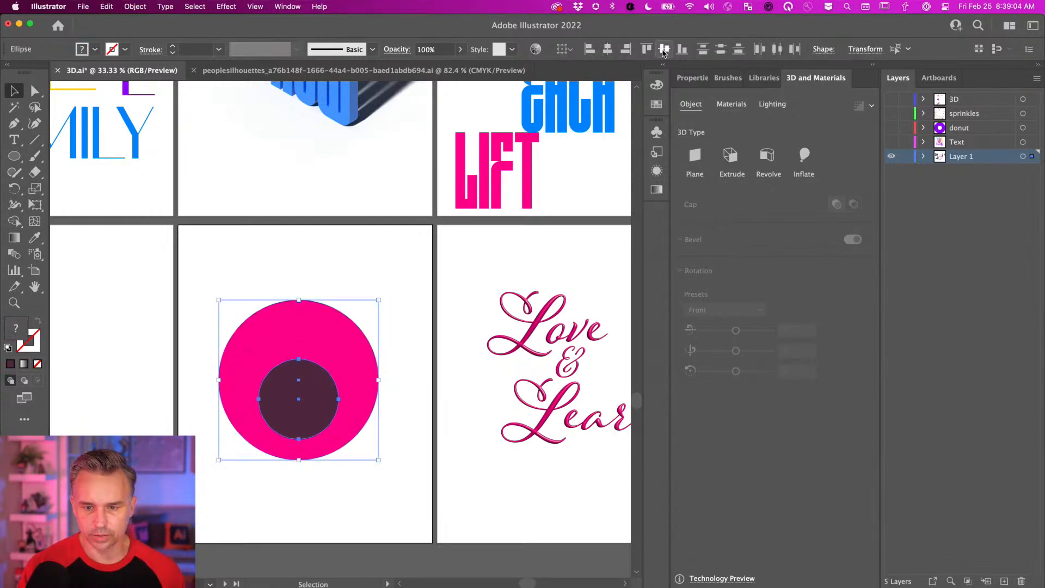
click(664, 50)
click(207, 343)
click(286, 366)
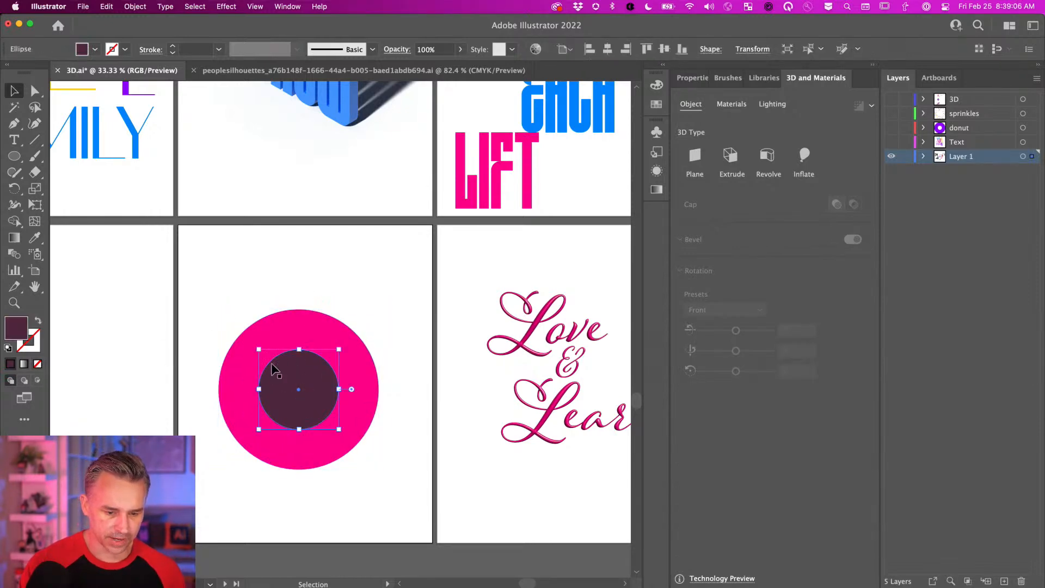
drag(257, 349, 266, 358)
Step: Subtract the inner circle from the pink one with Minus Front and sample the lettering's inflated 3D look onto the ring
drag(234, 286, 293, 376)
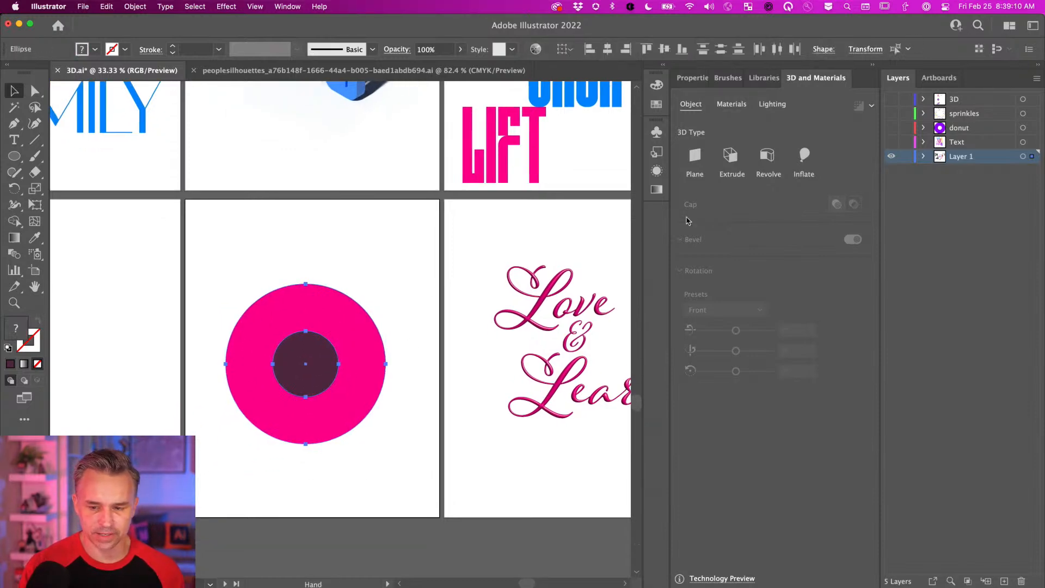
click(693, 79)
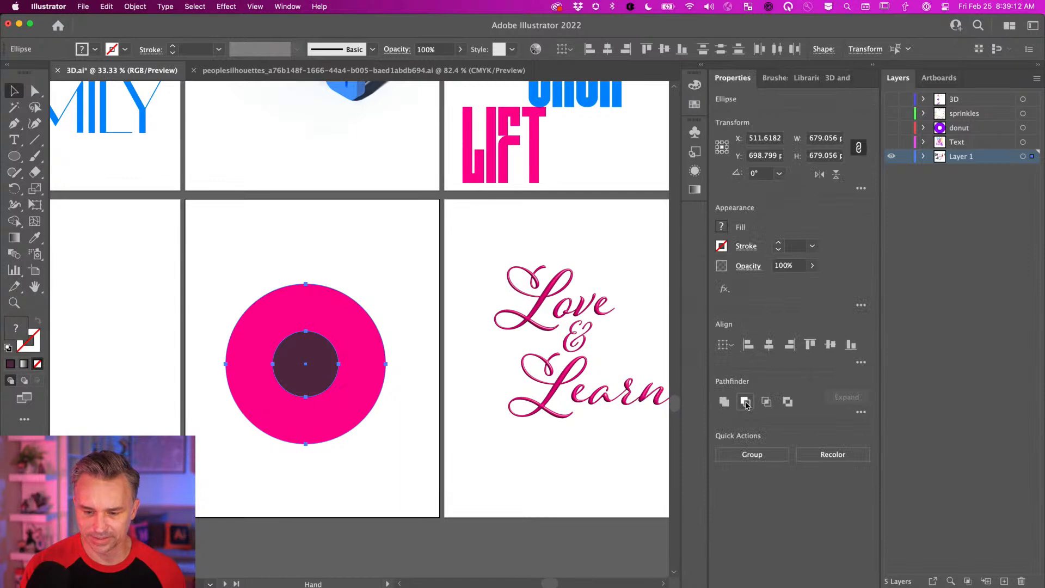
click(745, 402)
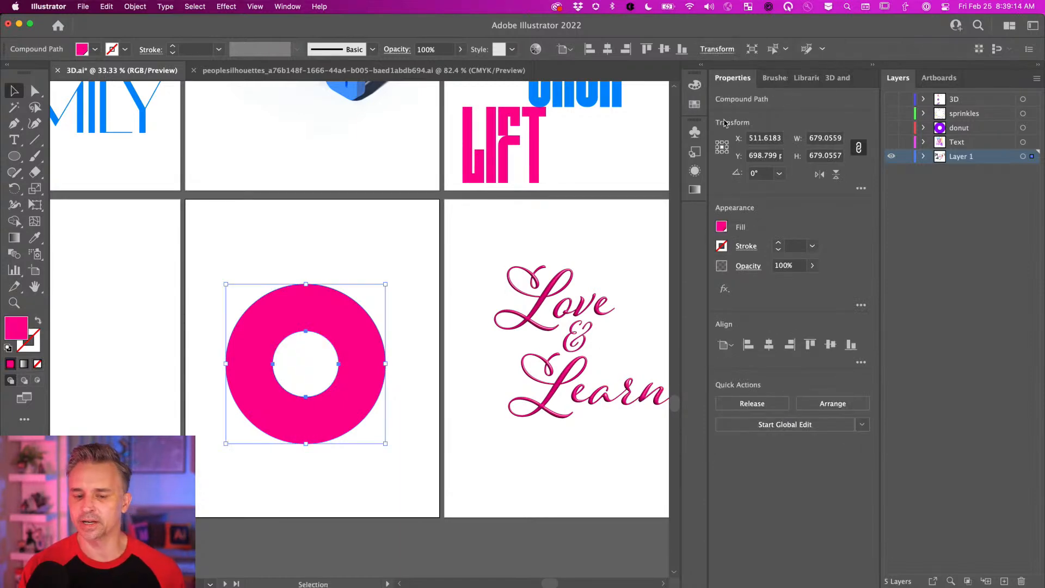
key(i)
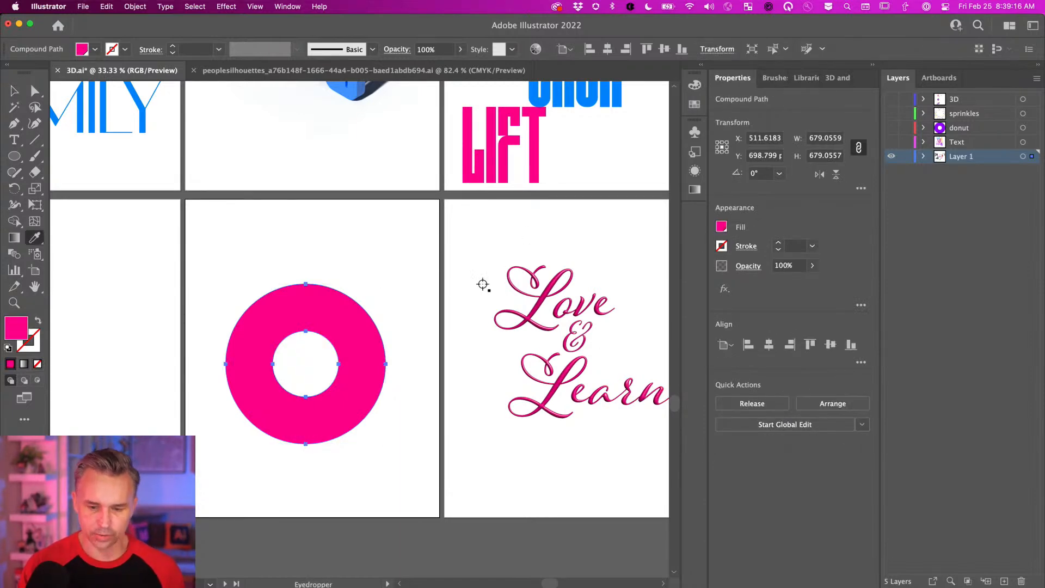
click(541, 297)
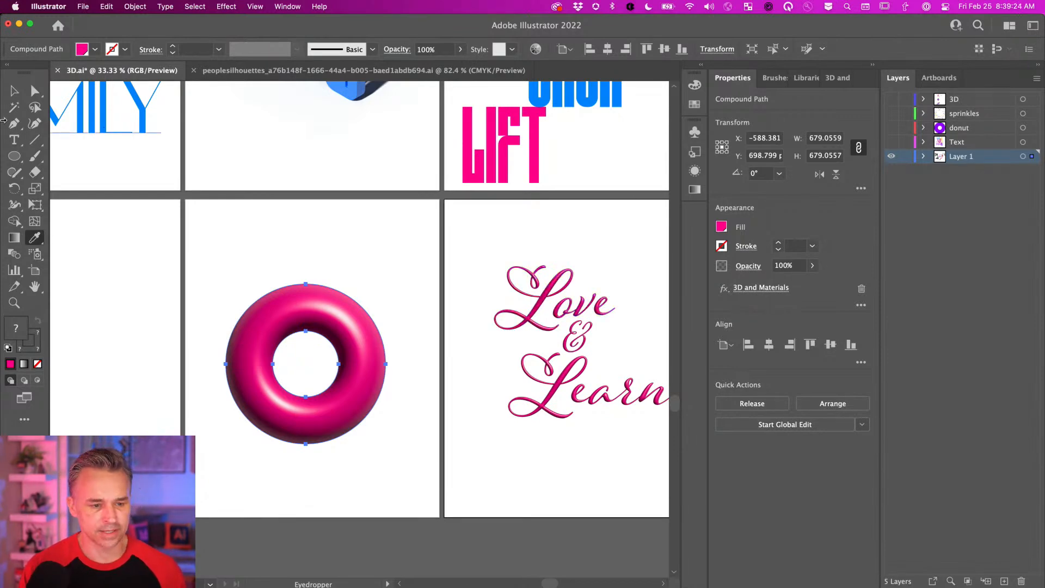
Step: Examine the inflated ring up close and inspect the effects listed in the appearance of the Love & Learn lettering
click(14, 91)
key(super+equal)
key(super+equal)
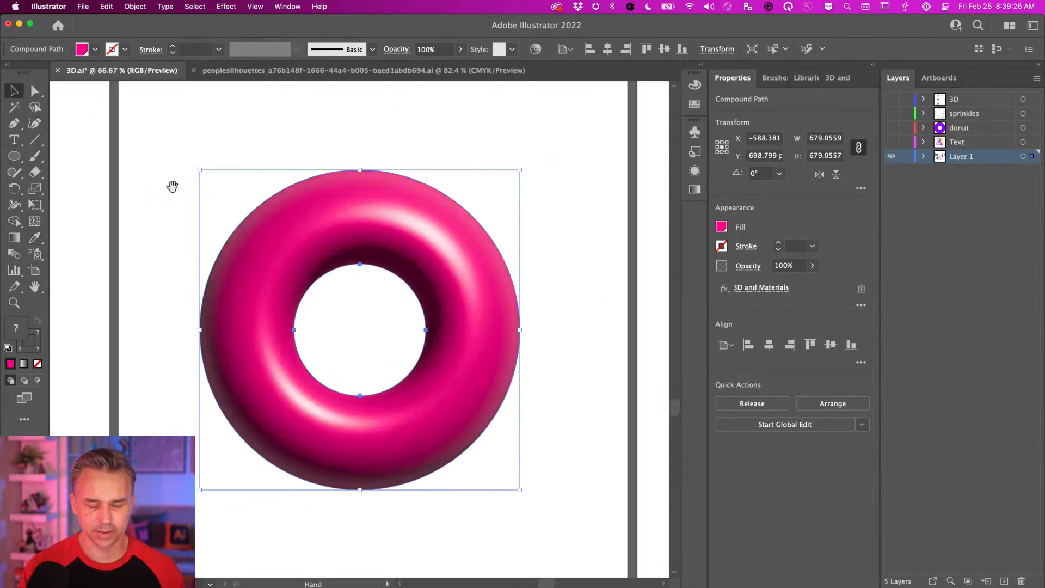
drag(489, 261, 113, 257)
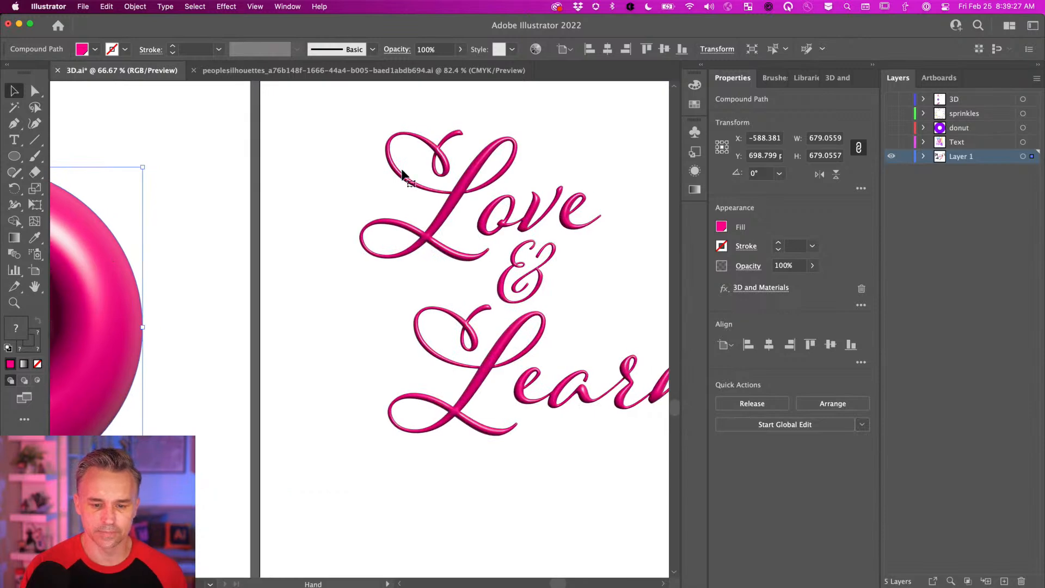
click(449, 196)
click(697, 66)
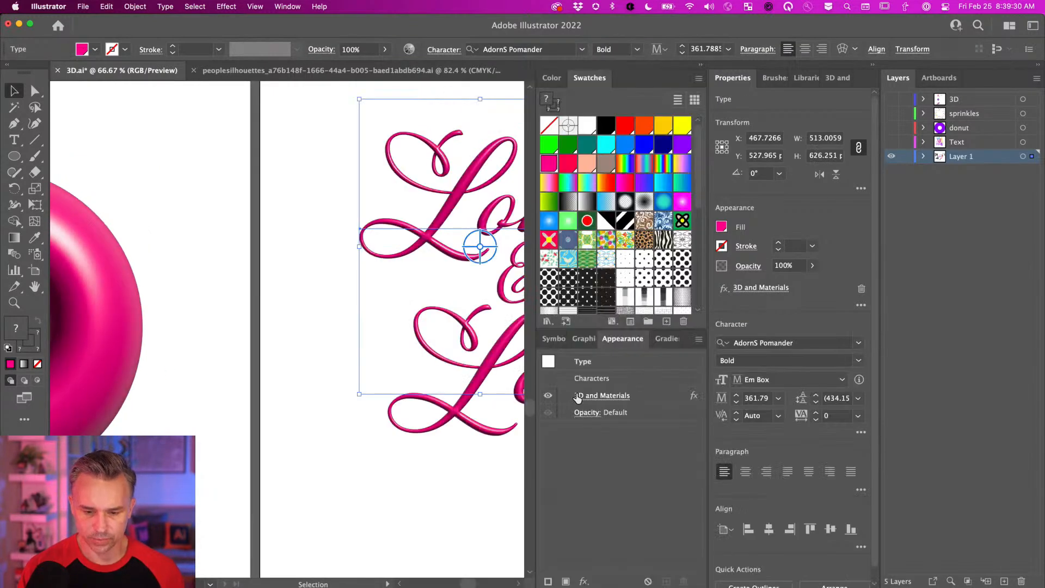
click(700, 67)
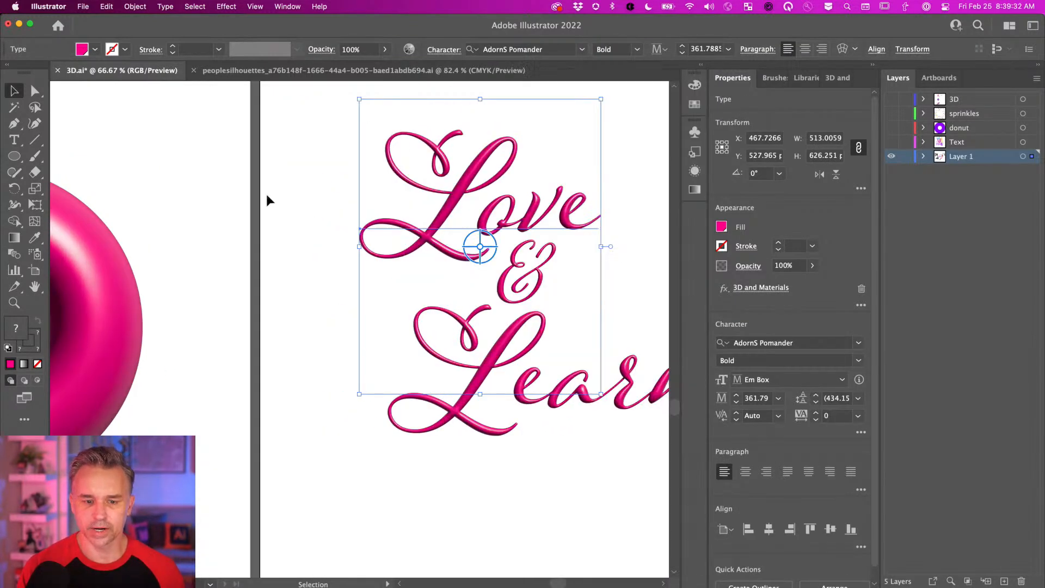
scroll(341, 205, left, 10)
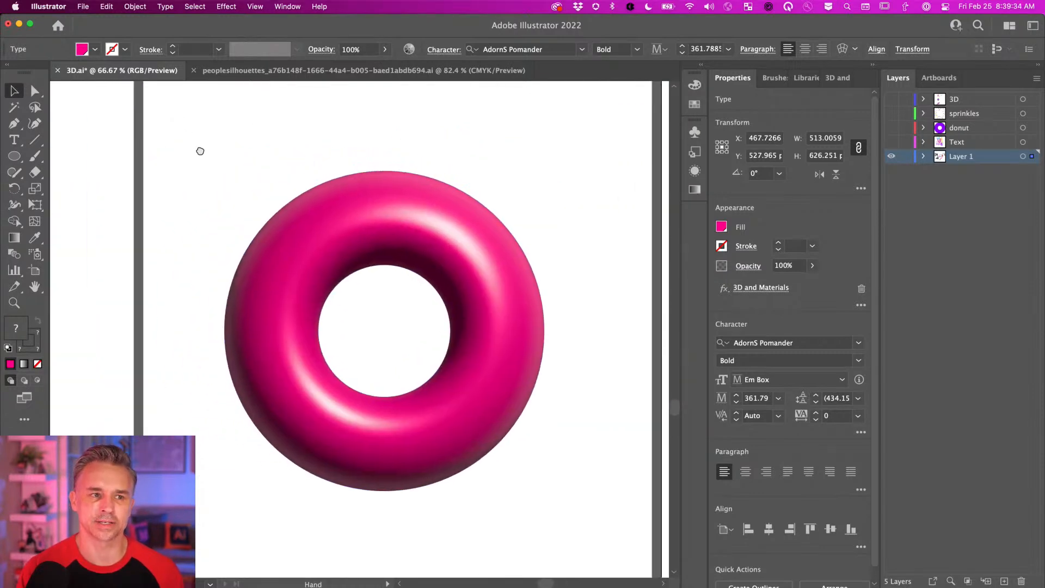
Step: Select the ring's inner circle in outline view, scale it down slightly around its centre, and return to preview
click(276, 257)
key(a)
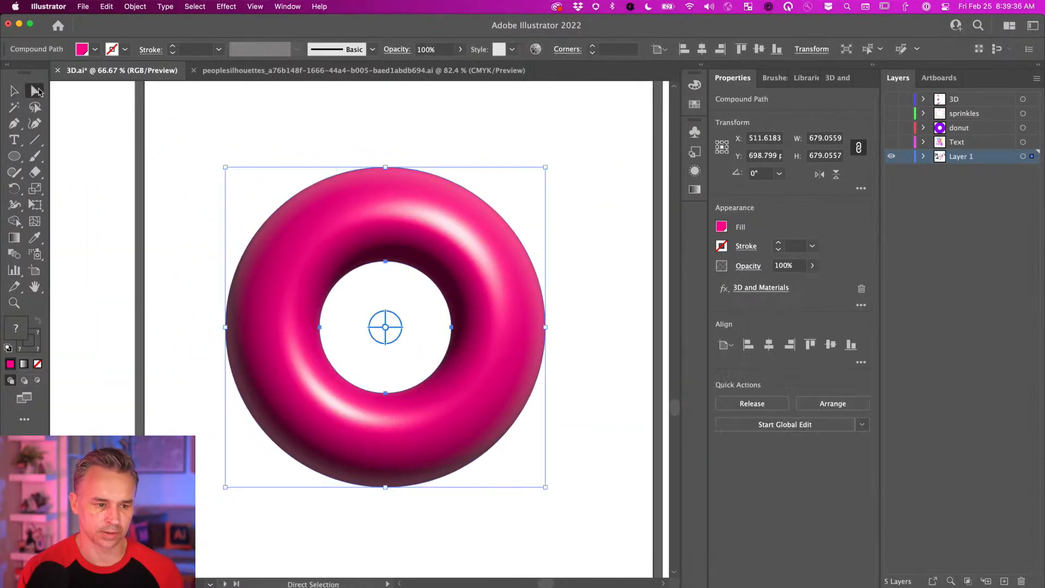
click(385, 261)
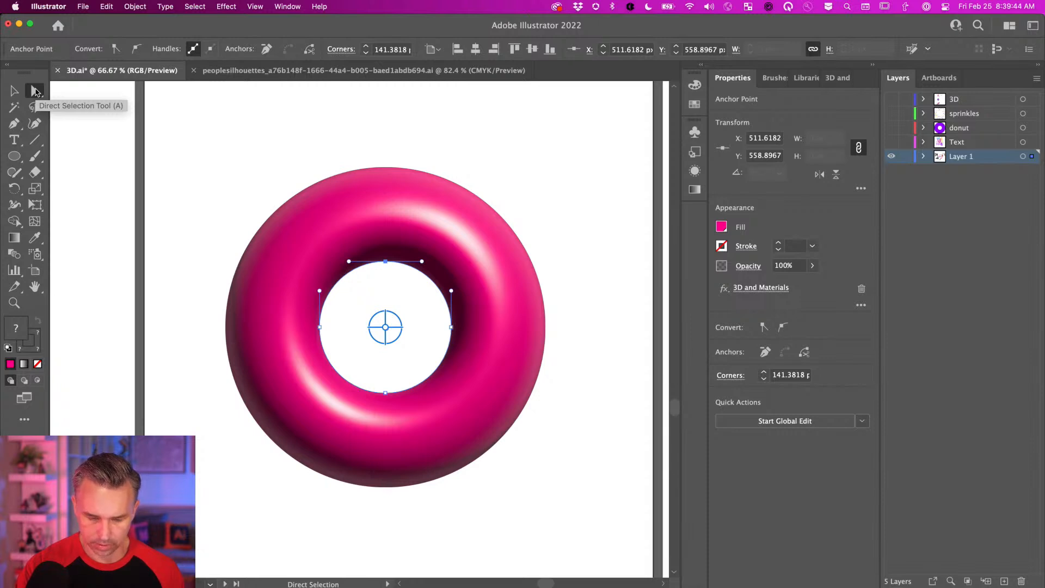
key(super+y)
drag(304, 243, 479, 430)
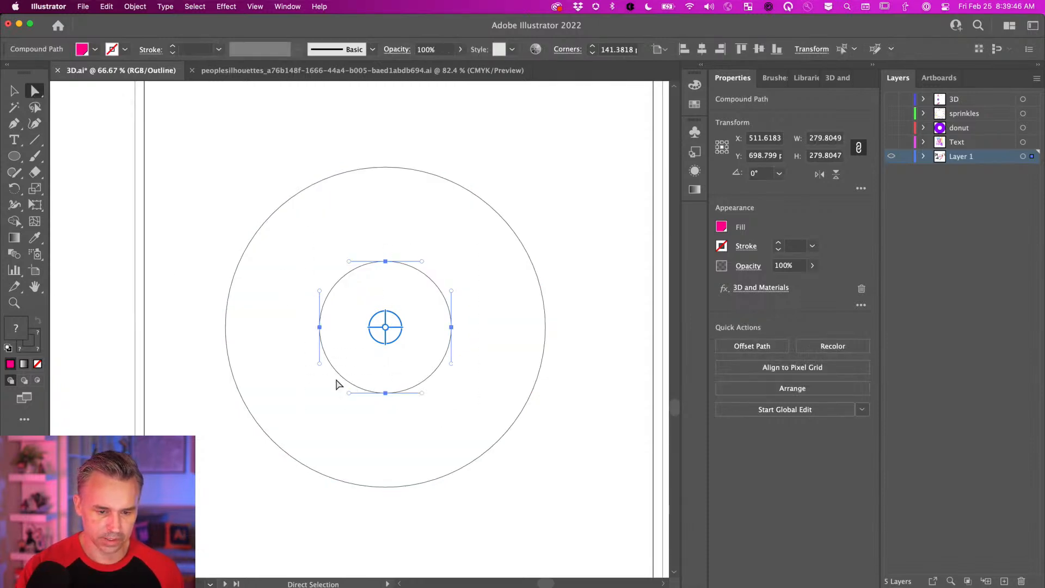
click(14, 91)
mouse_move(320, 261)
mouse_down()
mouse_move(335, 279)
mouse_move(329, 273)
mouse_up()
click(225, 178)
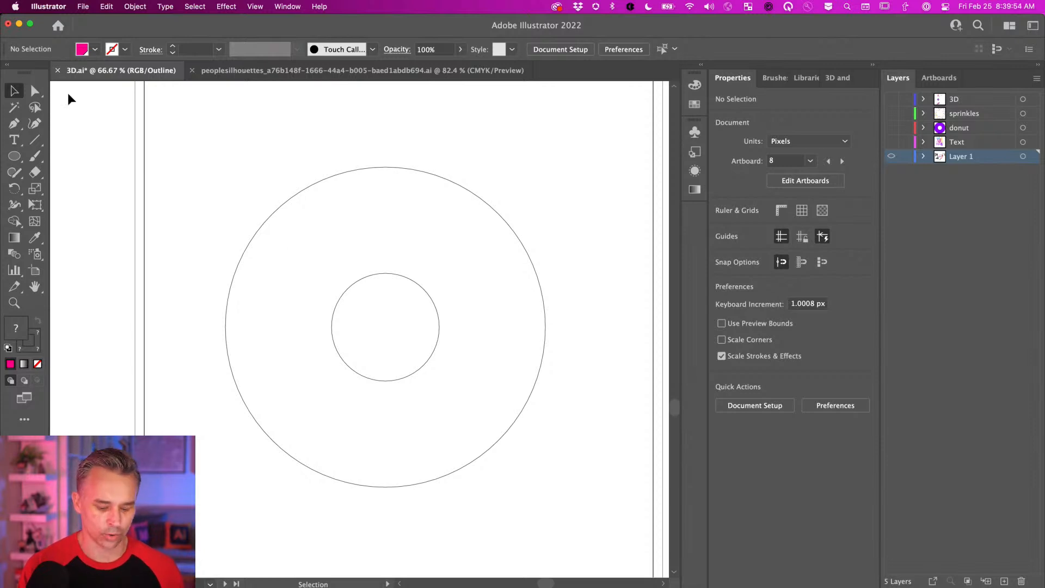
key(super+y)
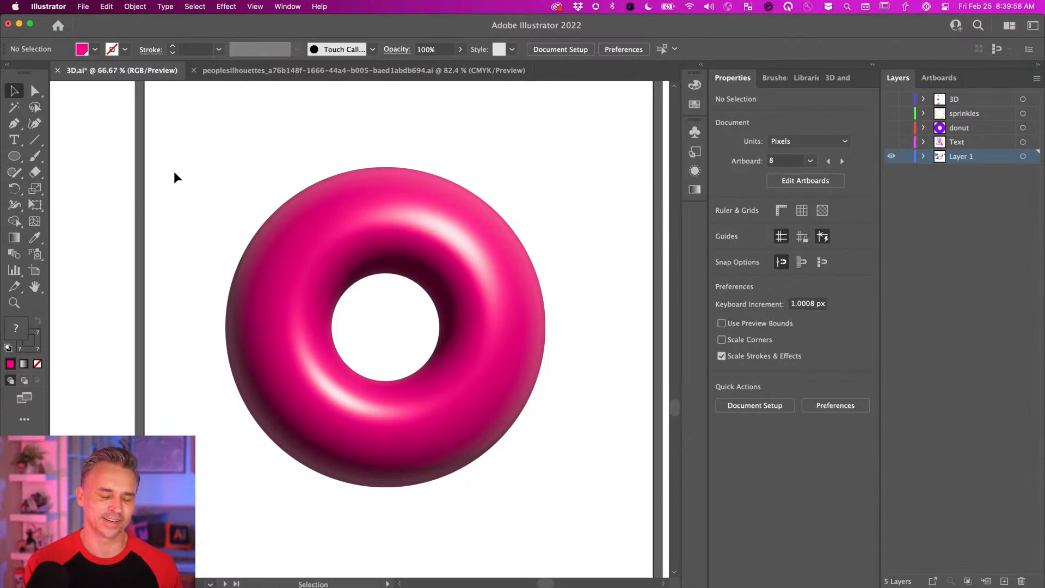
Step: Set the lighting rotation on the ring's 3D effect to -141°, then deselect the ring
click(281, 212)
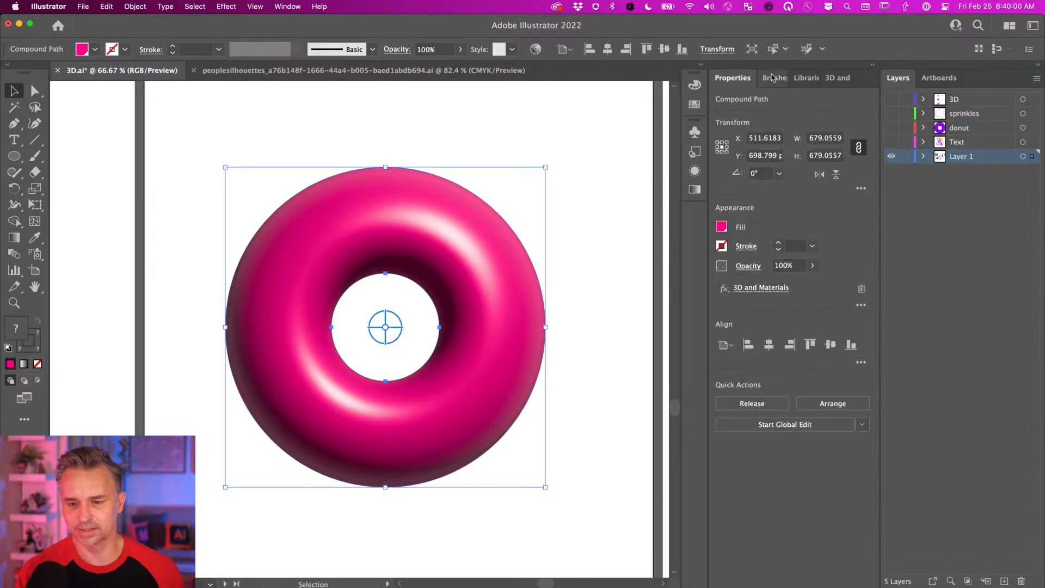
click(837, 78)
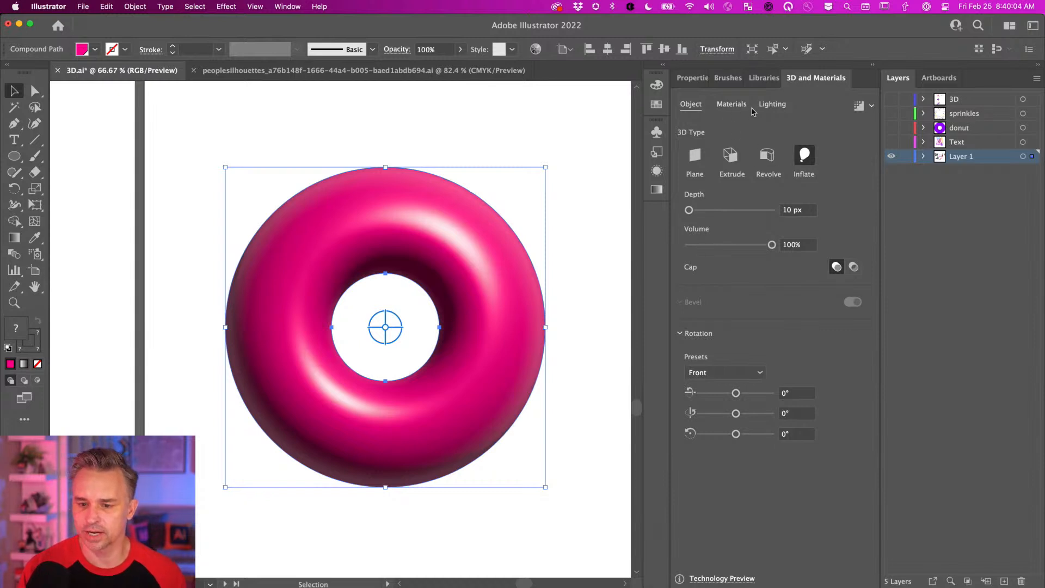
click(771, 105)
drag(767, 267, 699, 265)
click(156, 158)
Step: Draw a tiny pill-shaped sprinkle with the Rounded Rectangle tool in the blank area beyond the ring's upper-left edge
drag(157, 158, 246, 193)
click(14, 156)
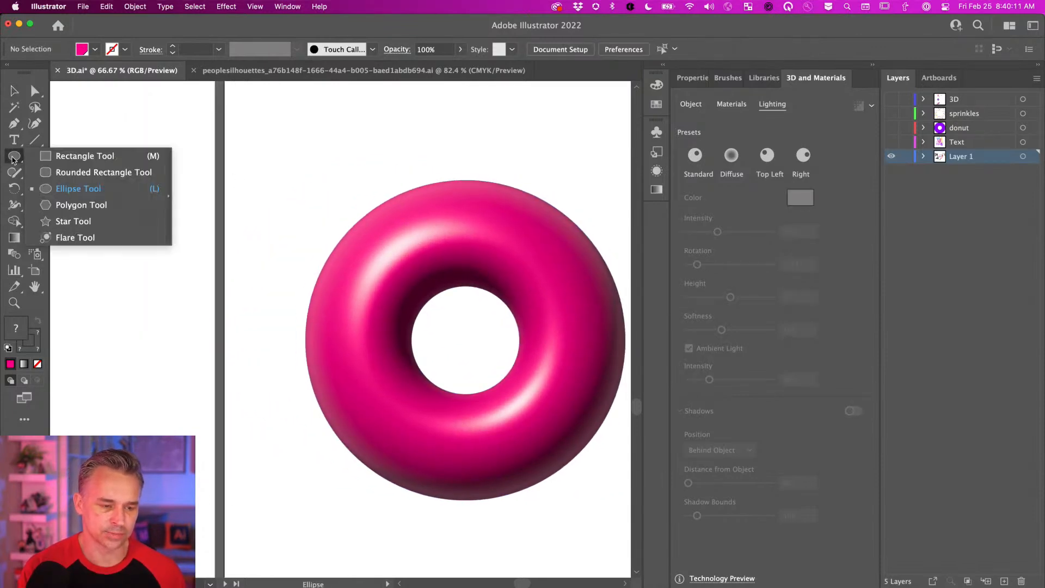
click(71, 172)
drag(275, 171, 288, 176)
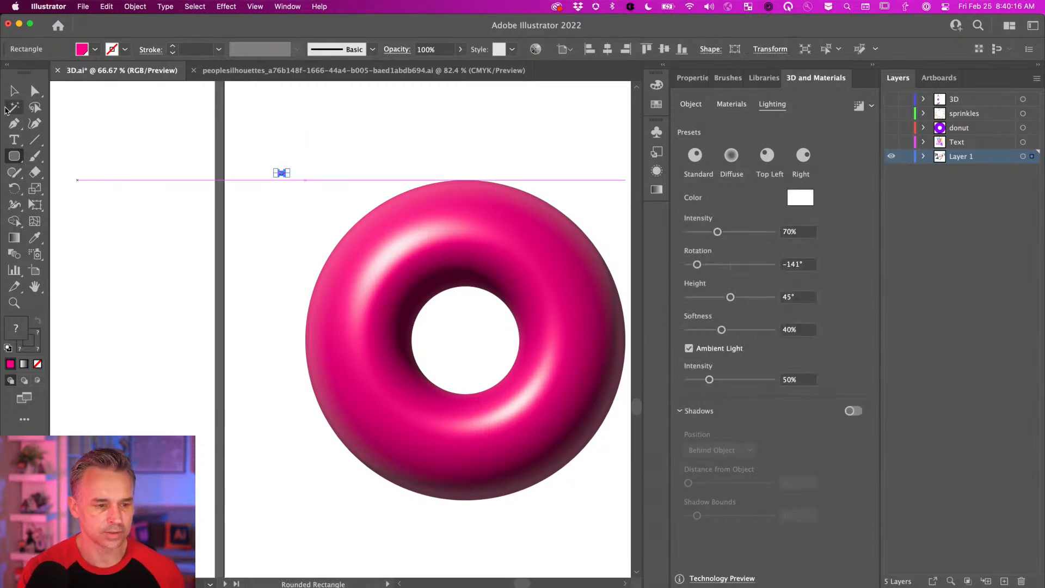
click(12, 91)
key(super+equal)
key(super+equal)
key(super+equal)
key(super+equal)
key(super+equal)
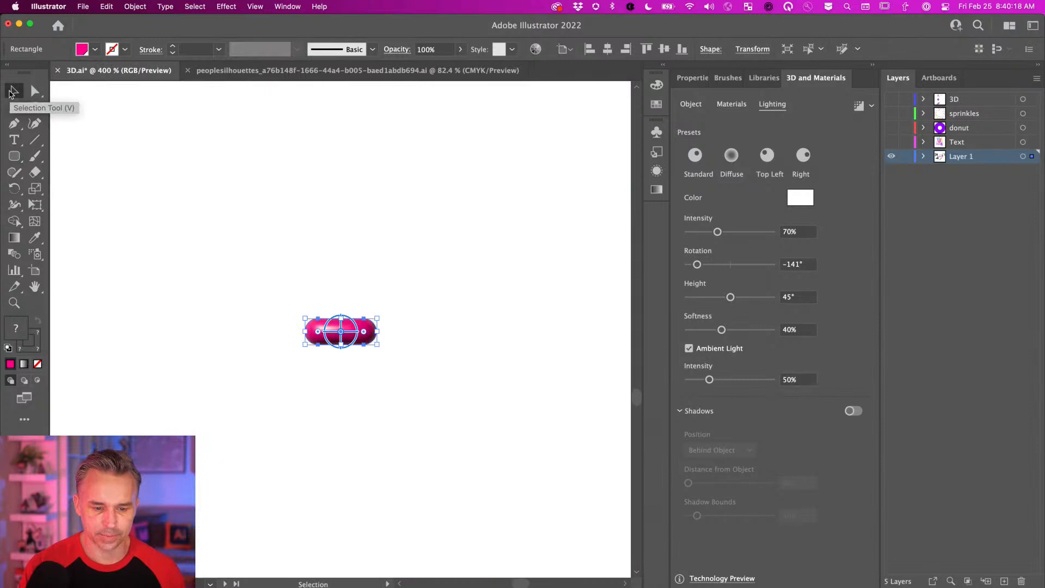
Step: Open the sprinkle's appearance attributes and look at the New Art Has Basic Appearance option
click(656, 190)
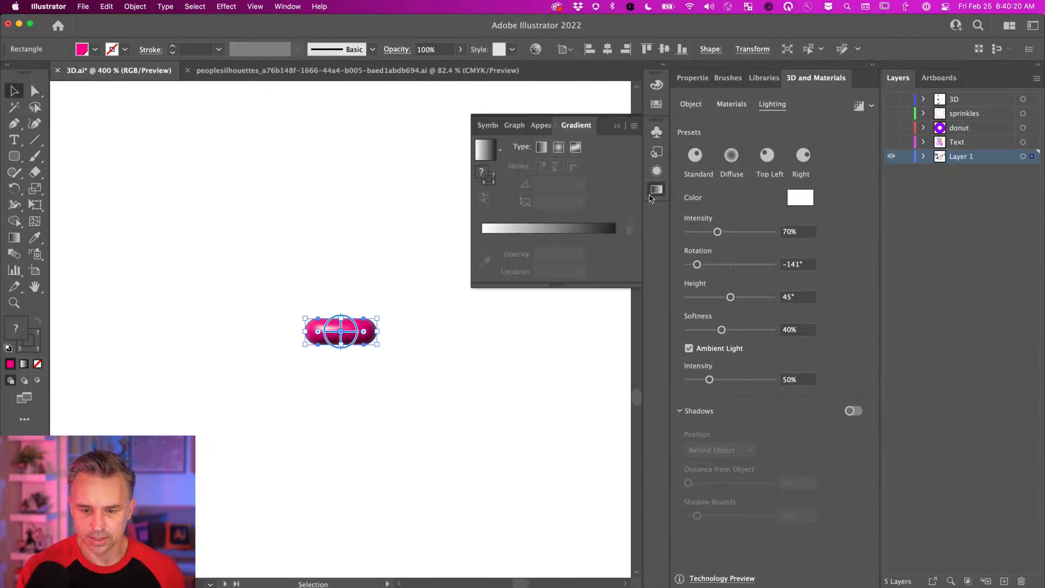
click(540, 125)
click(632, 127)
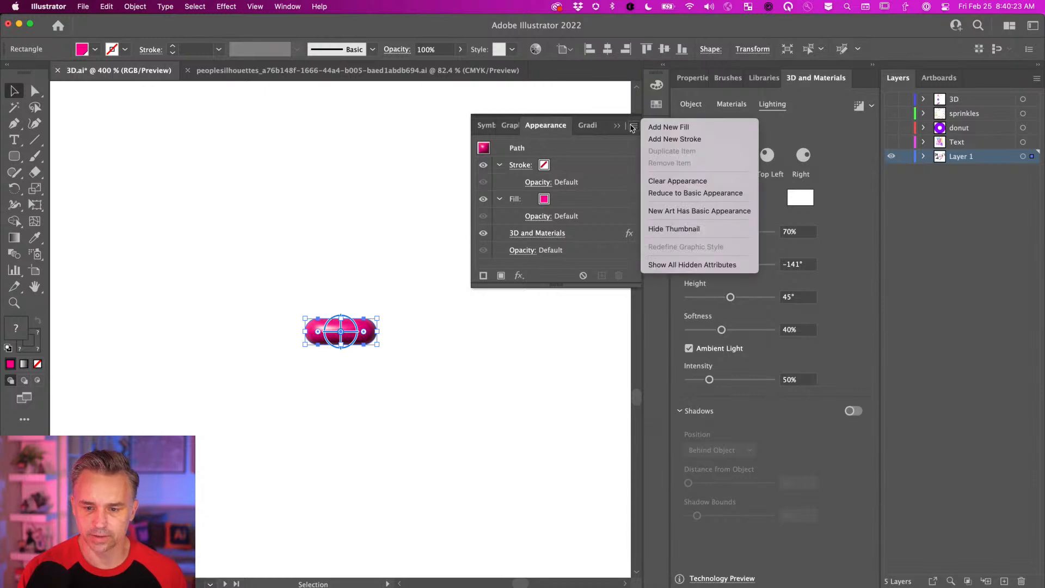
click(696, 214)
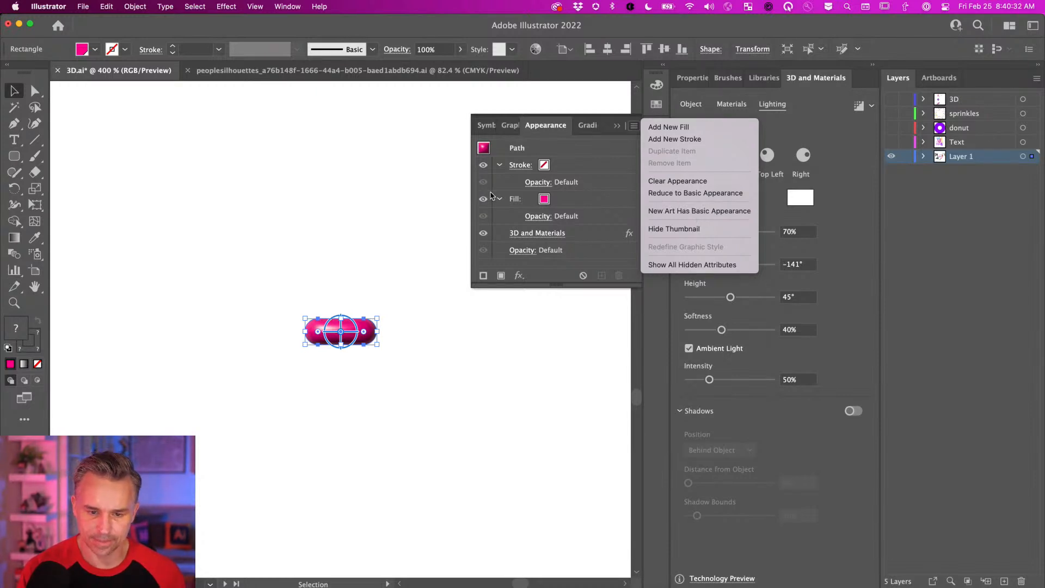
Step: Change the sprinkle's fill from its appearance attributes to the golden yellow swatch
click(544, 200)
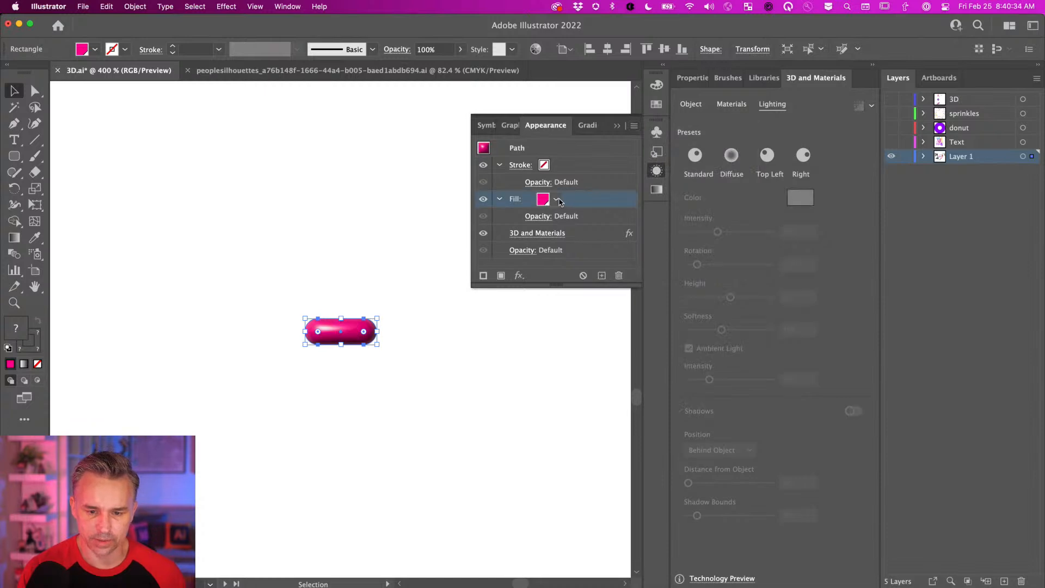
click(557, 201)
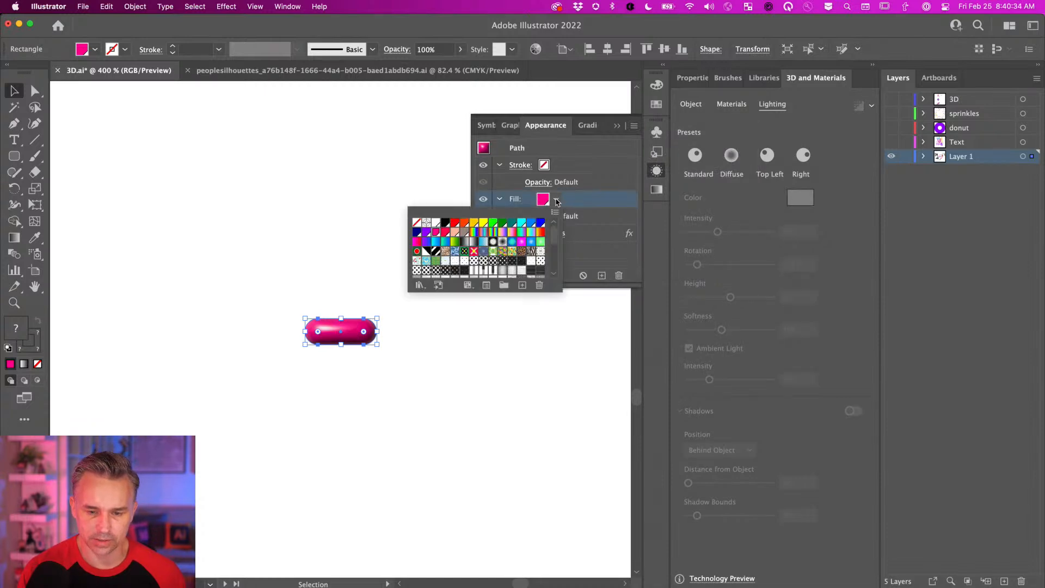
click(474, 223)
key(Escape)
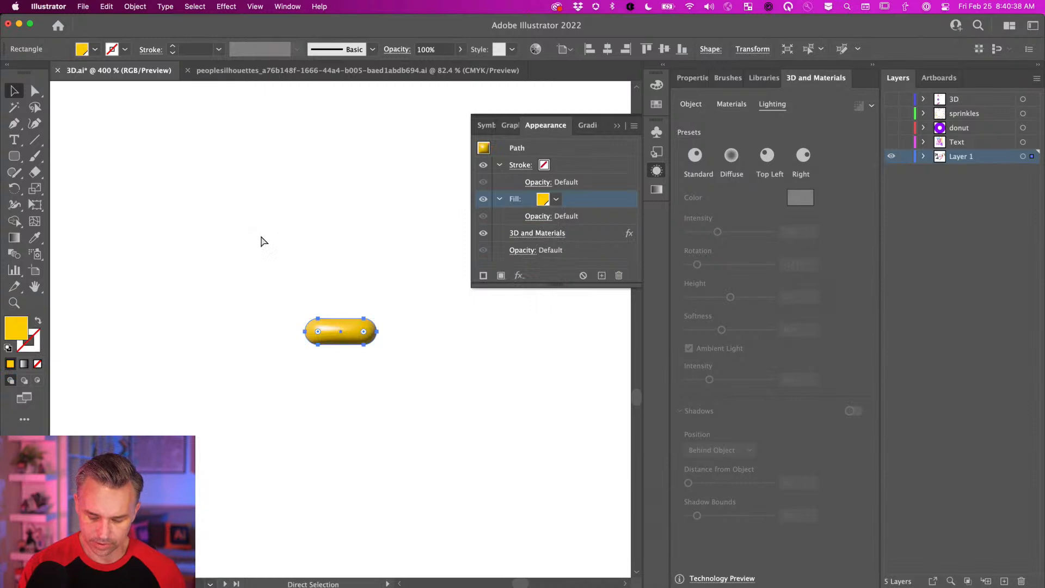
Step: Add a new layer above Layer 1 and move the yellow sprinkle onto the ring's upper-left highlight
key(super+1)
scroll(260, 241, down, 5)
scroll(260, 241, right, 6)
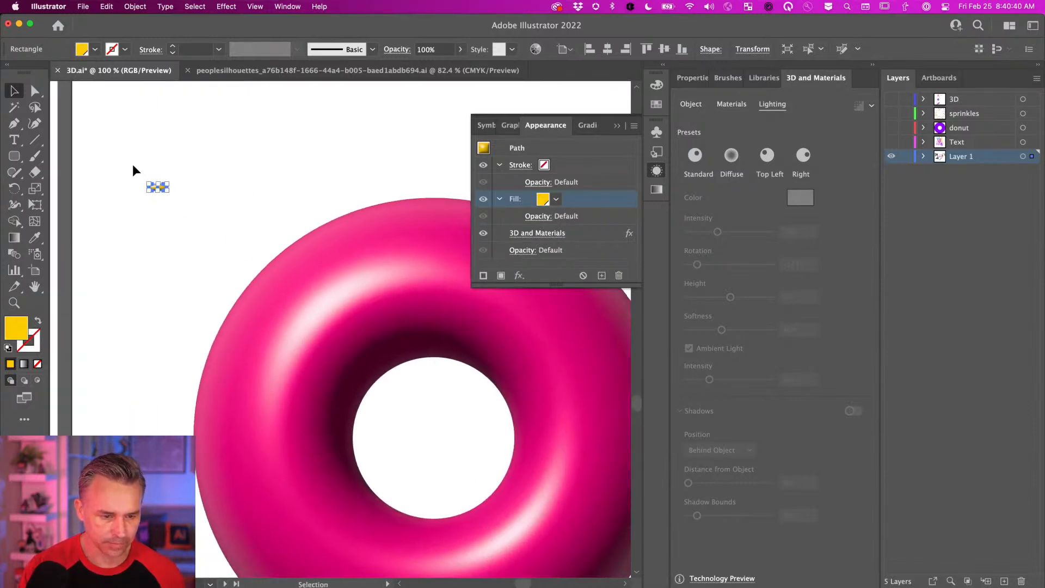
click(161, 151)
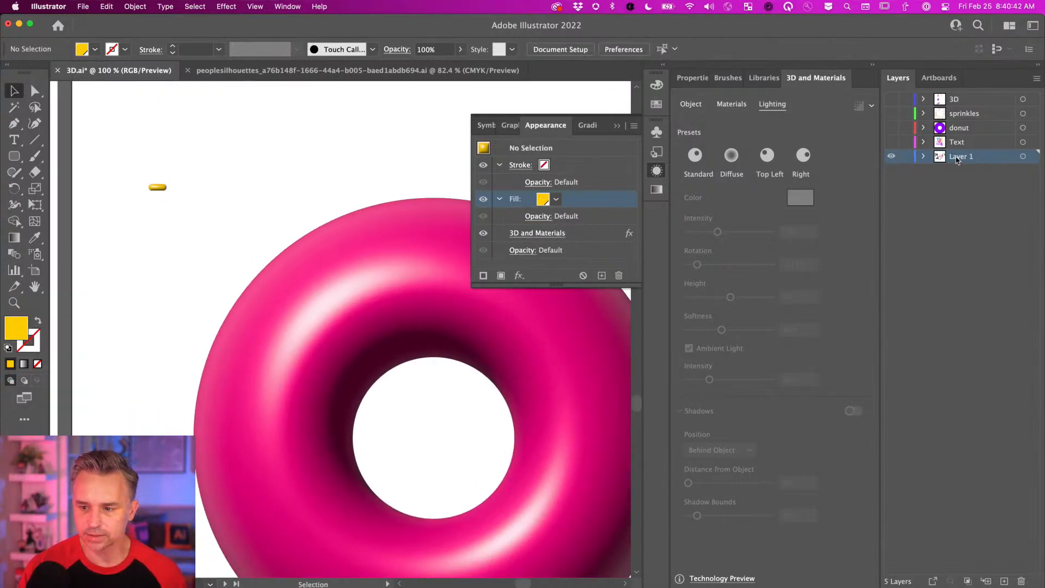
click(1004, 580)
drag(157, 189, 302, 326)
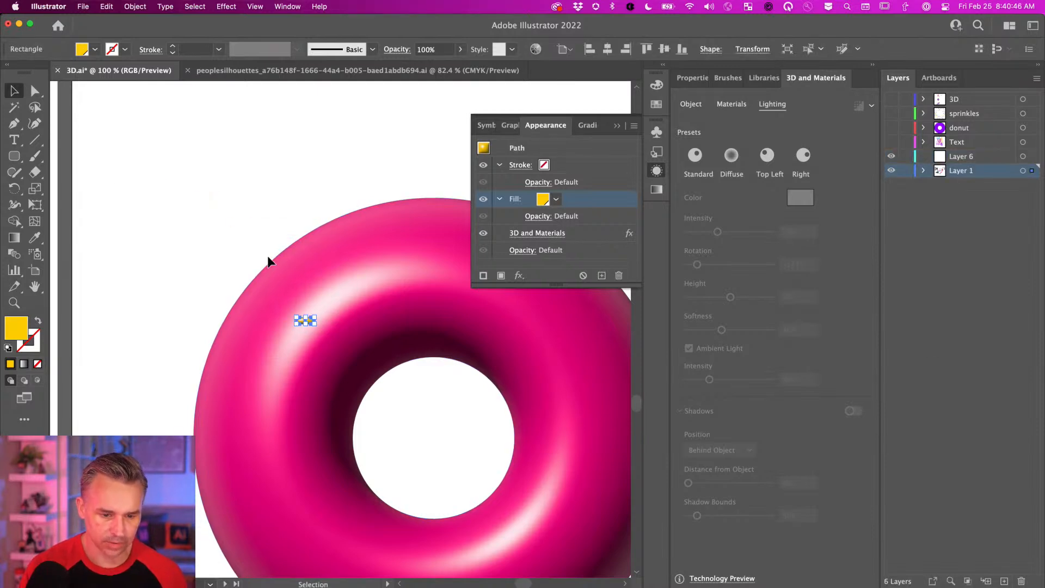
Step: Place a copy of the sprinkle in the blank area above the ring and rotate it to a steep tilt
click(292, 354)
drag(299, 318, 287, 181)
click(320, 181)
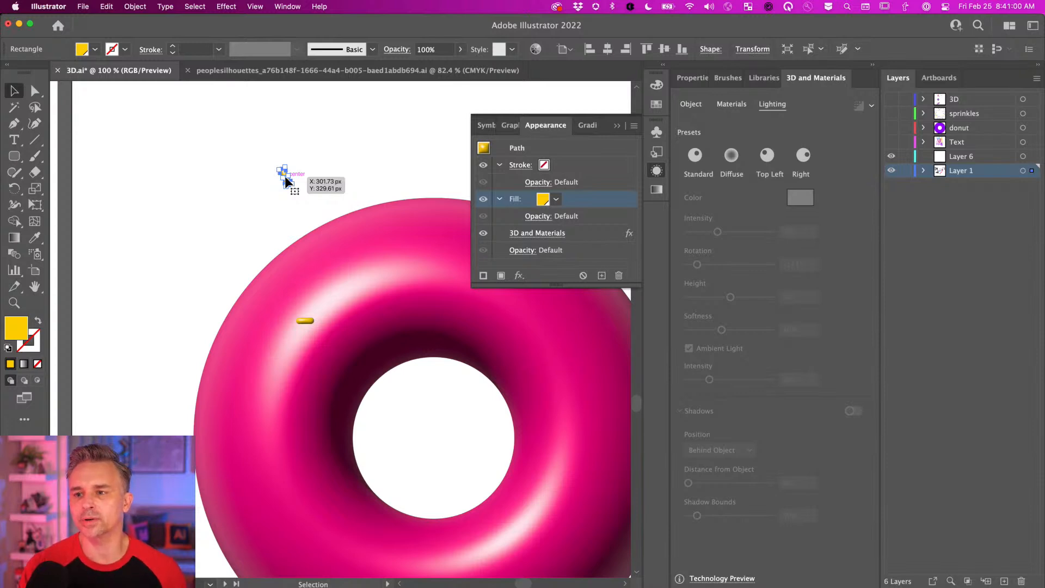
drag(287, 181, 286, 181)
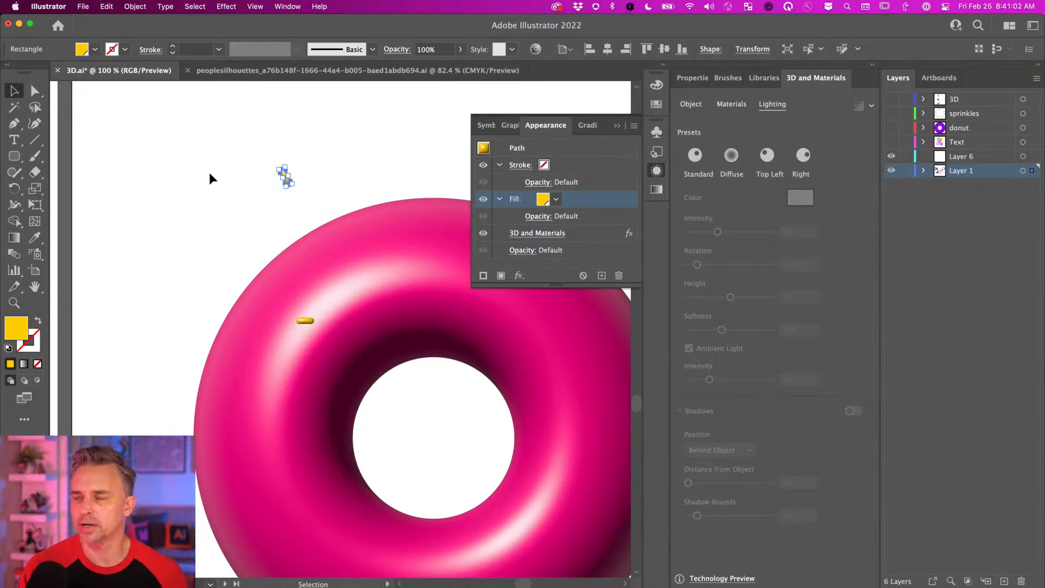
Step: Move the tilted sprinkle onto the ring, above and beside the horizontal one, and keep it selected
key(space)
drag(206, 279, 147, 234)
click(618, 127)
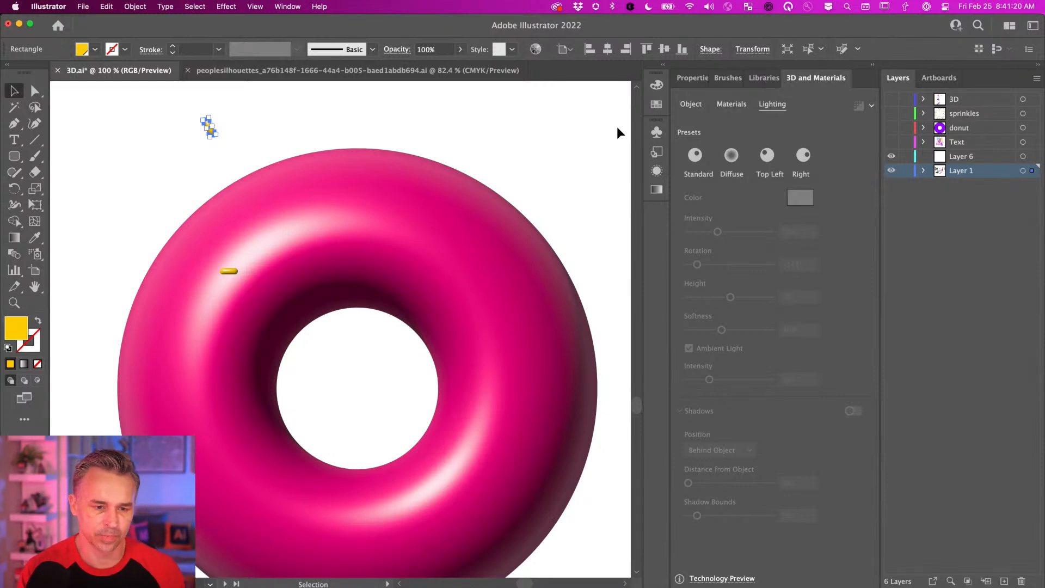
click(152, 169)
drag(207, 127, 276, 220)
click(198, 134)
click(282, 224)
Step: Save the tilted sprinkle as a new dynamic symbol with the default name and options
click(663, 66)
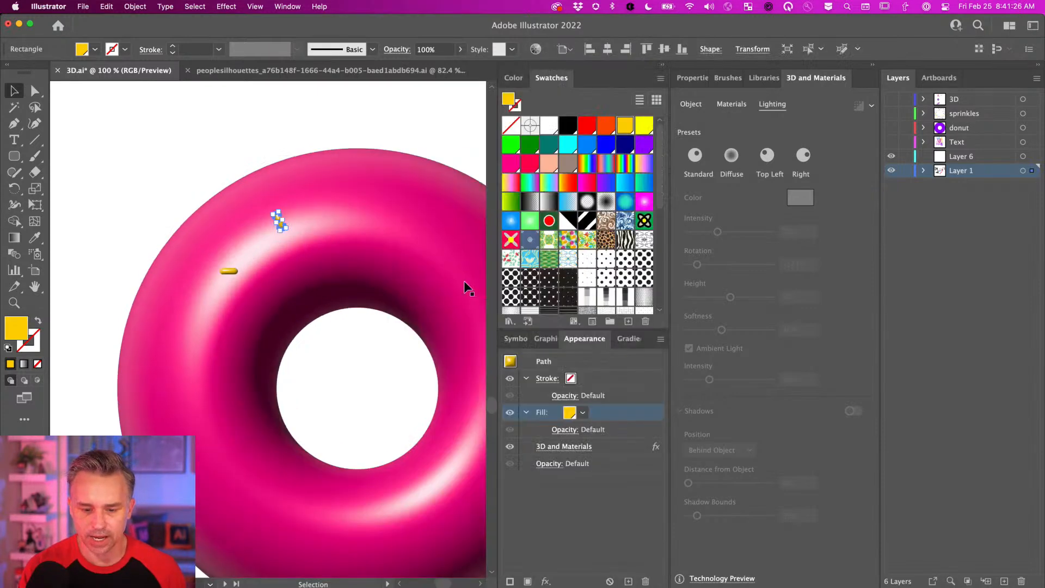
click(515, 339)
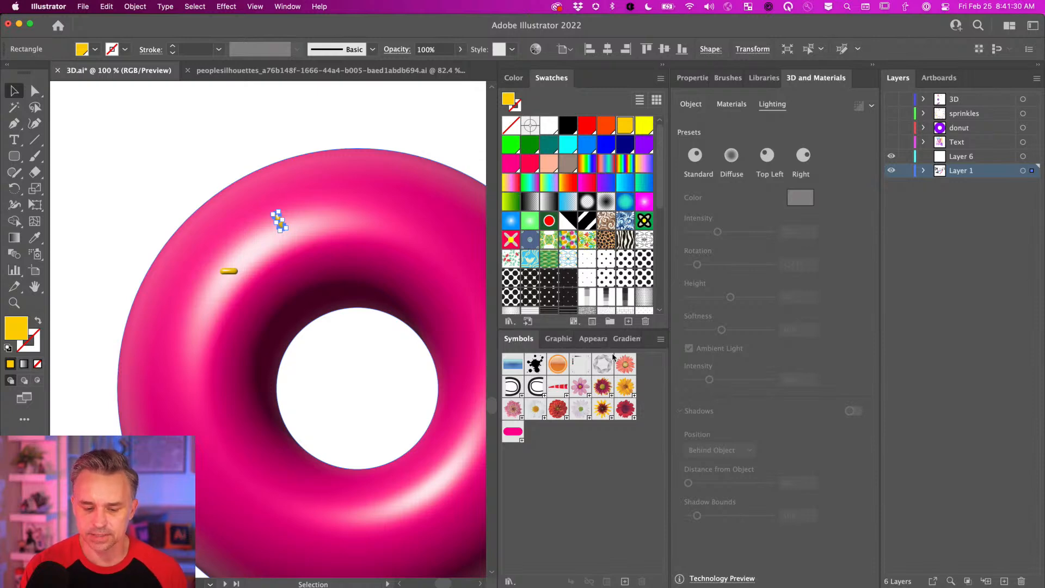
click(659, 340)
click(693, 338)
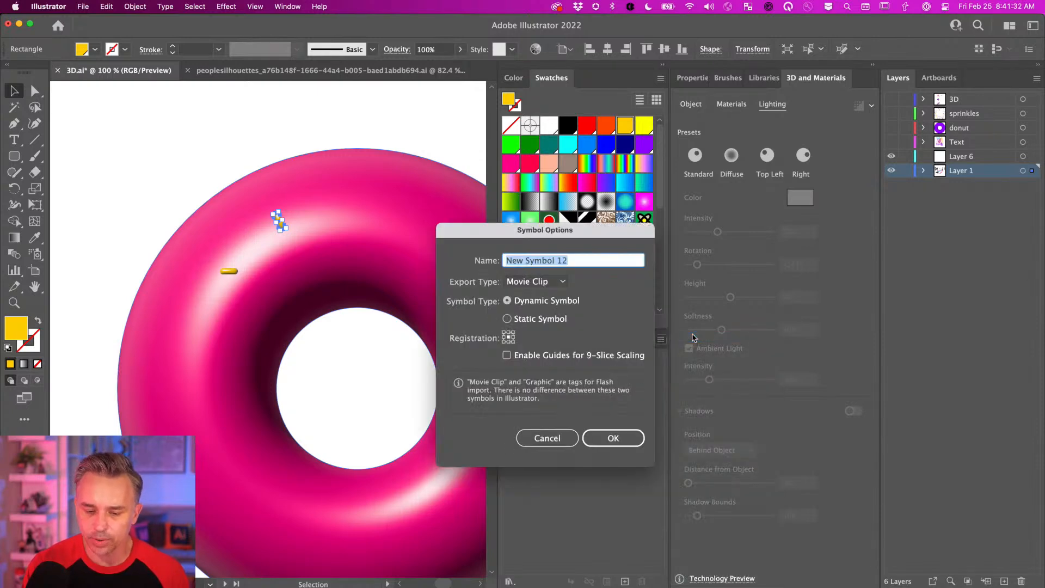
key(Return)
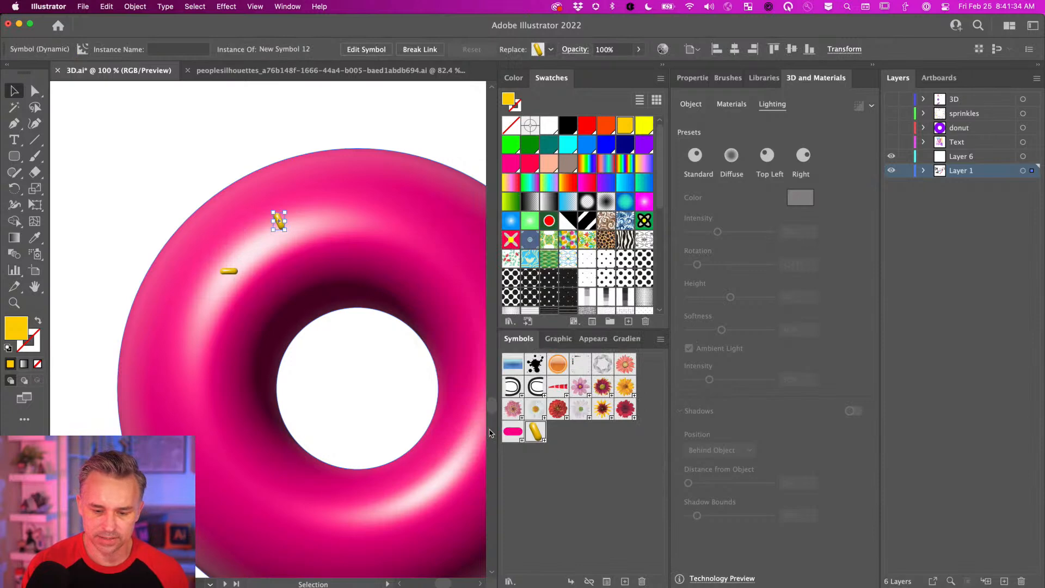
Step: Scatter instances of the yellow sprinkle symbol all around the ring with the Symbol Sprayer tool
click(200, 131)
drag(34, 254, 82, 255)
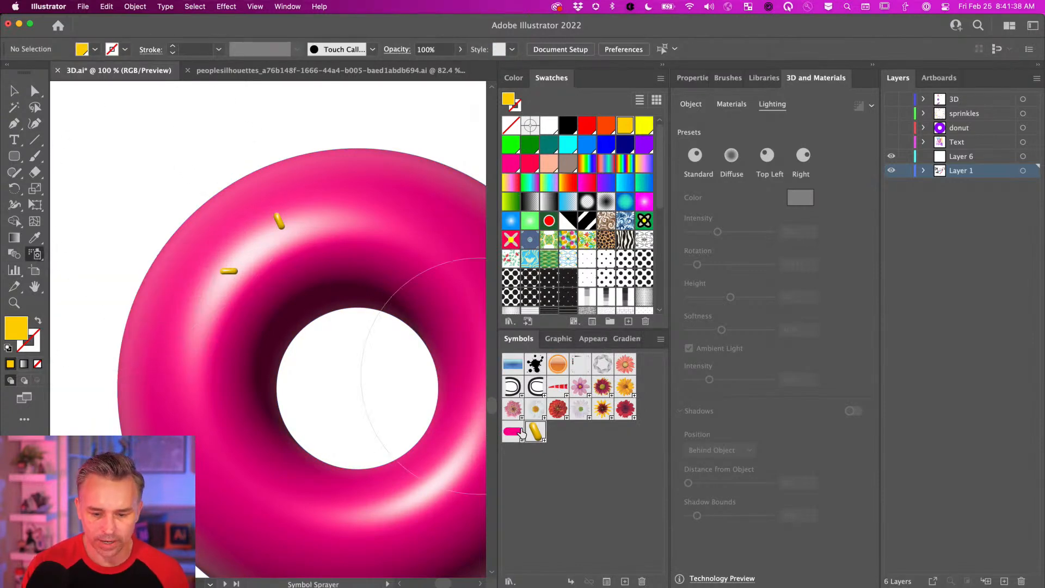
key(super+minus)
key(super+minus)
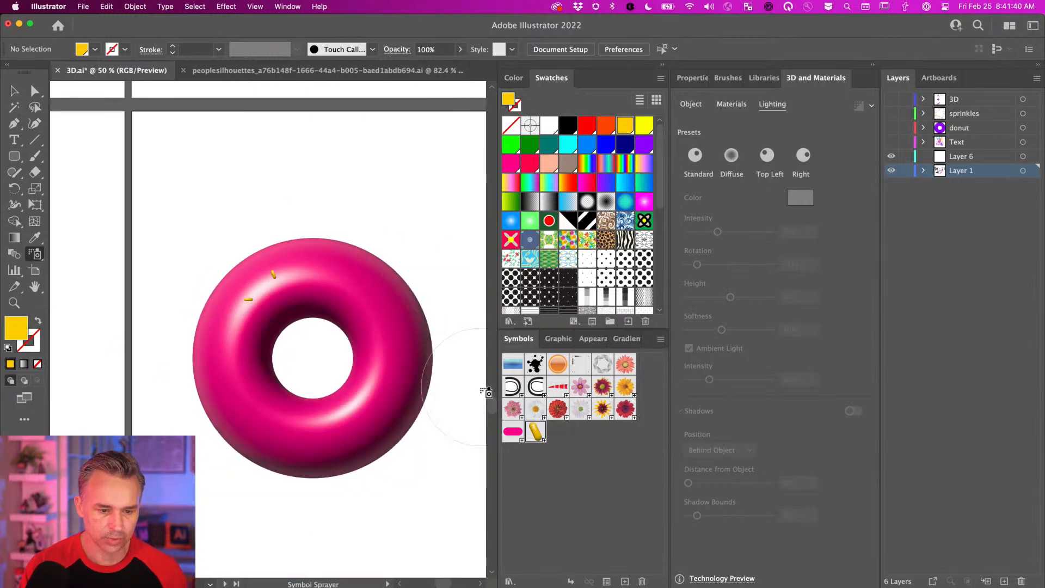
key(super+plus)
drag(222, 299, 187, 245)
mouse_move(265, 218)
mouse_down()
mouse_move(327, 205)
mouse_move(345, 410)
mouse_move(202, 348)
mouse_move(384, 413)
mouse_move(344, 220)
mouse_move(181, 345)
mouse_move(433, 378)
mouse_move(380, 366)
mouse_move(271, 385)
mouse_move(191, 296)
mouse_move(273, 224)
mouse_move(374, 258)
mouse_up()
mouse_move(327, 386)
mouse_down()
mouse_move(216, 406)
mouse_move(155, 356)
mouse_up()
mouse_move(185, 231)
mouse_down()
mouse_move(194, 304)
mouse_move(284, 222)
mouse_up()
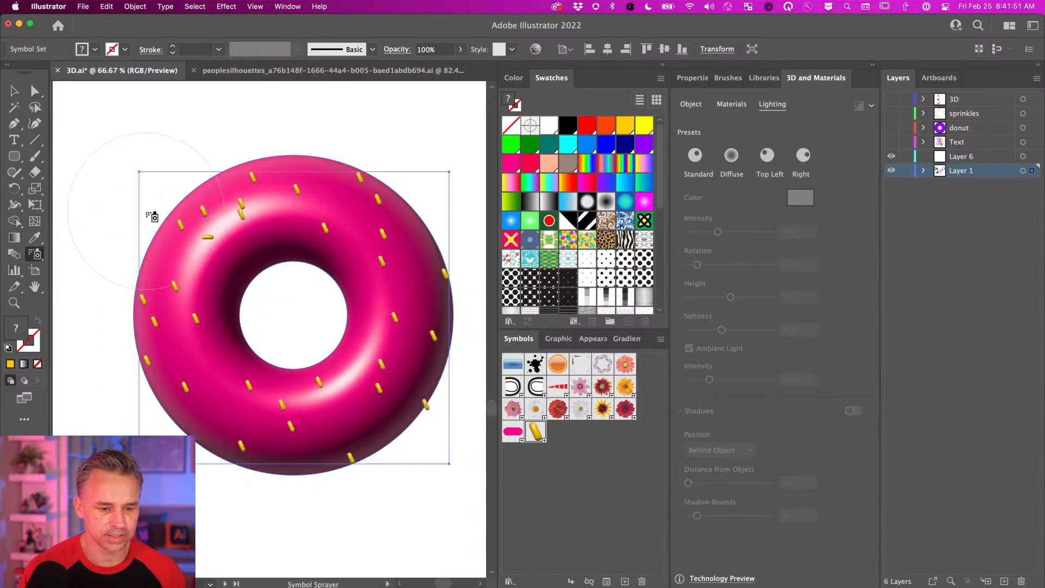
Step: Vary the directions of the sprayed sprinkles on the upper and inner parts of the ring with the Symbol Spinner tool
click(32, 254)
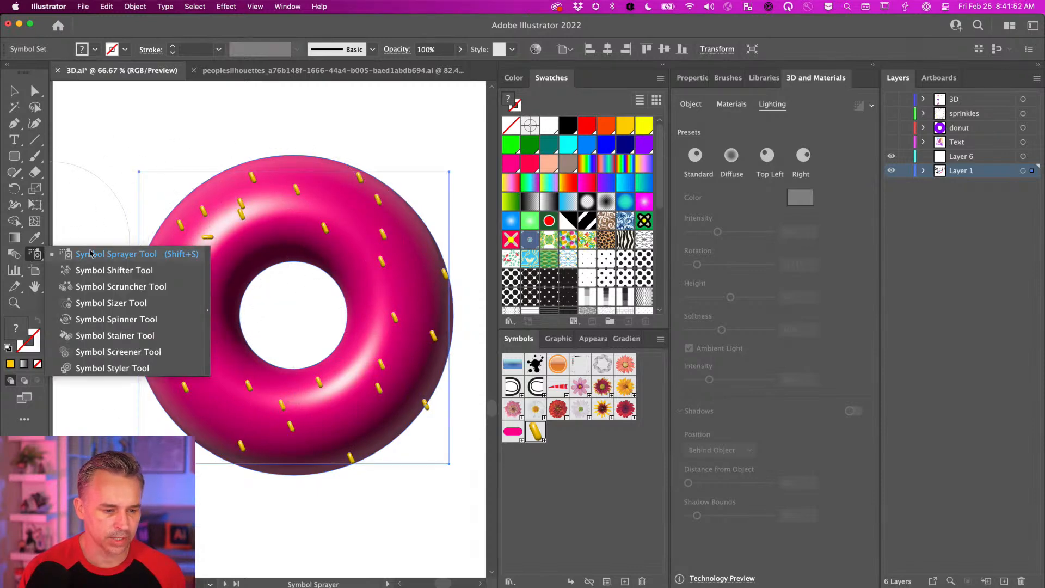
click(138, 326)
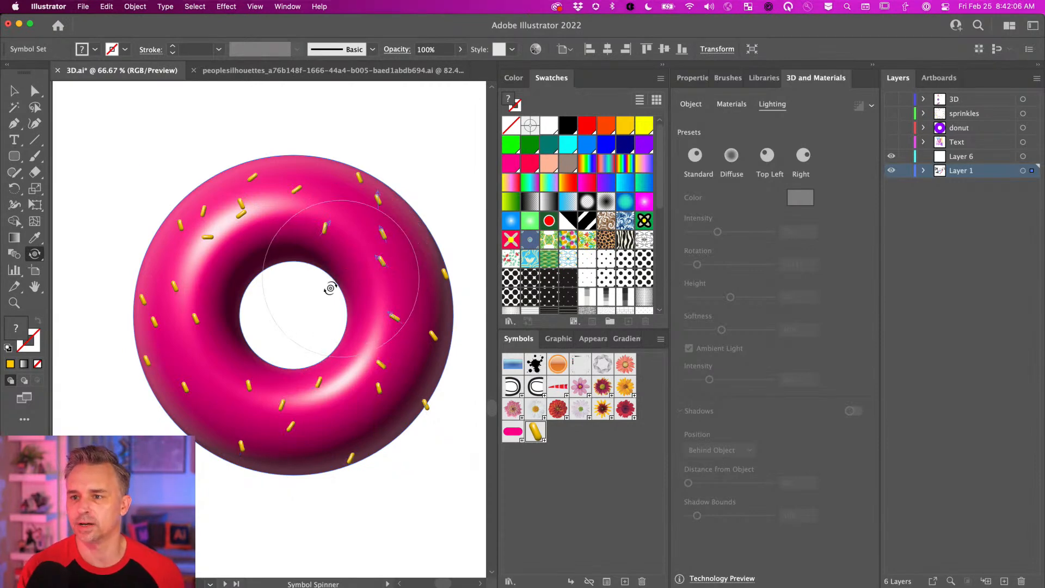
drag(330, 284, 329, 284)
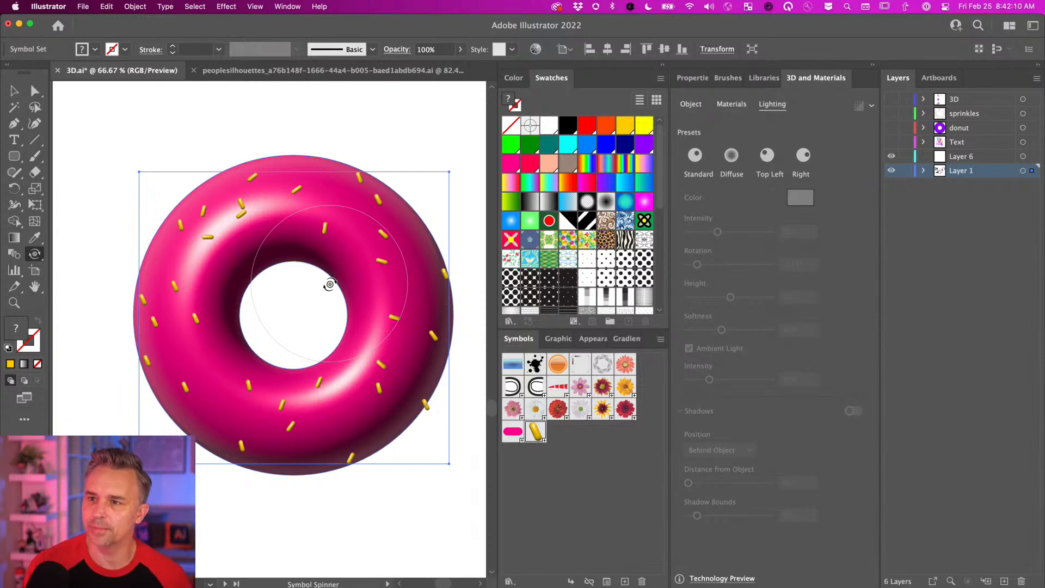
mouse_move(389, 204)
mouse_down()
mouse_move(358, 256)
mouse_move(373, 293)
mouse_move(308, 272)
mouse_up()
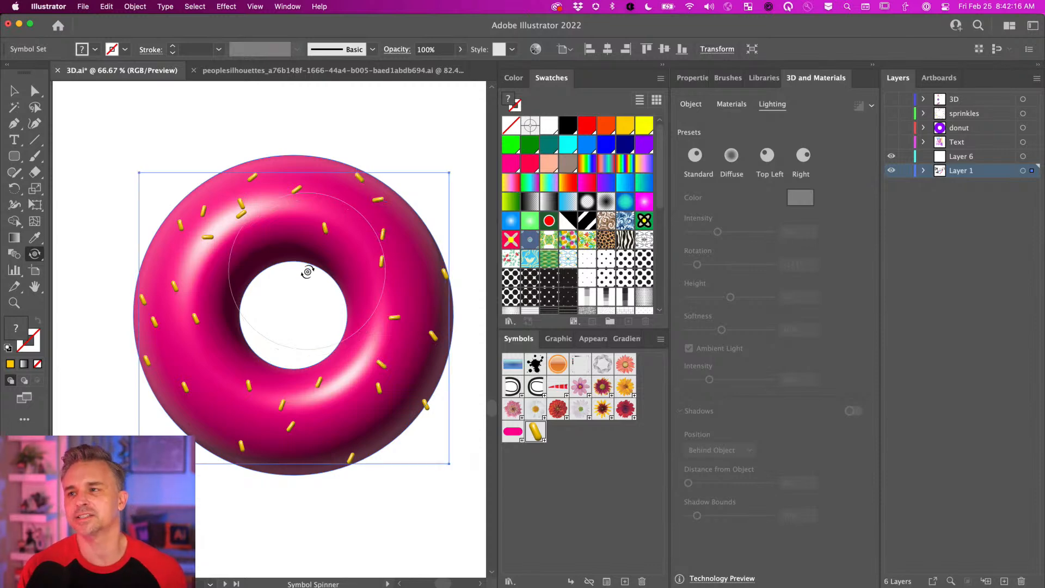
click(13, 89)
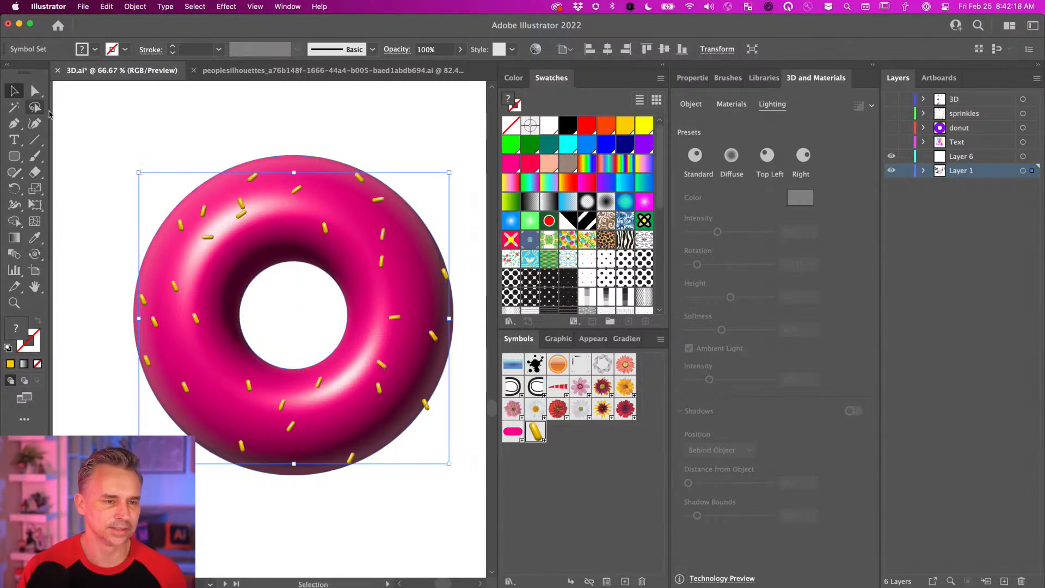
Step: Lock the donut ring inside Layer 1 and select all the sprinkles lying on it
click(924, 172)
click(974, 241)
click(971, 231)
click(905, 228)
click(984, 213)
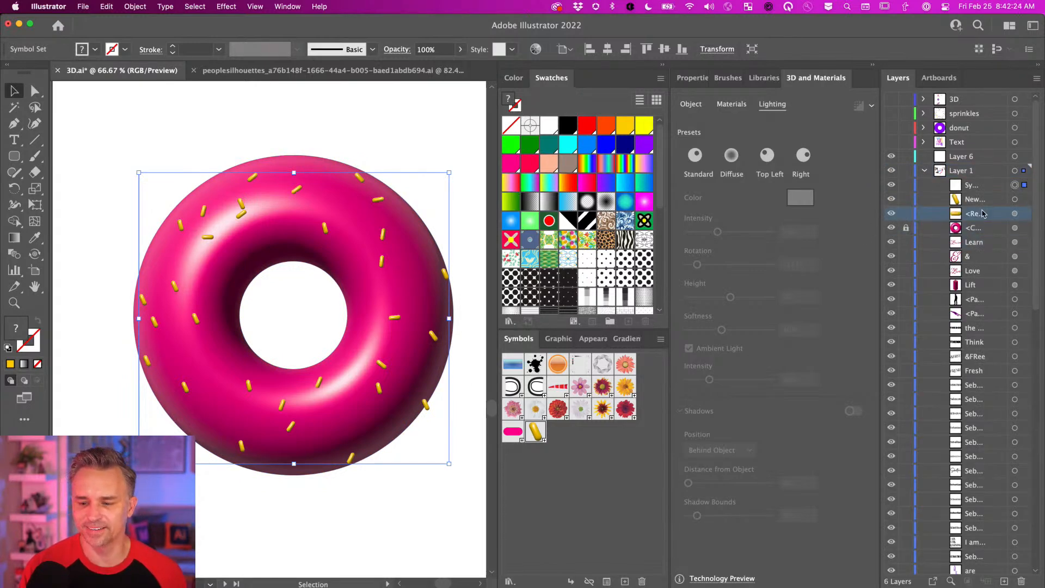
drag(99, 123, 457, 523)
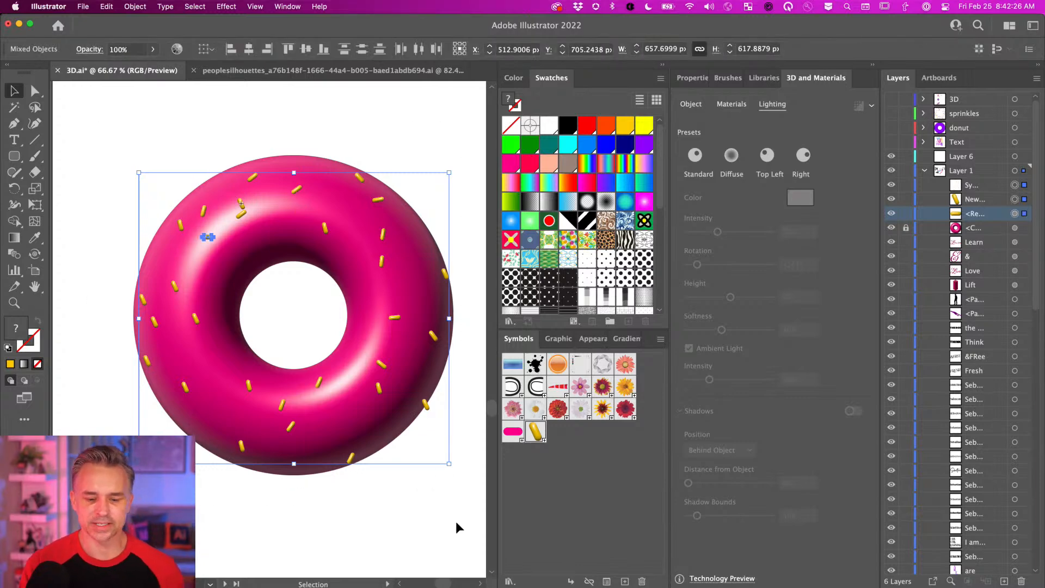
key(a)
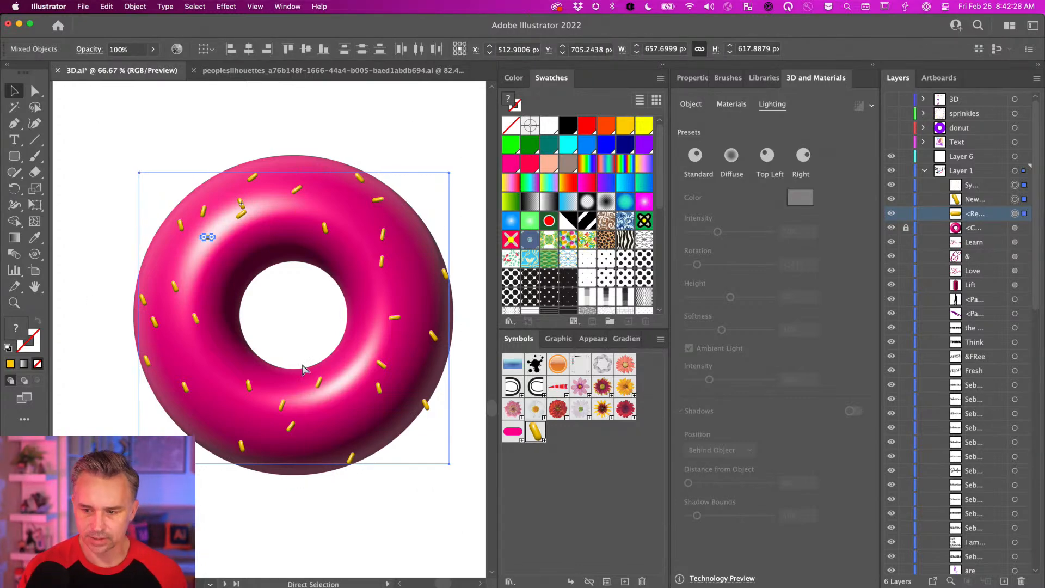
key(v)
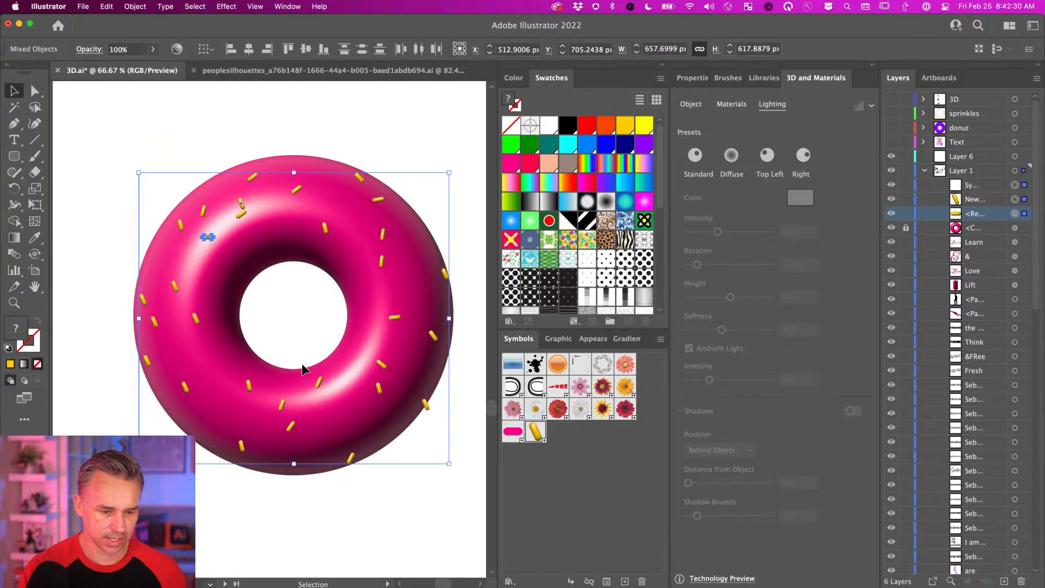
Step: Duplicate the selected sprinkles in place, rotate the copy about half a turn, scale it down slightly and deselect it
key(super+c)
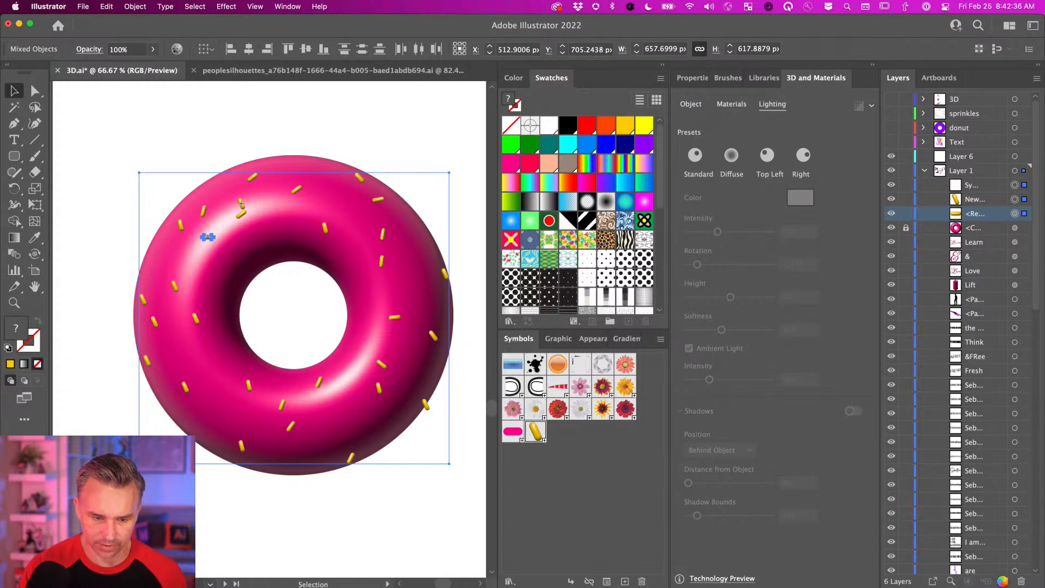
drag(250, 175, 315, 232)
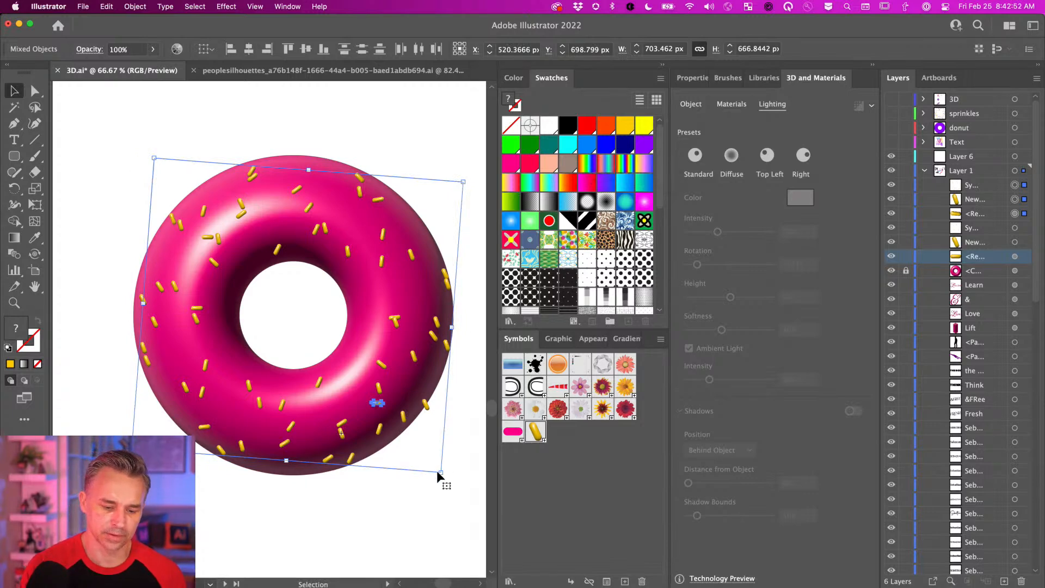
drag(439, 471, 420, 448)
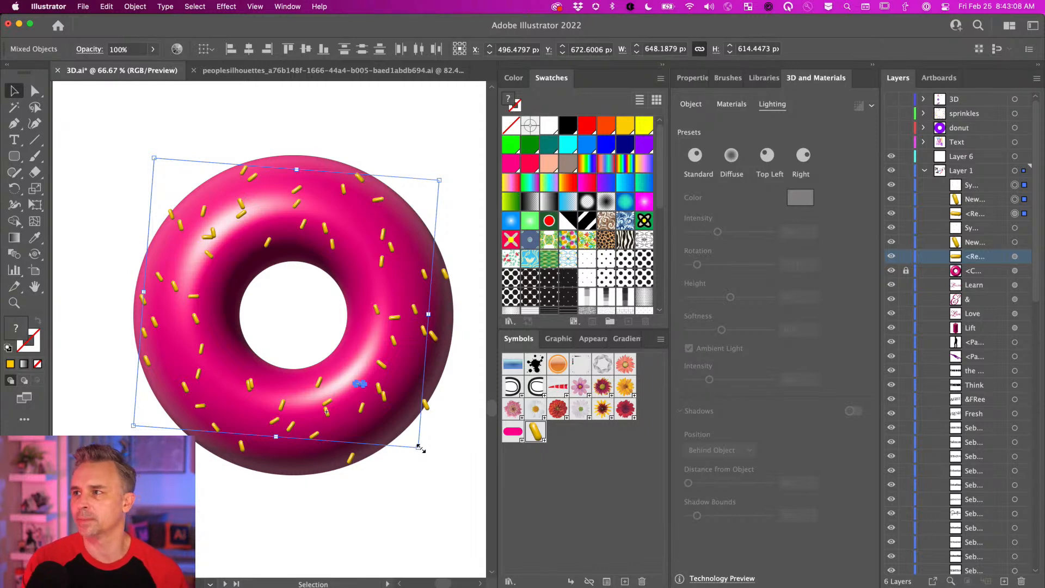
click(119, 171)
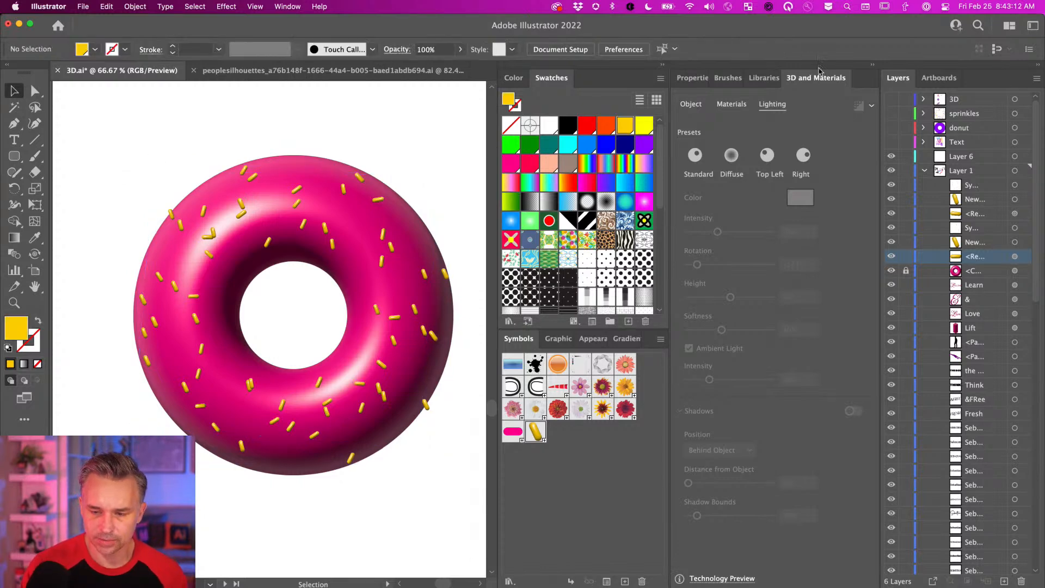
Step: Collapse the expanded panels and look over the sprinkled donut, the Love & Learn lettering and the grid of artboards
click(872, 65)
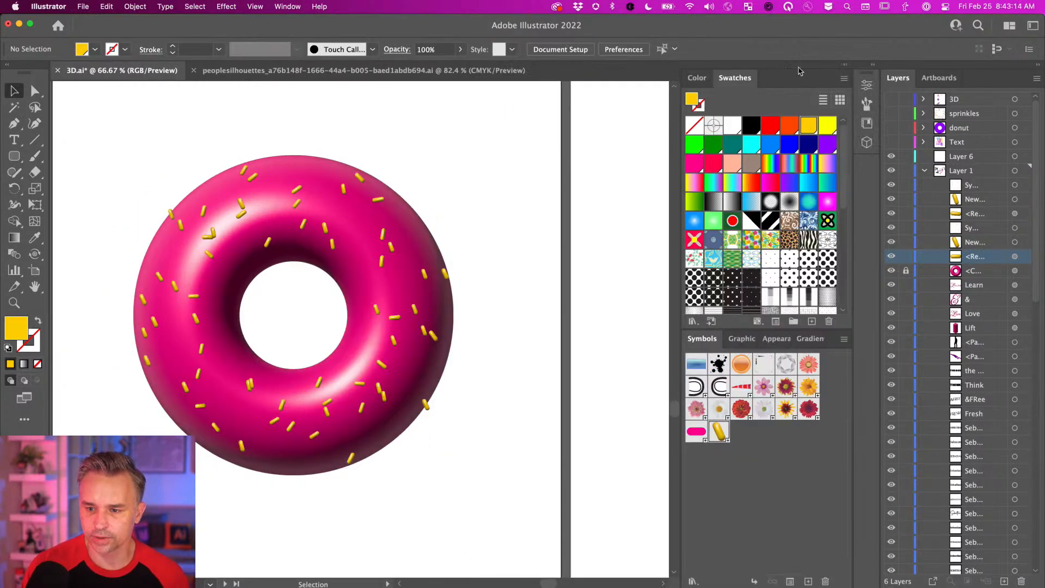
click(847, 66)
key(super+minus)
key(super+minus)
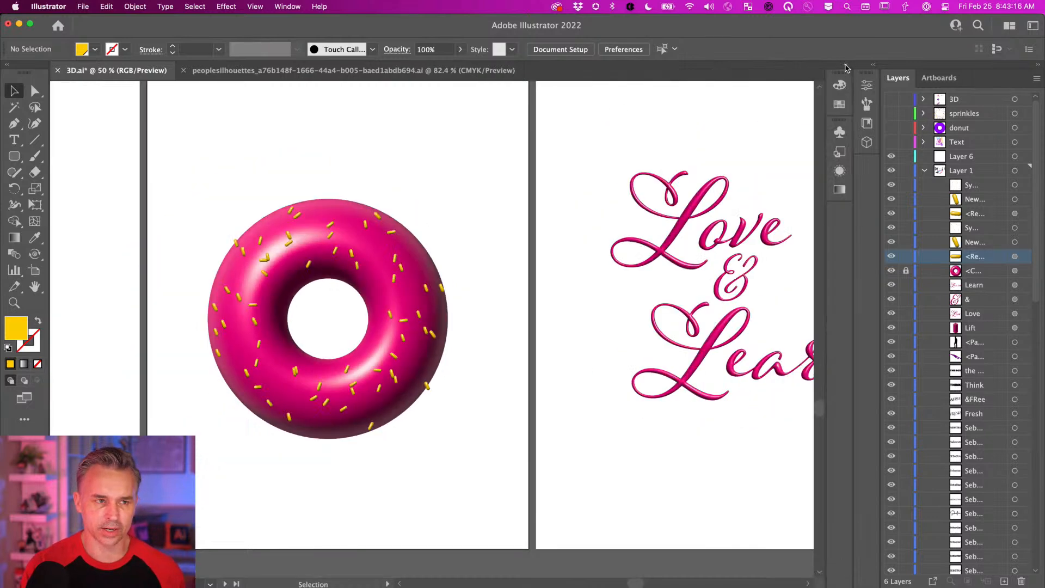
drag(678, 199, 443, 222)
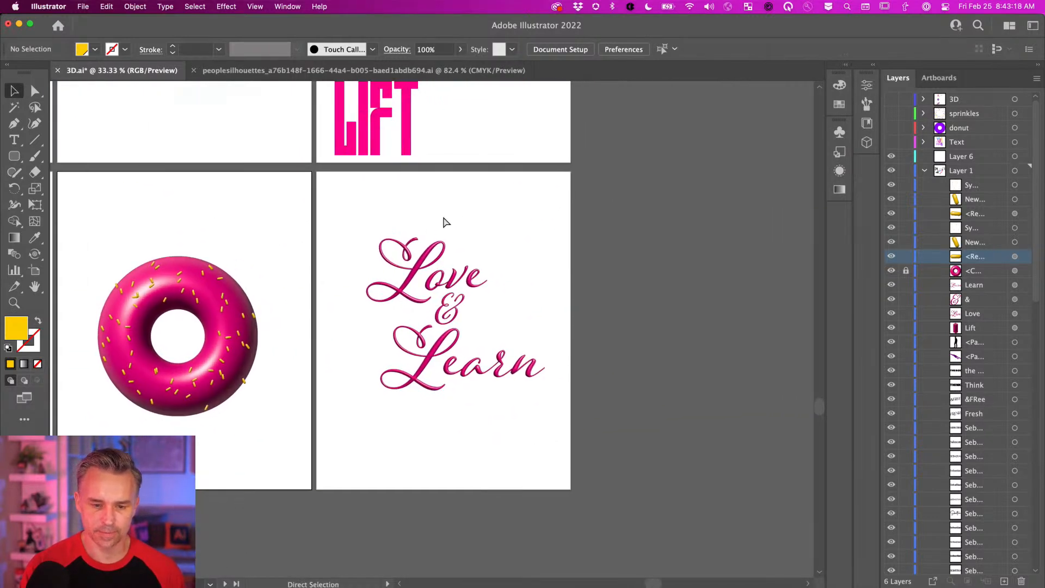
key(super+equal)
key(super+equal)
key(super+equal)
scroll(154, 396, up, 3)
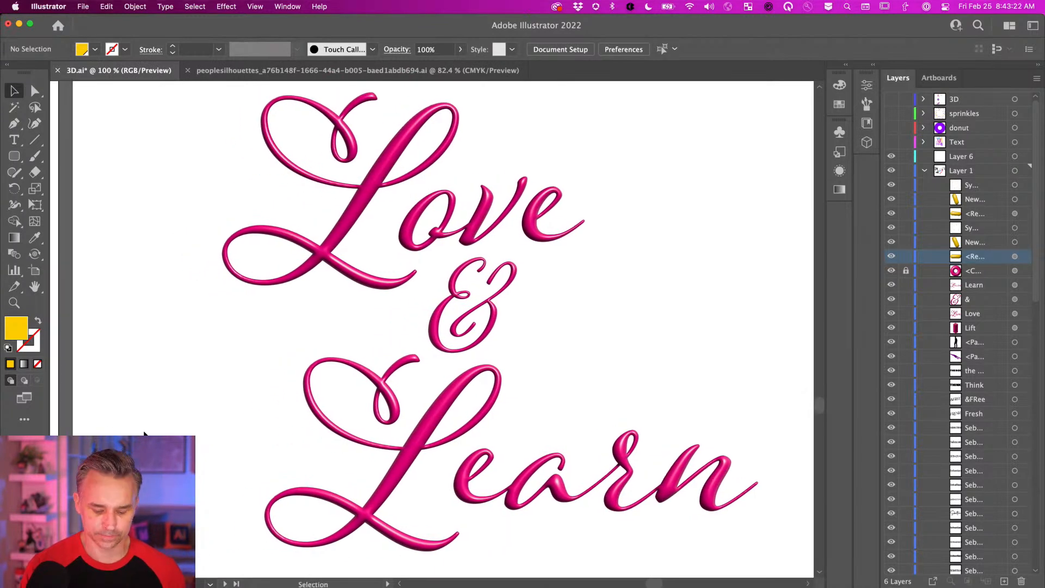
key(super+minus)
key(super+minus)
key(super+minus)
key(super+minus)
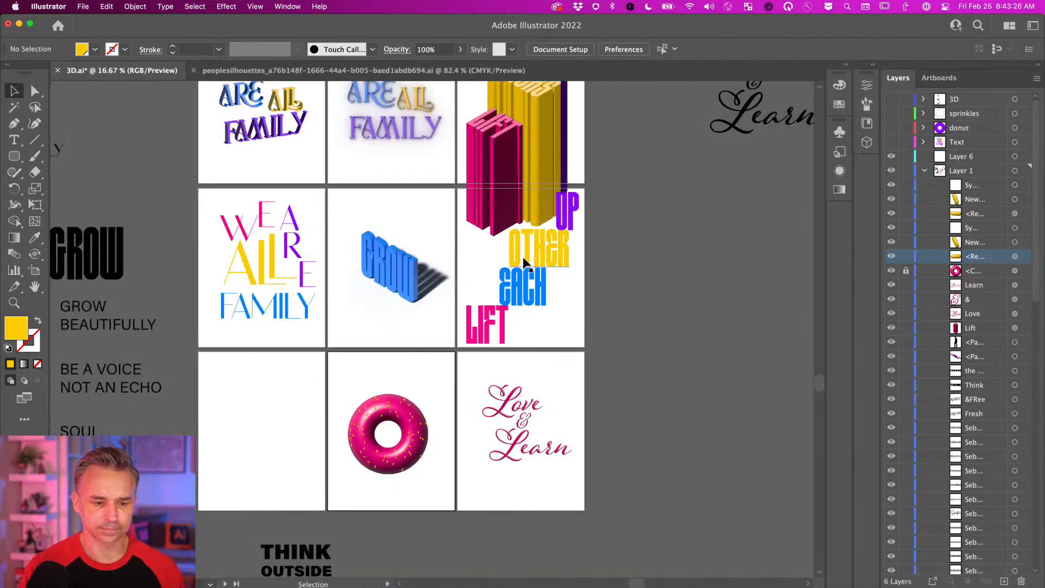
scroll(524, 263, left, 5)
scroll(524, 263, up, 3)
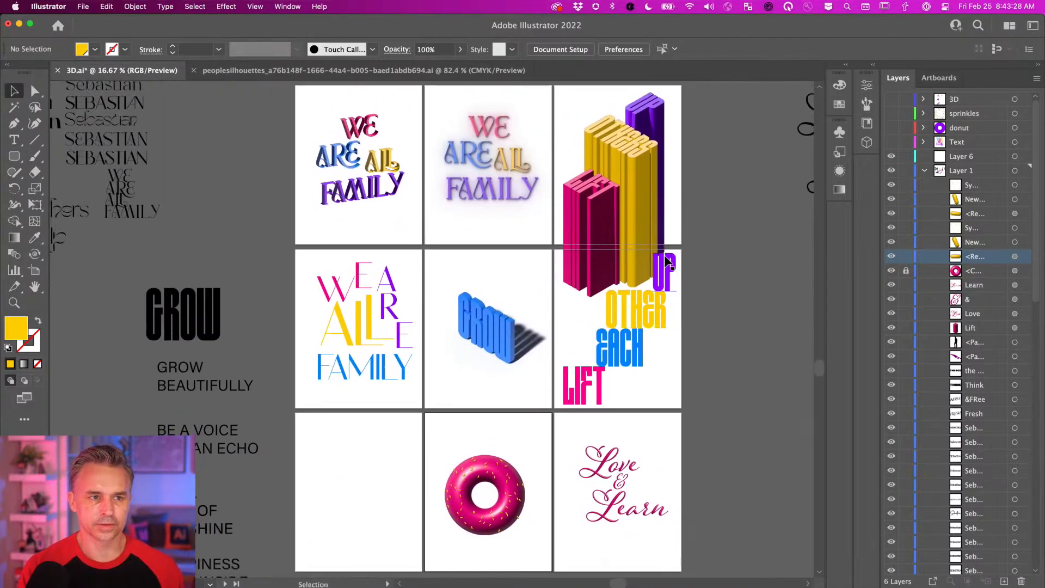
Step: Switch to Substance 3D Stager and browse the library assets and starter materials available for the GROW text
mouse_move(329, 576)
click(374, 574)
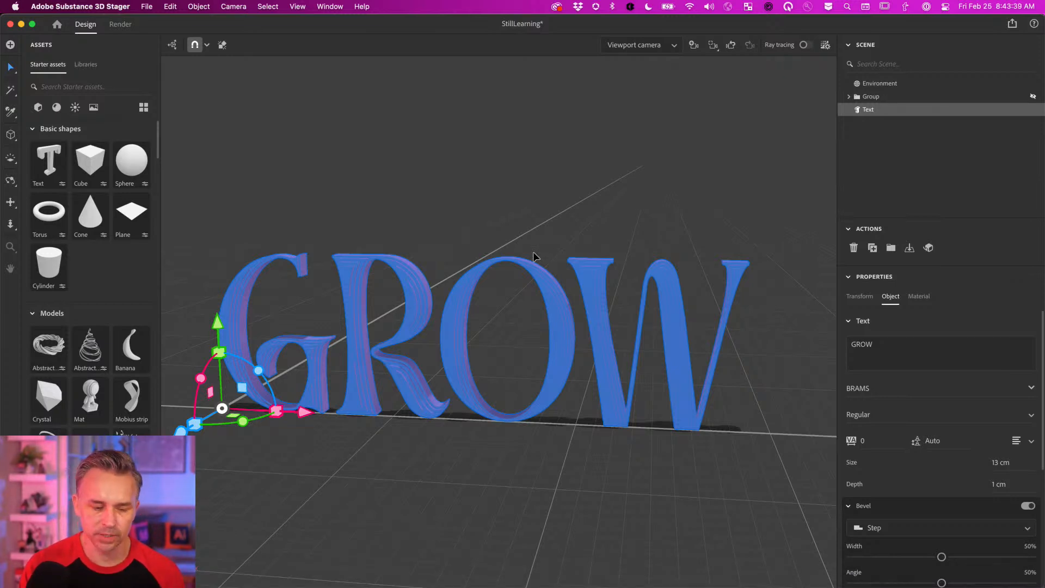
scroll(807, 148, down, 1)
scroll(822, 151, up, 2)
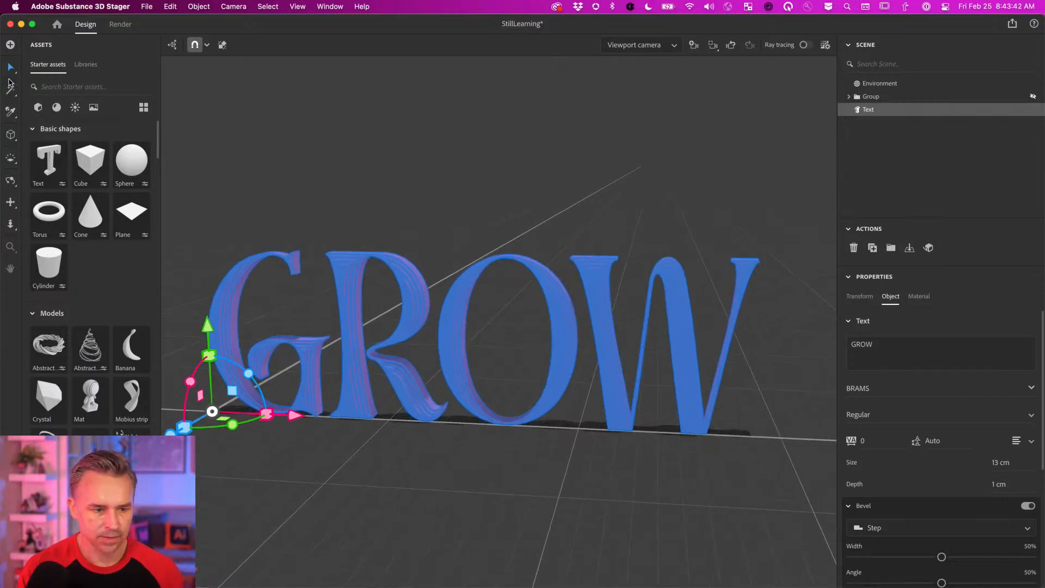
click(86, 64)
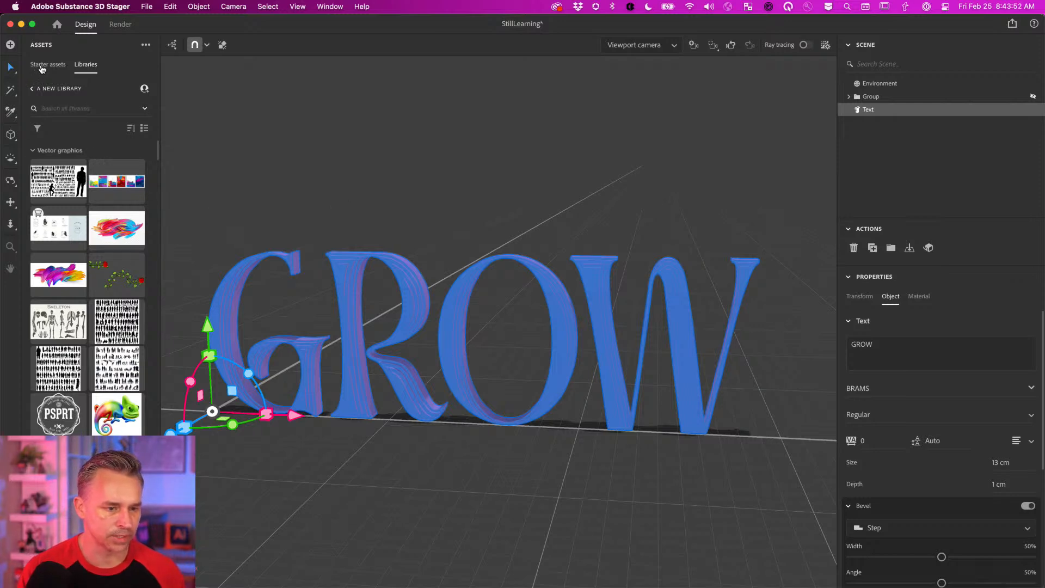
click(43, 65)
click(55, 107)
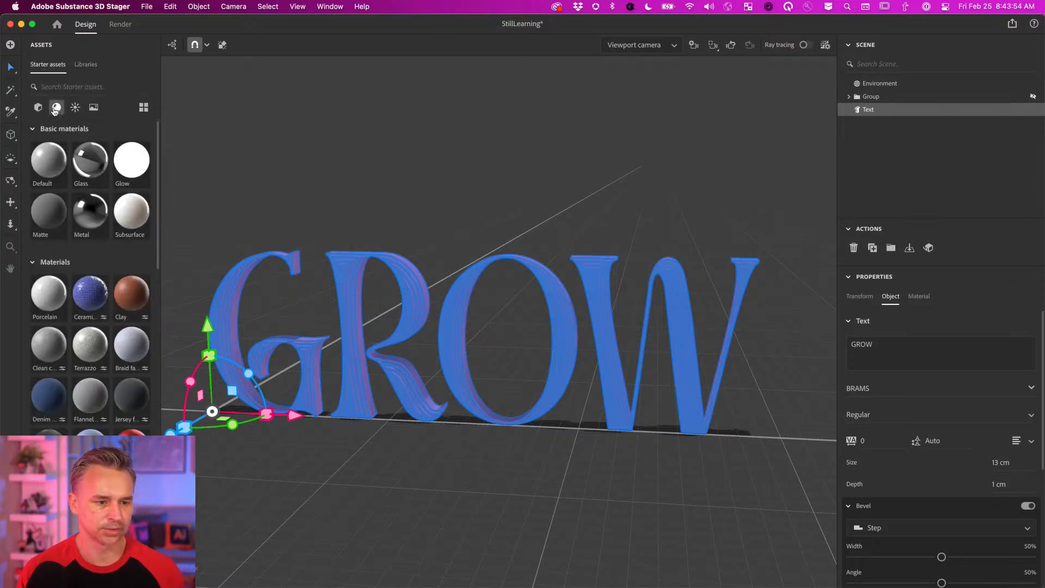
drag(156, 158, 164, 131)
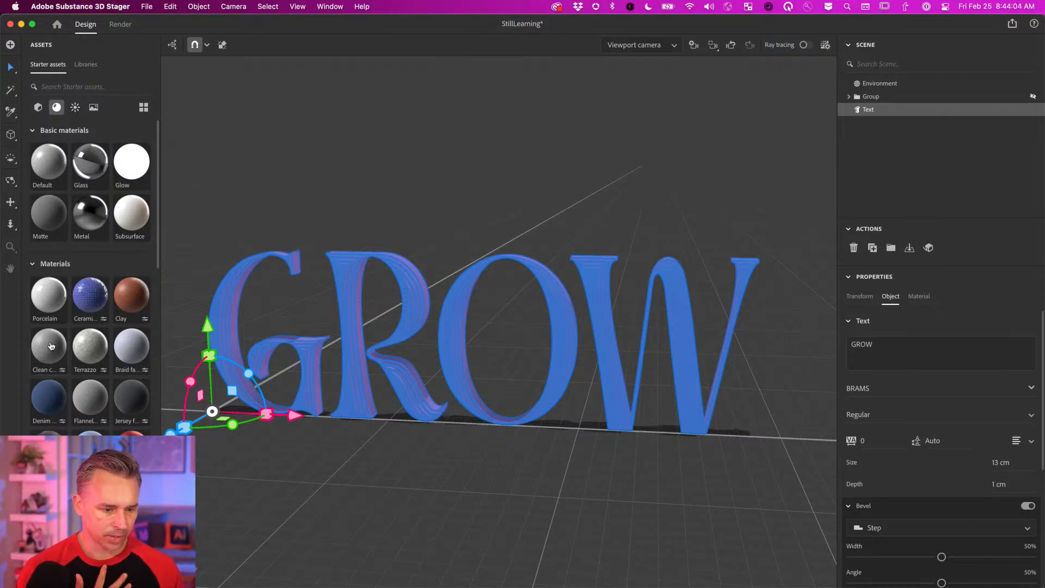
scroll(51, 345, down, 5)
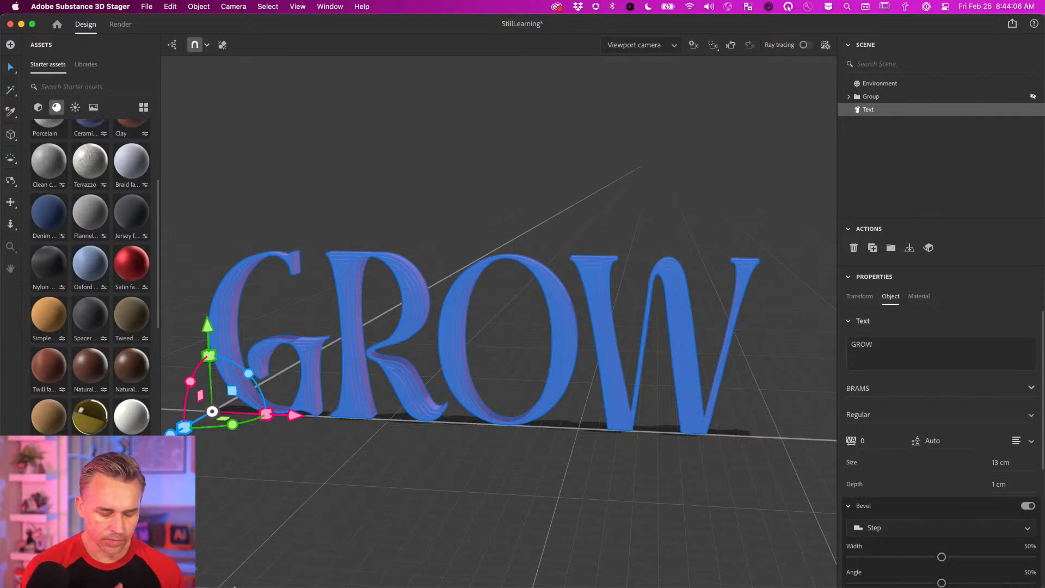
Step: Switch back to Illustrator and place the black GROW text on the blank artboard beside the donut
mouse_move(276, 577)
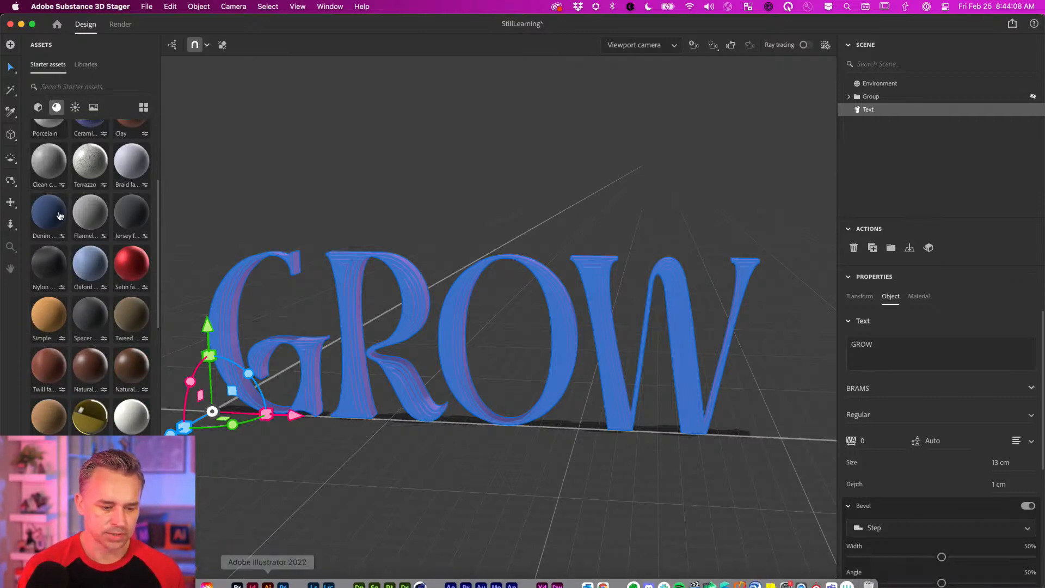
click(267, 576)
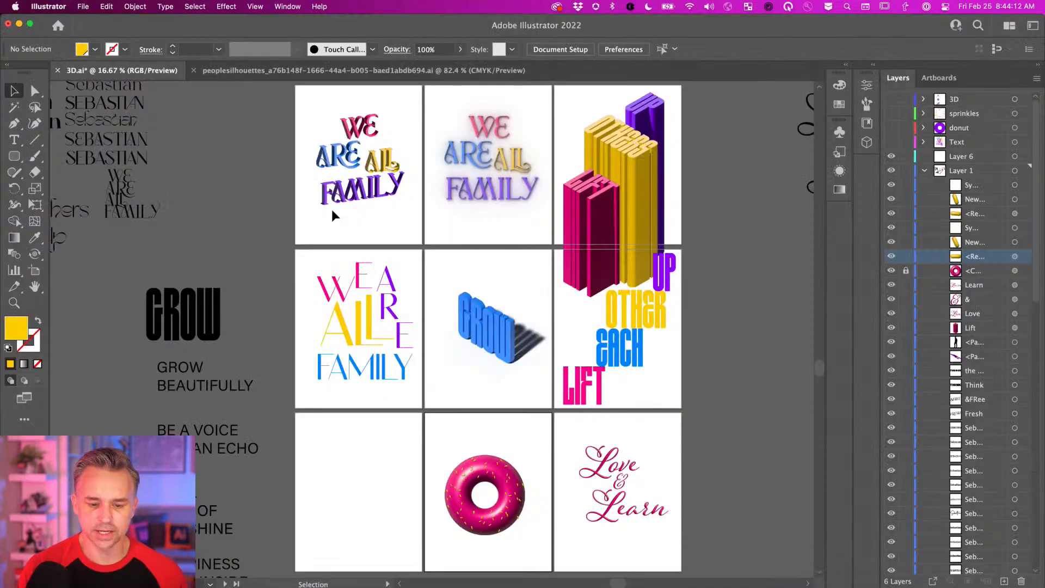
drag(171, 319, 377, 457)
key(super+equal)
key(super+equal)
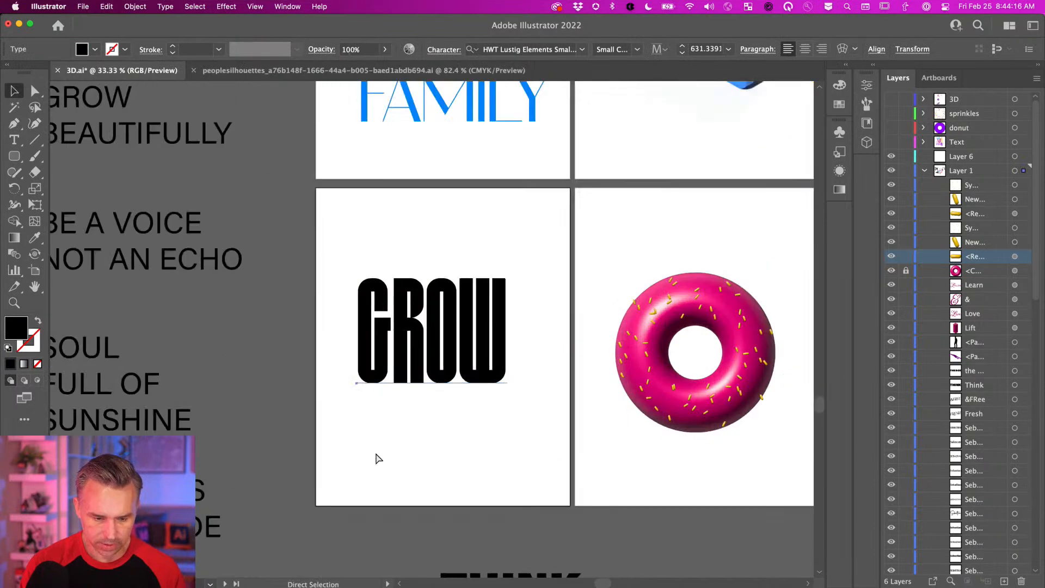
key(super+equal)
key(super+equal)
drag(339, 217, 322, 168)
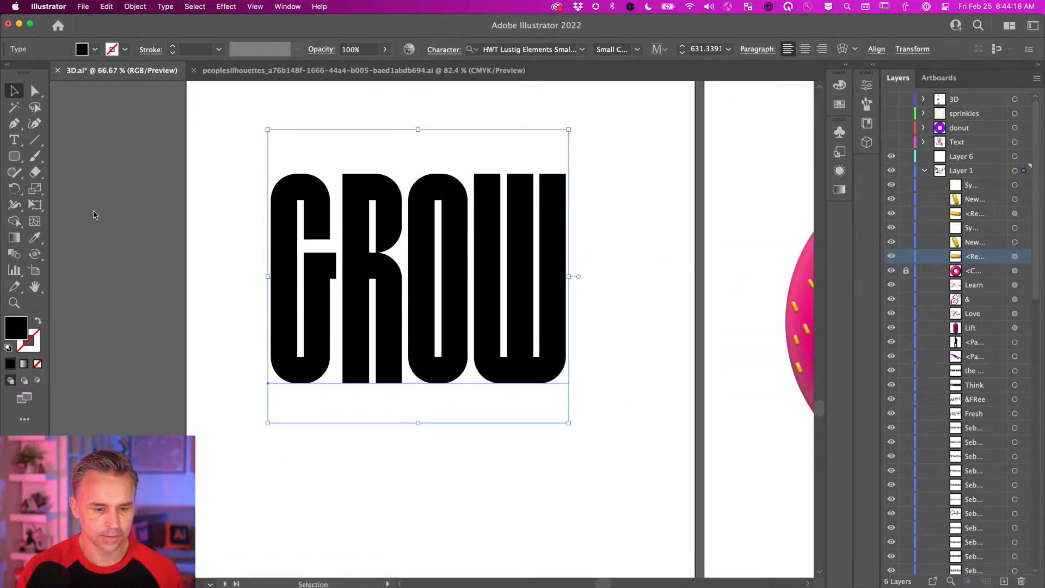
Step: Convert the black GROW text on the artboard to outlines
key(a)
click(209, 255)
key(v)
click(351, 229)
right_click(351, 212)
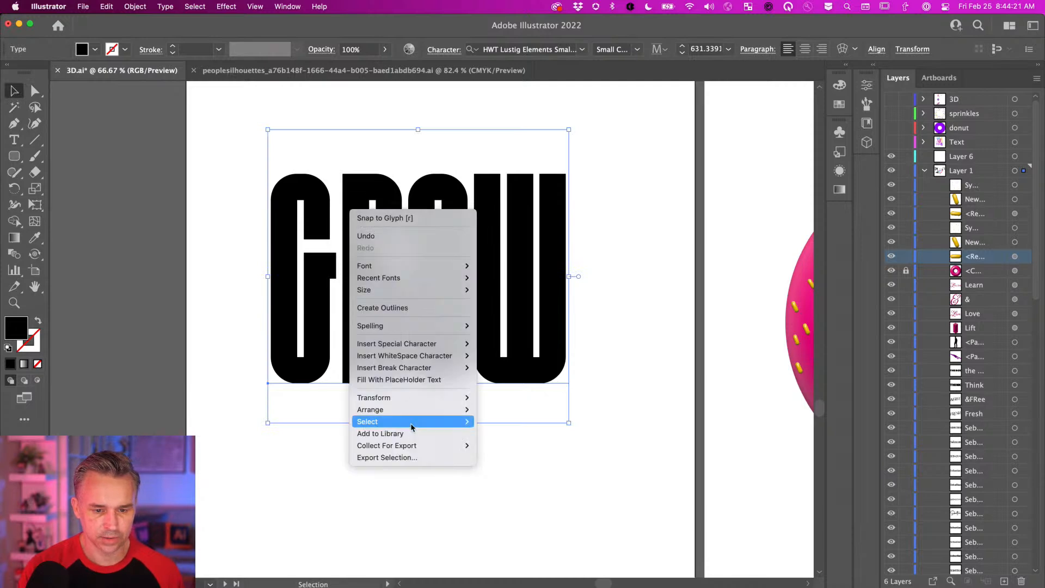
click(409, 308)
Step: Stretch the upper anchor points of the outlined GROW letters upward and reposition the tall lettering near the artboard's centre
key(a)
drag(194, 117, 648, 301)
key(super+minus)
key(super+minus)
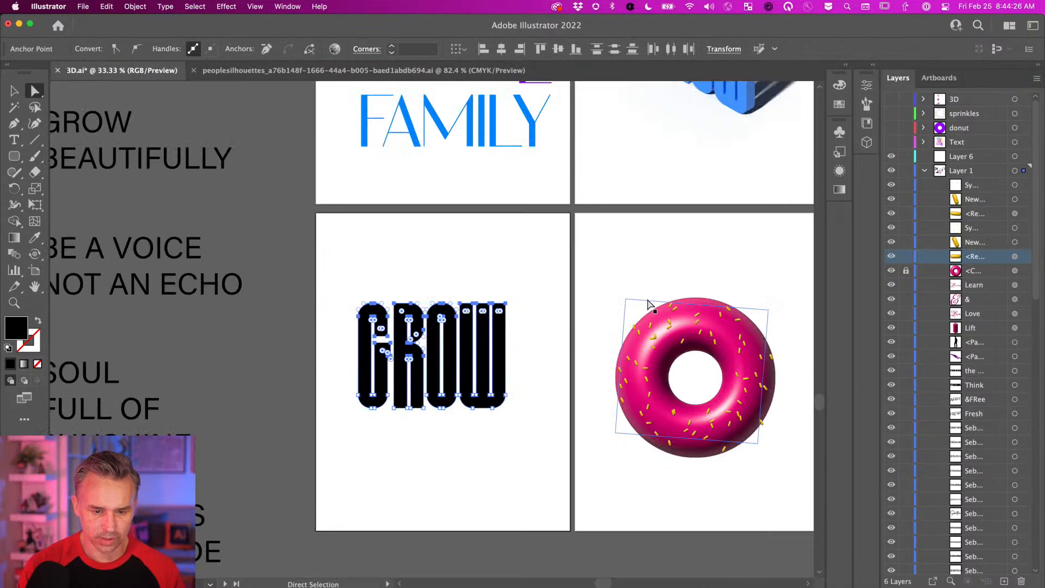
drag(442, 305, 442, 233)
key(v)
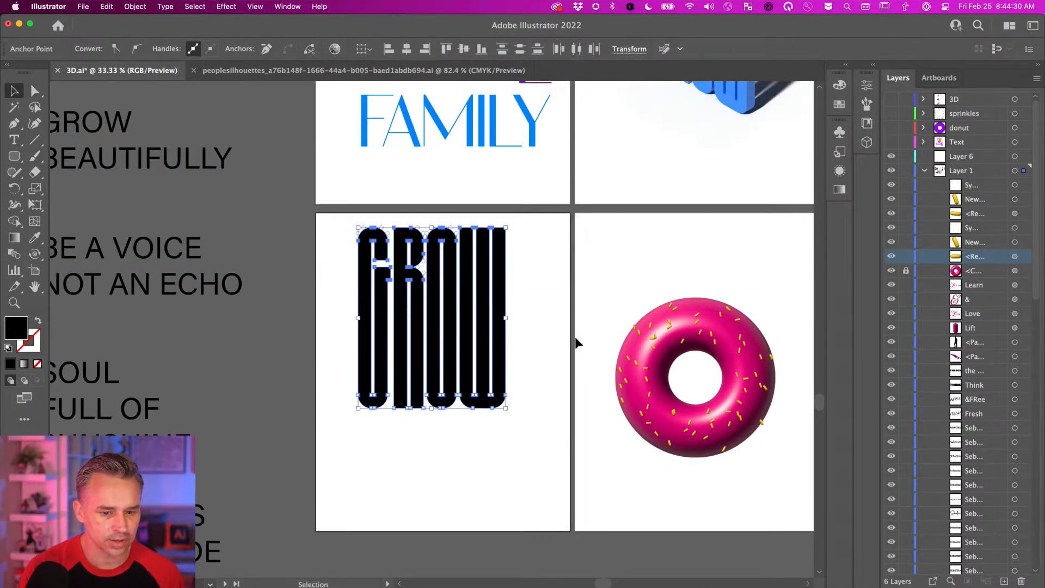
drag(413, 347, 419, 377)
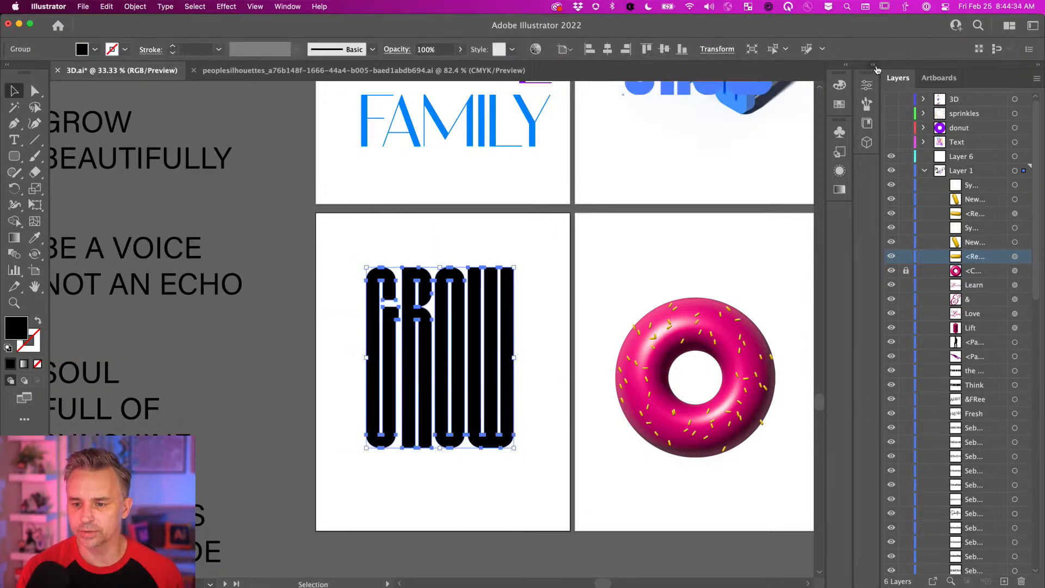
Step: Bring up the 3D materials for the stretched GROW lettering and view the lettering up close
click(873, 65)
click(738, 108)
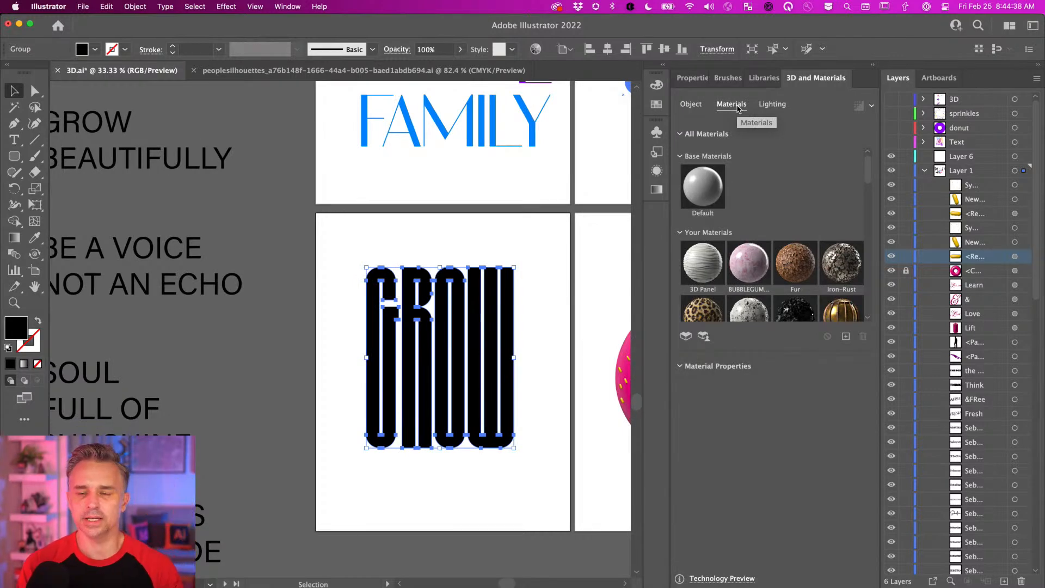
key(super+equal)
key(super+equal)
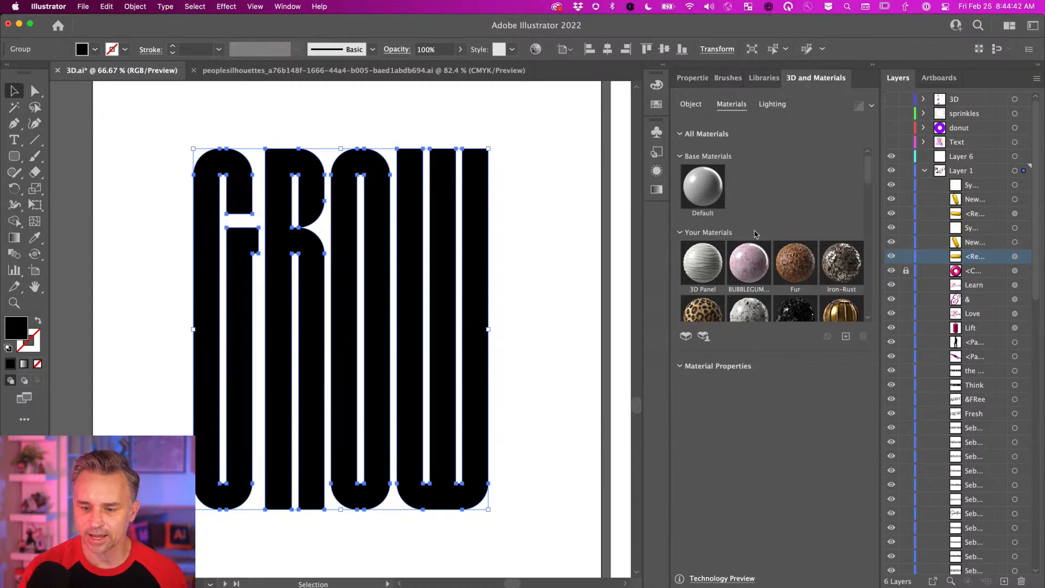
Step: Try the Iron-Rust material and two wood materials on the stretched GROW lettering
click(836, 268)
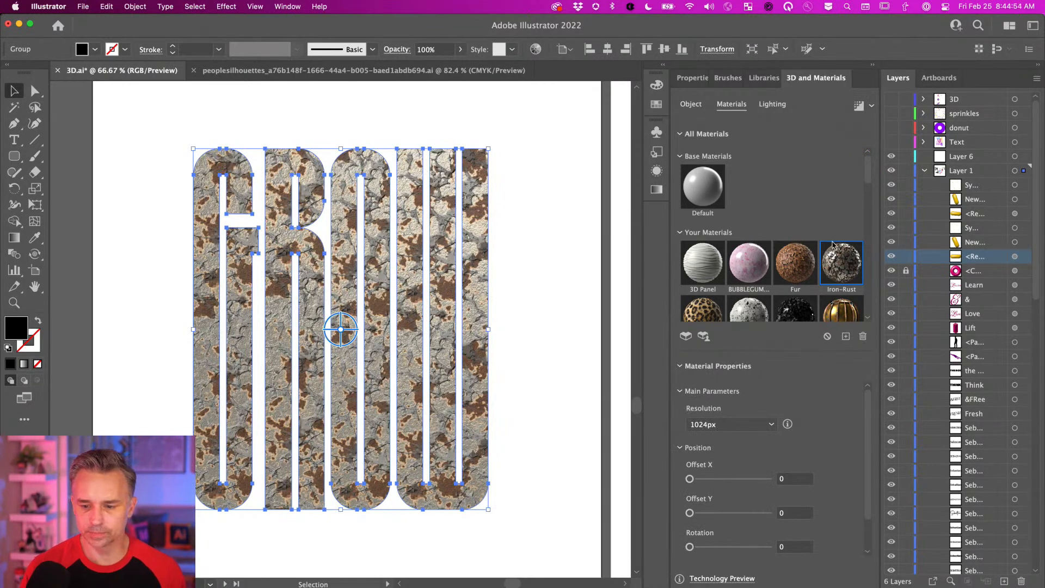
drag(869, 170, 873, 302)
click(744, 238)
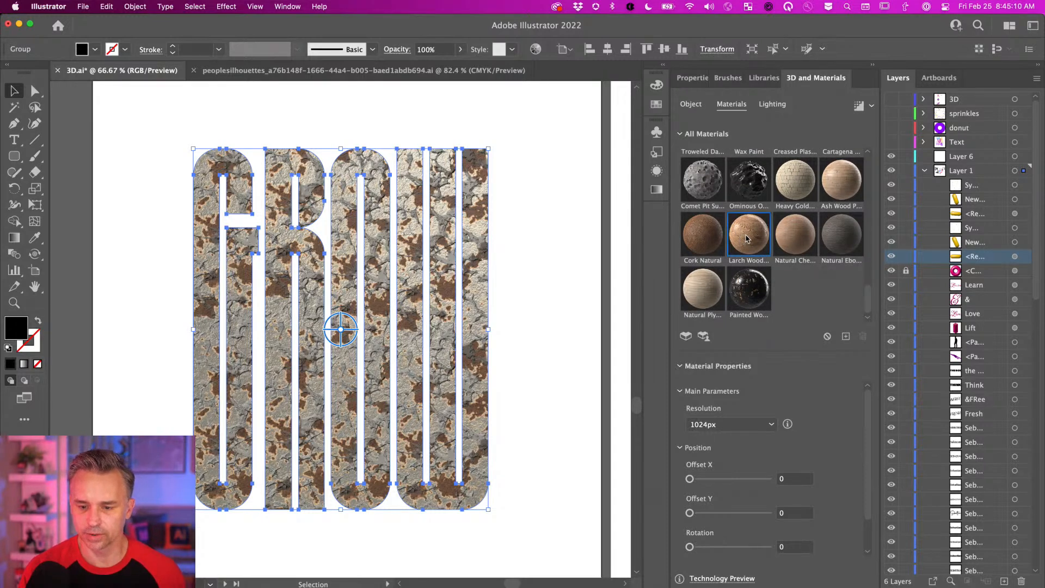
click(795, 240)
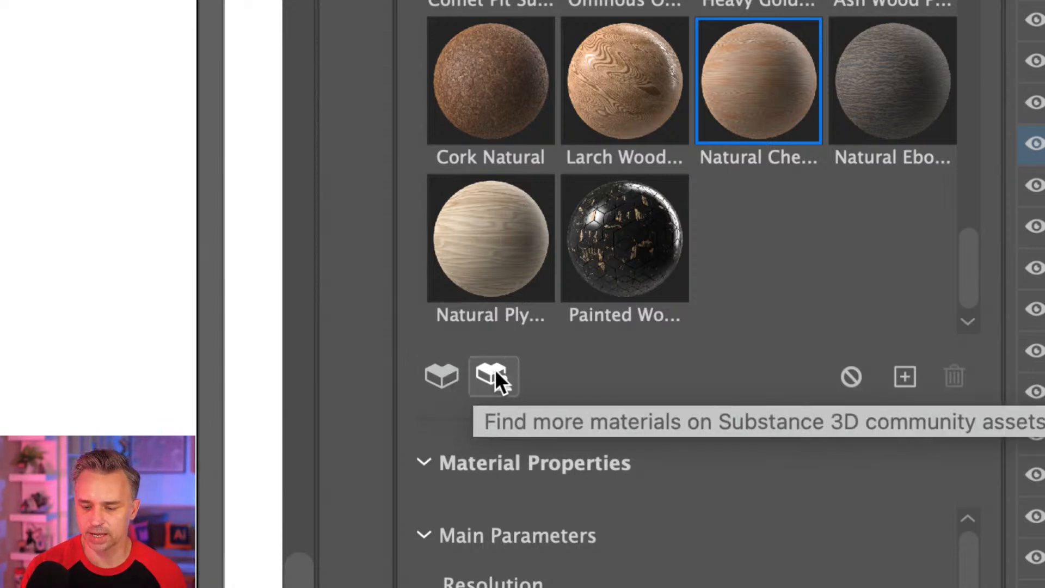
Step: Open the Substance 3D community assets site and download the Ivy vine2 and StylizedMossyCliff materials from the Natural Grounds category
click(493, 375)
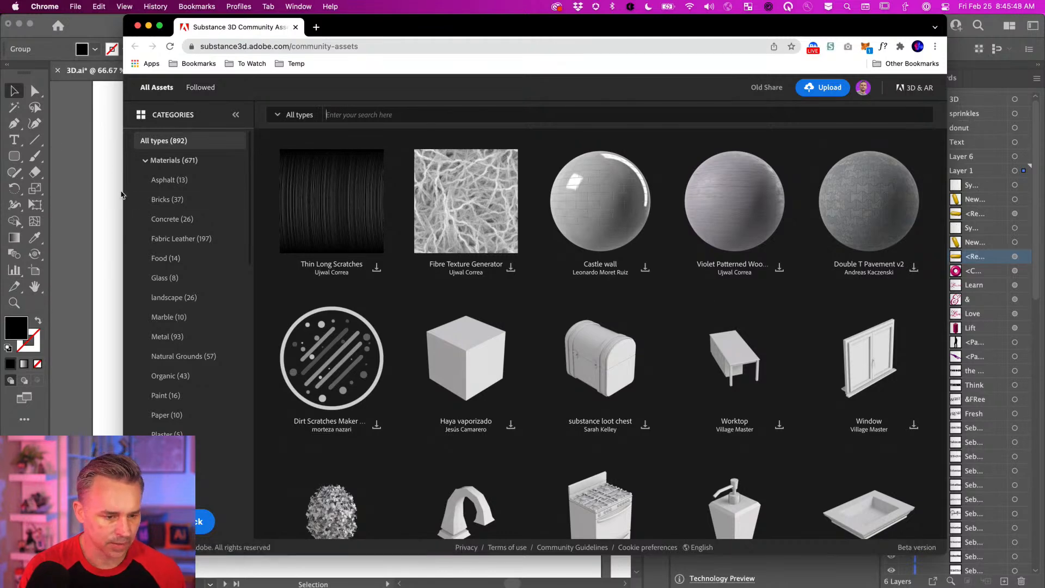
scroll(170, 325, down, 2)
click(172, 312)
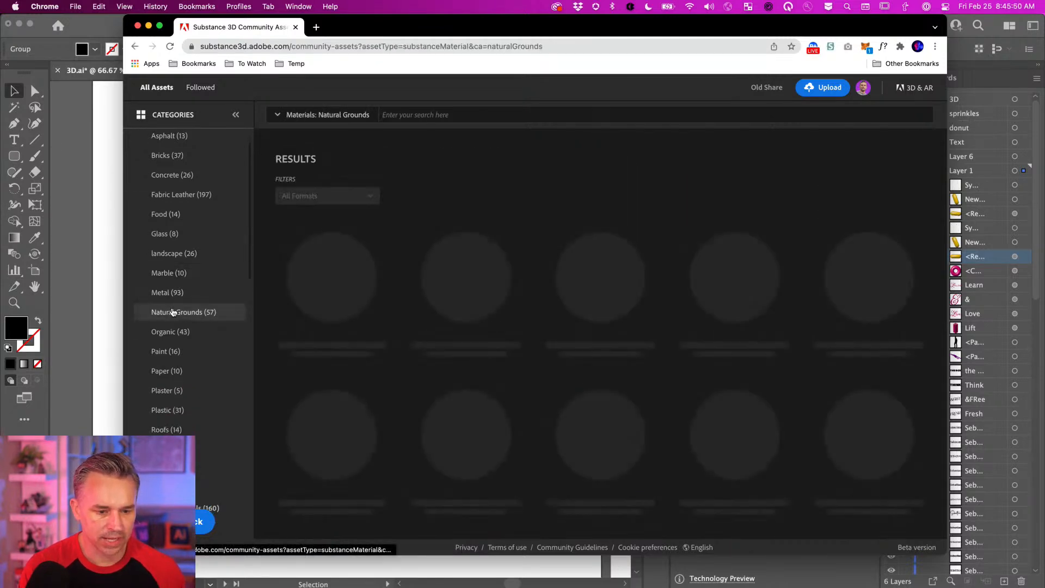
scroll(634, 283, down, 4)
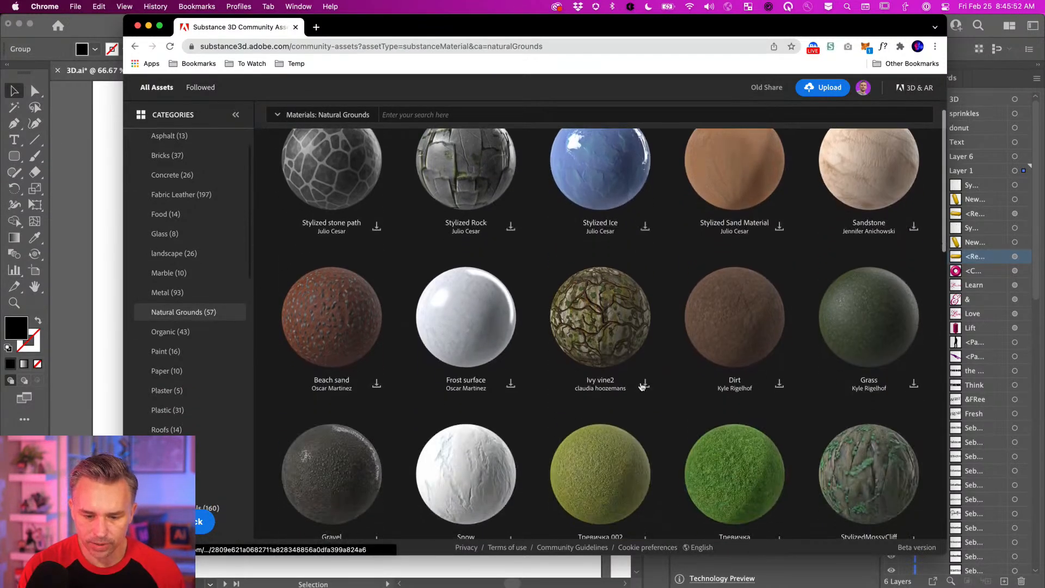
click(644, 383)
scroll(644, 380, down, 6)
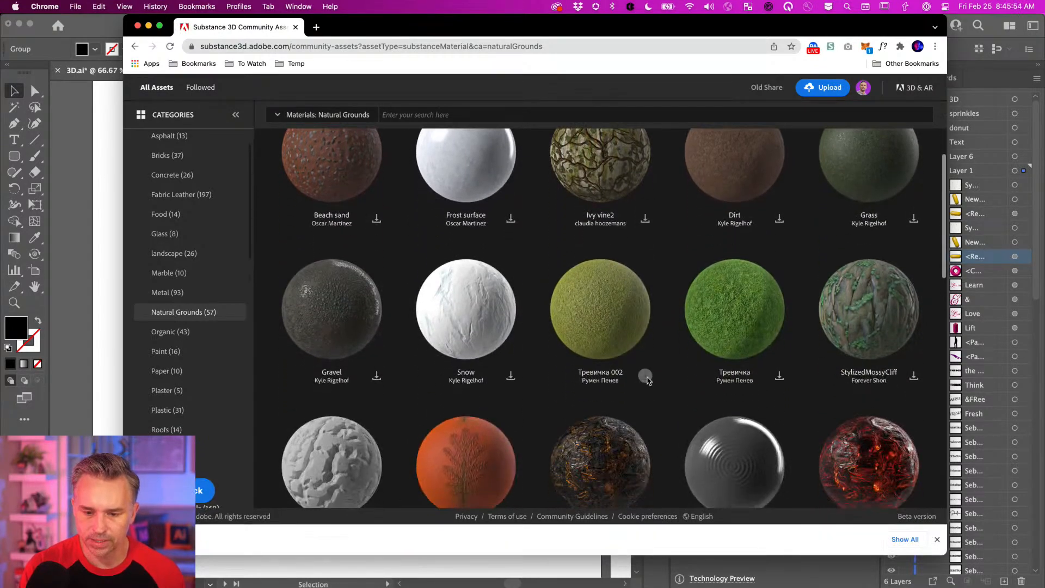
click(915, 362)
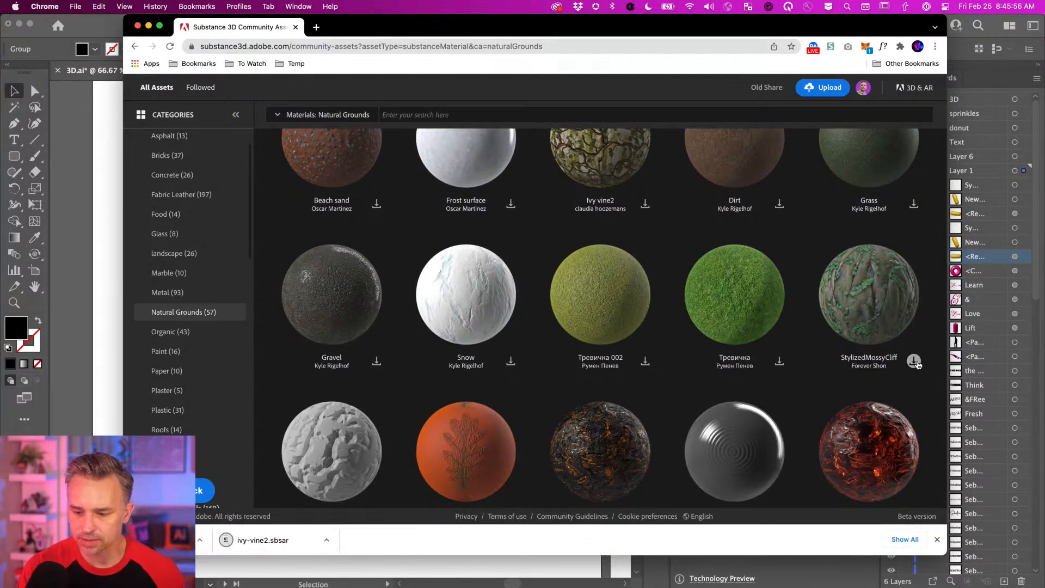
Step: Download the Grass, Moss Substance 001, Soil Forest Ground and Creek Bed materials from the Natural Grounds category
scroll(918, 365, down, 8)
scroll(918, 364, down, 5)
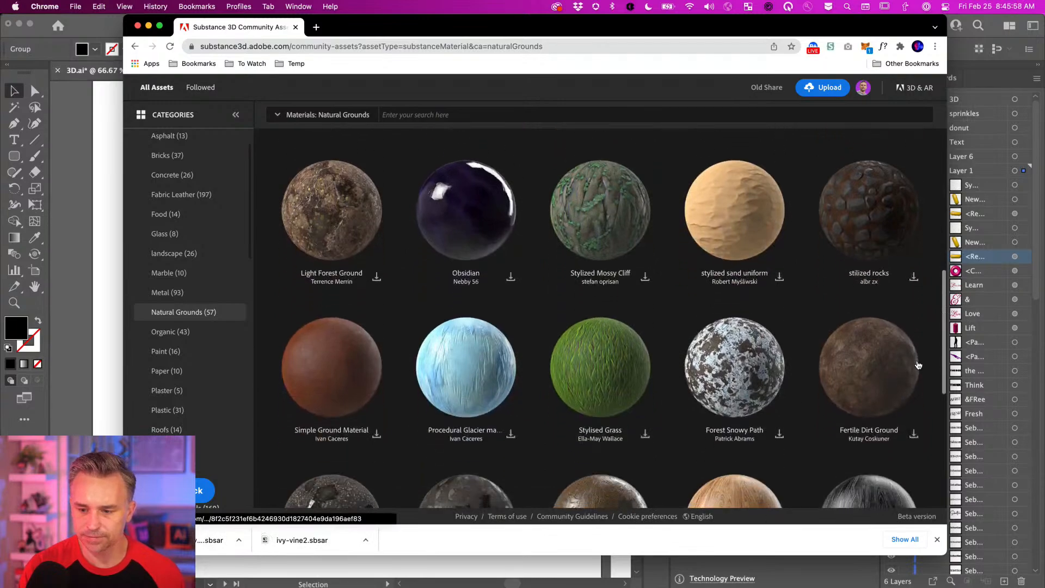
scroll(918, 365, down, 10)
scroll(918, 365, down, 10)
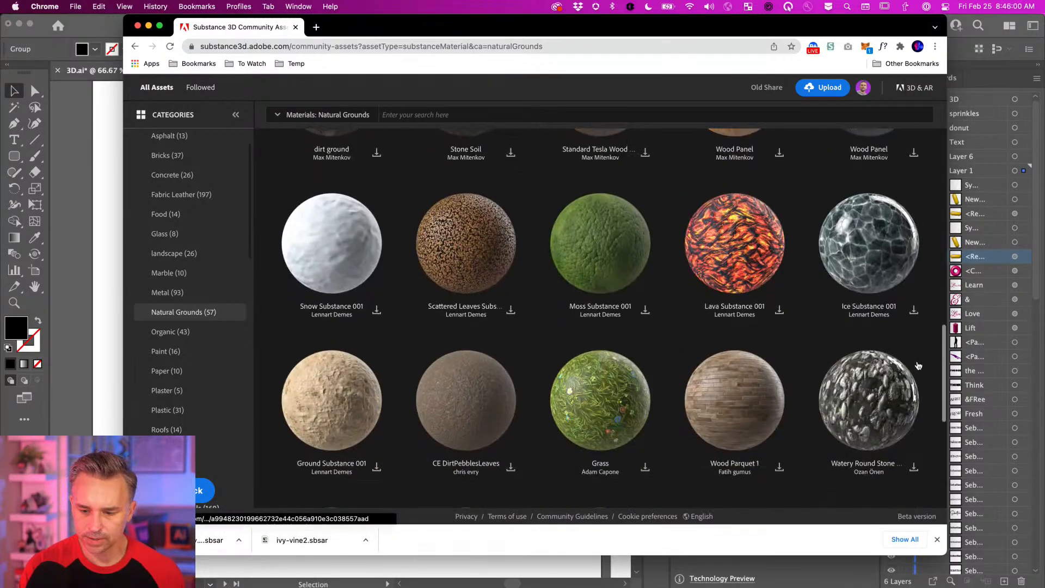
click(645, 358)
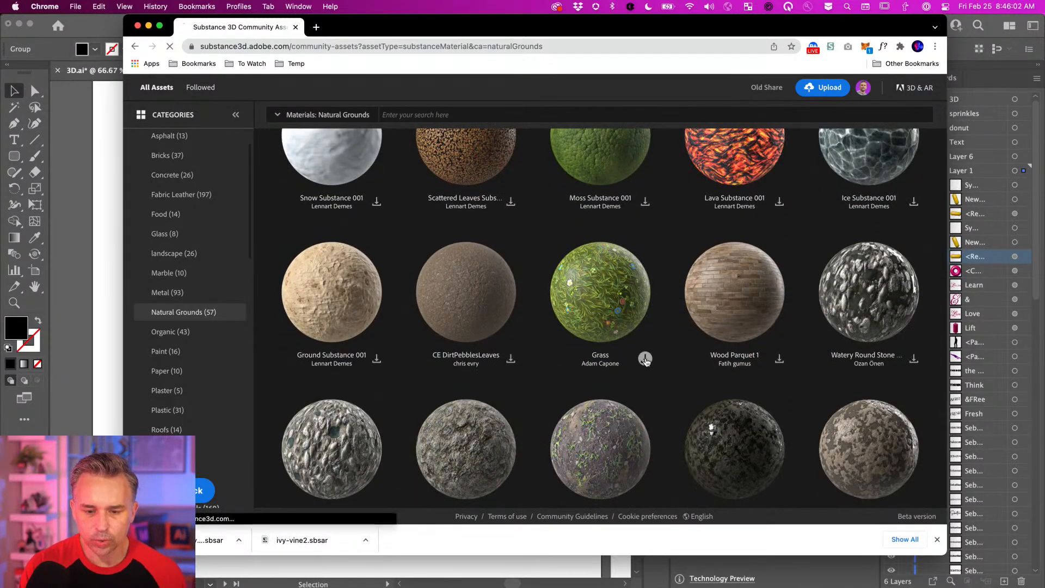
click(642, 201)
scroll(648, 368, down, 5)
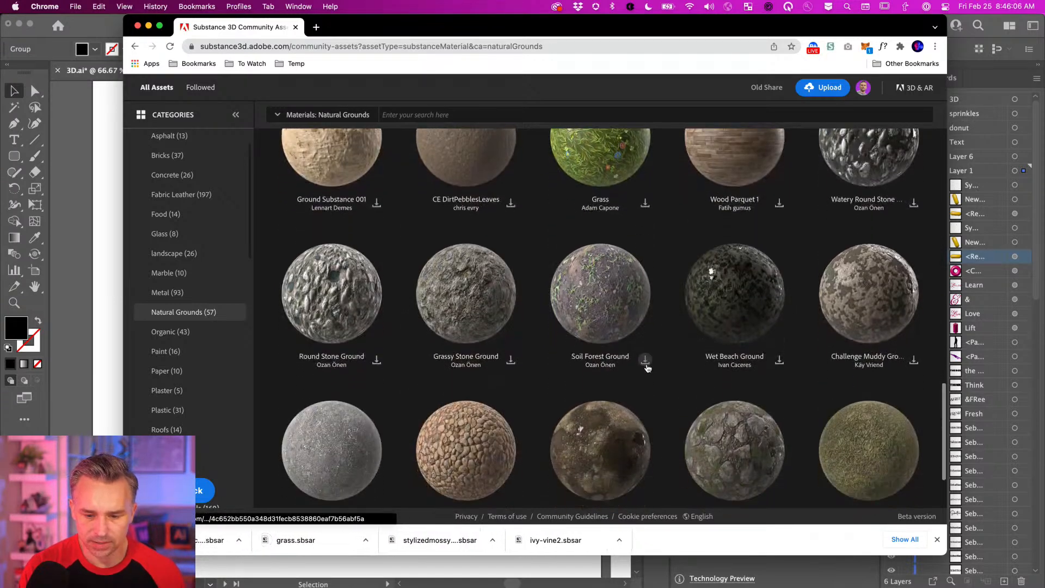
click(644, 359)
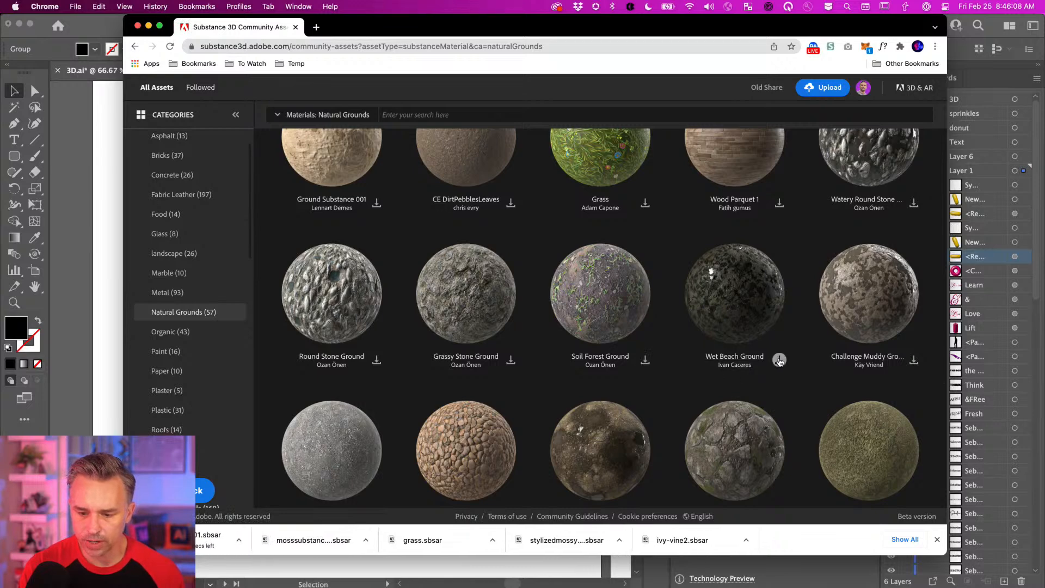
scroll(780, 361, down, 4)
click(779, 395)
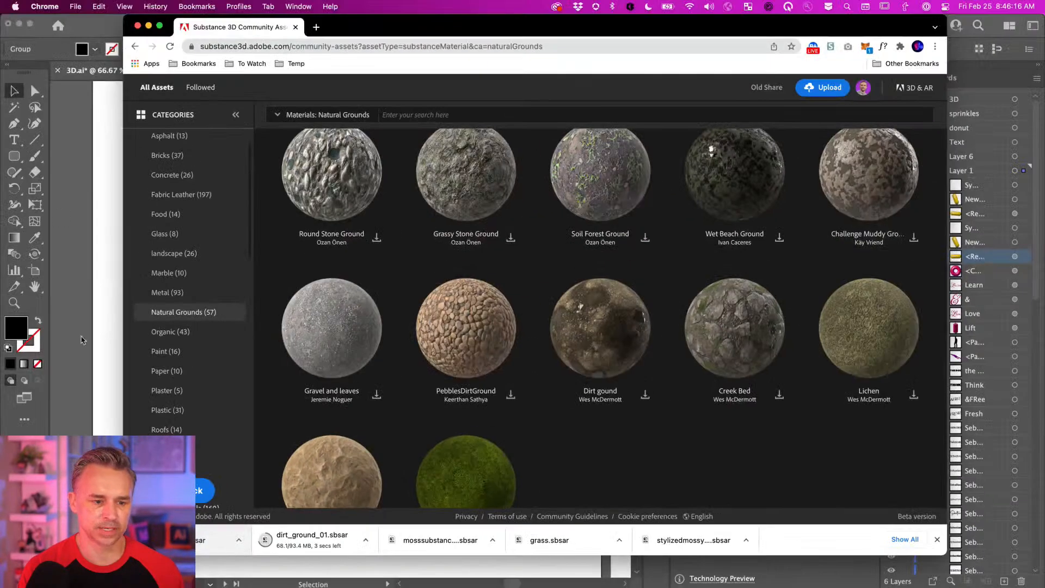
Step: Switch back to Illustrator and remove the 3D and Materials effect from the GROW group
click(64, 204)
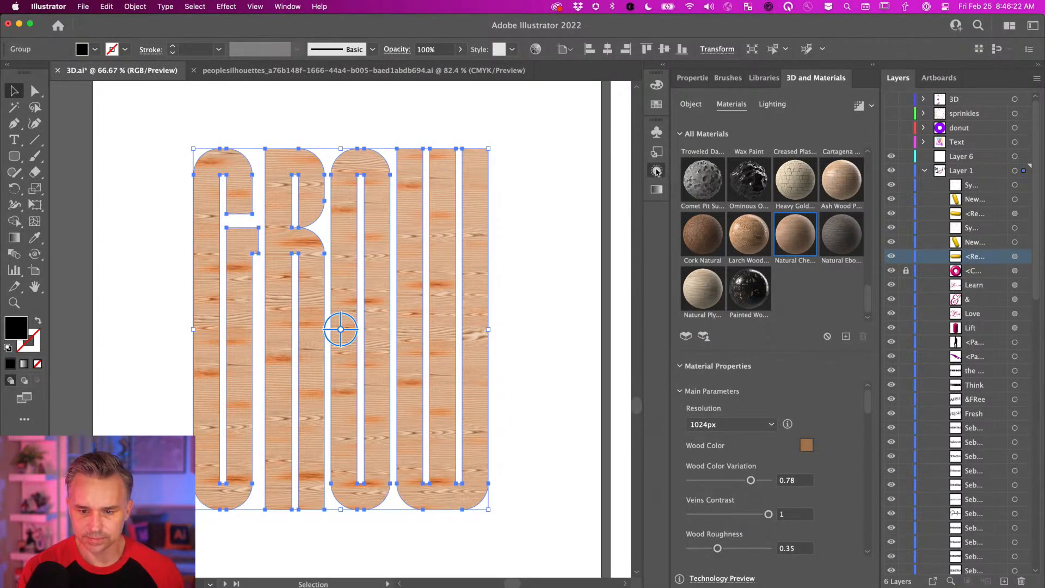
click(656, 170)
click(580, 183)
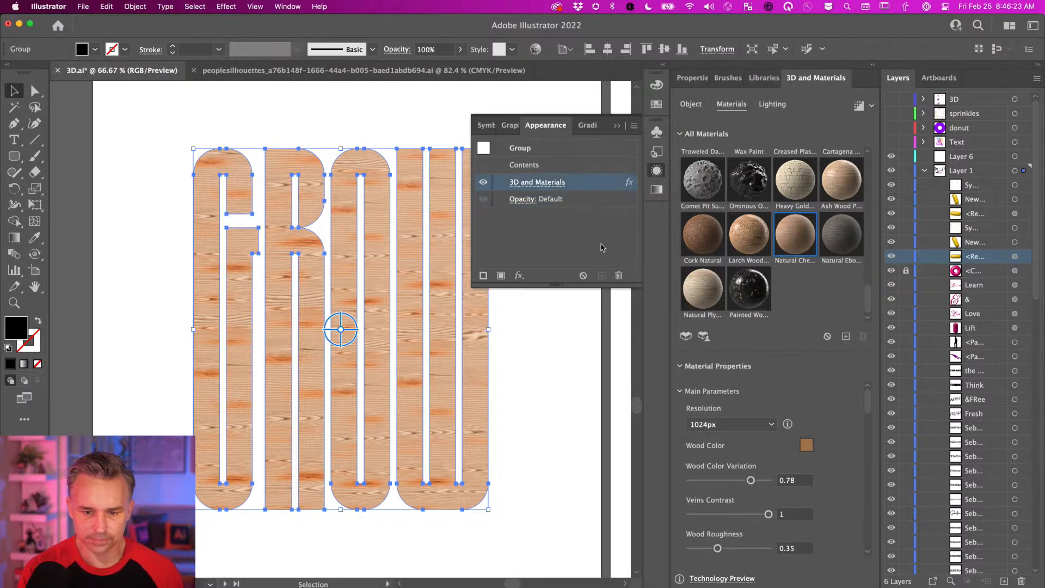
click(619, 276)
Step: Ungroup the GROW lettering into separate letters and deselect them
click(305, 137)
click(280, 164)
right_click(280, 162)
click(299, 259)
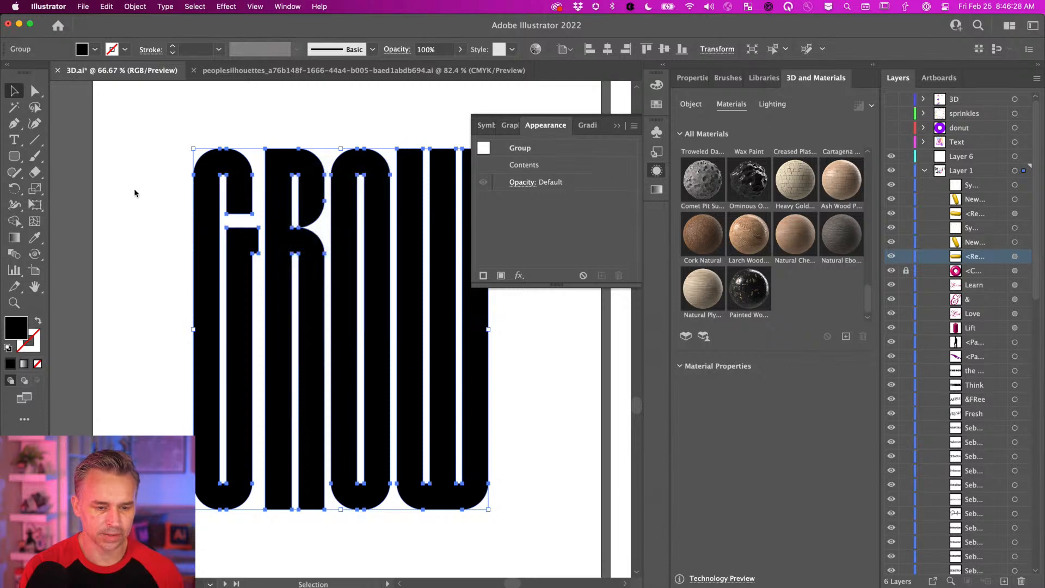
click(136, 194)
Step: Select the letter G and import dirt_ground_01.sbsar from the Downloads folder as a new material
click(207, 205)
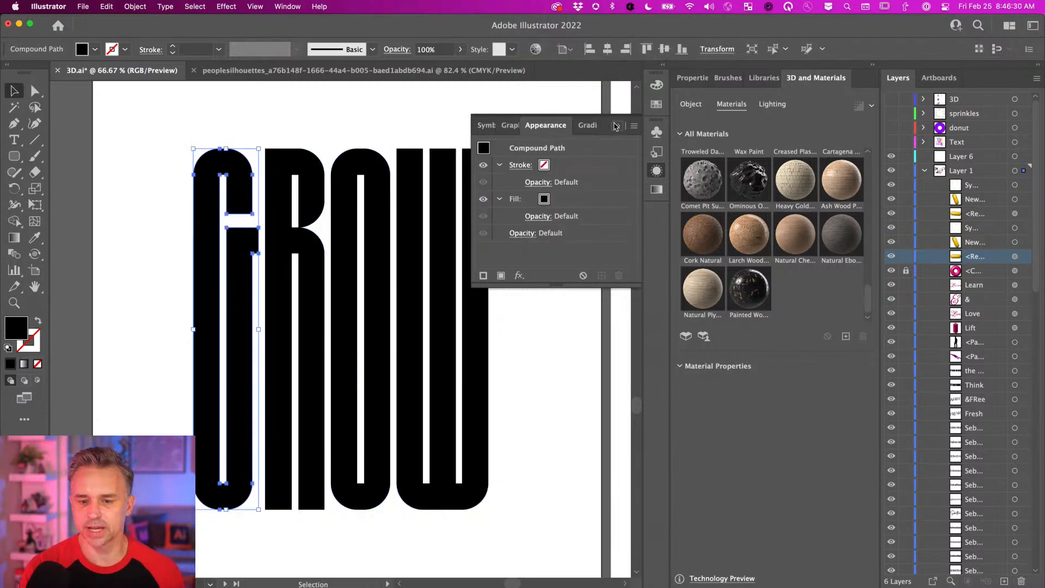
click(656, 171)
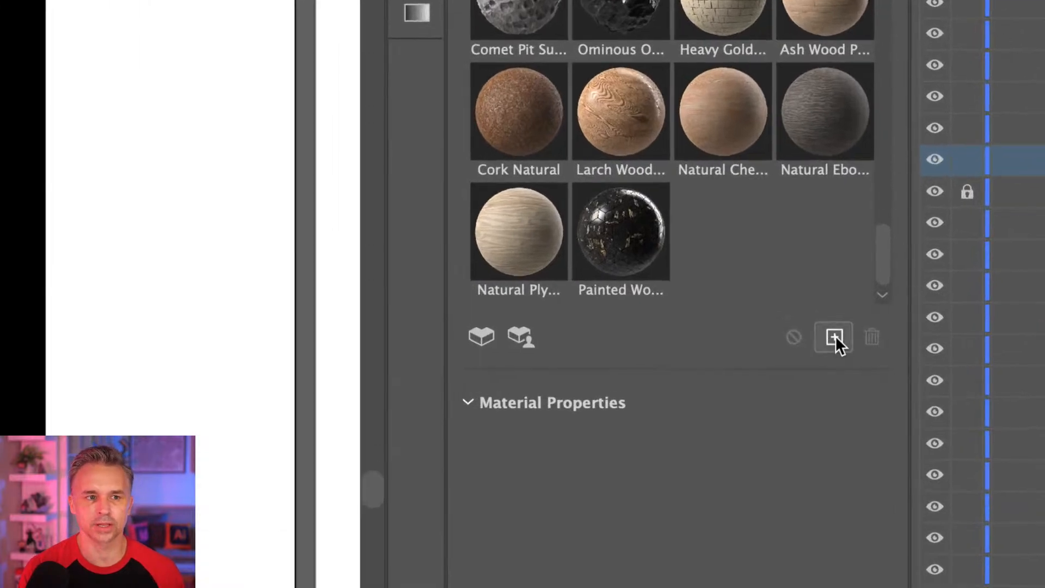
click(835, 336)
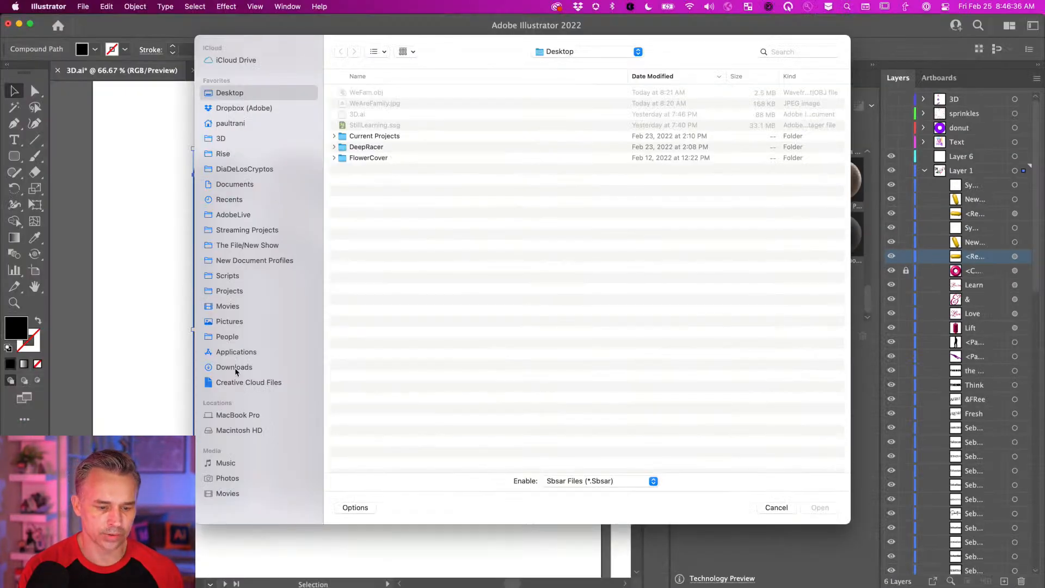
click(235, 368)
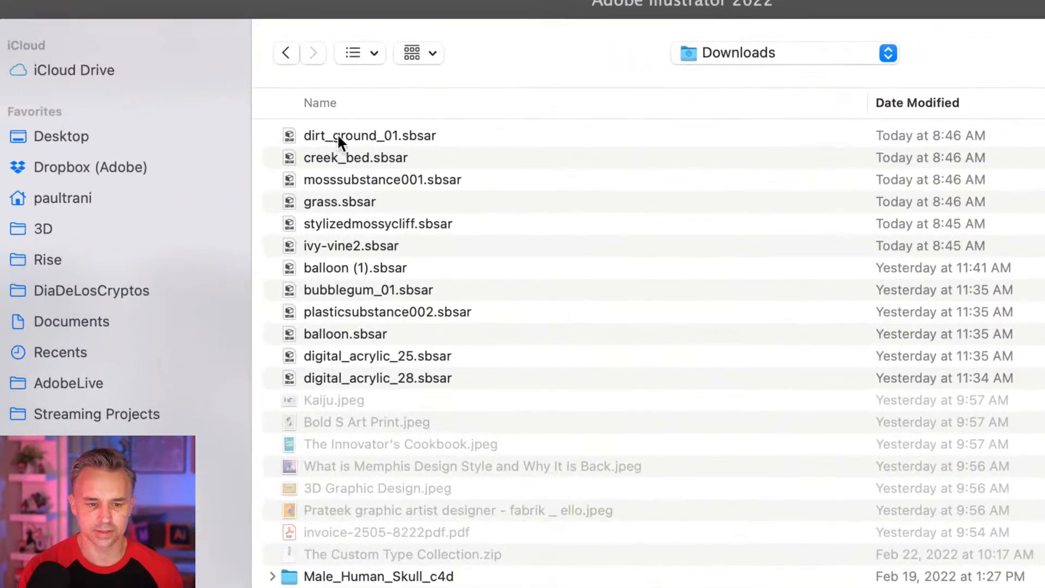
double_click(338, 136)
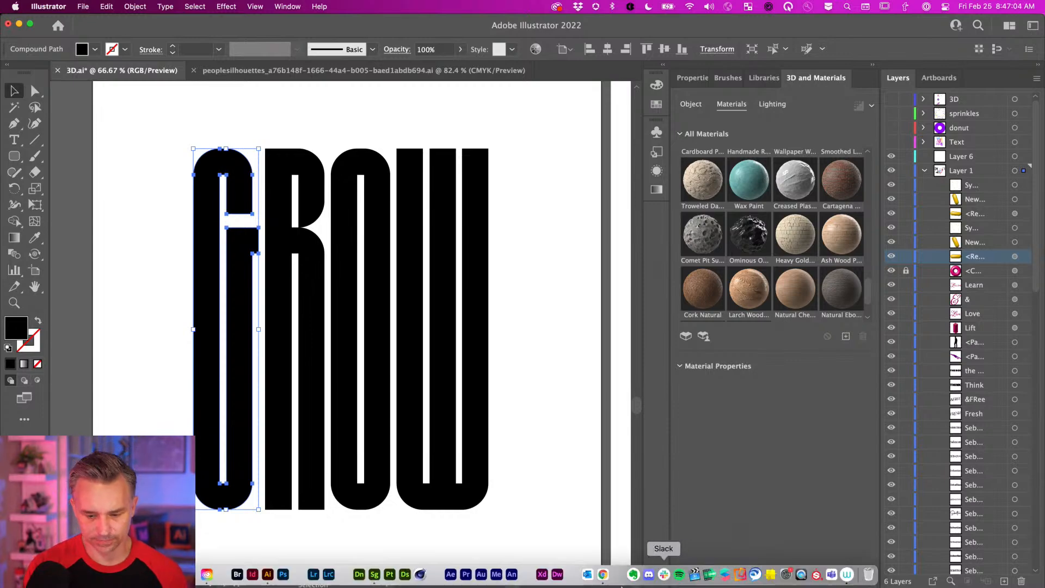
click(602, 574)
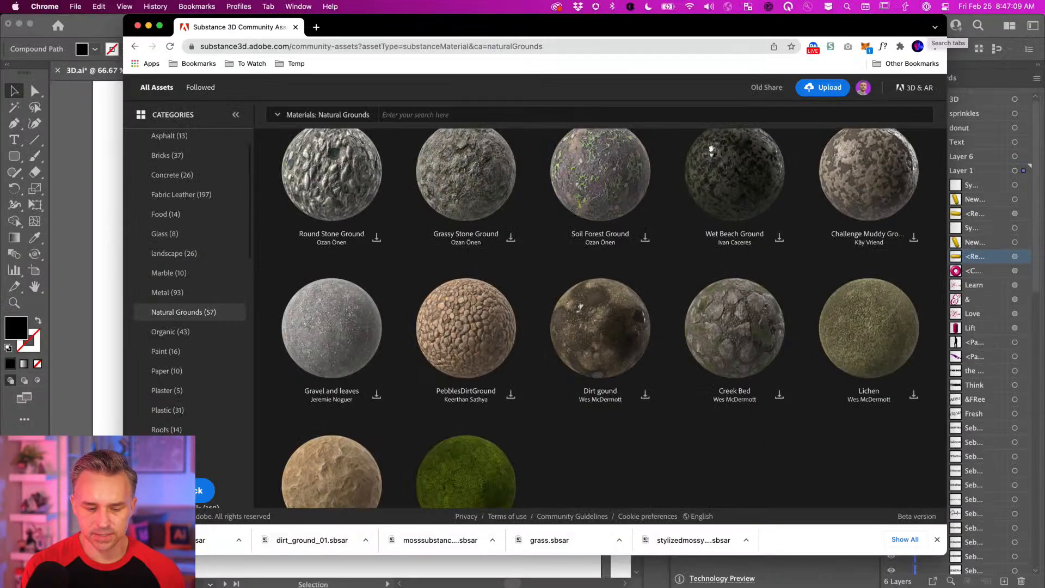
mouse_move(349, 585)
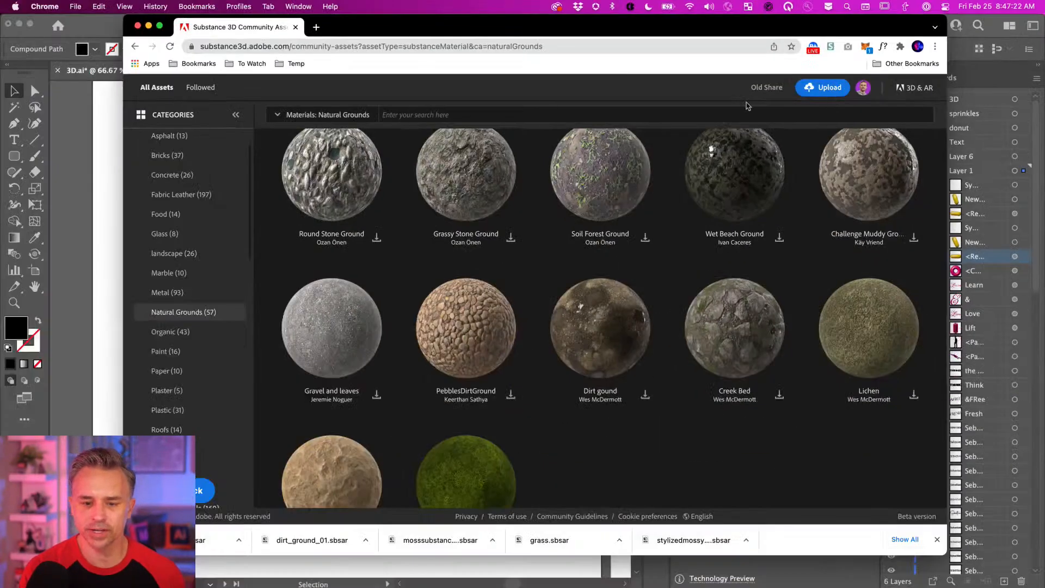
double_click(390, 24)
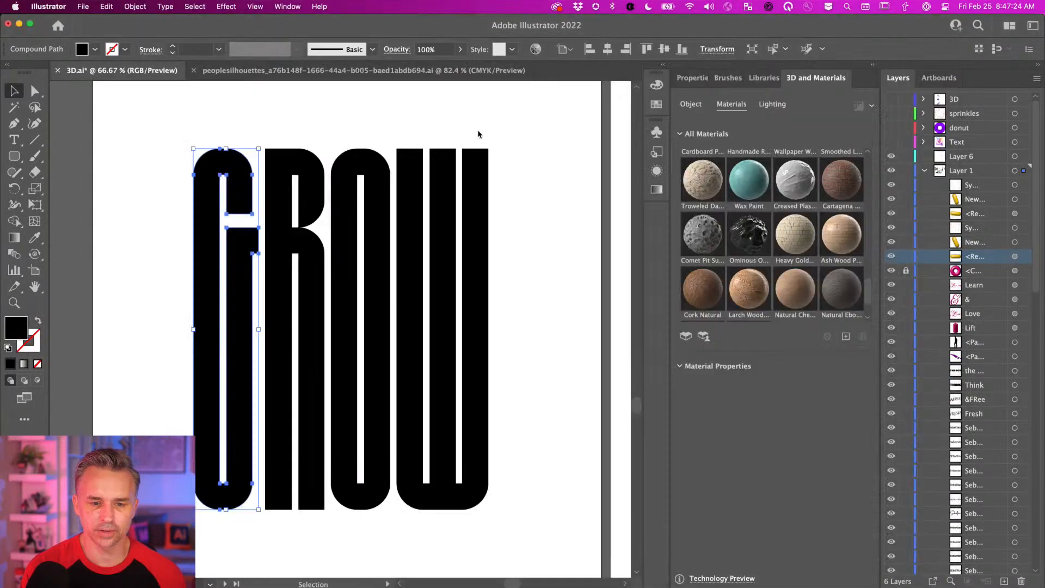
Step: Apply the imported Dirt_Ground material to the letter G
drag(868, 297, 869, 239)
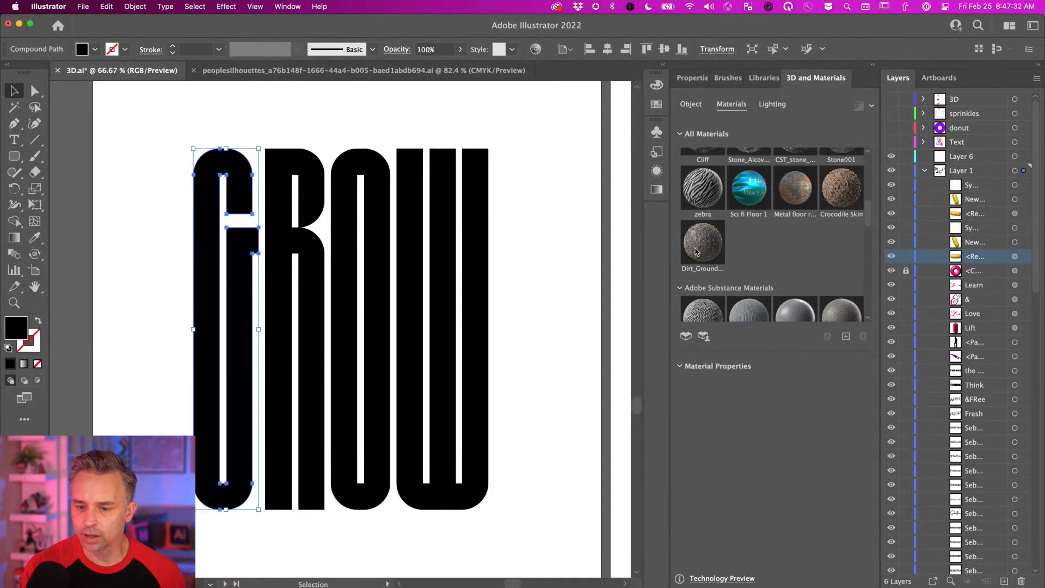
click(697, 251)
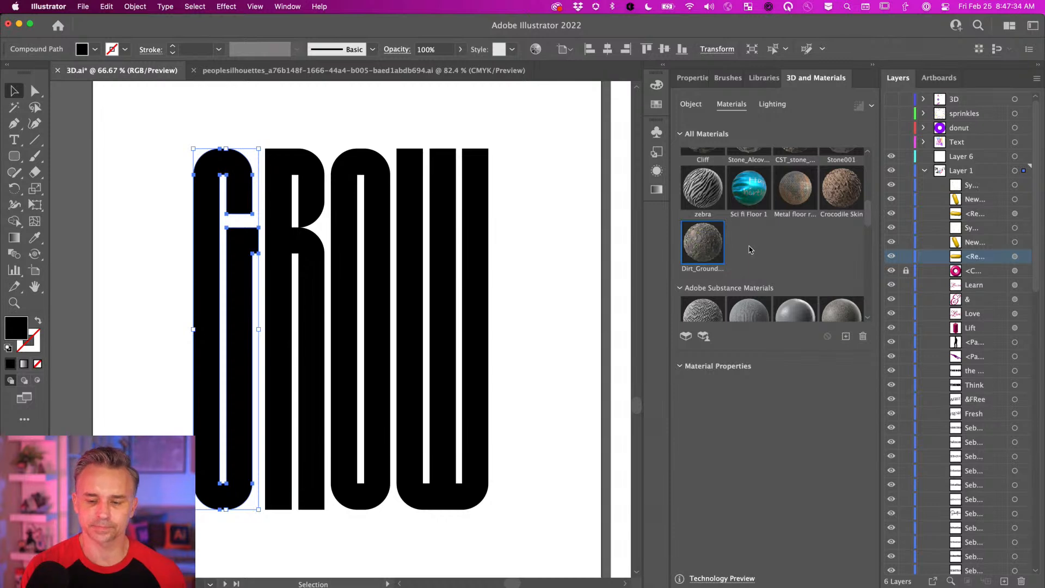
Step: Import creek_bed.sbsar as a new material and apply the resulting rock_ground material to the letter R
click(316, 255)
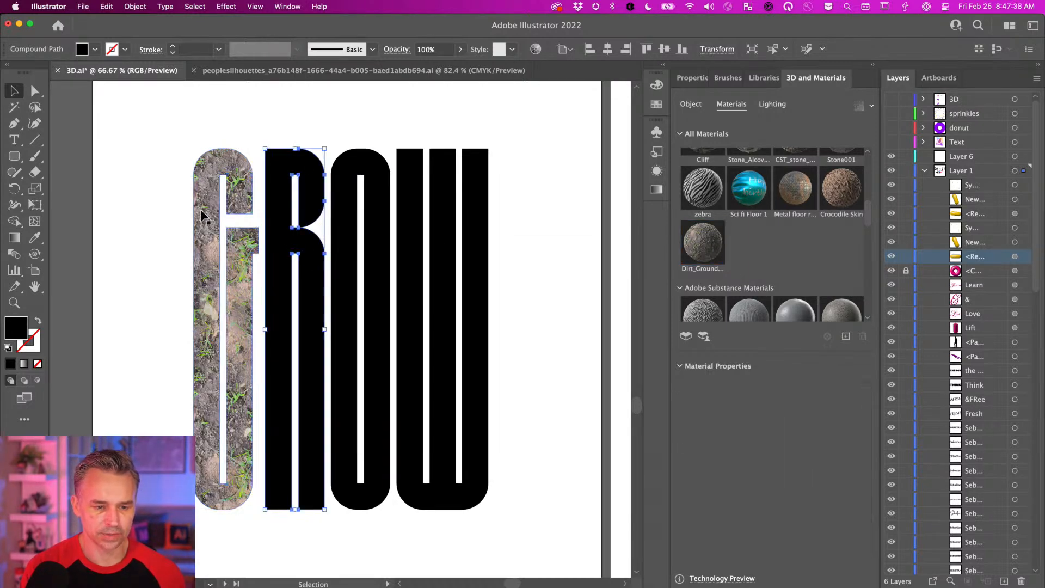
click(846, 336)
double_click(346, 103)
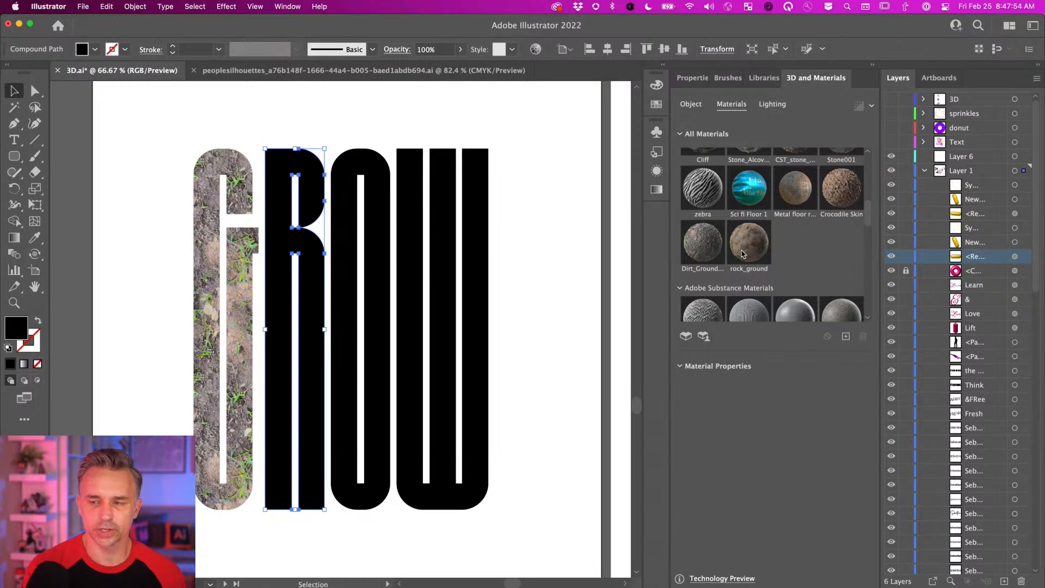
click(743, 254)
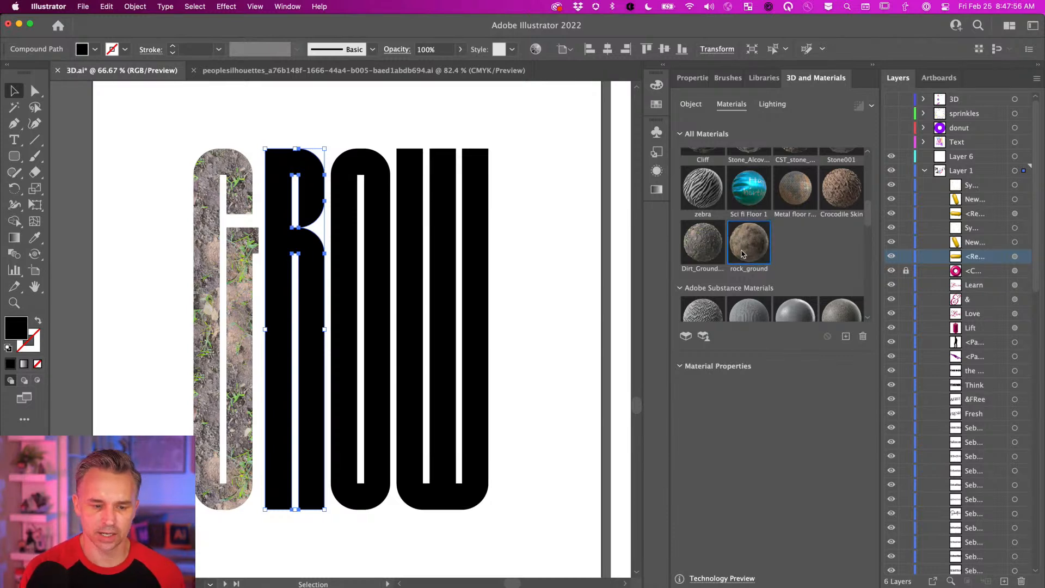
Step: Import mosssubstance001.sbsar from the Downloads folder and put the Moss material on the letter R
click(846, 337)
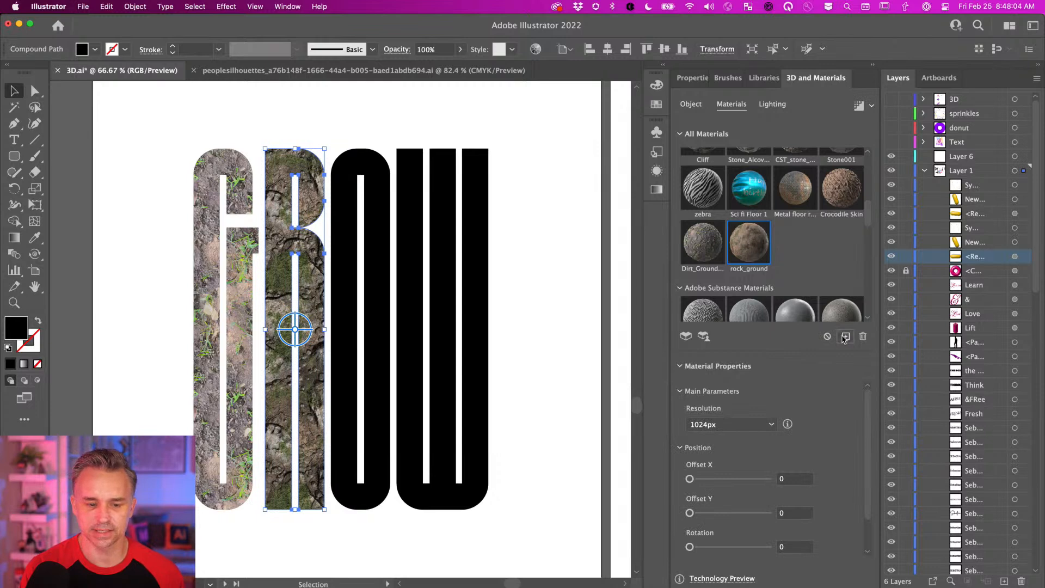
click(844, 336)
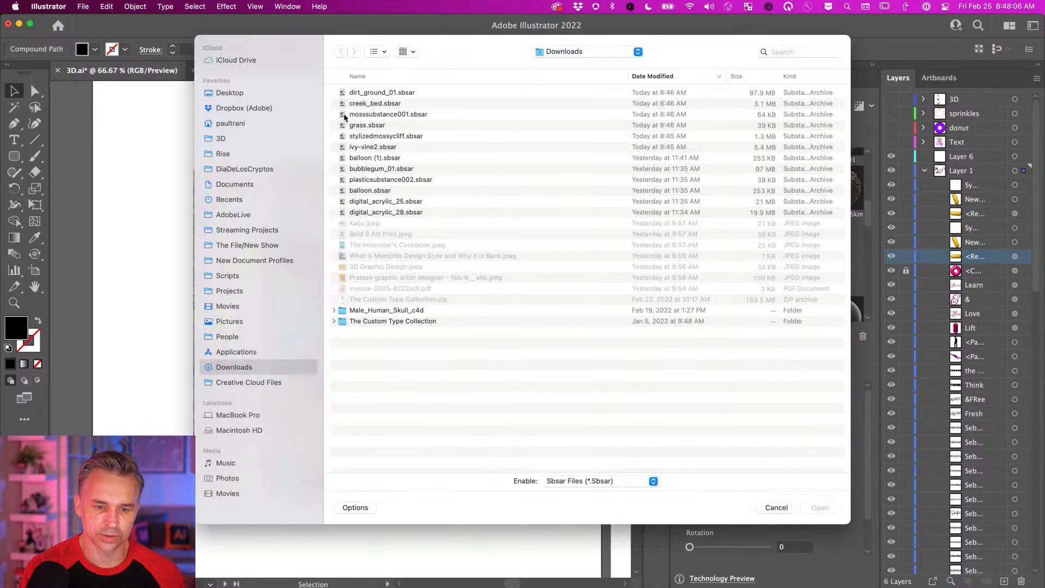
double_click(344, 114)
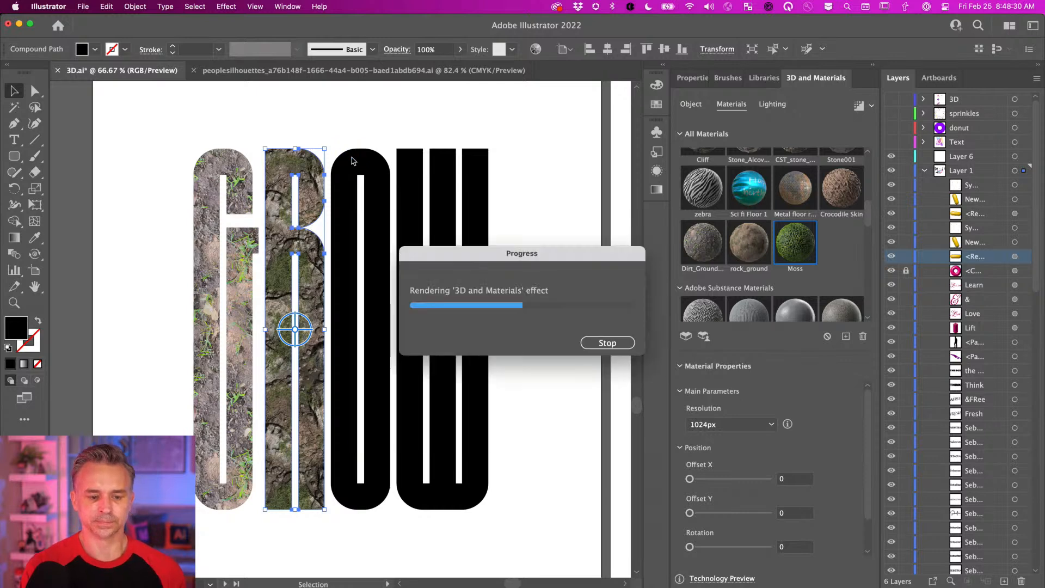
Step: Apply the rock_ground material to the letter O
click(345, 160)
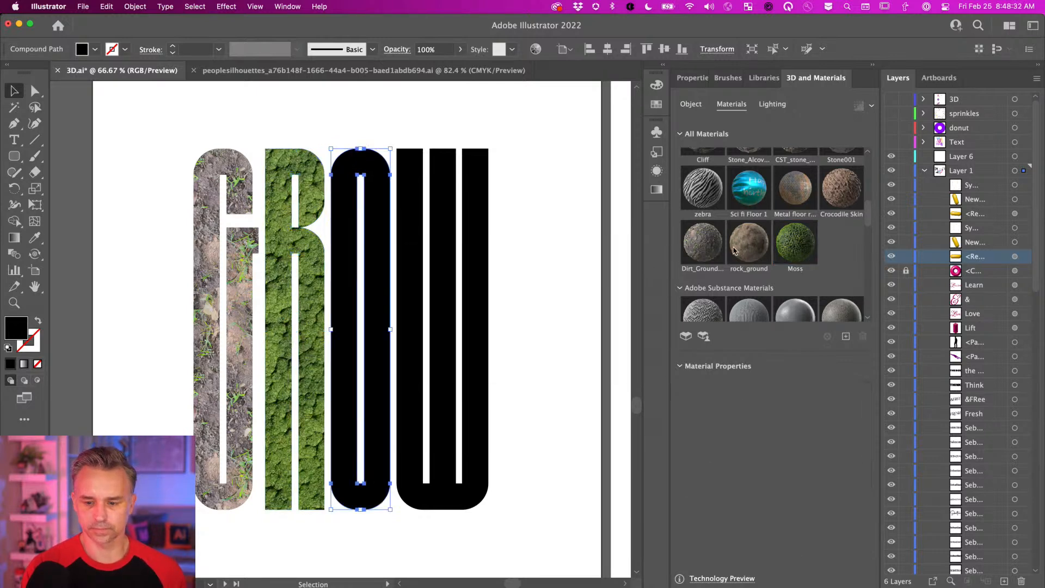
click(749, 242)
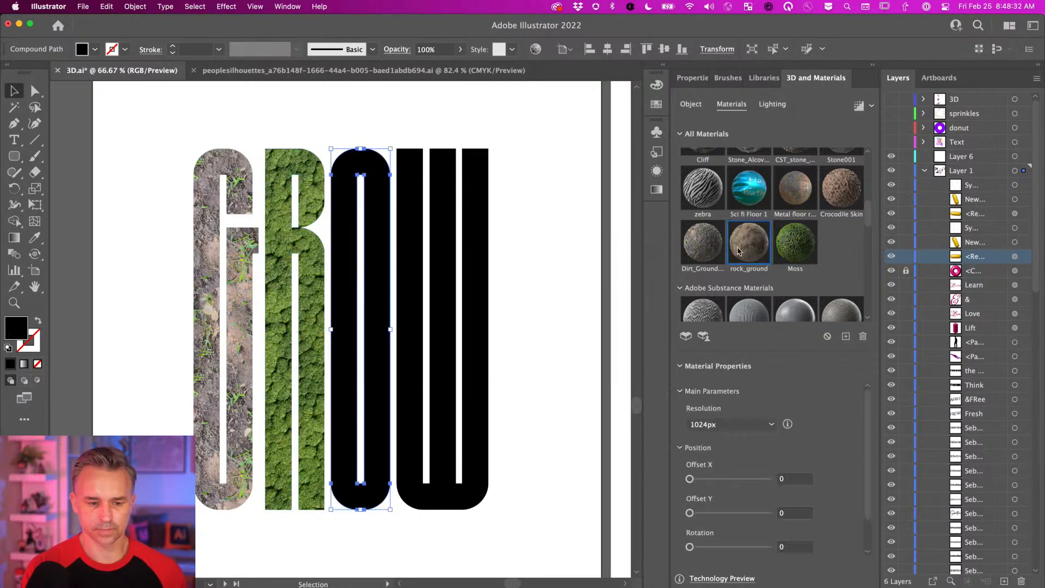
Step: Import stylizedmossycliff.sbsar from the Downloads folder as a new material and apply it to the letter W
click(417, 183)
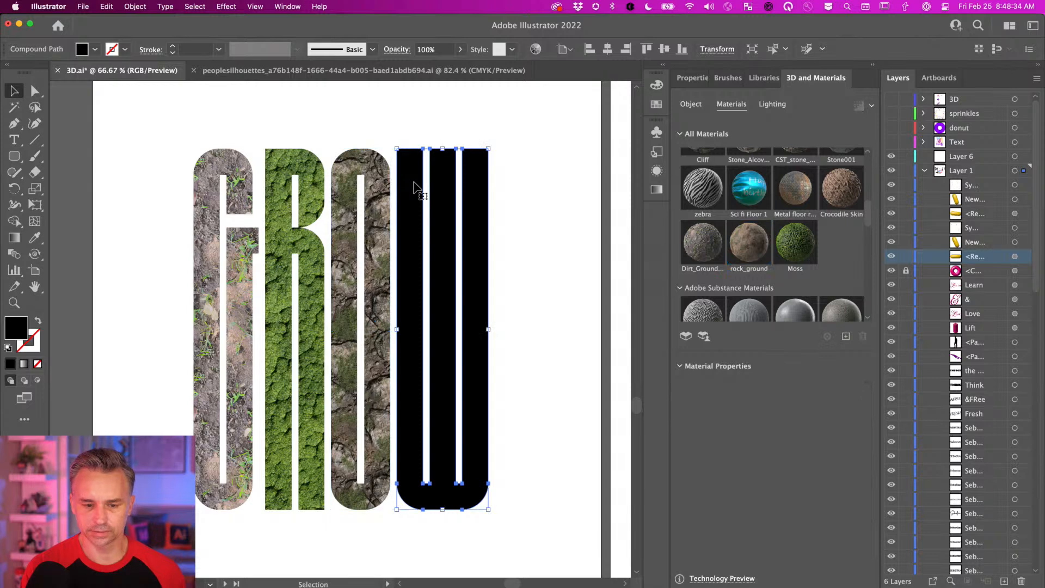
click(846, 336)
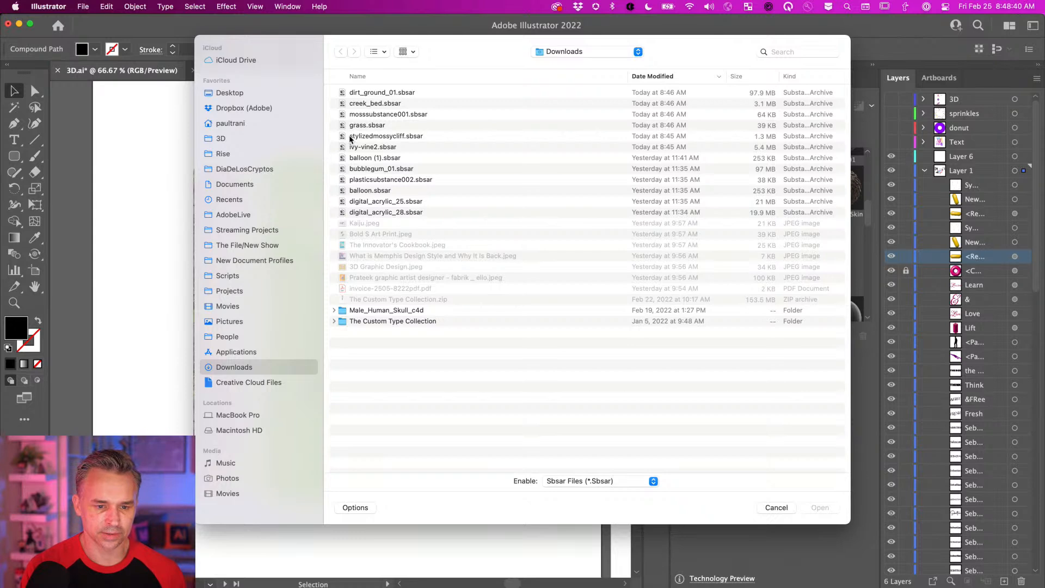
double_click(351, 136)
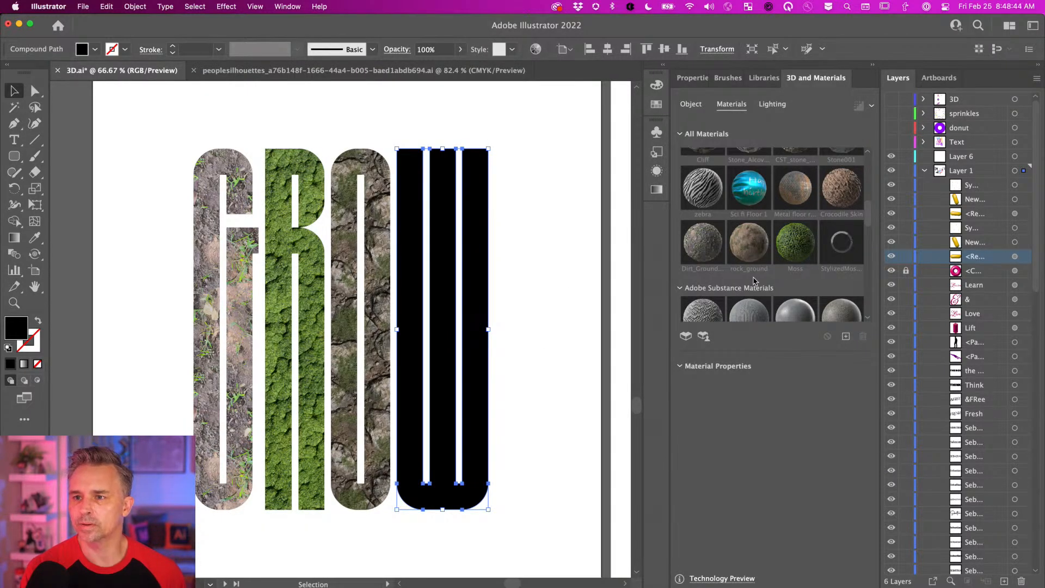
click(837, 256)
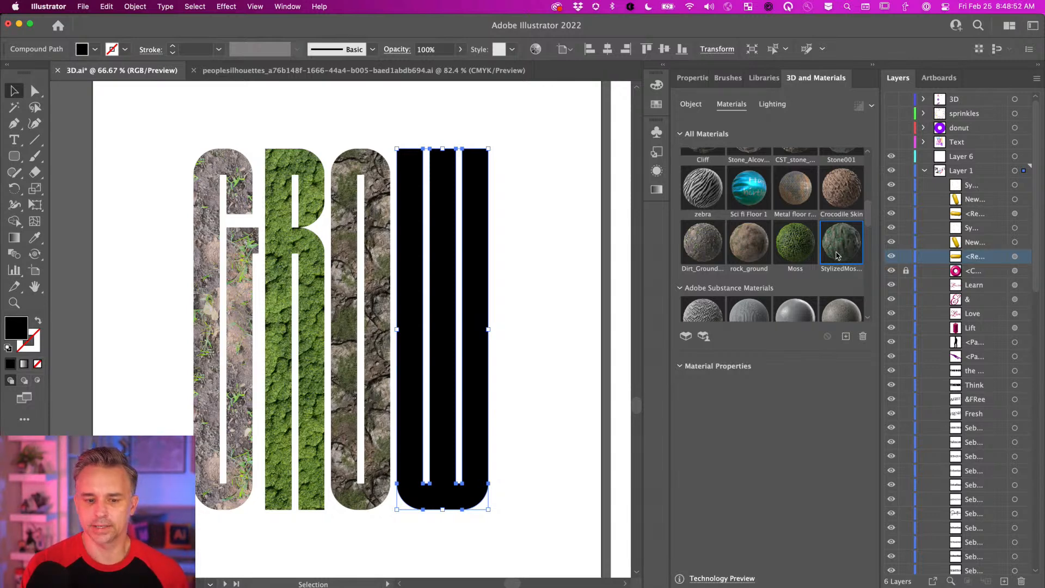
click(837, 256)
click(374, 107)
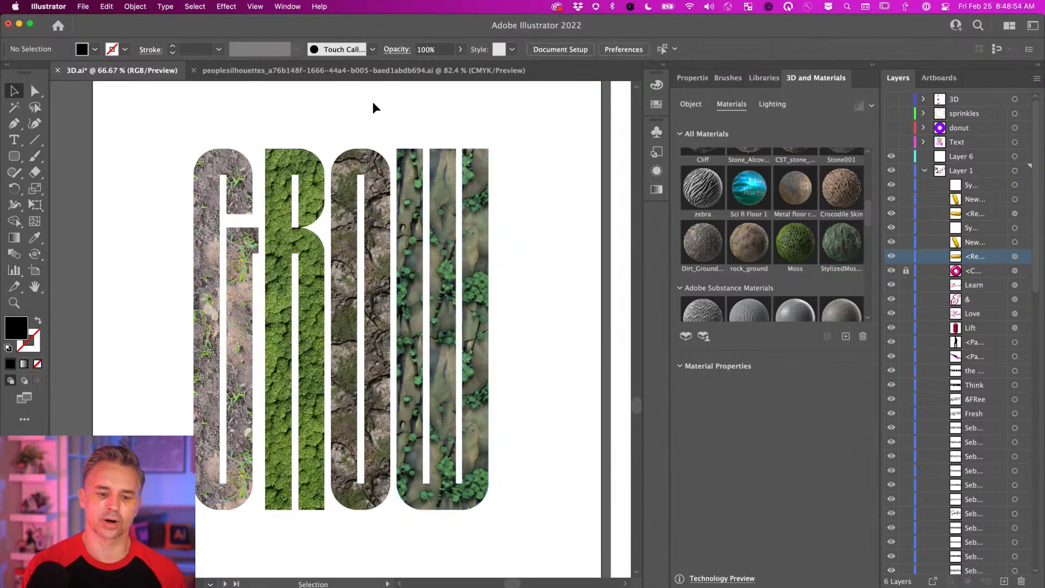
Step: Select all four textured GROW letters and set their 3D type to Inflate
scroll(150, 185, left, 3)
drag(209, 126, 553, 558)
click(692, 105)
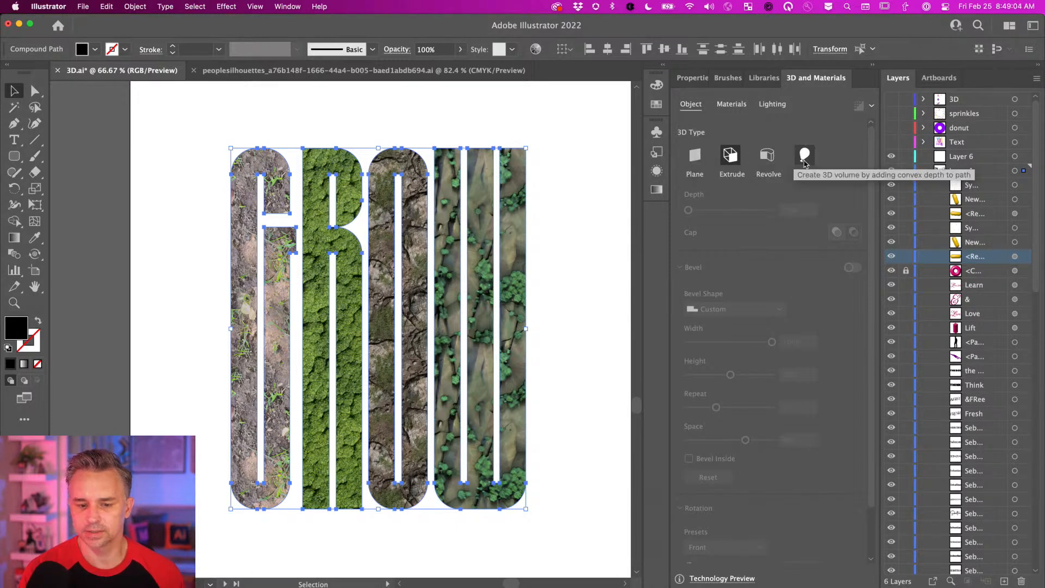
click(804, 158)
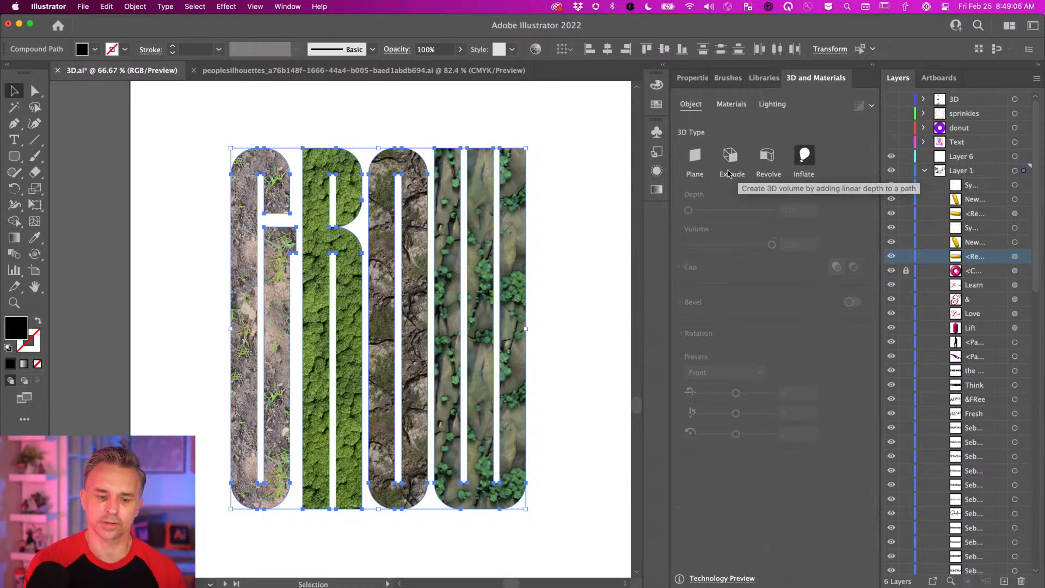
Step: Switch to Substance 3D Stager and place the Foliage a model from the starter assets in front of the W
mouse_move(329, 581)
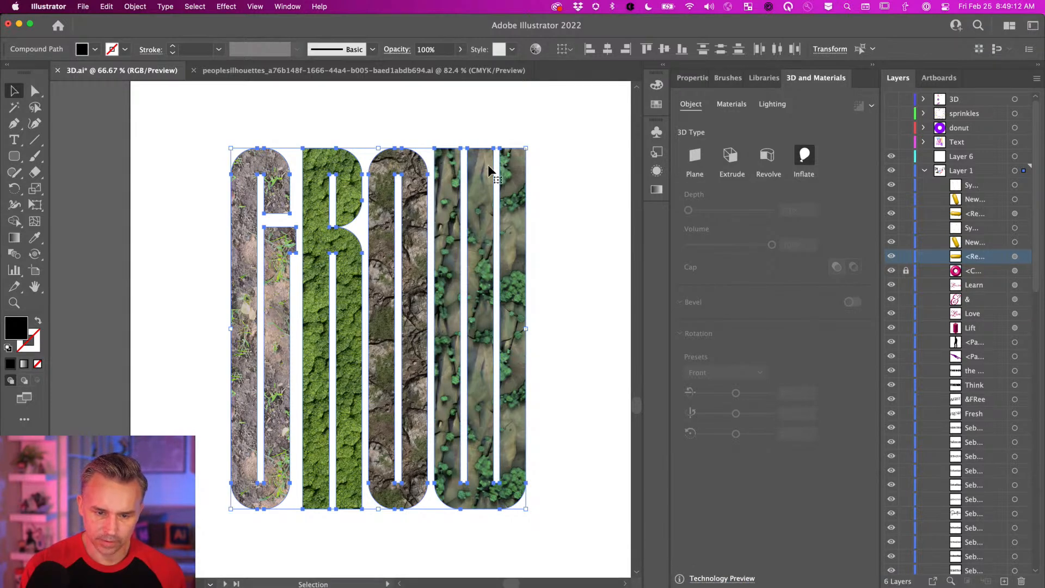
mouse_move(255, 581)
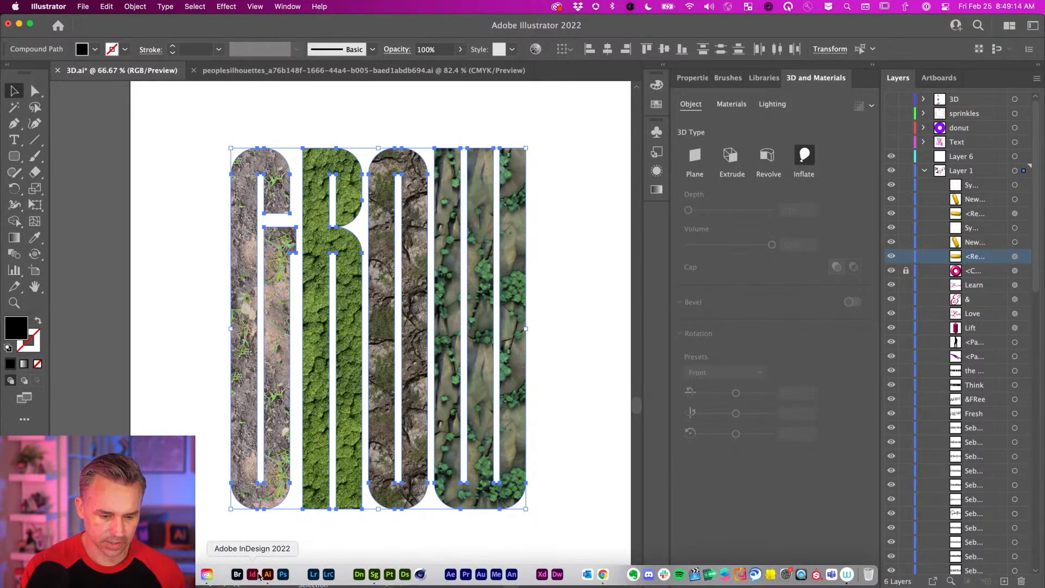
click(373, 574)
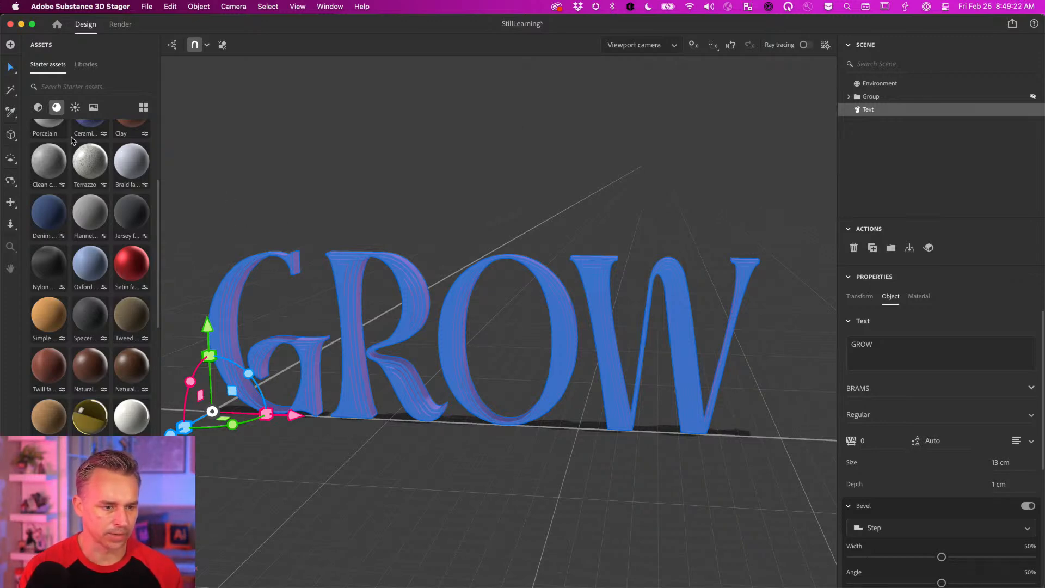
click(37, 108)
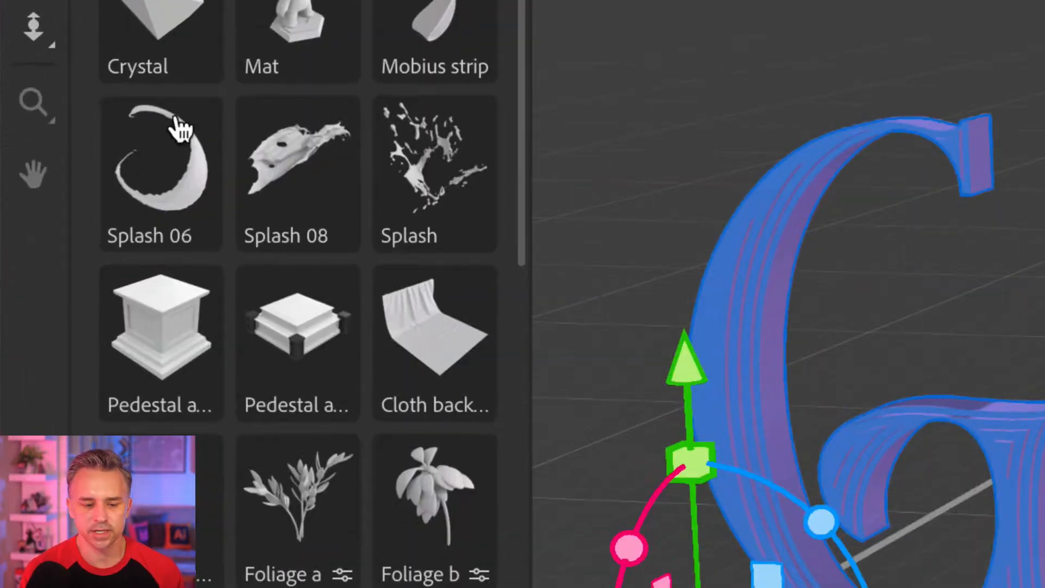
scroll(245, 109, down, 8)
scroll(250, 156, up, 5)
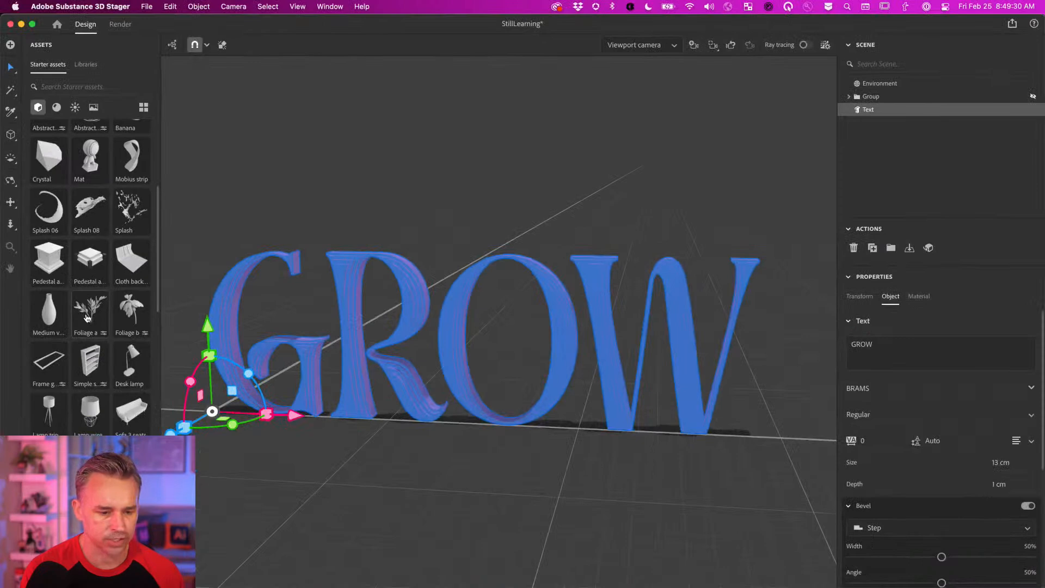
drag(86, 318, 679, 450)
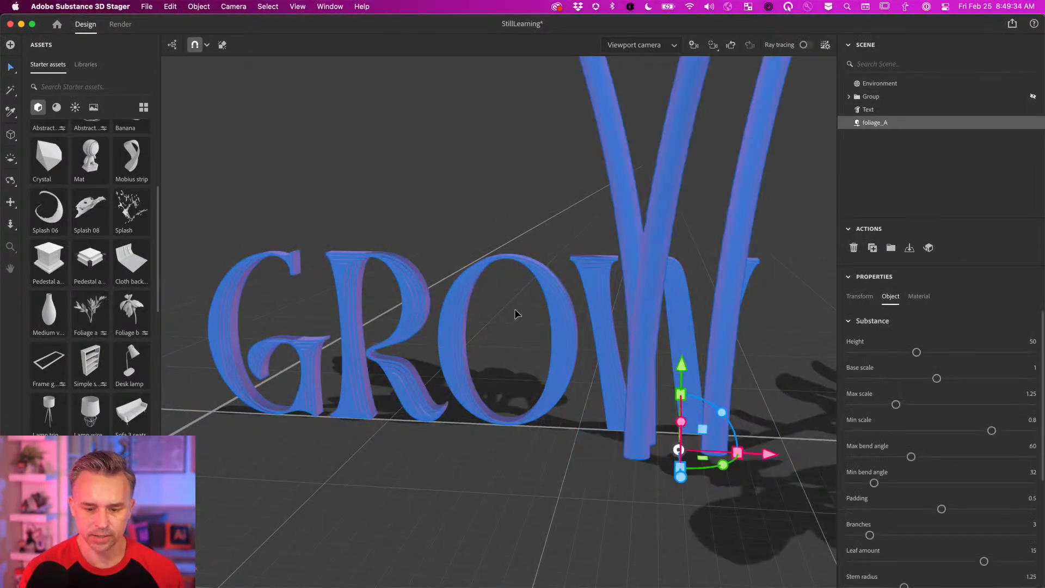
Step: Scale down the foliage_A plant and move it back to the base of the W
drag(683, 398, 685, 393)
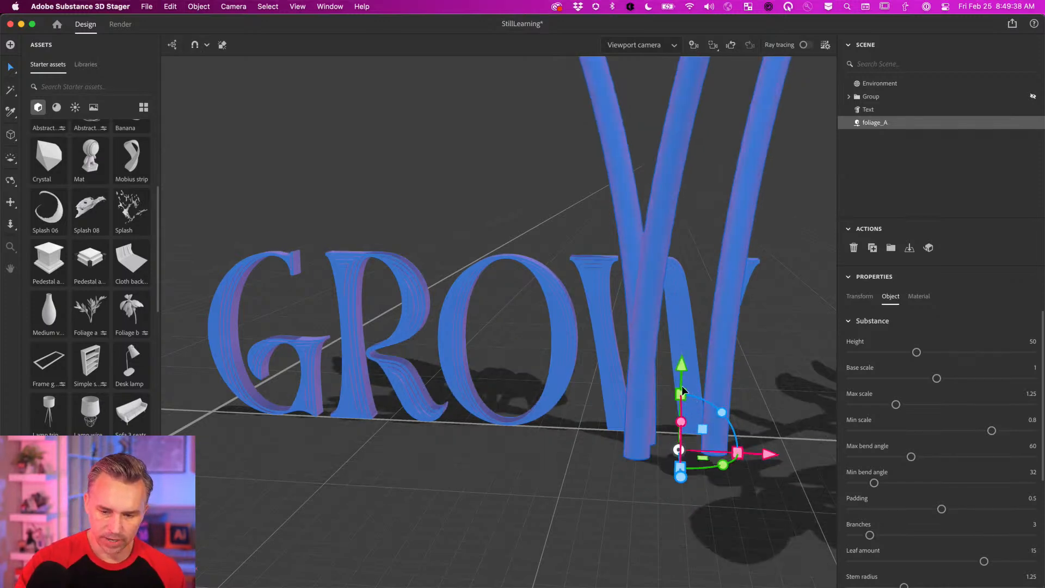
drag(739, 452, 703, 490)
drag(668, 383, 689, 371)
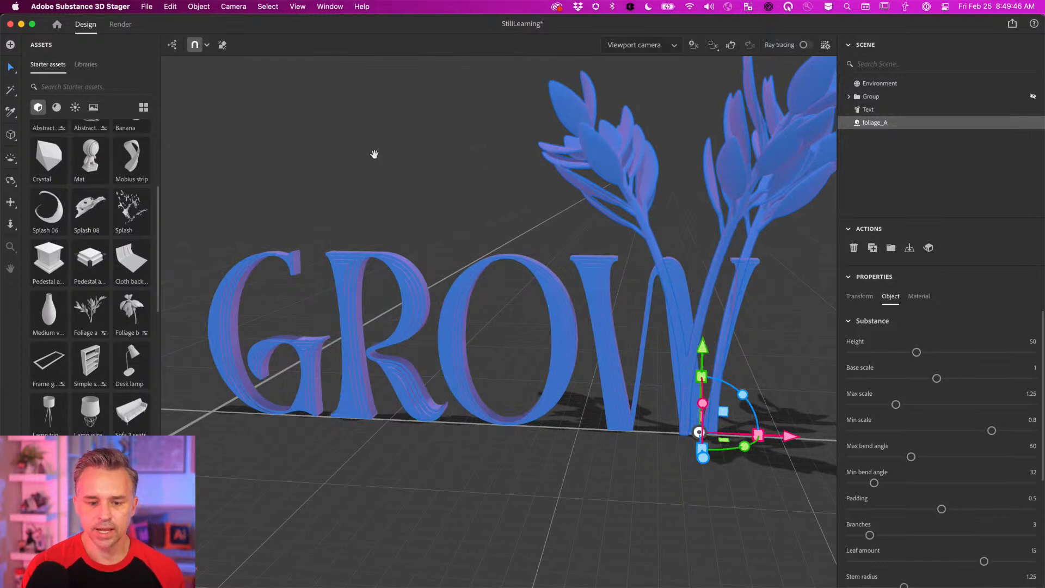
Step: Set foliage_A's leaf amount to 9, stem radius to 1.01 and min scale to 0.87
key(1)
drag(427, 131, 468, 159)
key(2)
drag(532, 139, 432, 162)
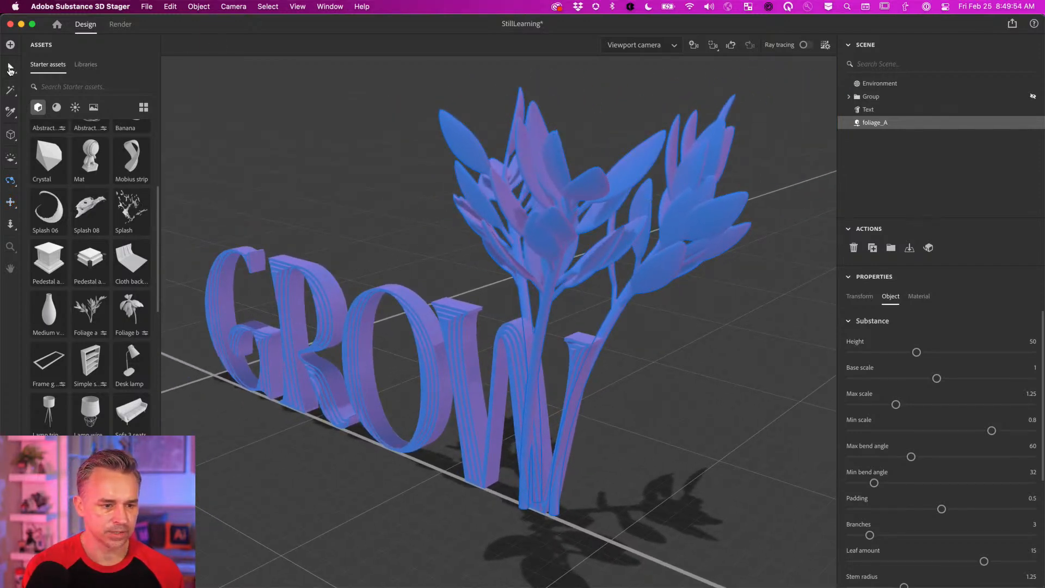
click(9, 68)
click(470, 177)
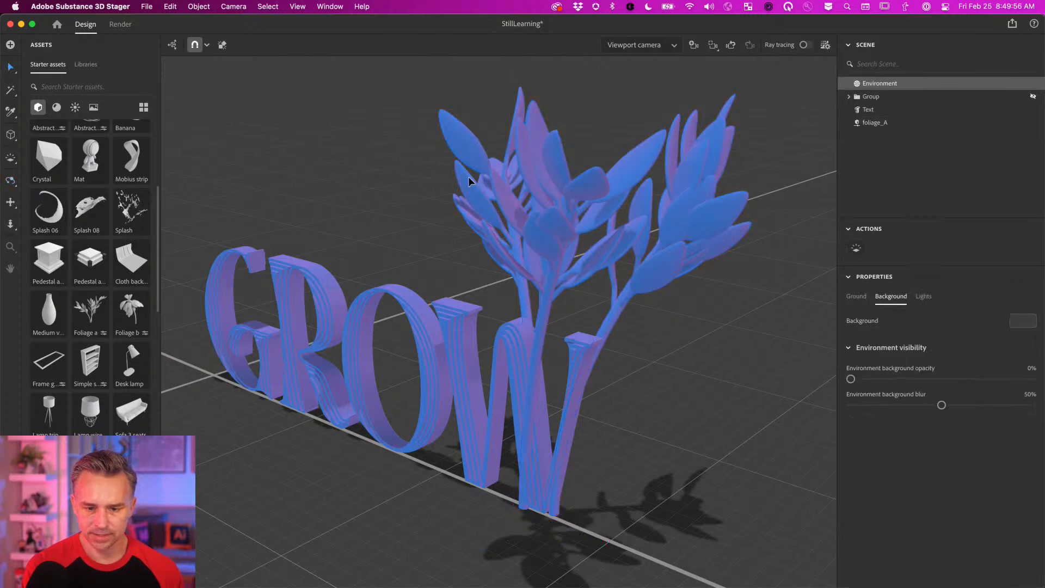
click(589, 182)
scroll(995, 417, down, 3)
scroll(964, 337, up, 3)
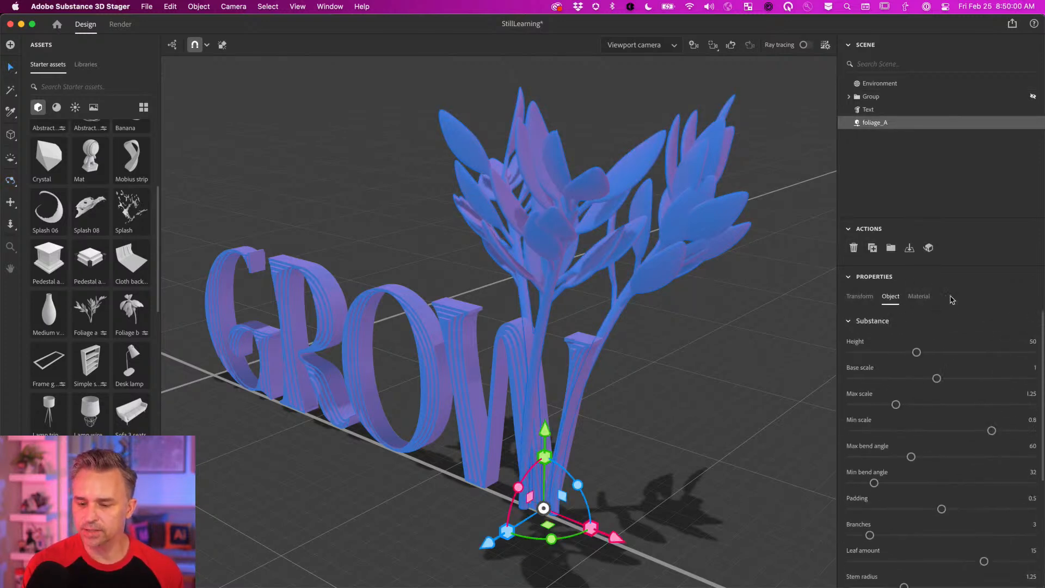
scroll(965, 336, down, 1)
drag(959, 217, 959, 144)
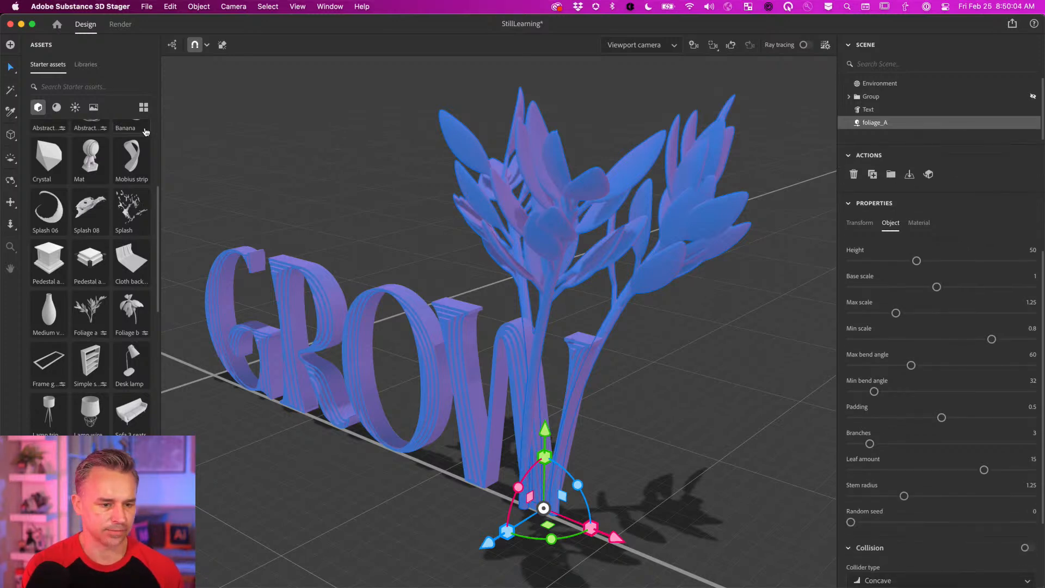
scroll(937, 289, up, 1)
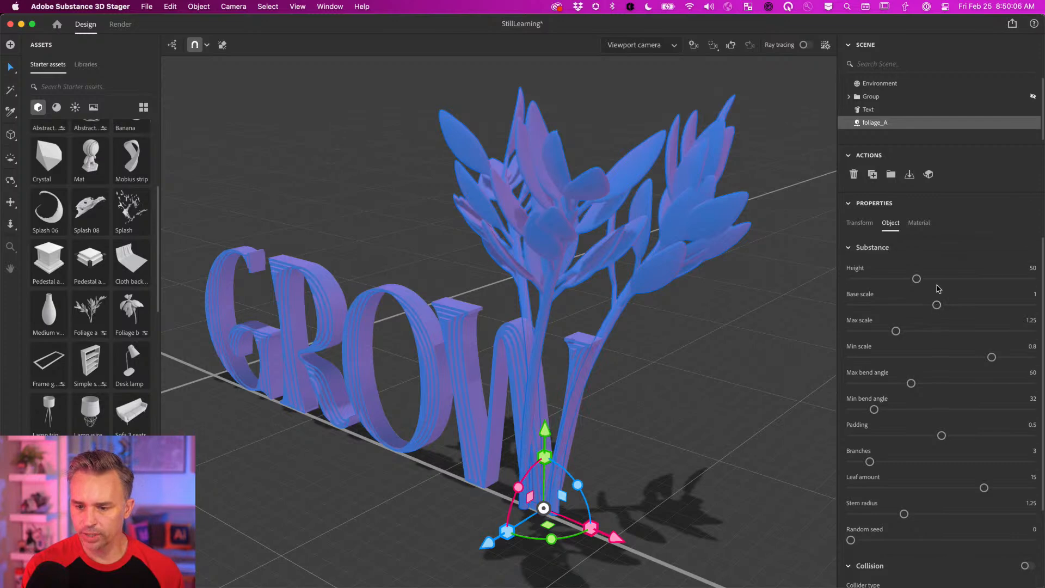
scroll(889, 419, down, 3)
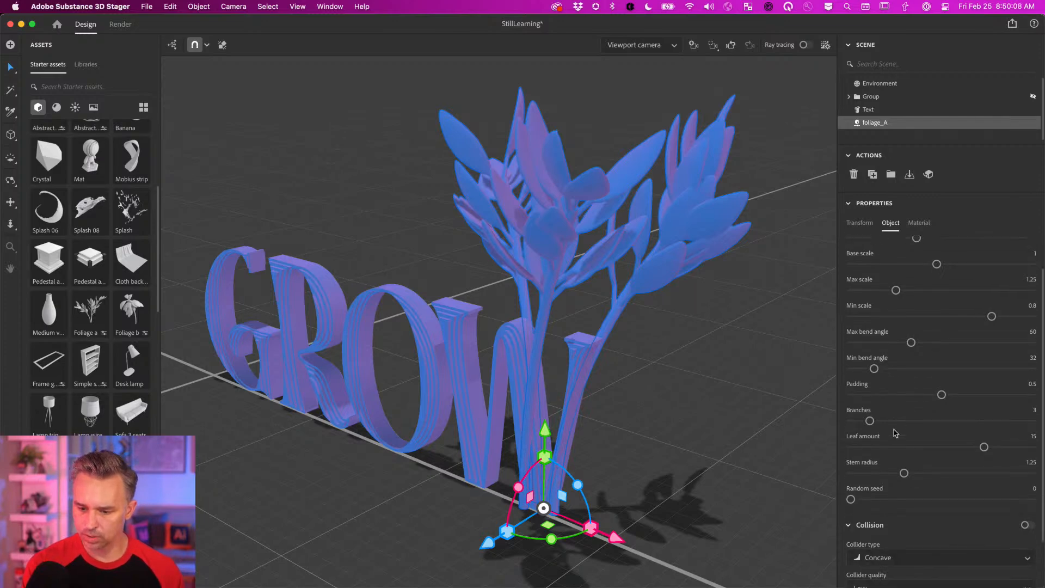
drag(988, 428, 893, 451)
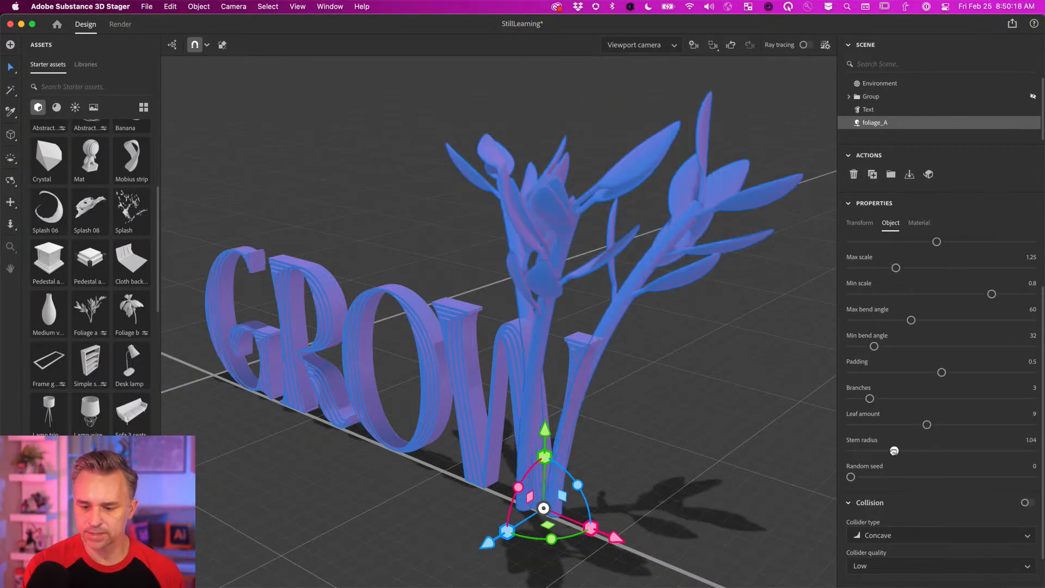
drag(991, 296, 1007, 310)
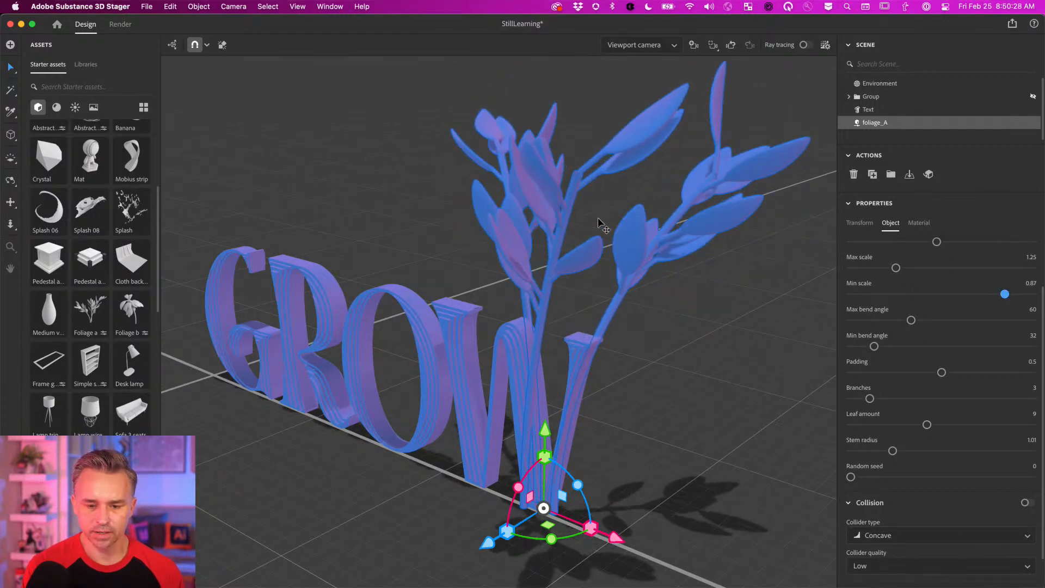
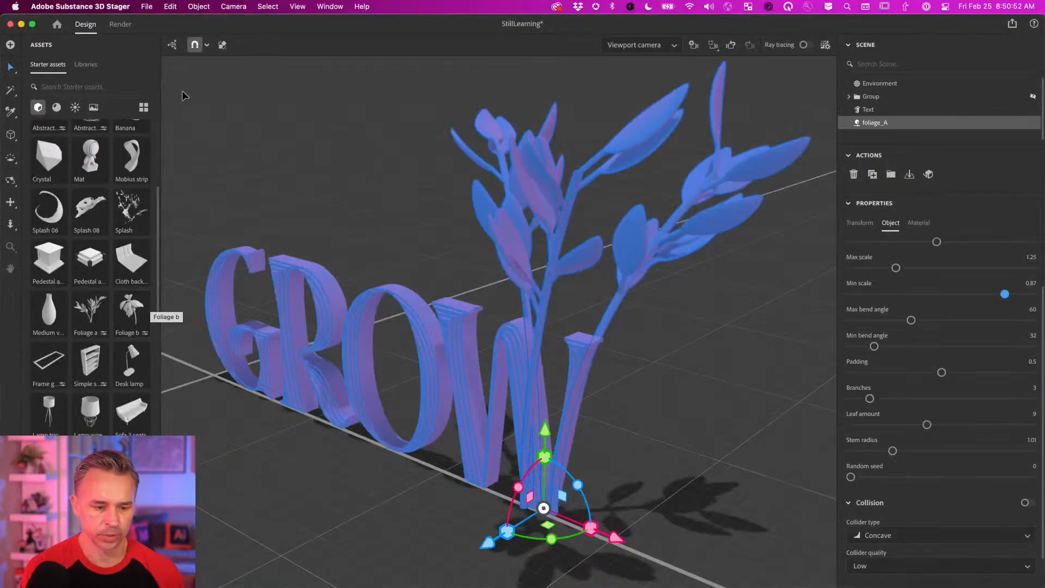
Step: Add the Foliage b model, scale it down and position it so it grows out of the letter R
drag(139, 327, 300, 258)
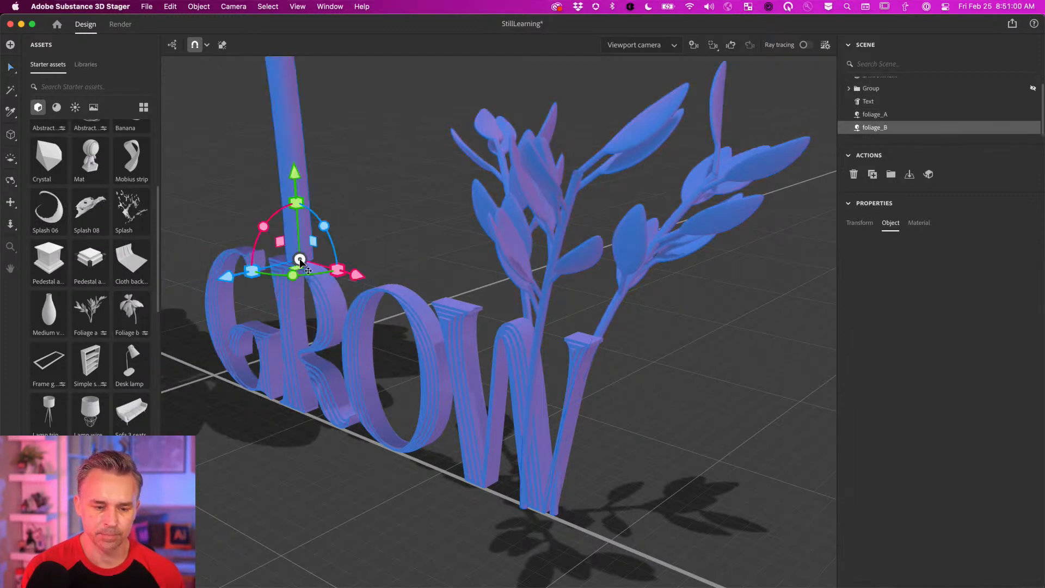
drag(294, 204, 297, 236)
drag(359, 342, 346, 341)
drag(413, 346, 415, 348)
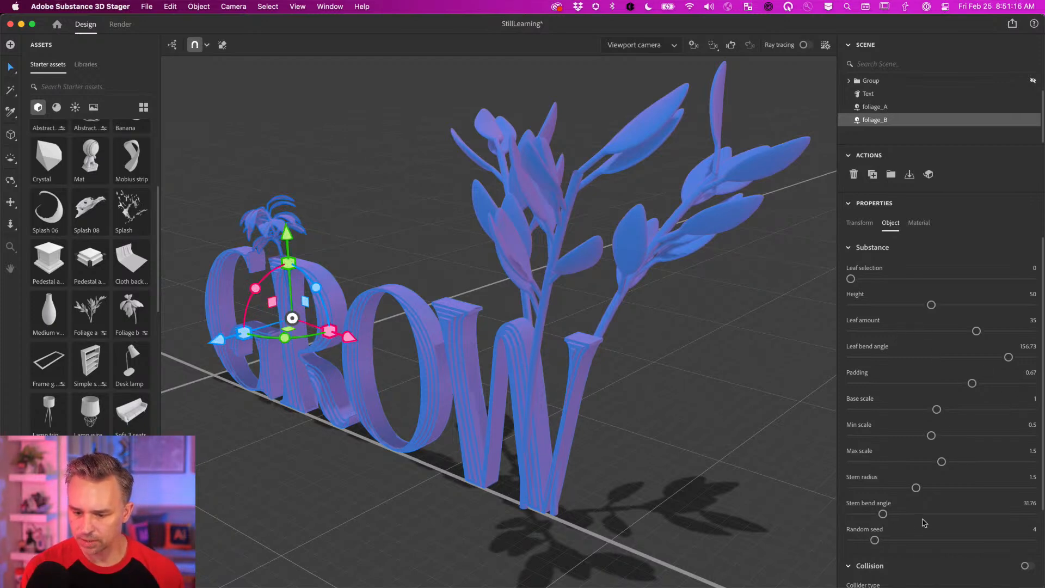
Step: Set foliage_B's stem radius to 1.86, scale the plant up above the R and deselect it
mouse_move(917, 493)
mouse_down()
mouse_move(1043, 489)
mouse_move(932, 488)
mouse_up()
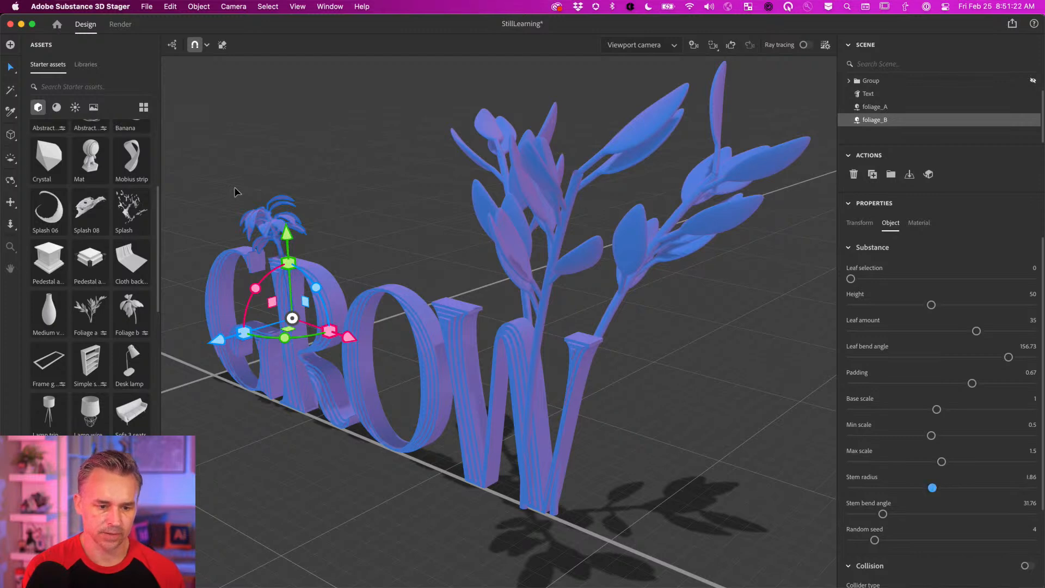
drag(288, 264, 289, 238)
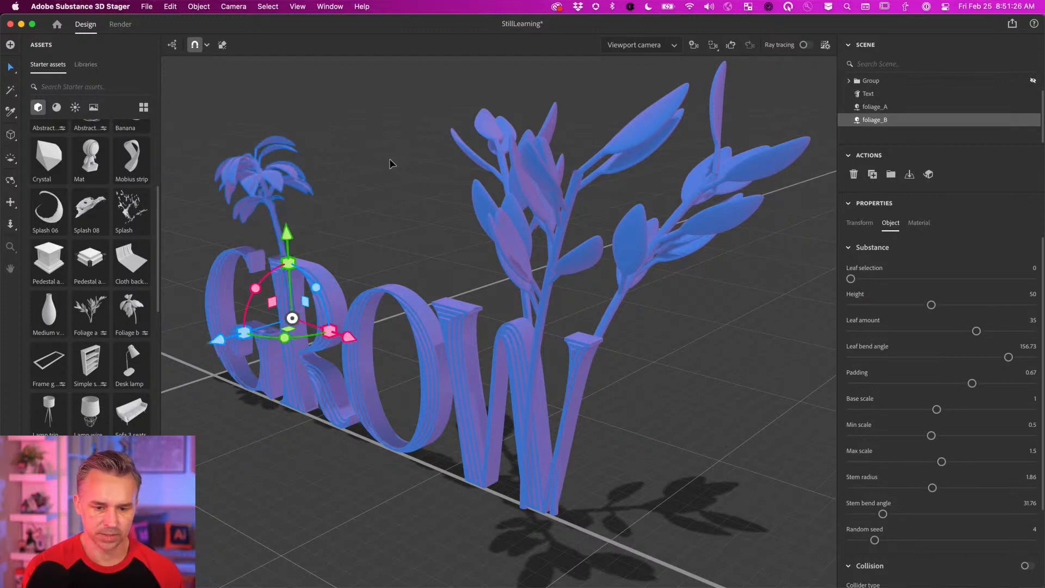
click(380, 188)
Step: Give the scene object list more room and leave its Group collapsed
key(v)
key(1)
drag(405, 206, 441, 230)
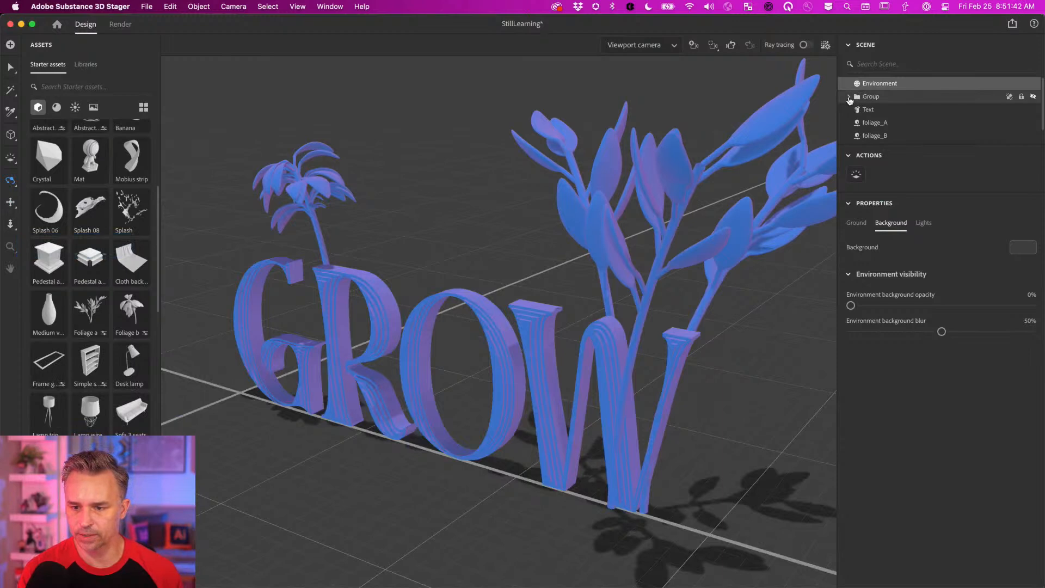
click(849, 98)
drag(960, 146, 967, 258)
click(849, 96)
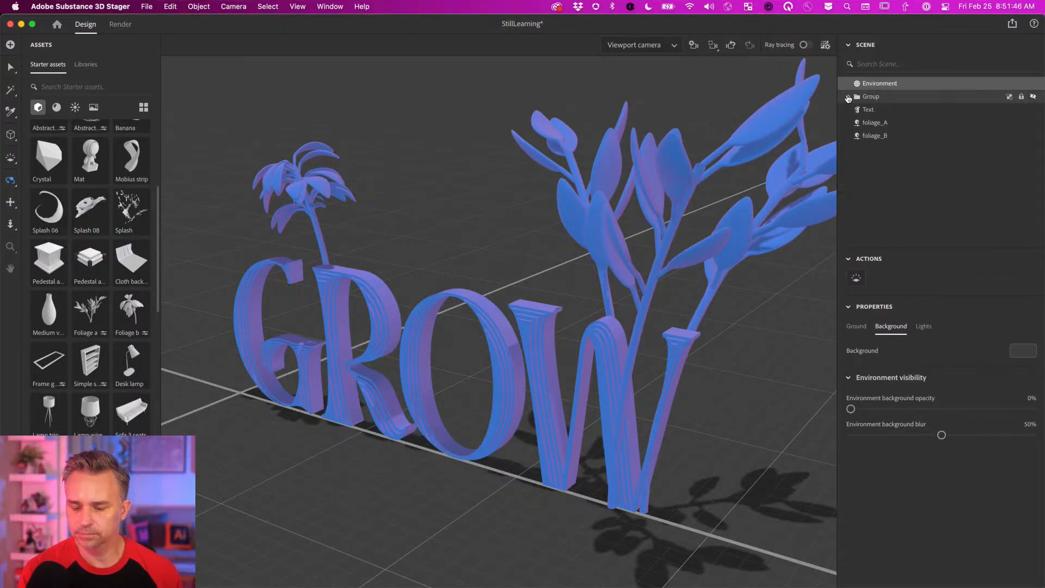
Step: Add the Sun environment light from the starter assets to the scene's lights
click(924, 326)
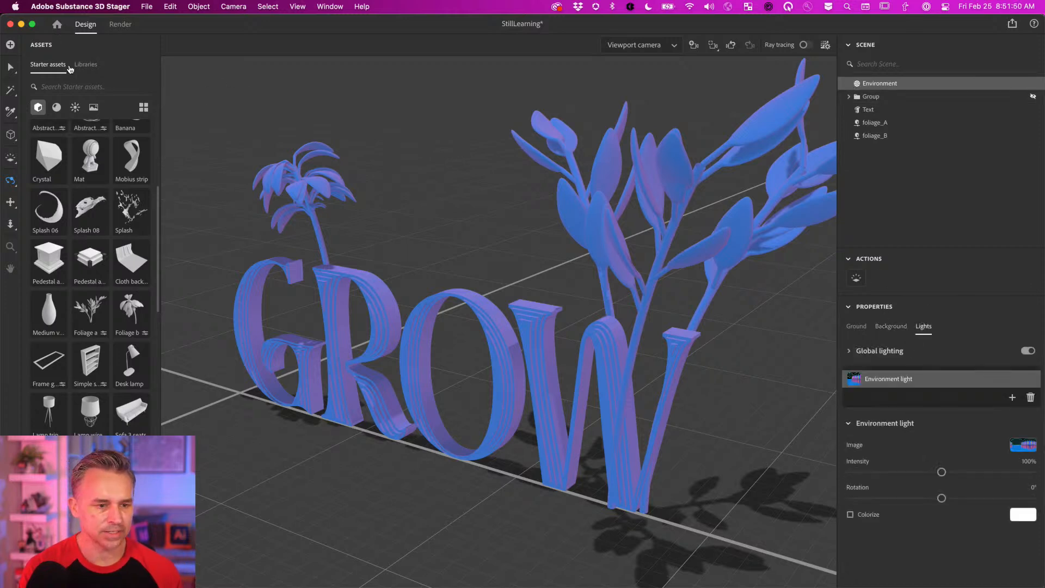
click(87, 64)
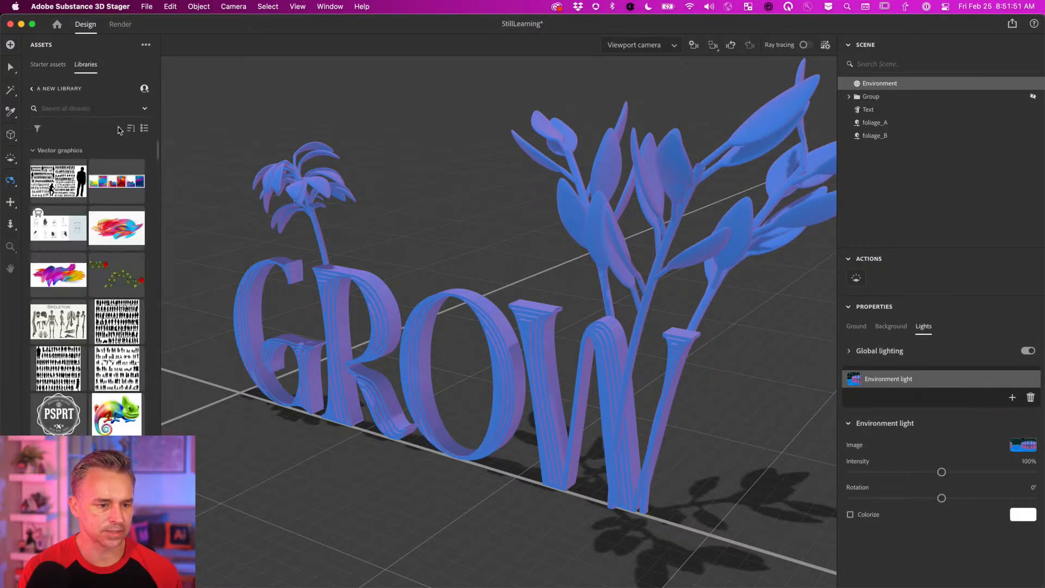
click(42, 66)
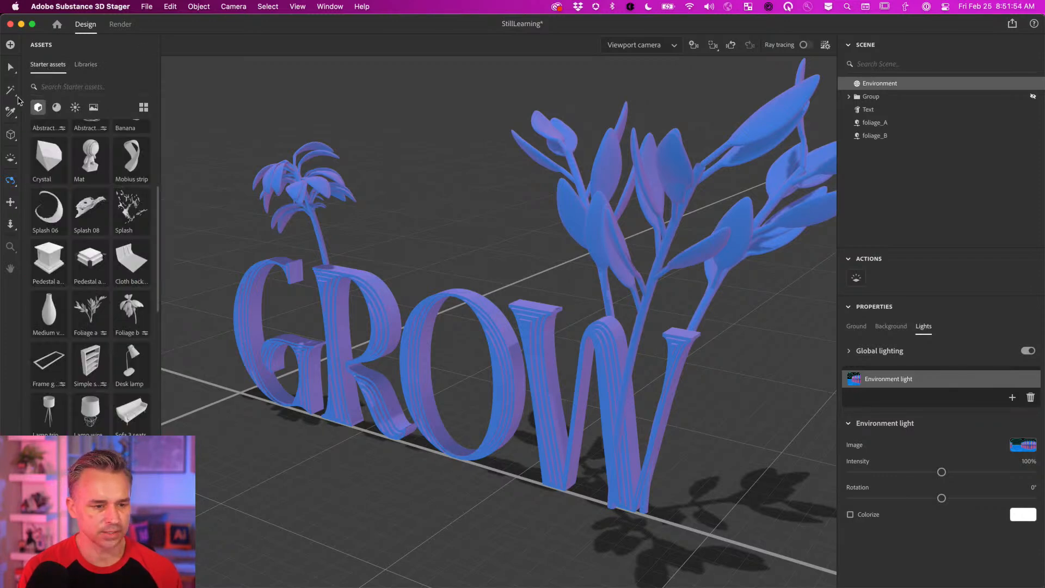
click(75, 108)
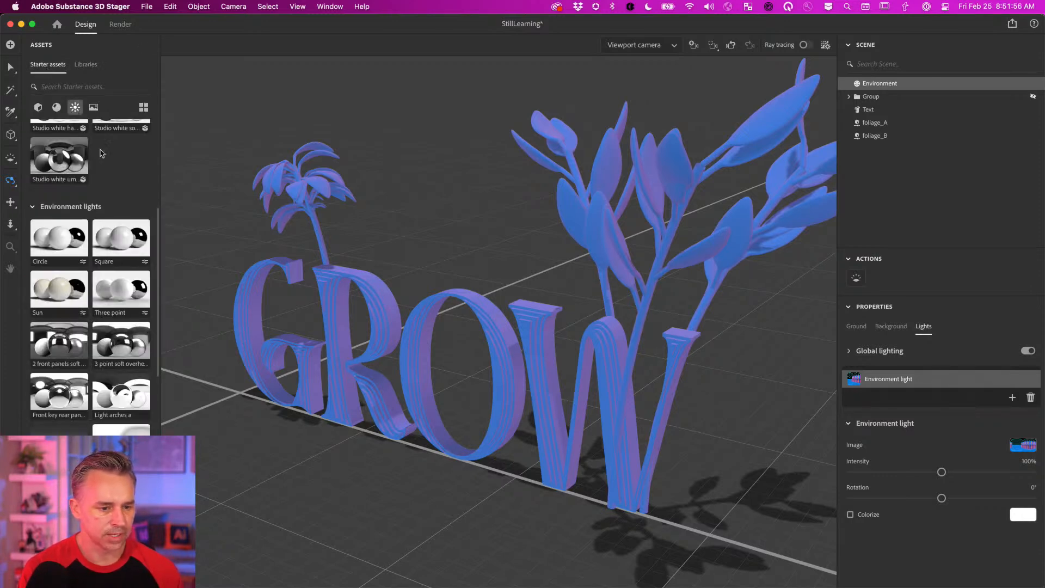
click(55, 295)
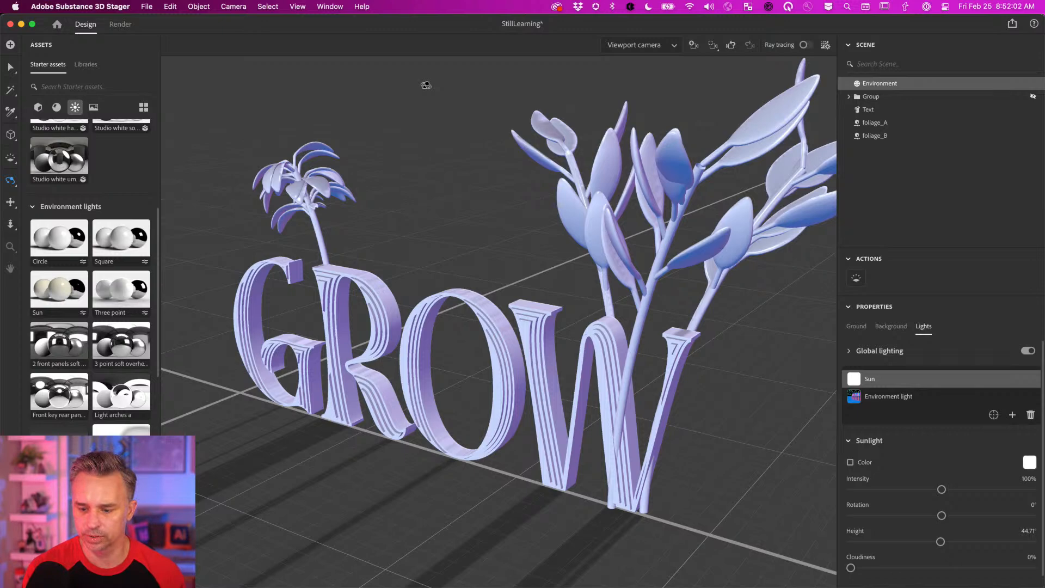
Step: Replace the environment light's image with the Cave entry in the forest starter asset
scroll(90, 327, down, 5)
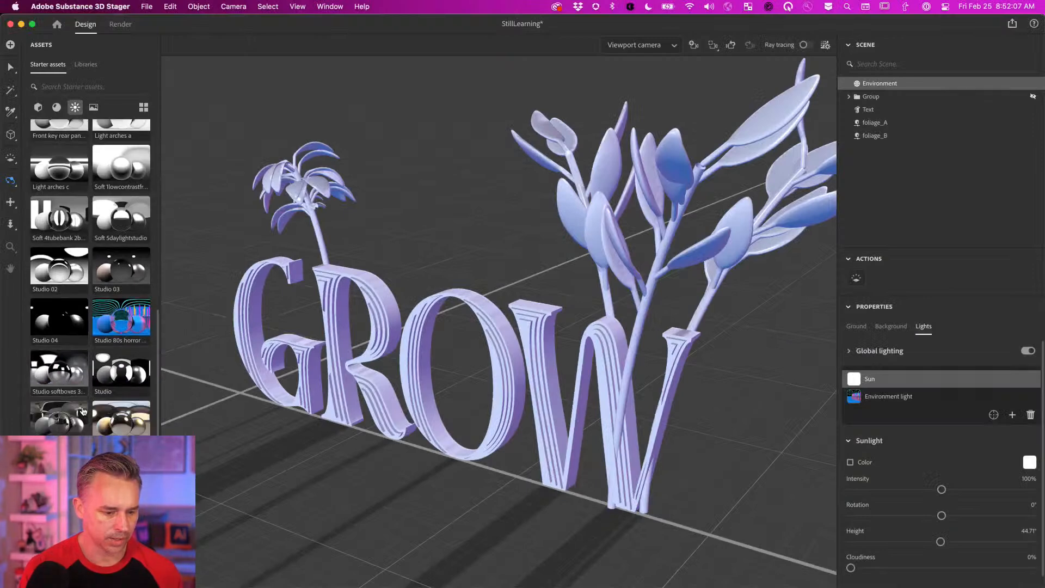
scroll(82, 411, down, 8)
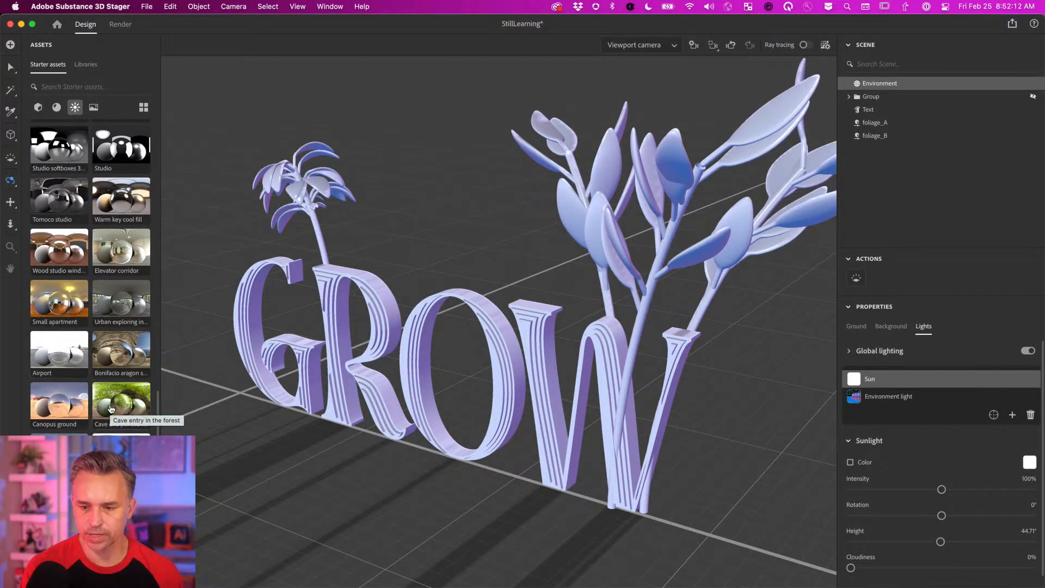
click(111, 409)
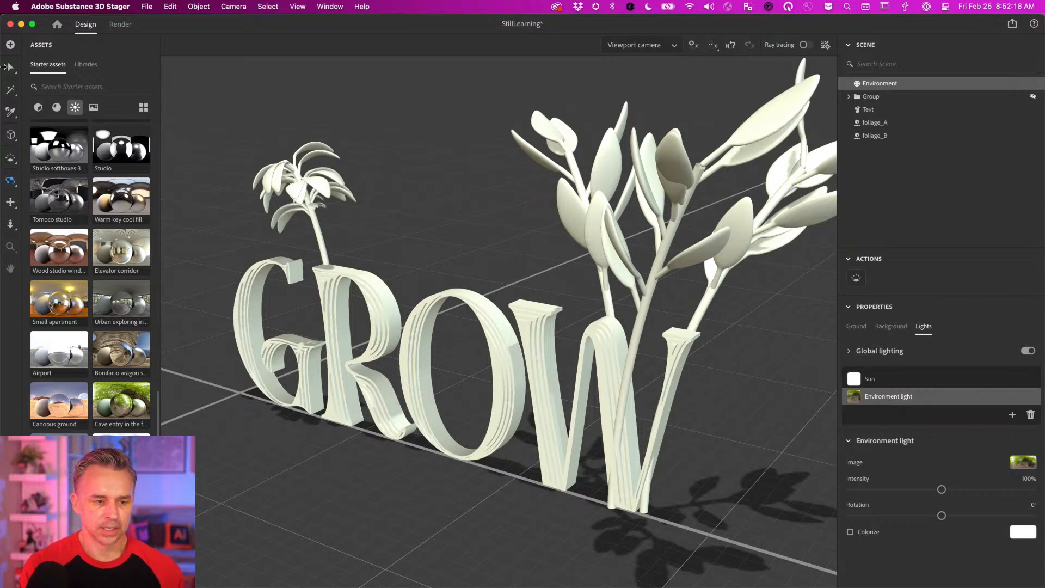
Step: Select the GROW text, show its material settings and give the properties area more room
click(9, 67)
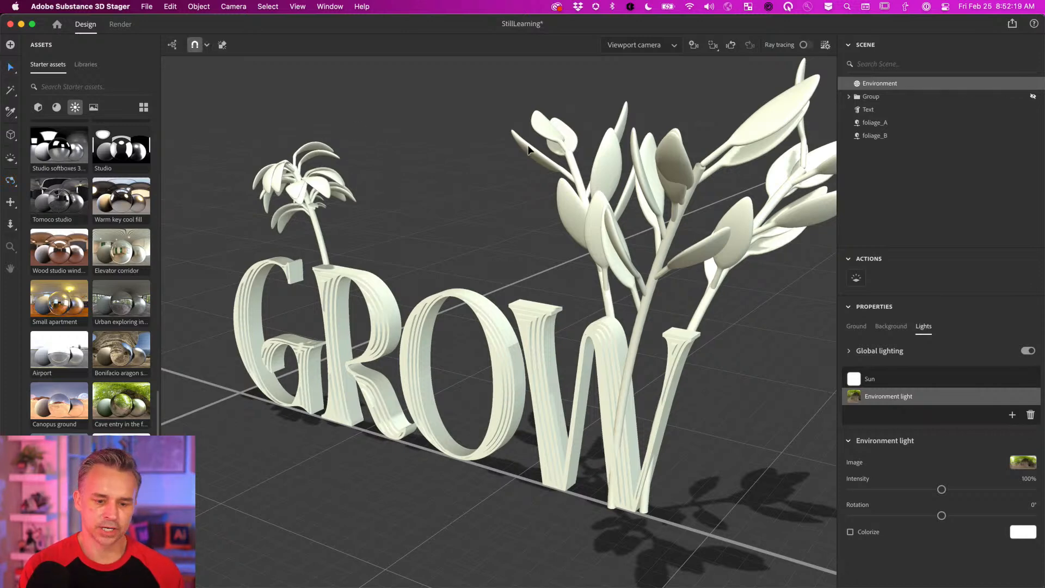
click(533, 344)
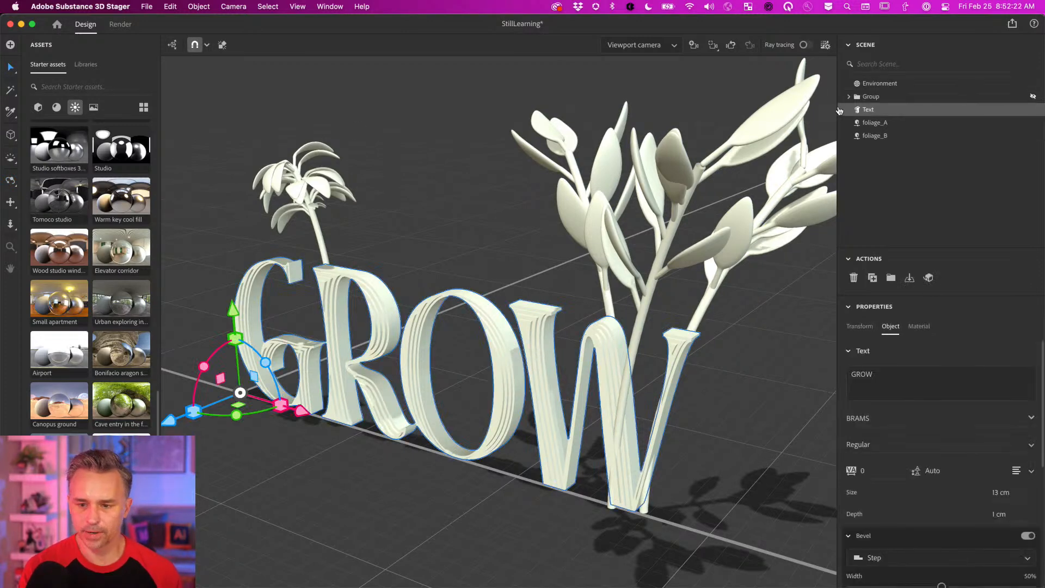
click(919, 327)
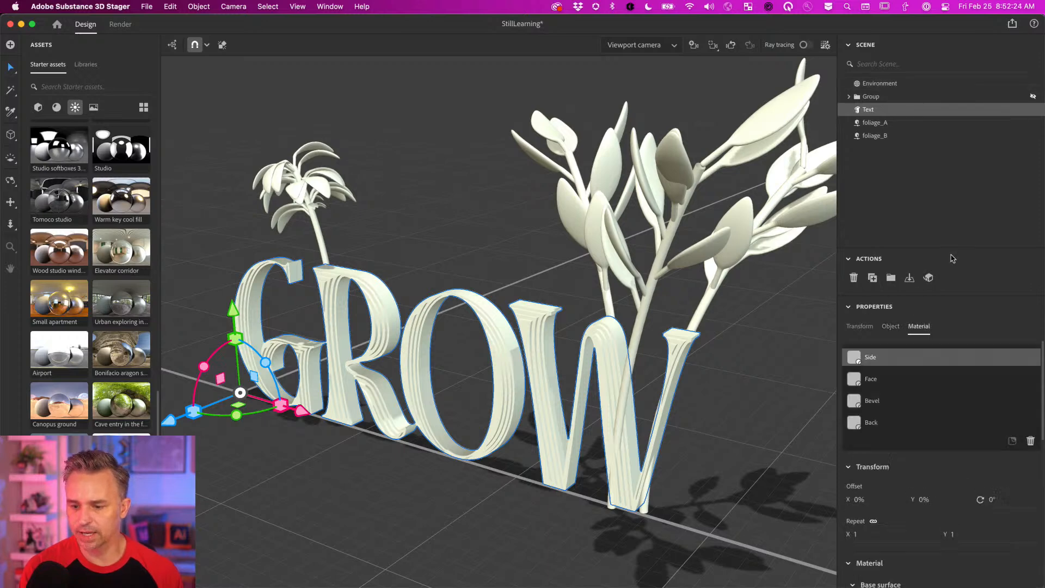
drag(952, 246, 941, 125)
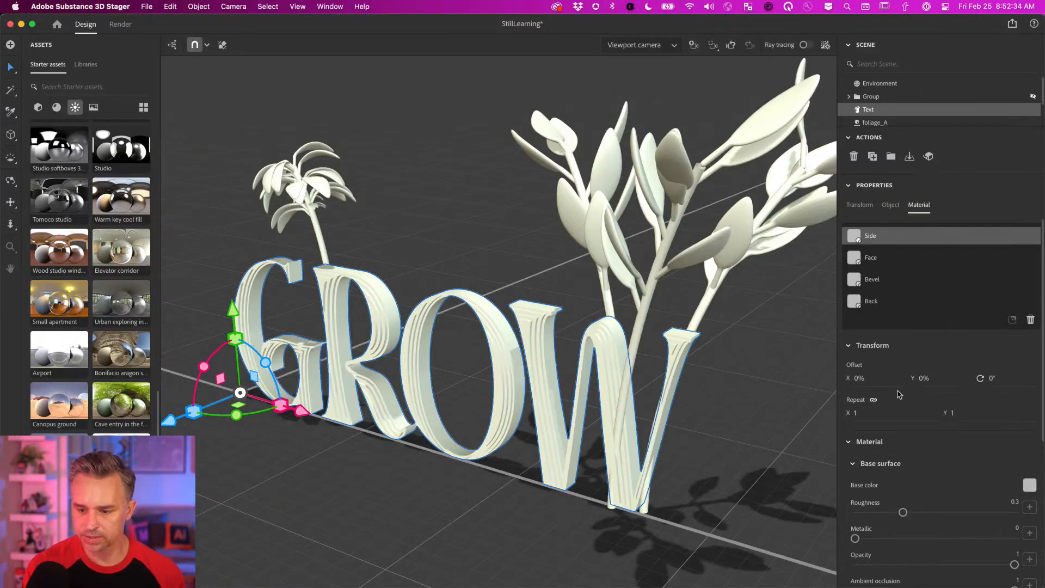
Step: Find the red "Metal fl..." material among the starter materials and apply it to all surfaces of the GROW text
click(56, 108)
scroll(90, 419, up, 2)
scroll(90, 420, up, 8)
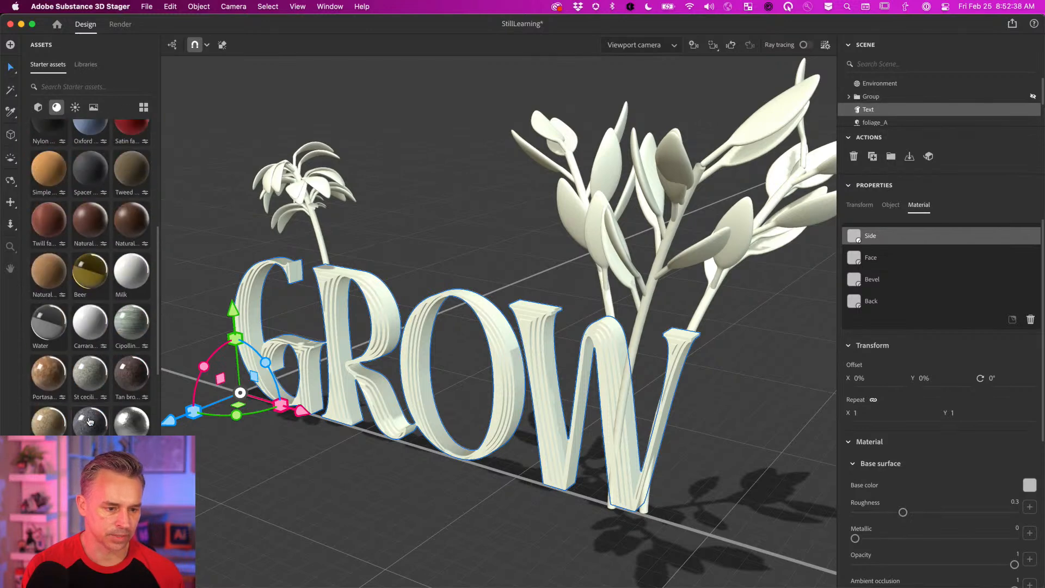
scroll(90, 421, down, 3)
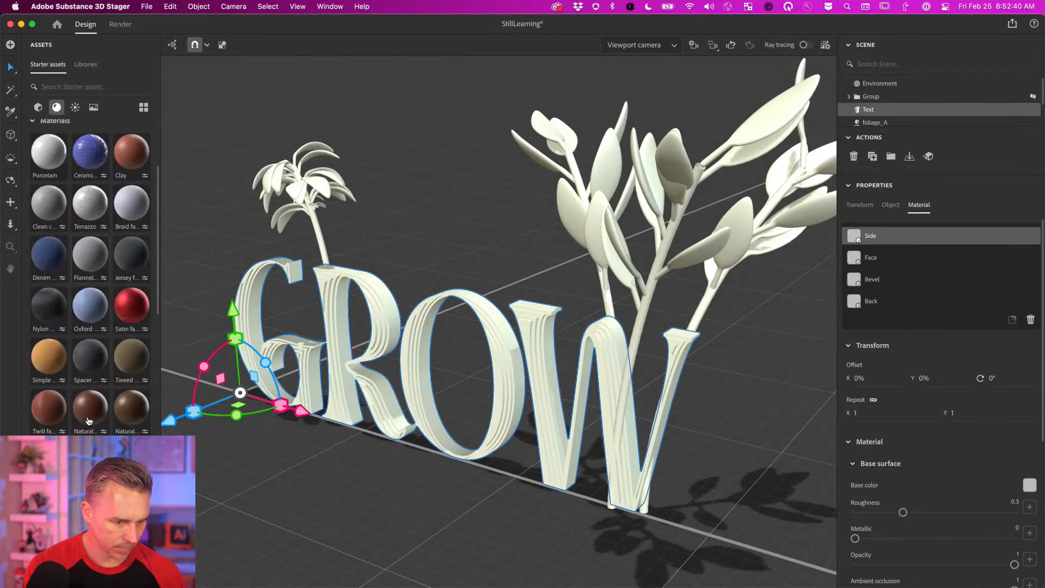
scroll(89, 421, down, 10)
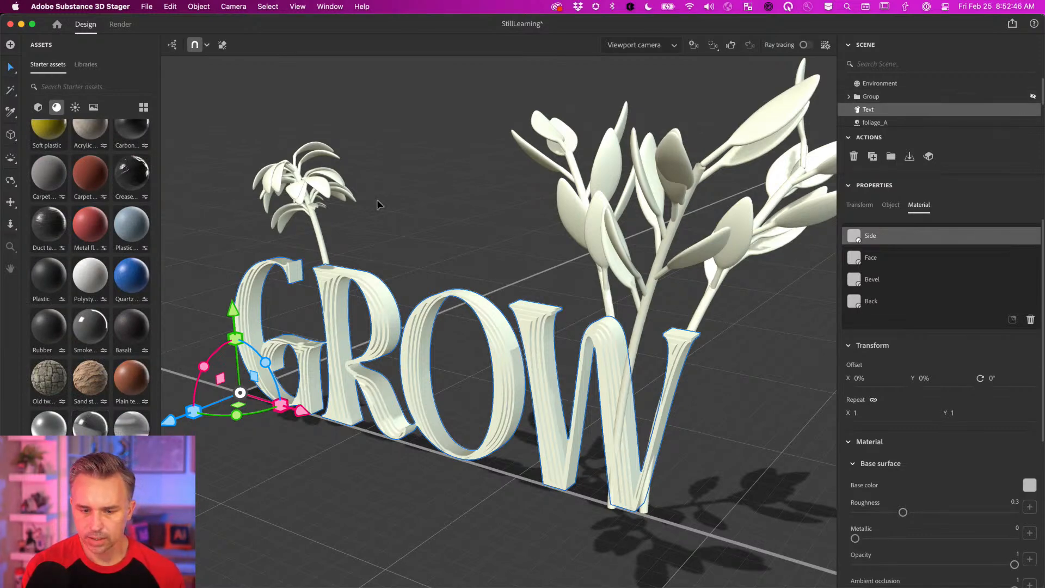
scroll(71, 202, up, 8)
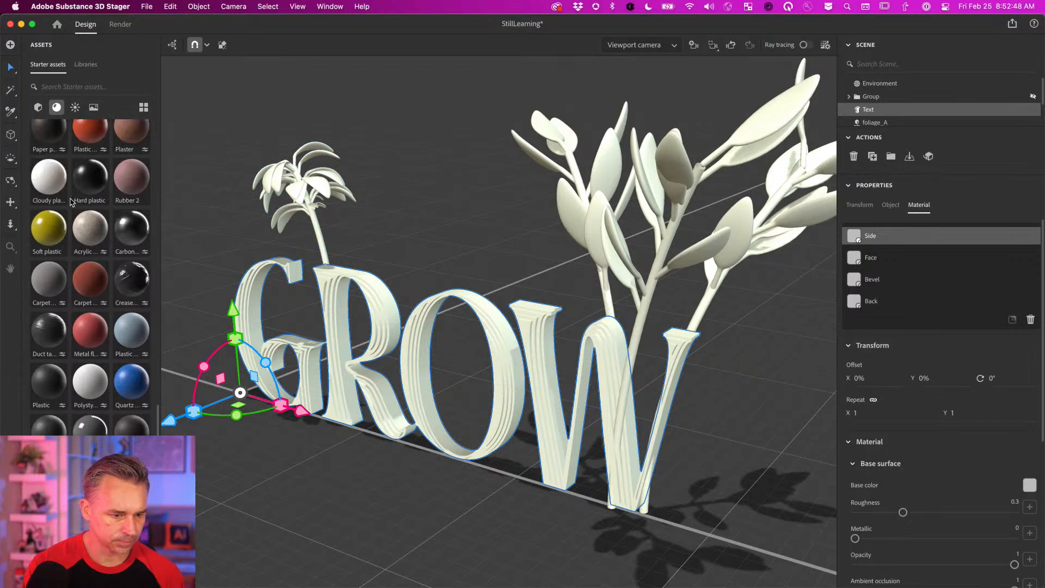
scroll(71, 203, down, 10)
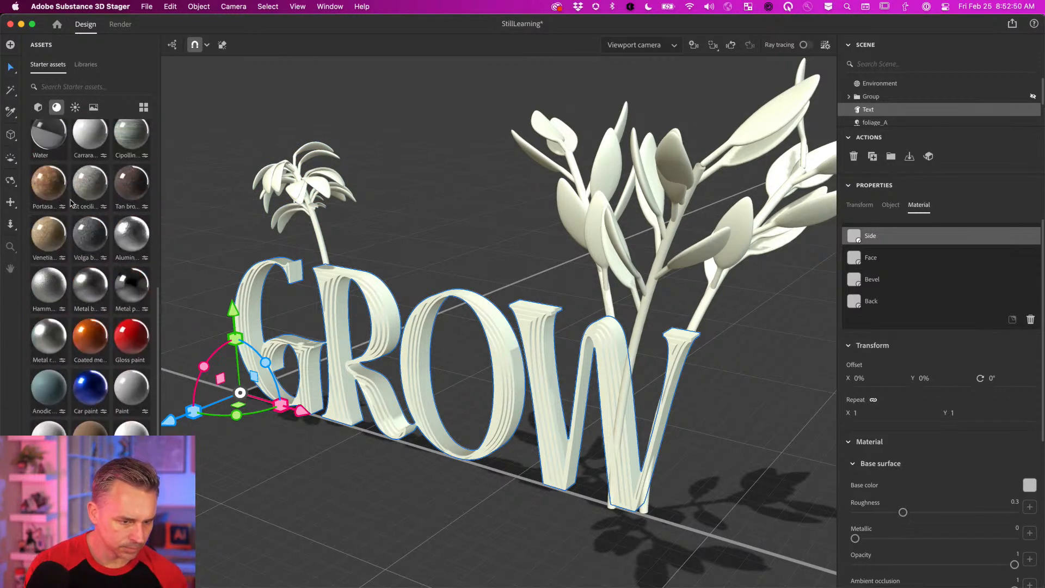
scroll(71, 203, up, 5)
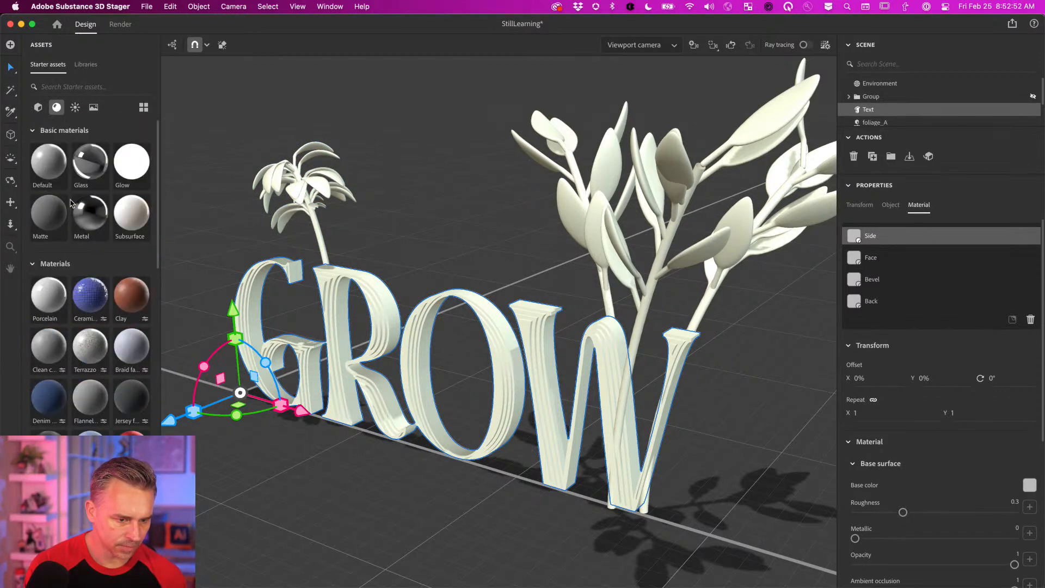
scroll(70, 203, down, 8)
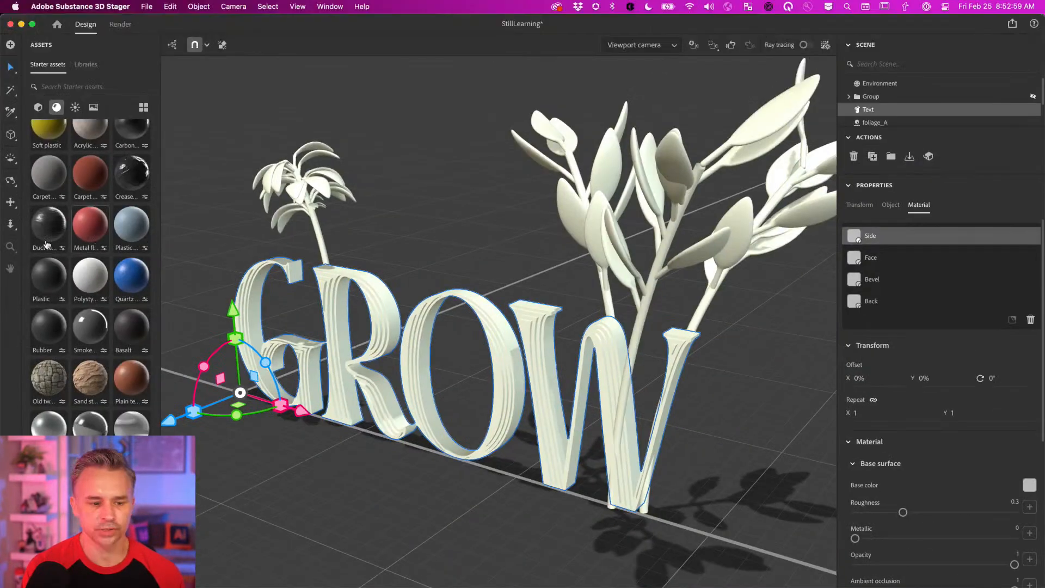
scroll(48, 244, up, 2)
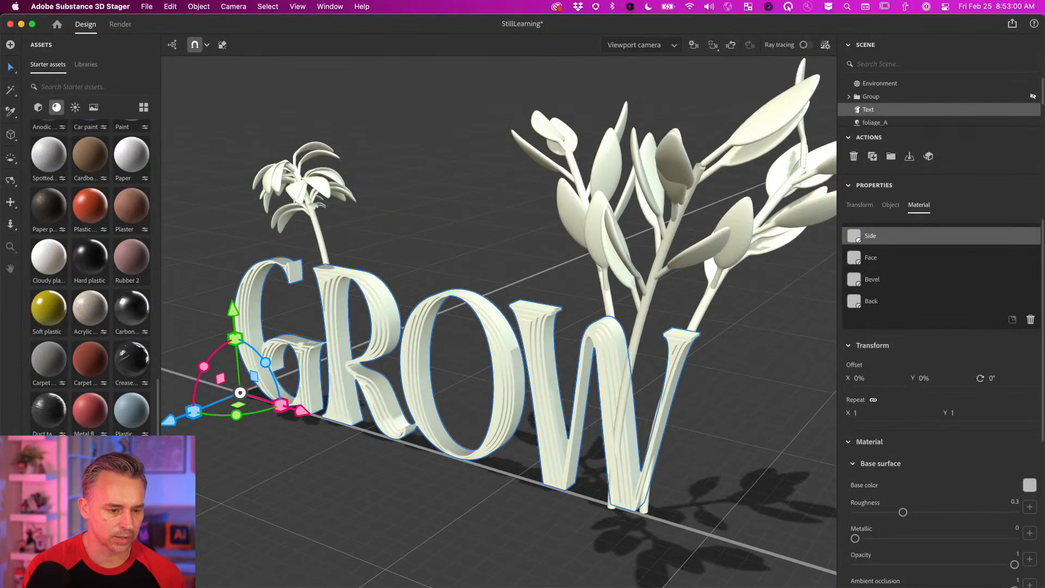
drag(85, 414, 884, 105)
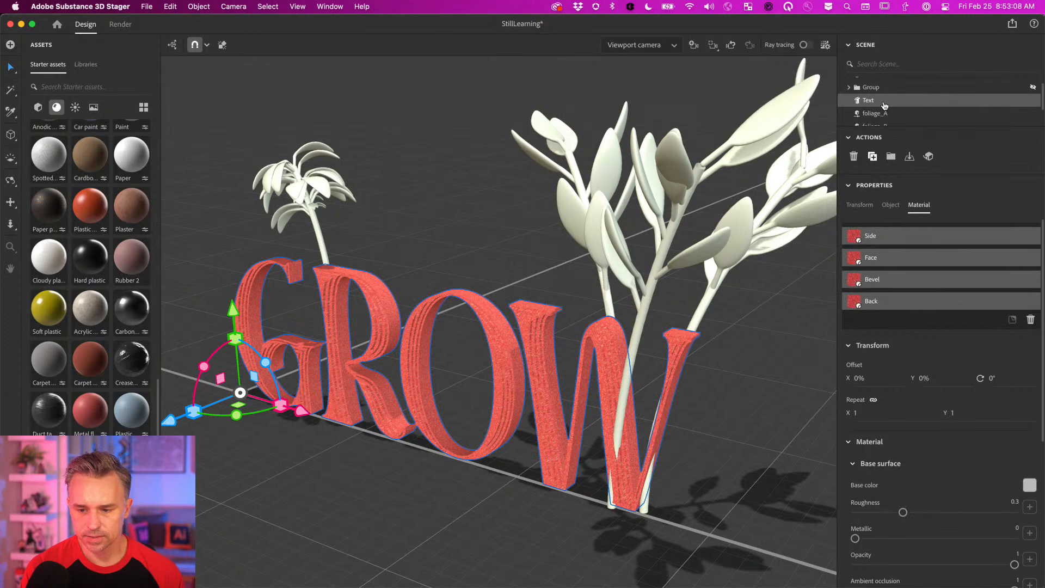
Step: Expand the Anisotropy, Height and Normal settings of the text's base surface
scroll(880, 101, down, 1)
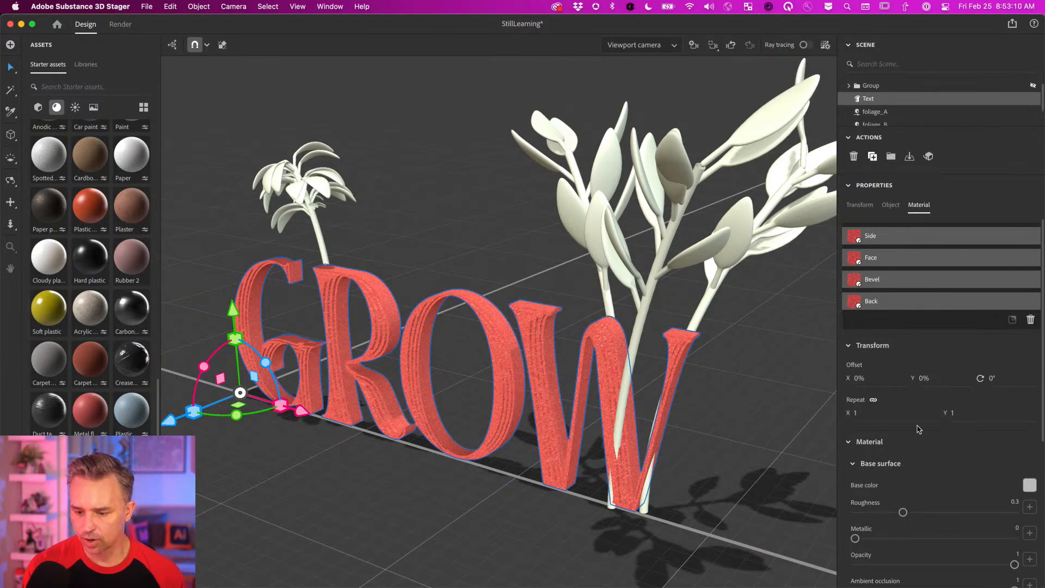
scroll(972, 465, down, 5)
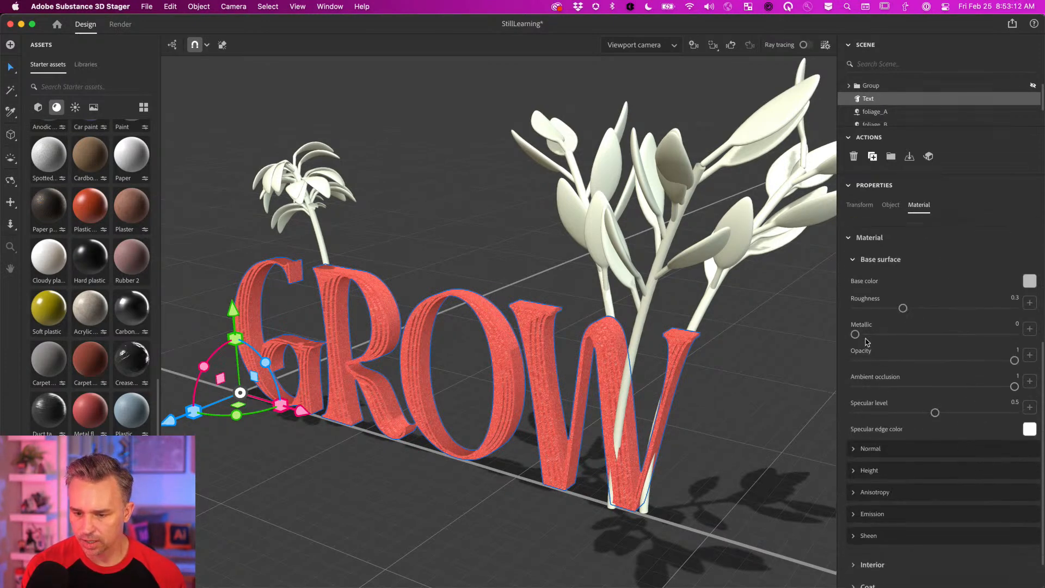
scroll(857, 453, down, 1)
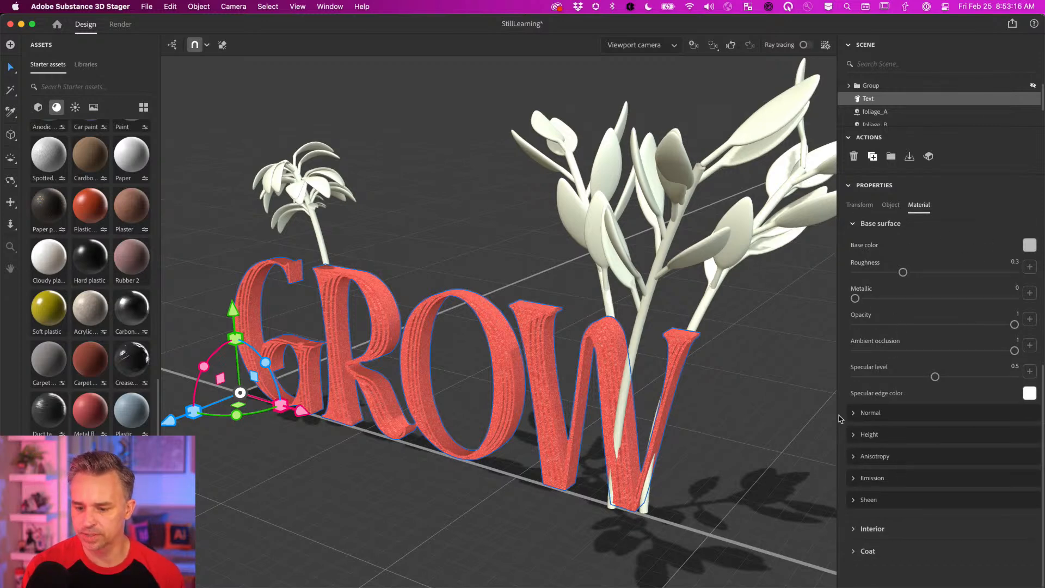
click(854, 457)
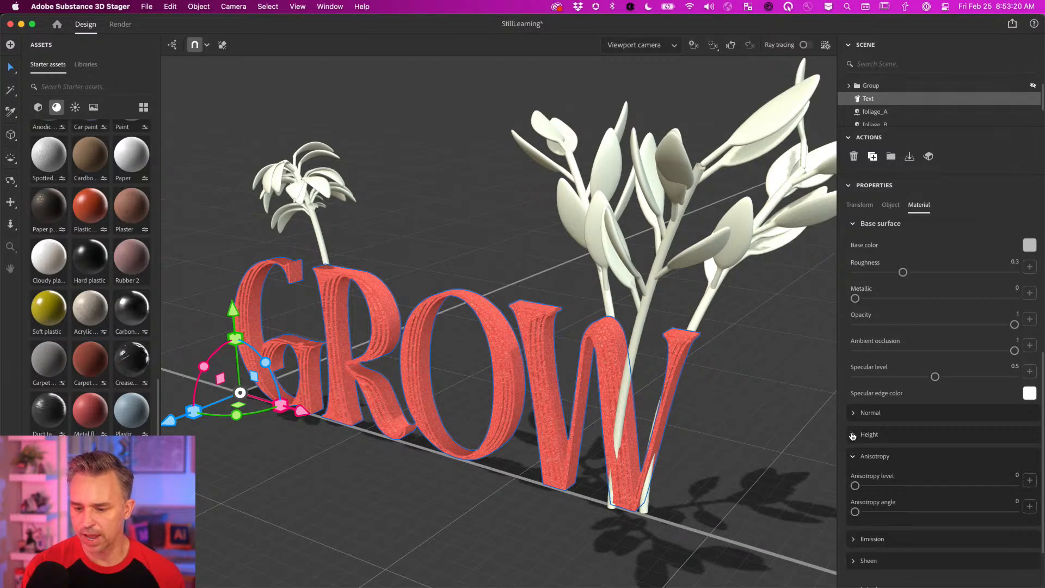
click(853, 435)
click(854, 414)
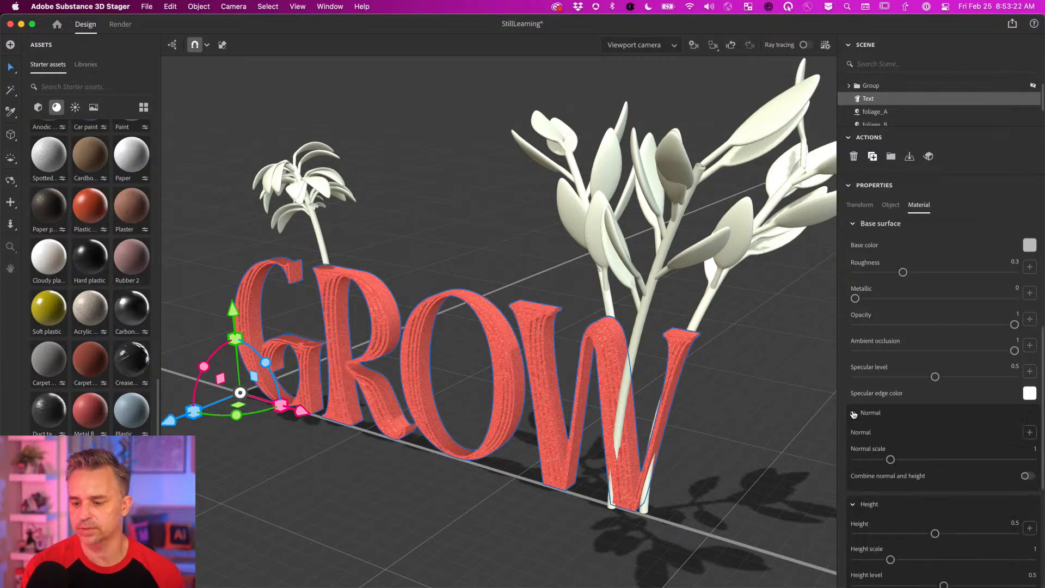
Step: Set the text material's base color to bright green, RGB 36, 255, 43
click(1029, 246)
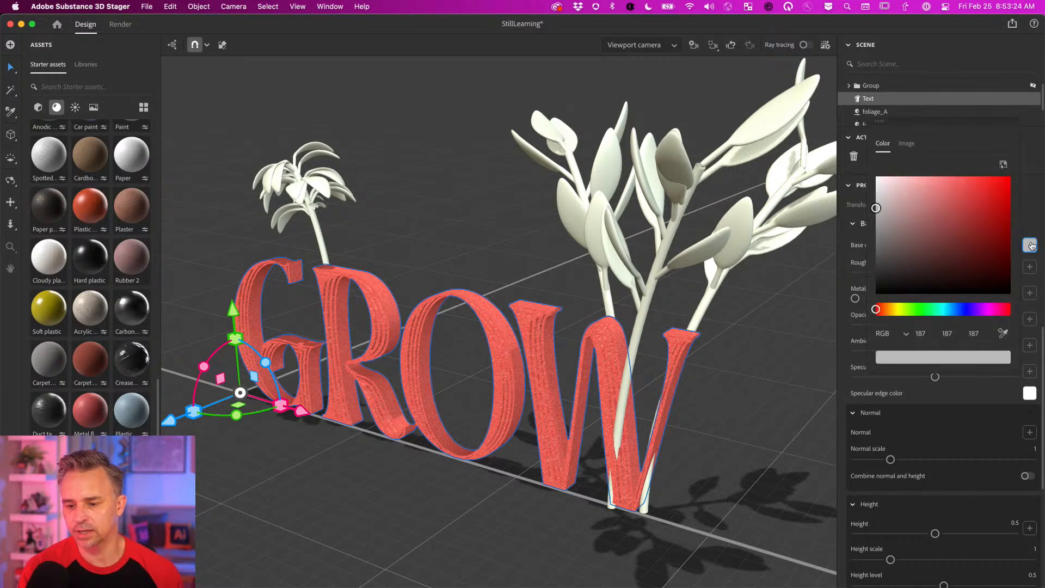
click(923, 309)
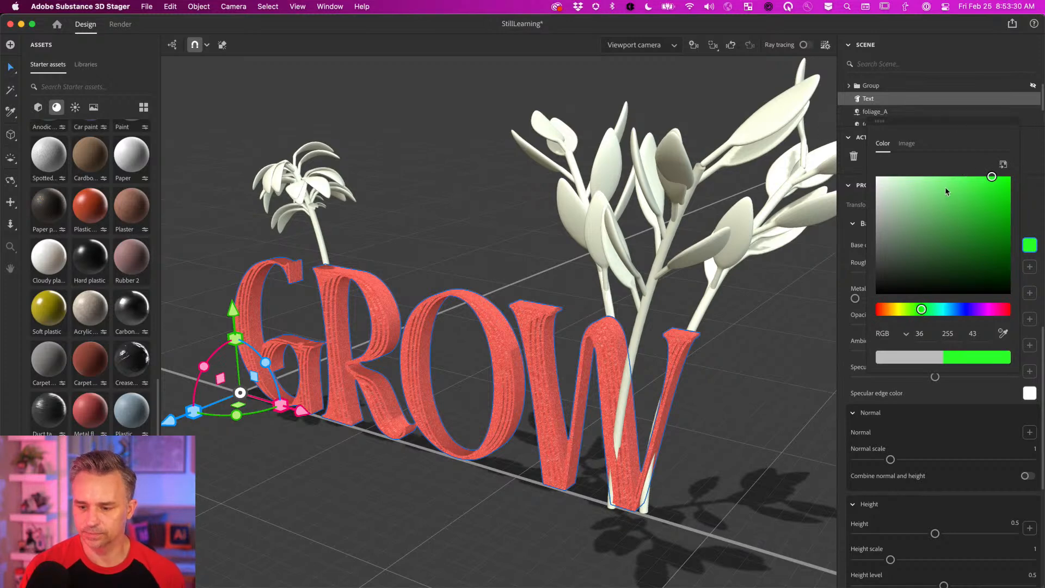
drag(926, 129, 820, 253)
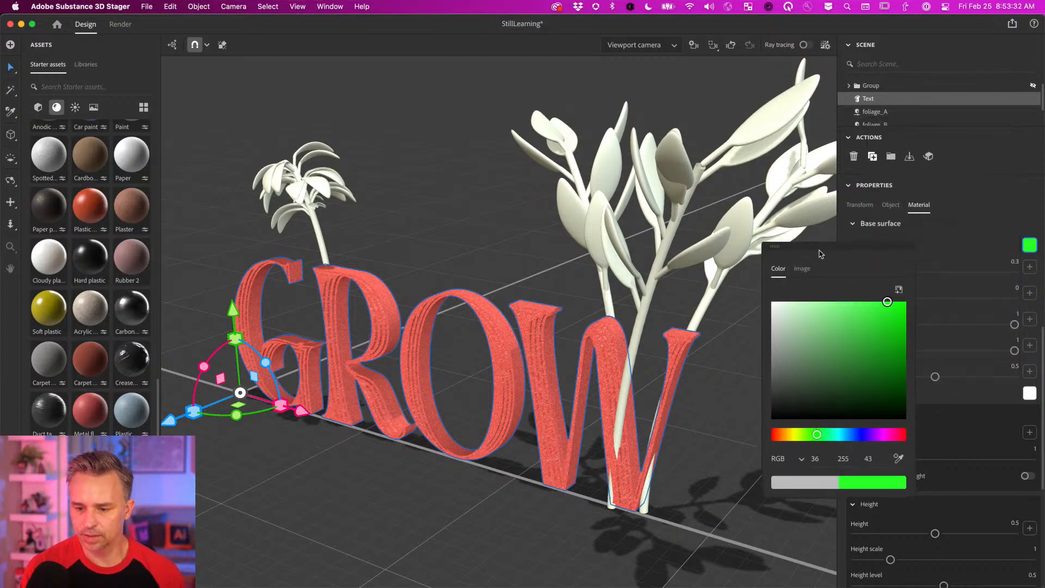
click(957, 244)
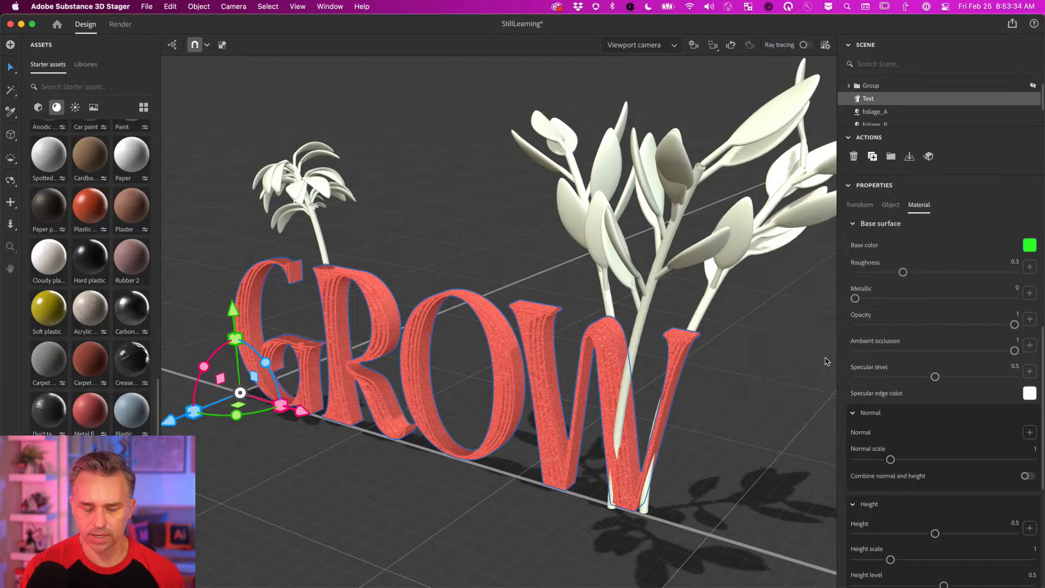
Step: Expand the text material's Coat settings and try a blue hue for the coat color
scroll(949, 417, down, 5)
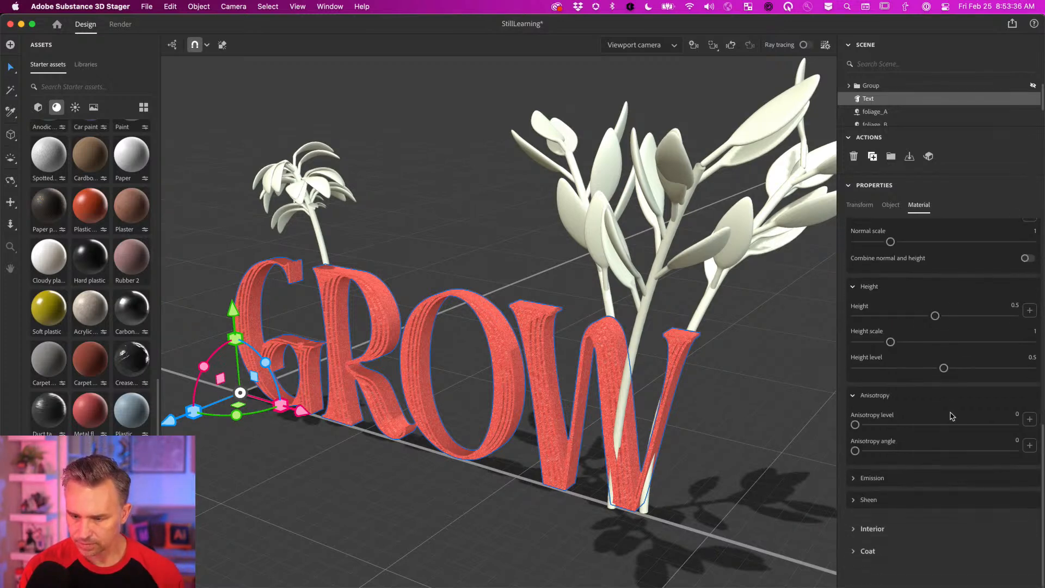
scroll(938, 279, up, 1)
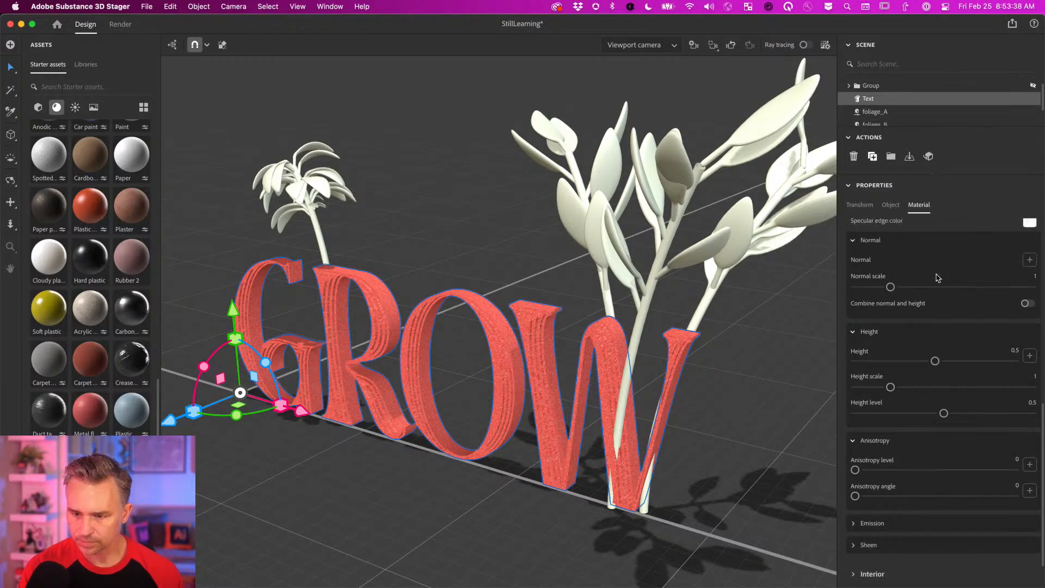
scroll(938, 277, up, 8)
scroll(936, 289, down, 7)
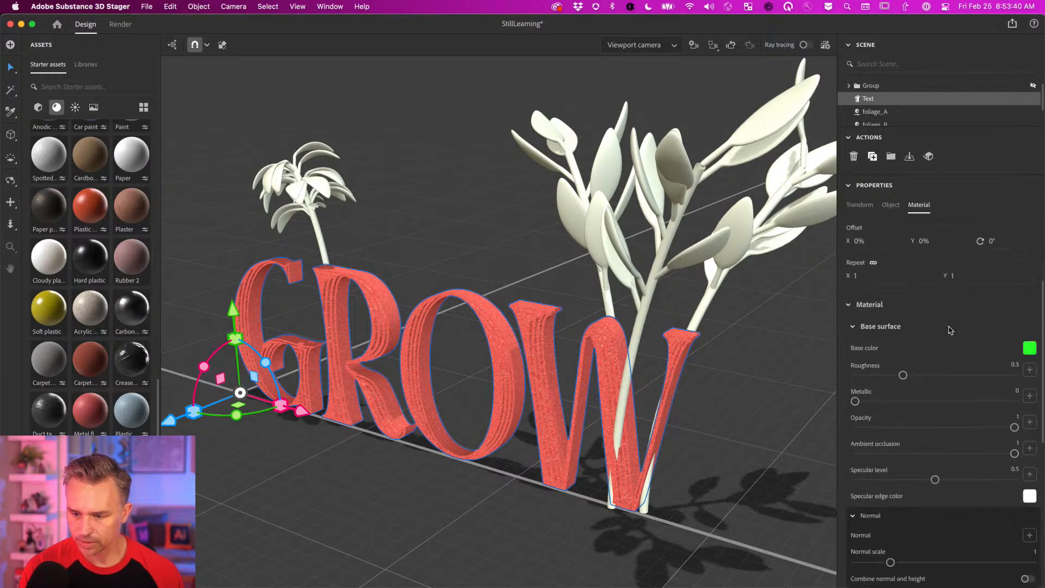
scroll(947, 392, down, 1)
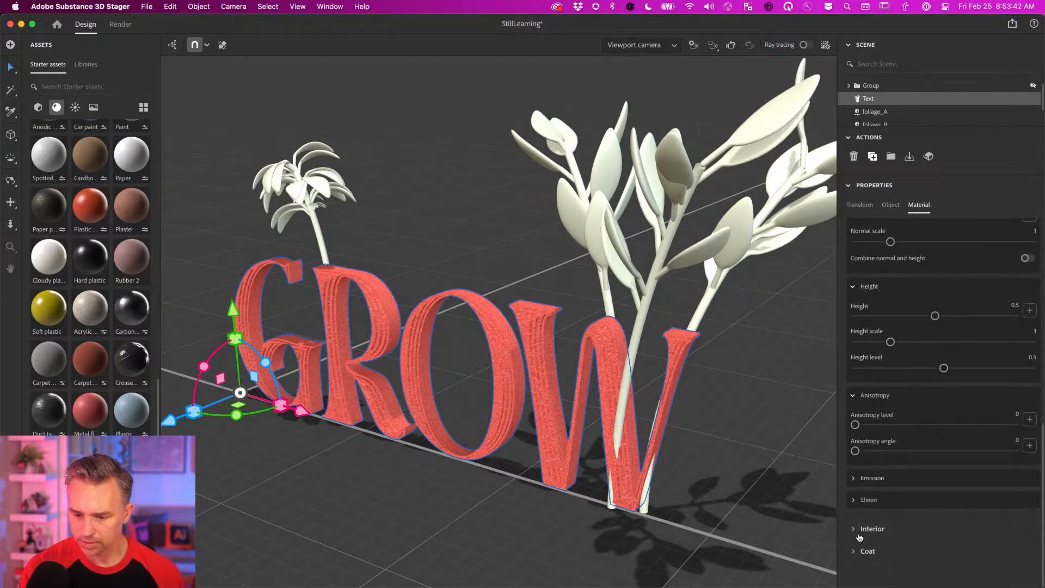
click(854, 551)
scroll(893, 543, down, 5)
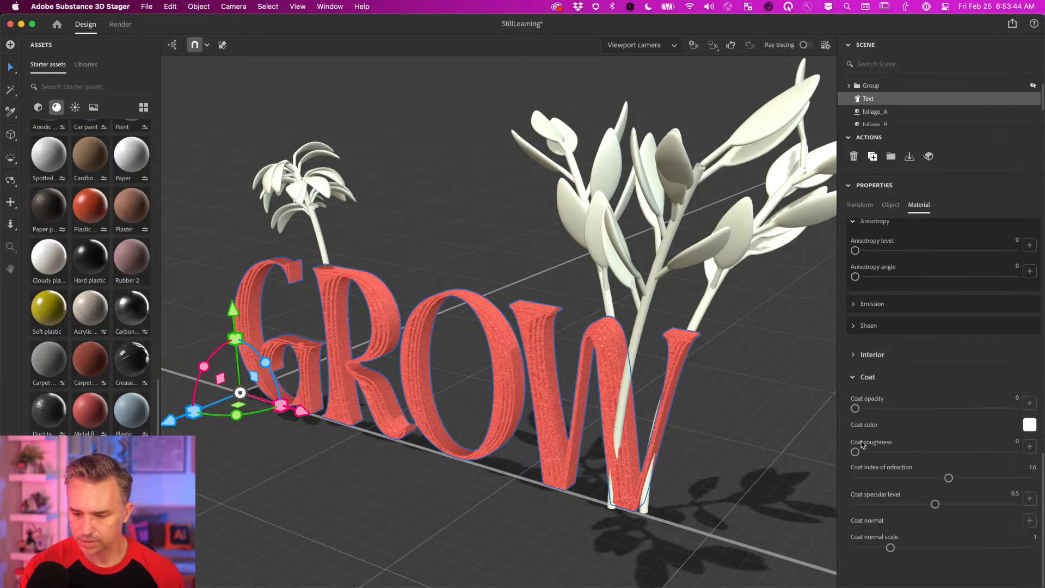
click(1030, 425)
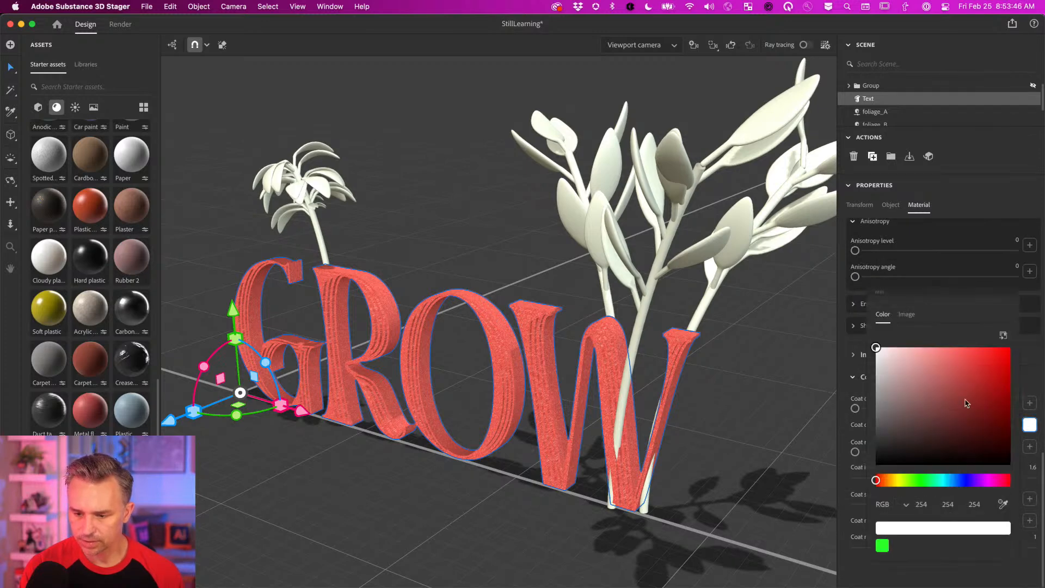
click(937, 479)
click(962, 480)
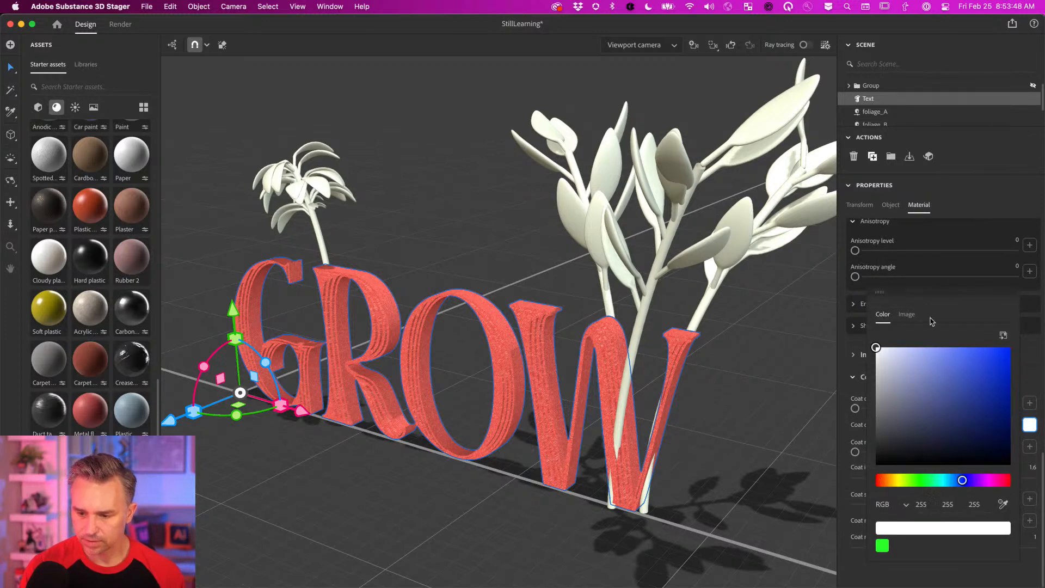
click(950, 481)
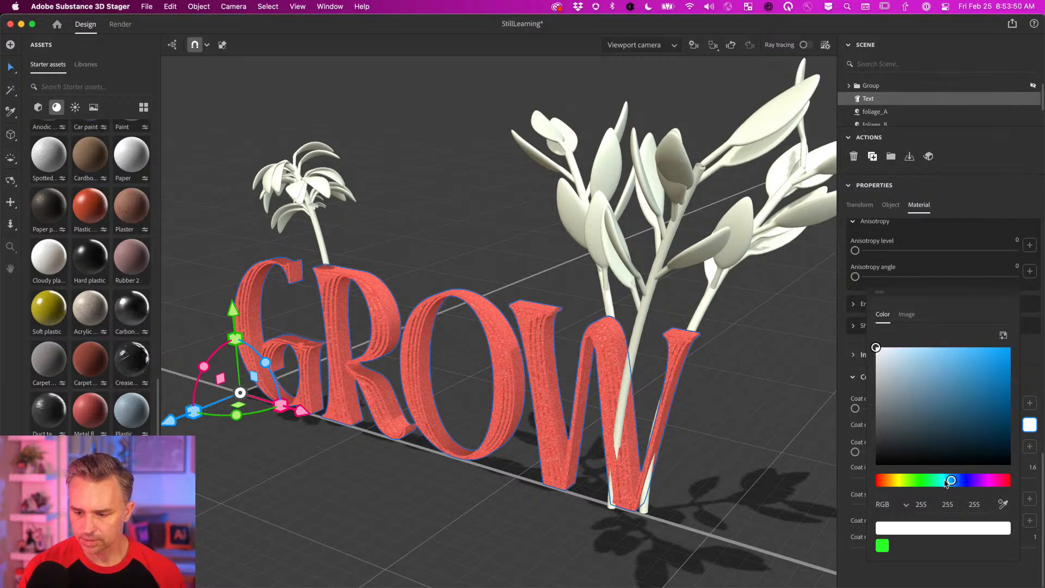
Step: Set the text material's anisotropy angle to 0.21
click(920, 277)
drag(920, 276, 889, 276)
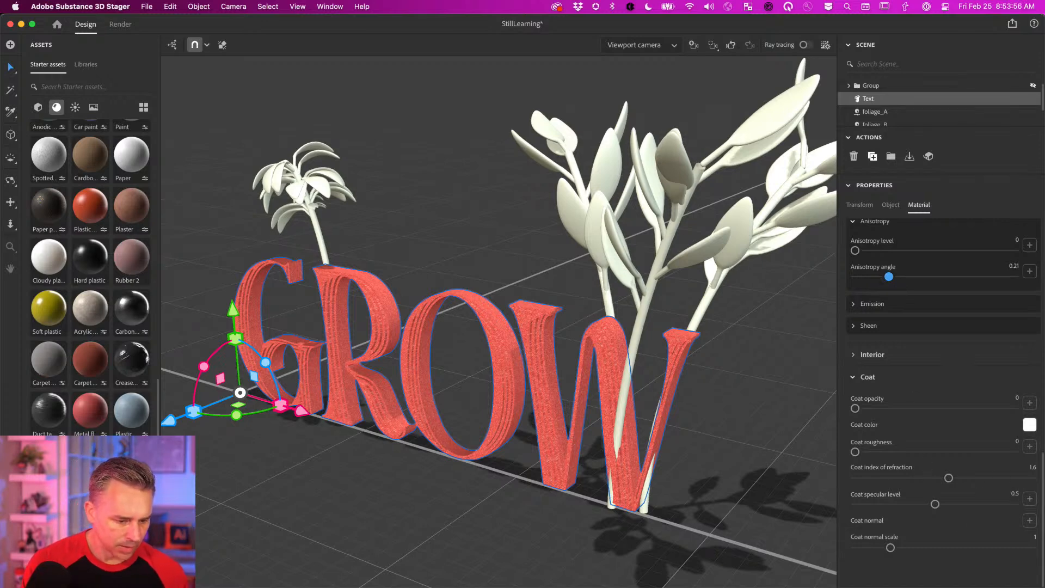
Step: Try the sandstone material on the GROW text and replace it with the Old twelve angled stones material
scroll(98, 386, down, 4)
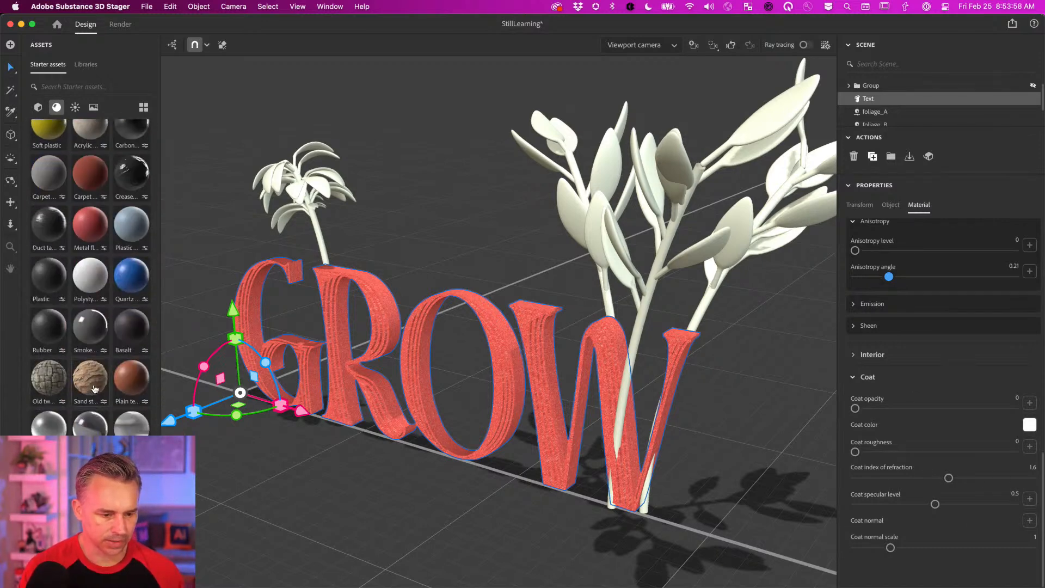
drag(89, 377, 865, 100)
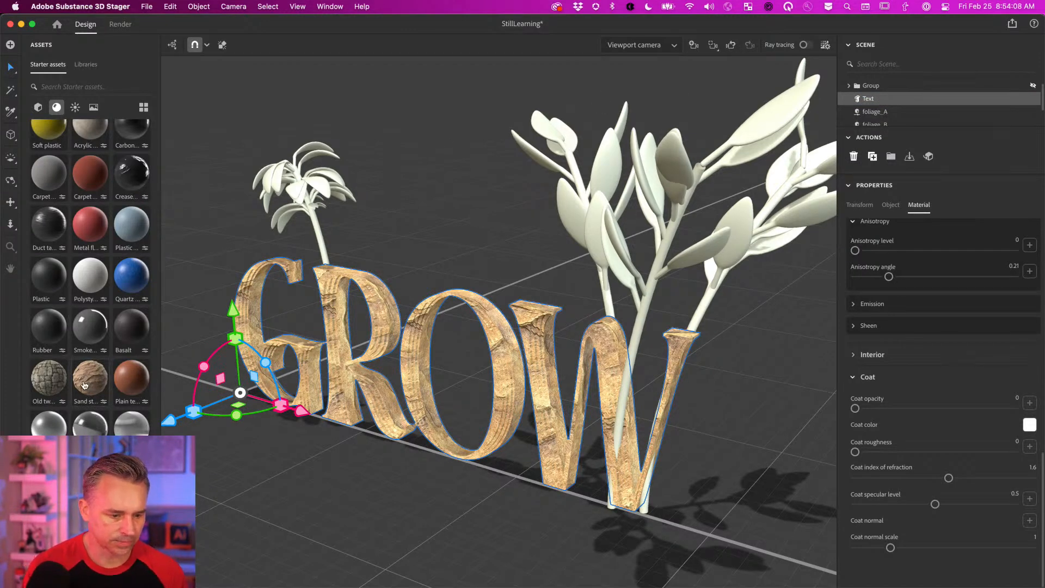
drag(39, 389, 335, 296)
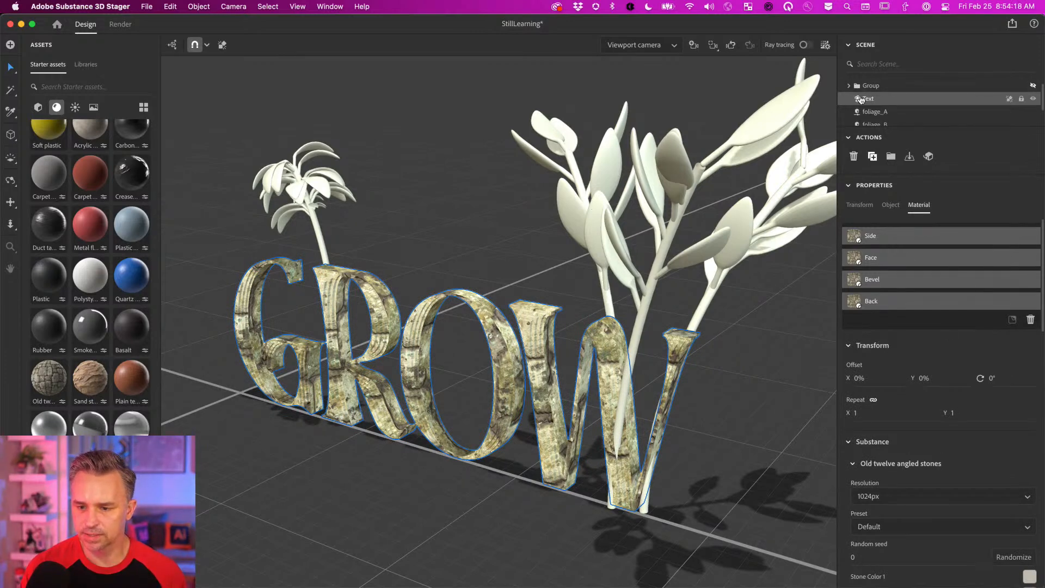
Step: Change the GROW text's bevel style to Round, with a repeat of 1 and a space of 0%
click(890, 205)
click(920, 438)
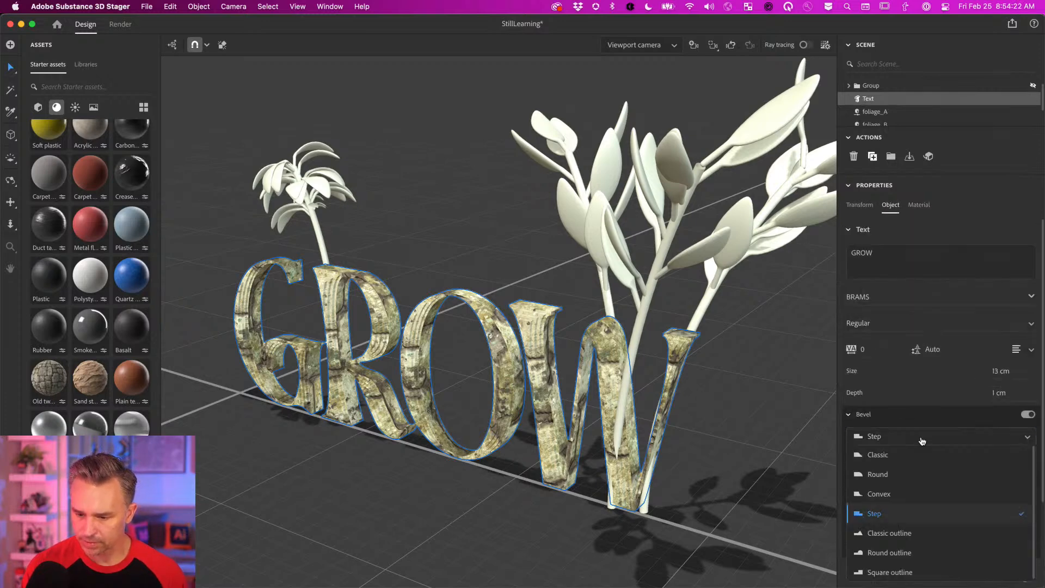
click(915, 474)
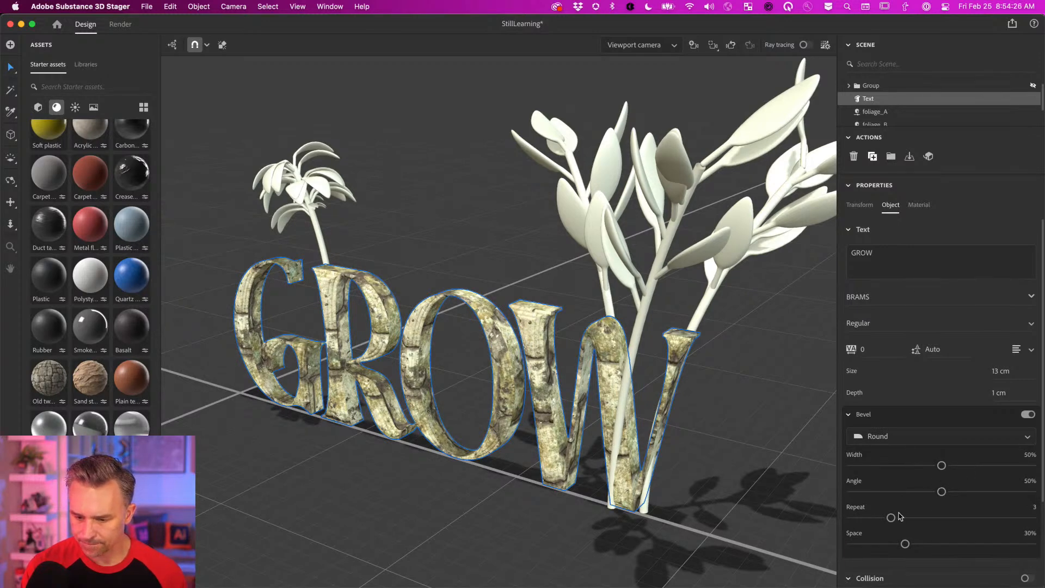
drag(891, 518, 851, 517)
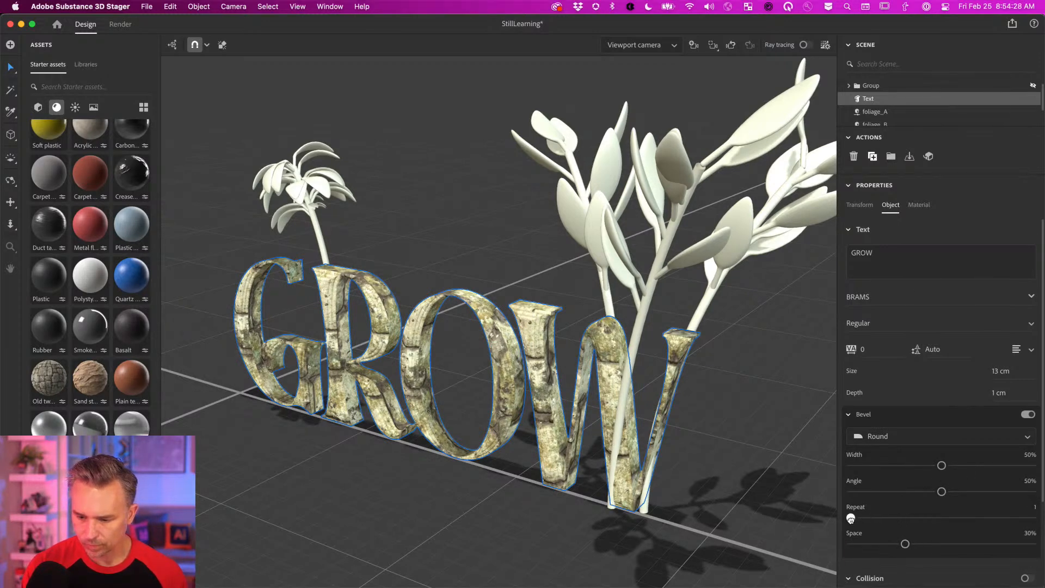
drag(904, 544, 851, 544)
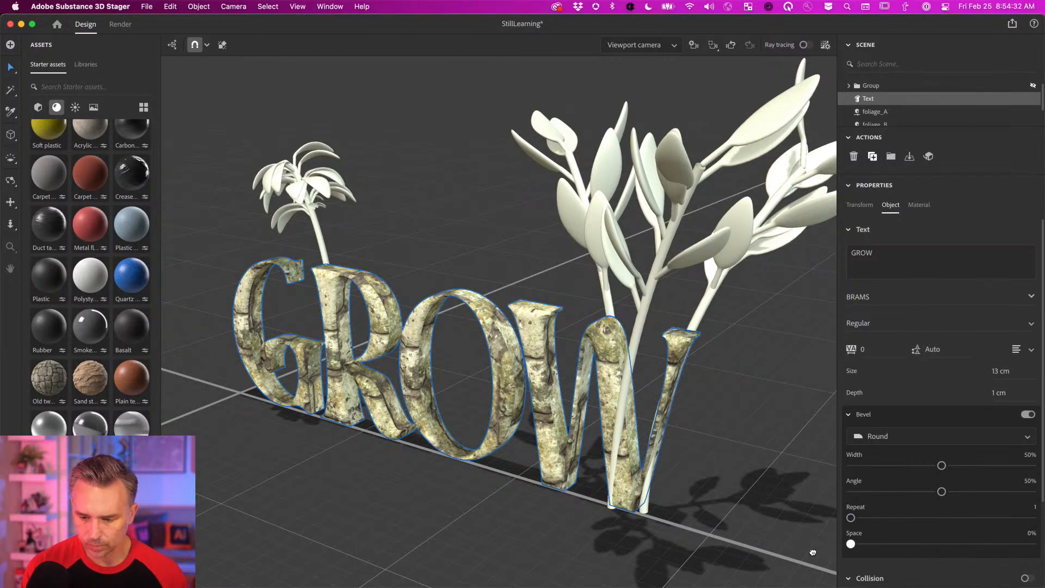
Step: Set the text's bevel width to 45% and its bevel angle to 57%
drag(942, 465, 895, 465)
mouse_move(941, 491)
mouse_down()
mouse_move(909, 492)
mouse_move(1009, 492)
mouse_move(955, 492)
mouse_up()
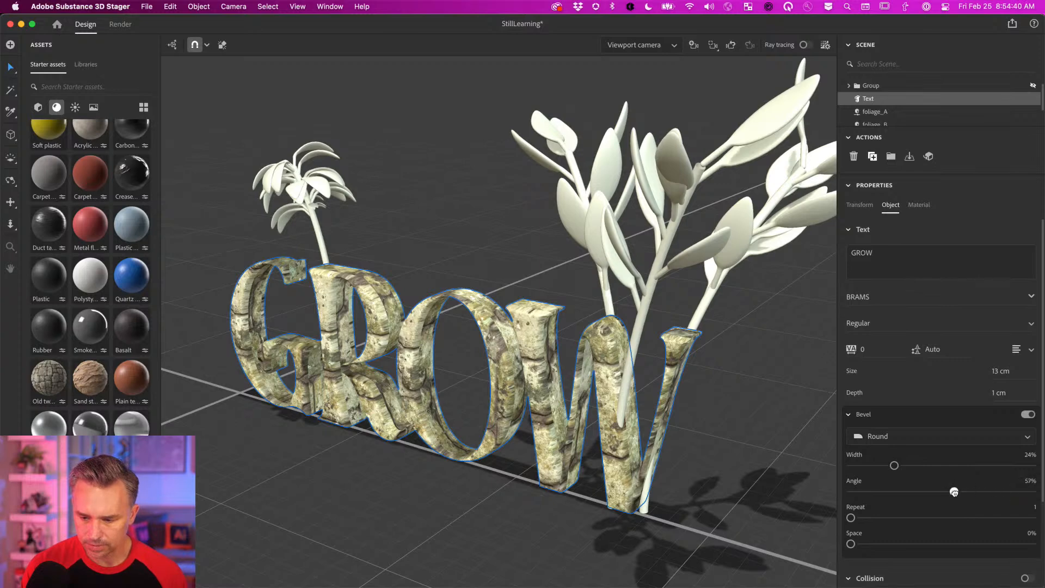
drag(894, 466, 933, 465)
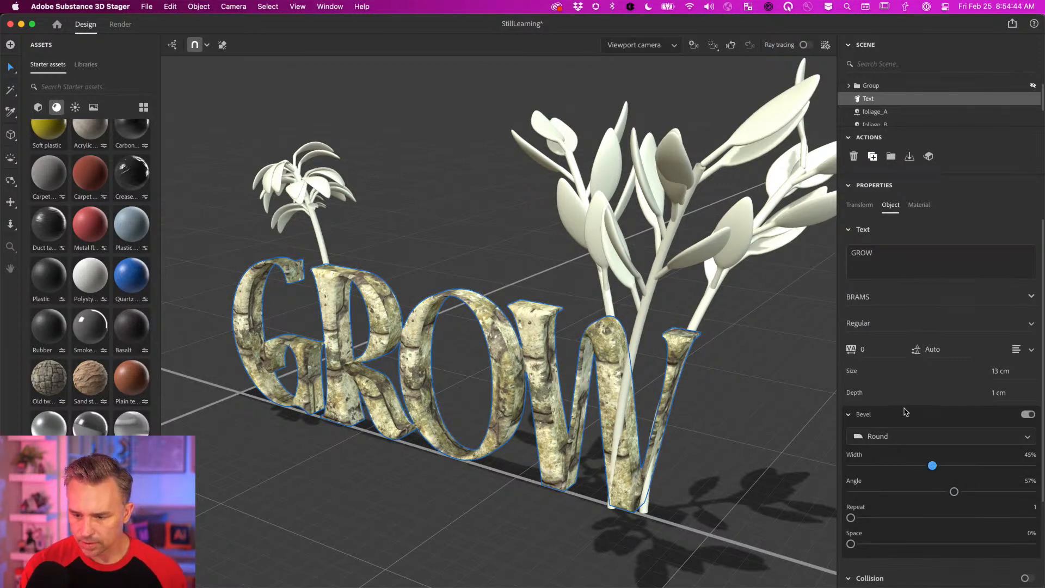
Step: Try a depth of 2 cm for the GROW text and settle on a depth of 0.5 cm
drag(999, 393, 987, 393)
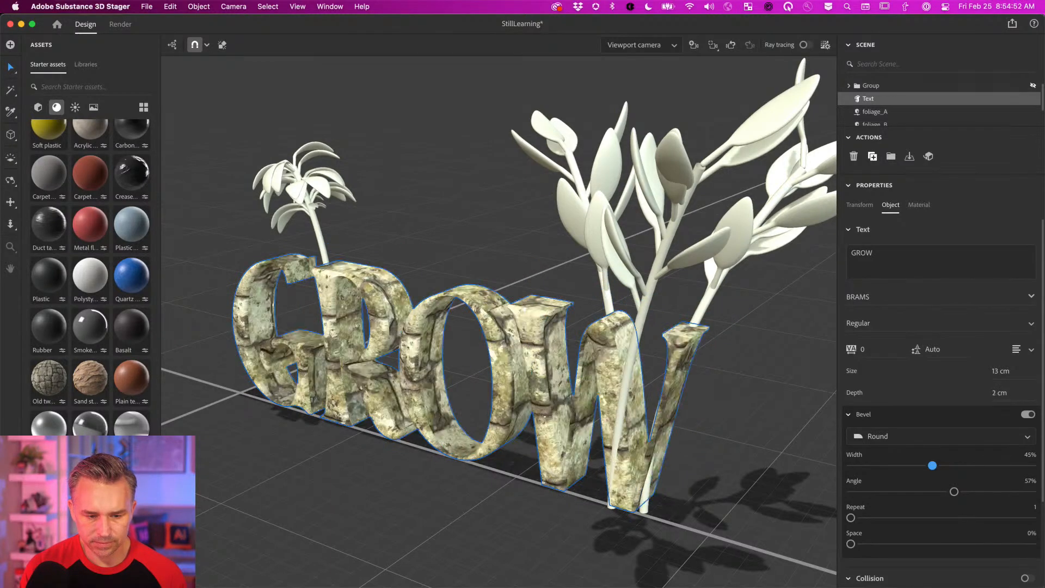
drag(999, 394, 995, 395)
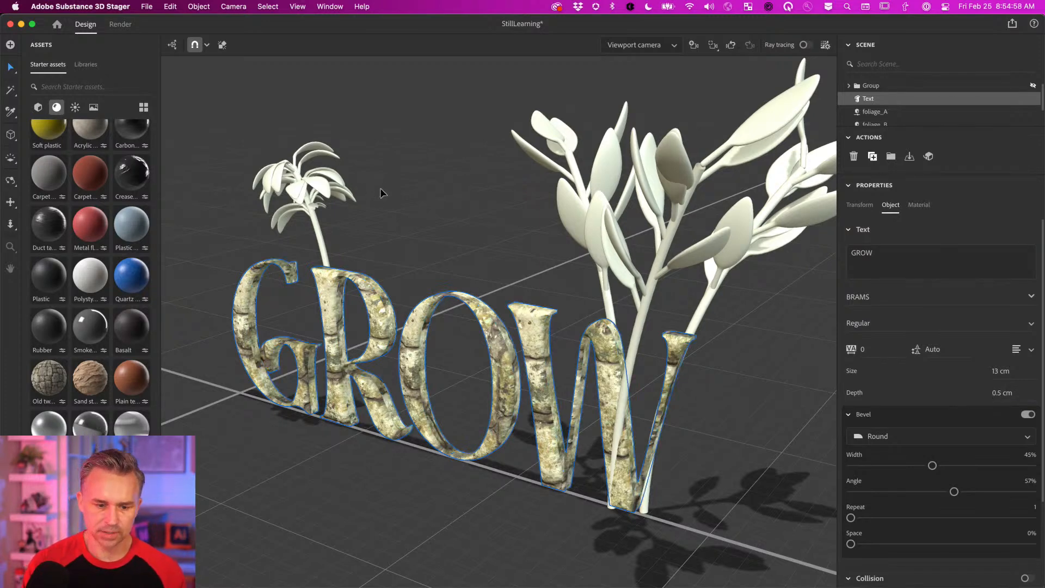
key(space)
drag(387, 250, 343, 252)
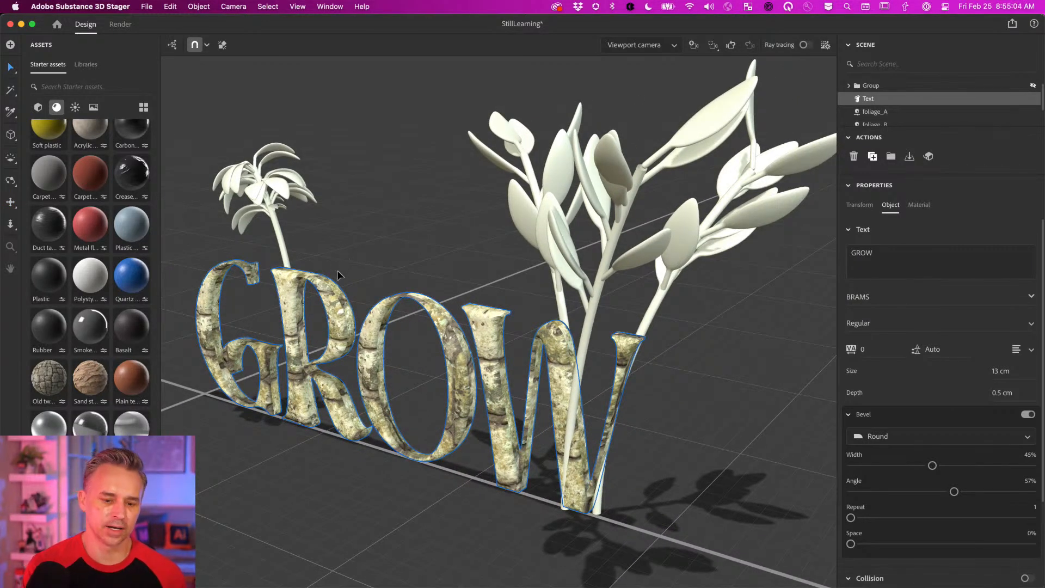
drag(350, 286, 497, 259)
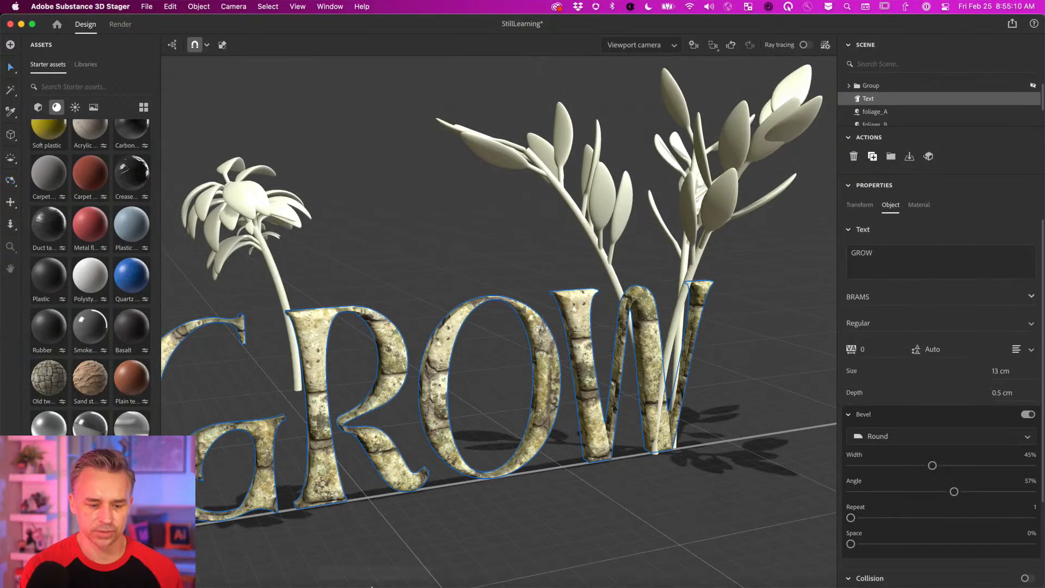
Step: Switch to Chrome and open the Adobe Stock website
mouse_move(310, 584)
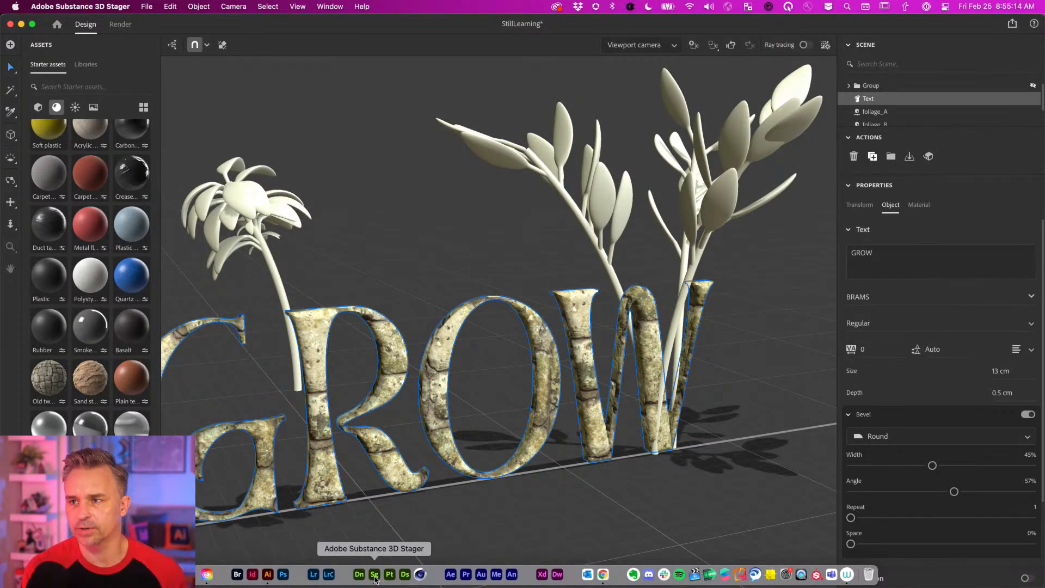
click(602, 575)
click(283, 69)
text(stock)
key(Return)
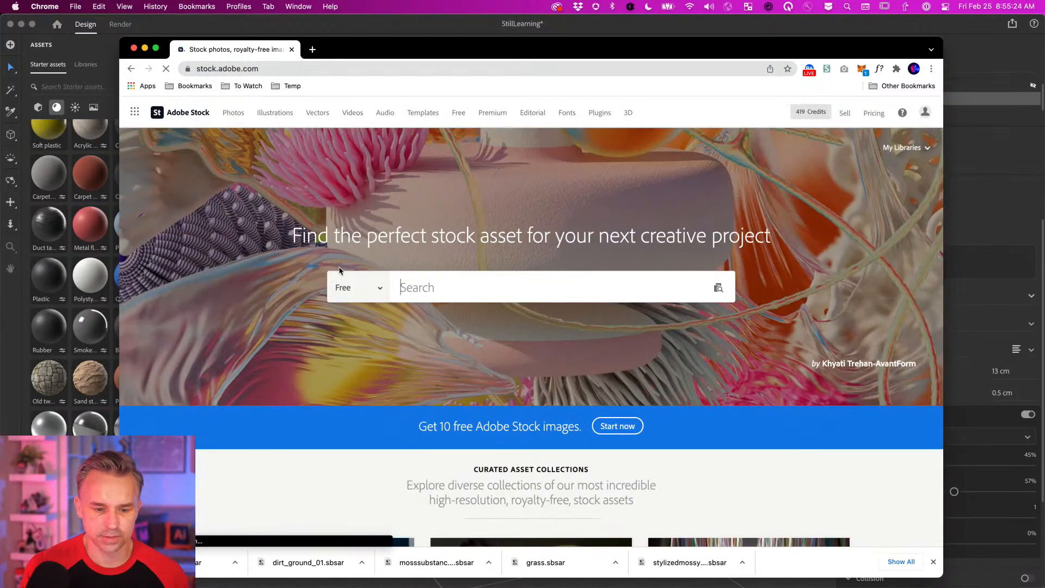
Step: Browse Adobe Stock's Free collection with the asset type filtered to 3D and look through the models
click(351, 287)
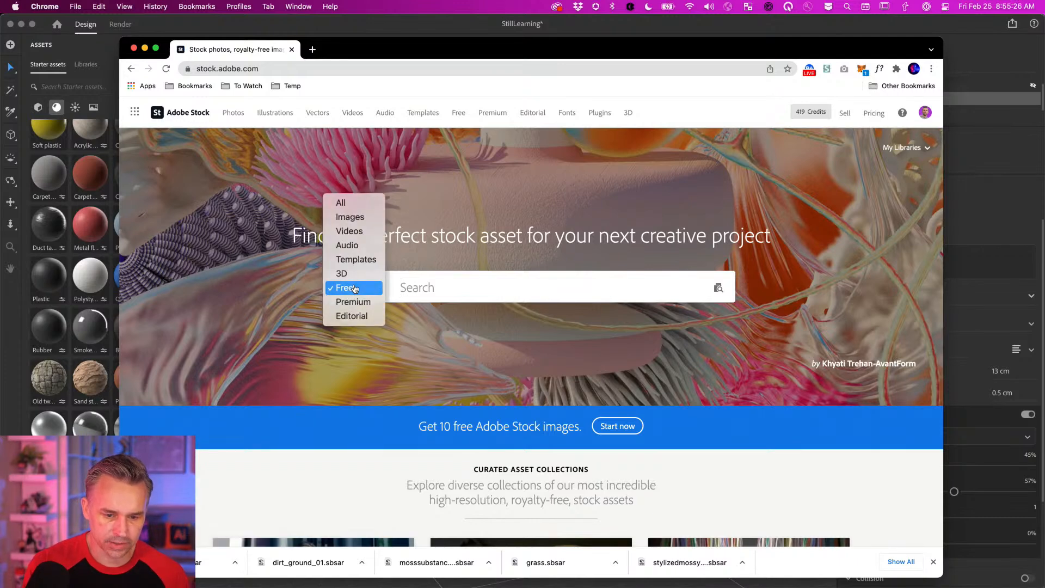
click(353, 288)
key(Return)
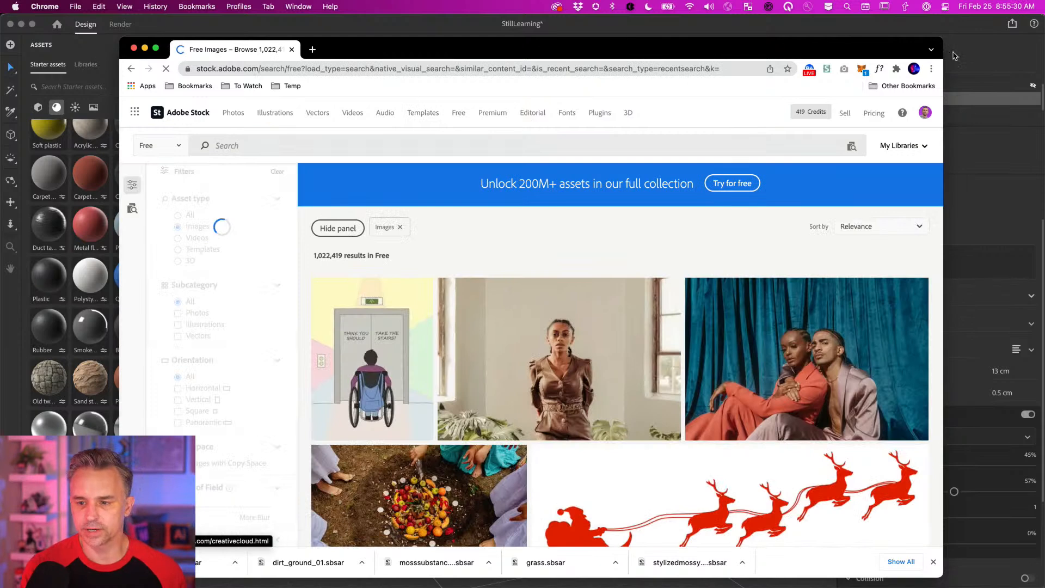
drag(942, 39, 985, 17)
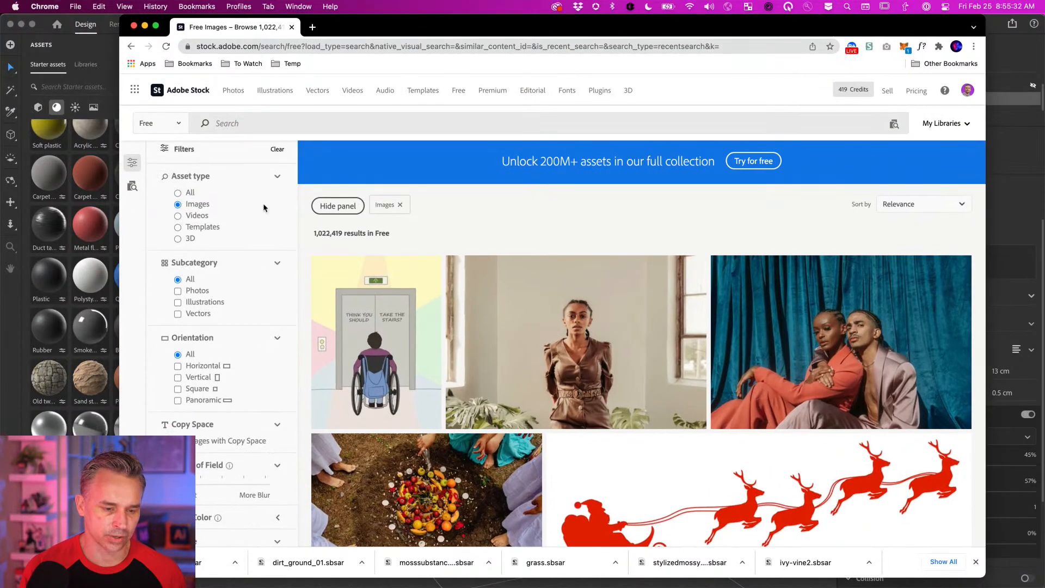
click(178, 239)
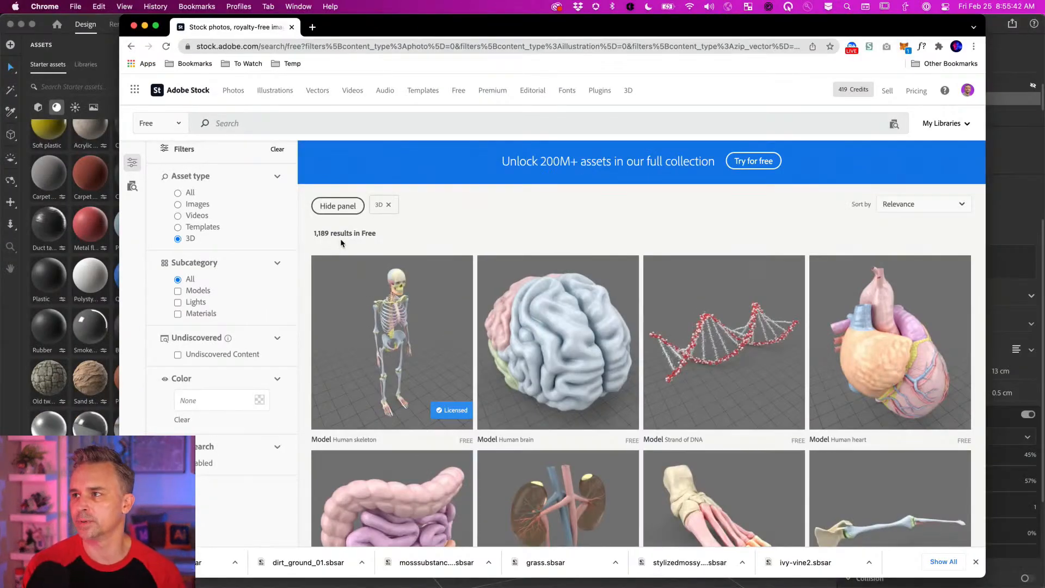
scroll(438, 236, down, 10)
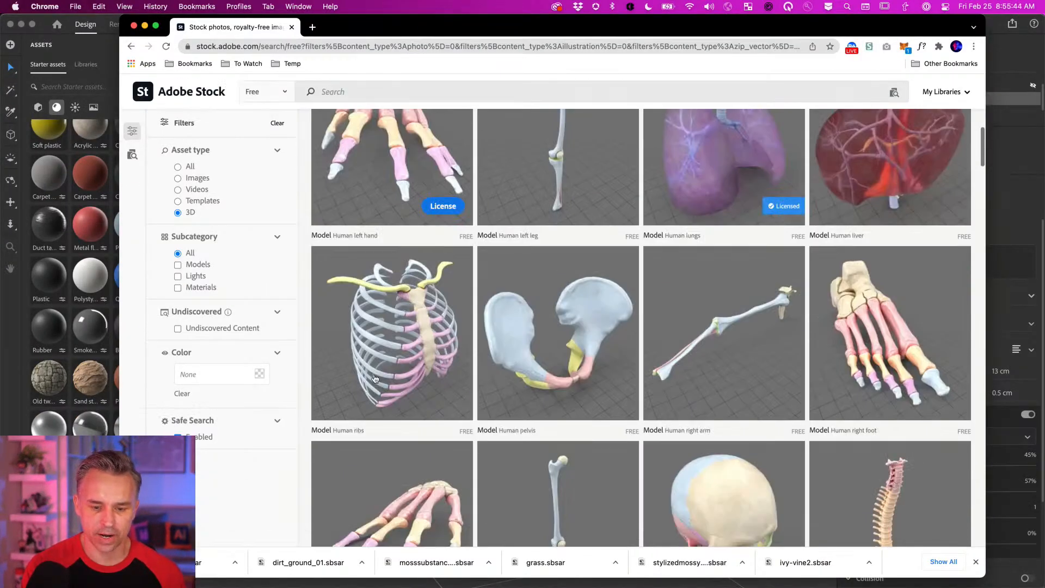
Step: Switch to Finder and preview the skull artwork screenshot among the recent files
mouse_move(259, 586)
click(176, 575)
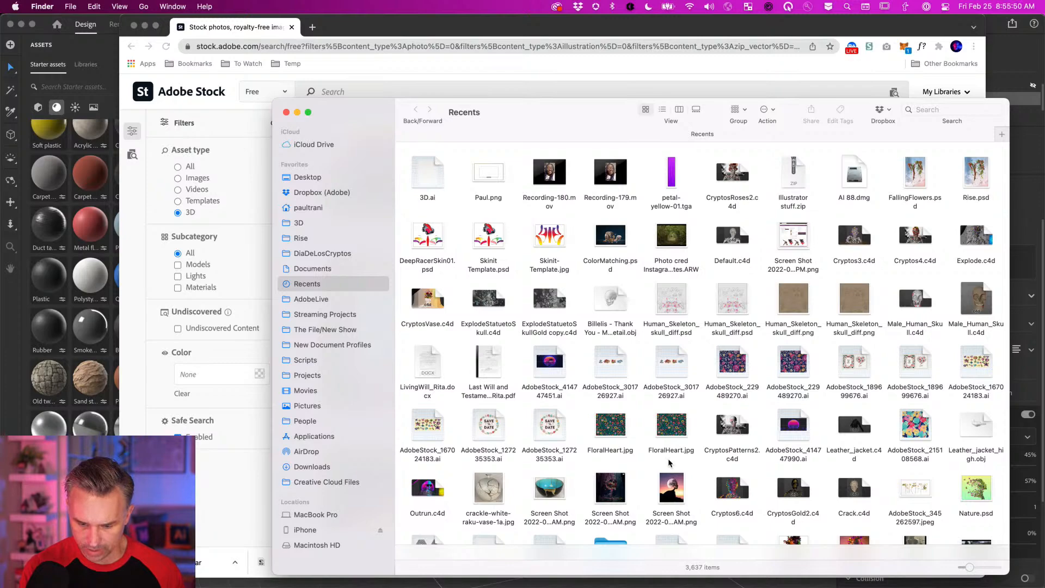
scroll(641, 459, down, 3)
click(612, 455)
key(space)
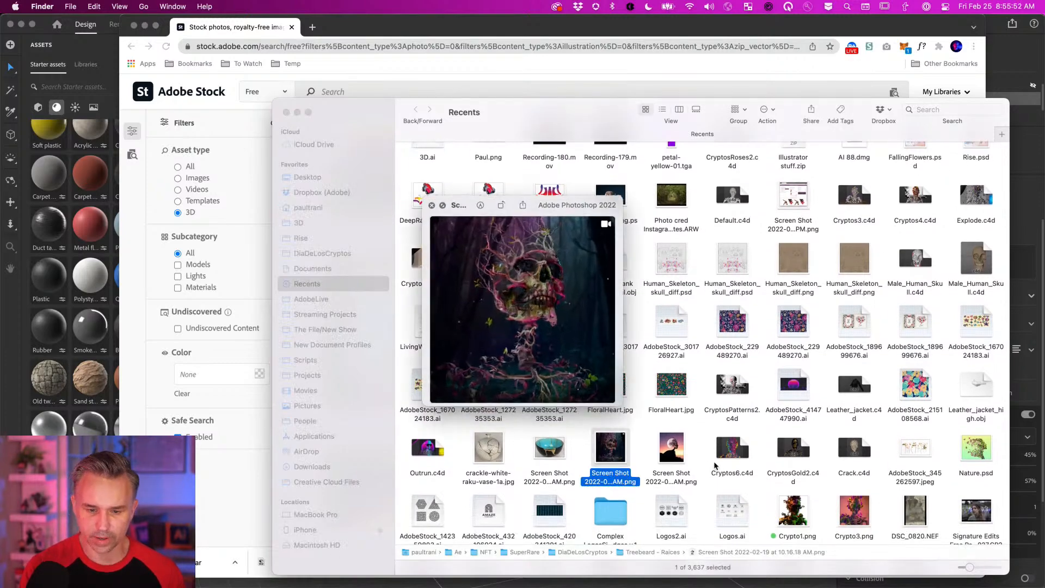